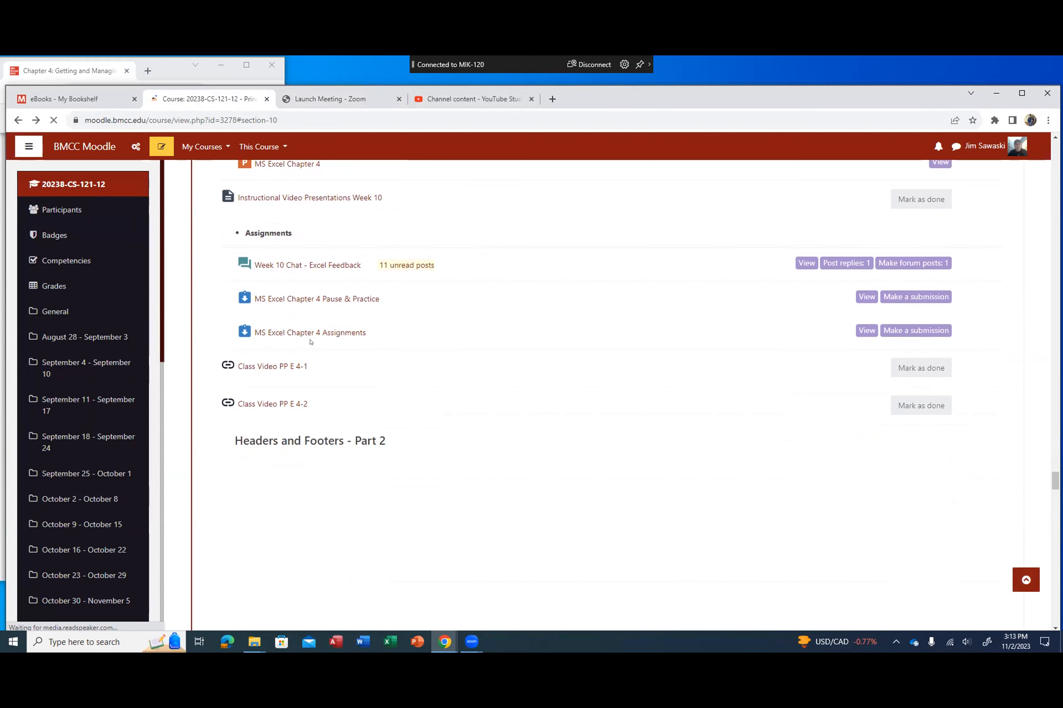
Step: Open the MS Excel Chapter 4 Assignments page and download WearEver-04.xlsx and WearEverText-04.txt
{"action": "left_click", "coordinate": [306, 333]}
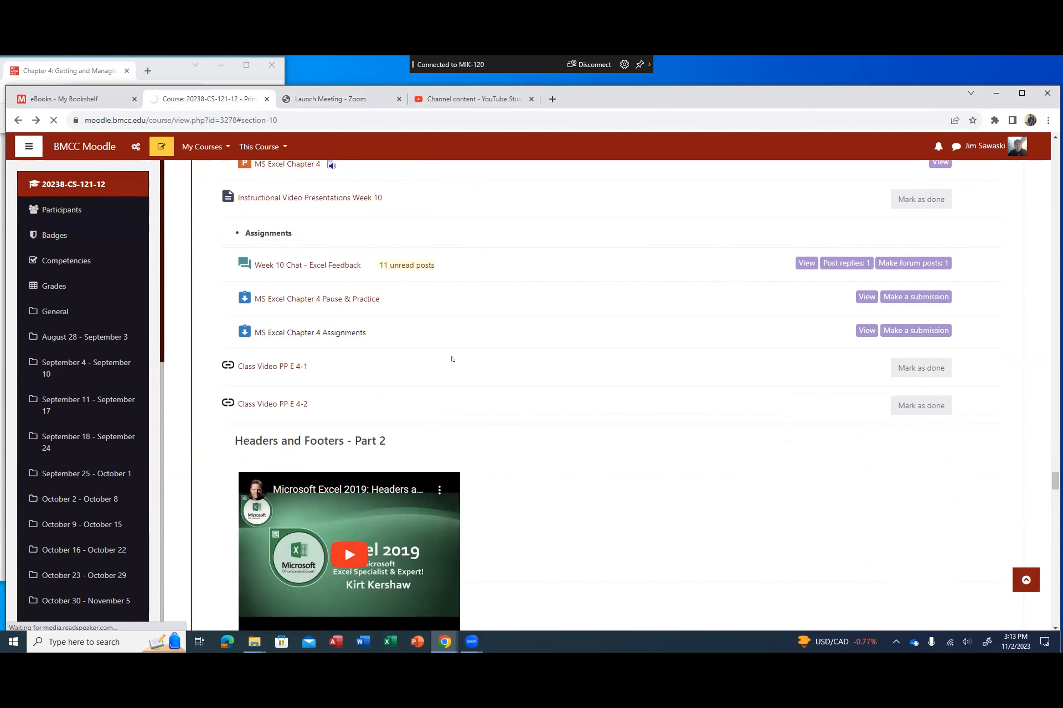
{"action": "scroll", "coordinate": [439, 375], "scroll_direction": "down", "scroll_amount": 5}
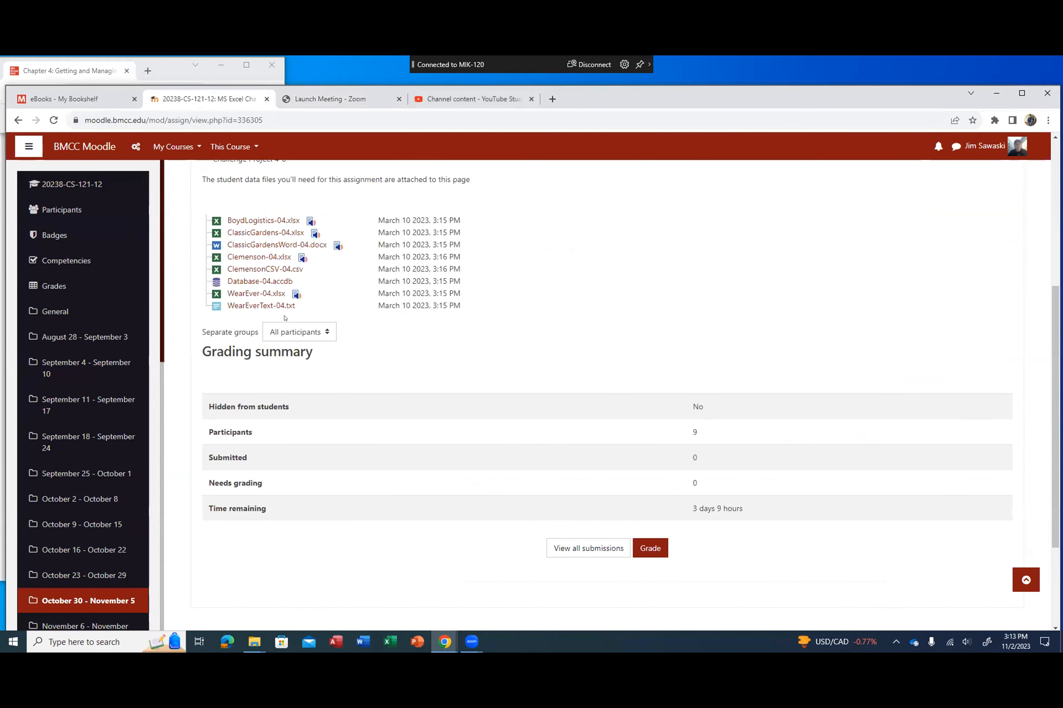
{"action": "left_click", "coordinate": [261, 293]}
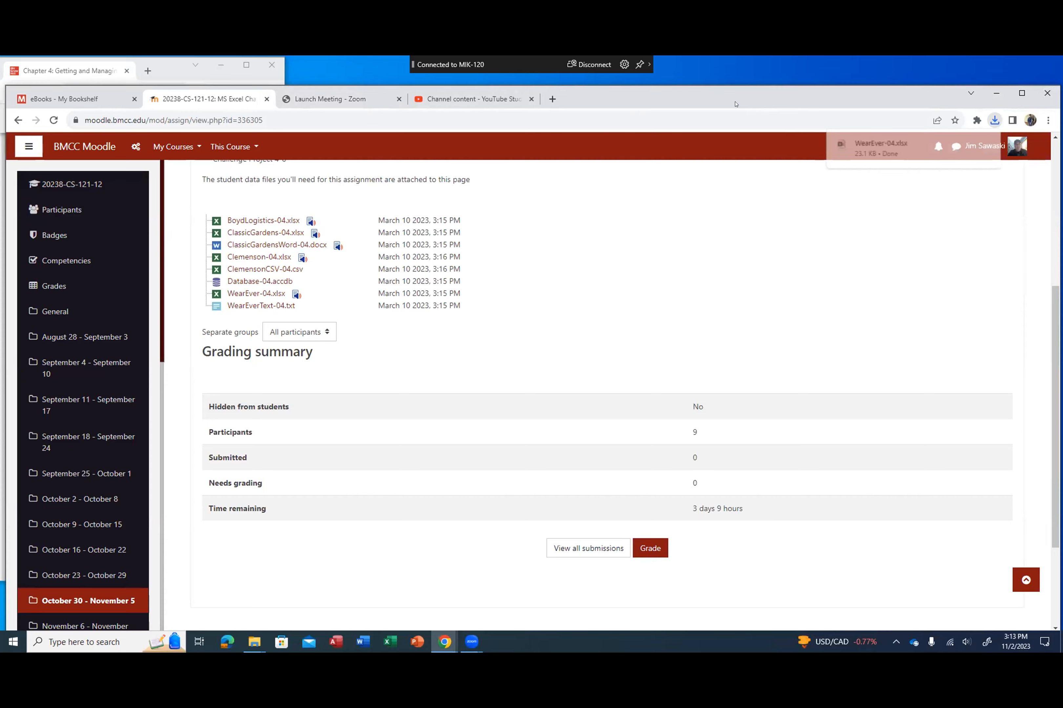
{"action": "left_click_drag", "start_coordinate": [744, 104], "coordinate": [692, 108]}
{"action": "left_click", "coordinate": [199, 313]}
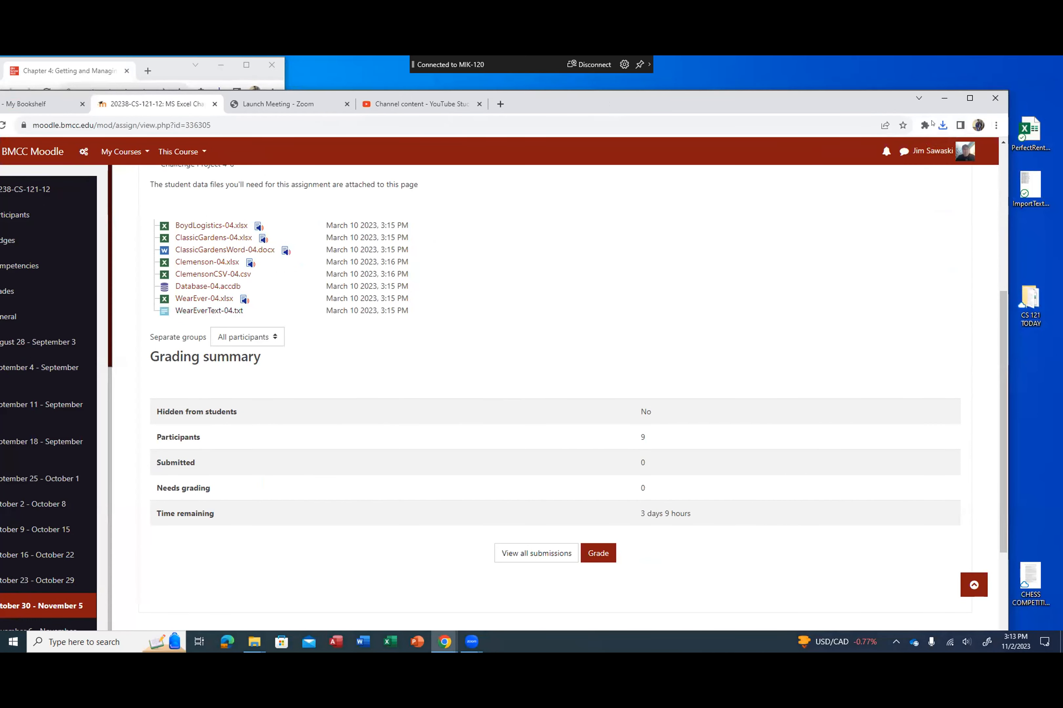
Step: Copy the downloaded WearEverText-04 and WearEver-04 files to the desktop and minimize the course browser window
{"action": "left_click", "coordinate": [943, 125]}
{"action": "left_click_drag", "start_coordinate": [872, 232], "coordinate": [1034, 386]}
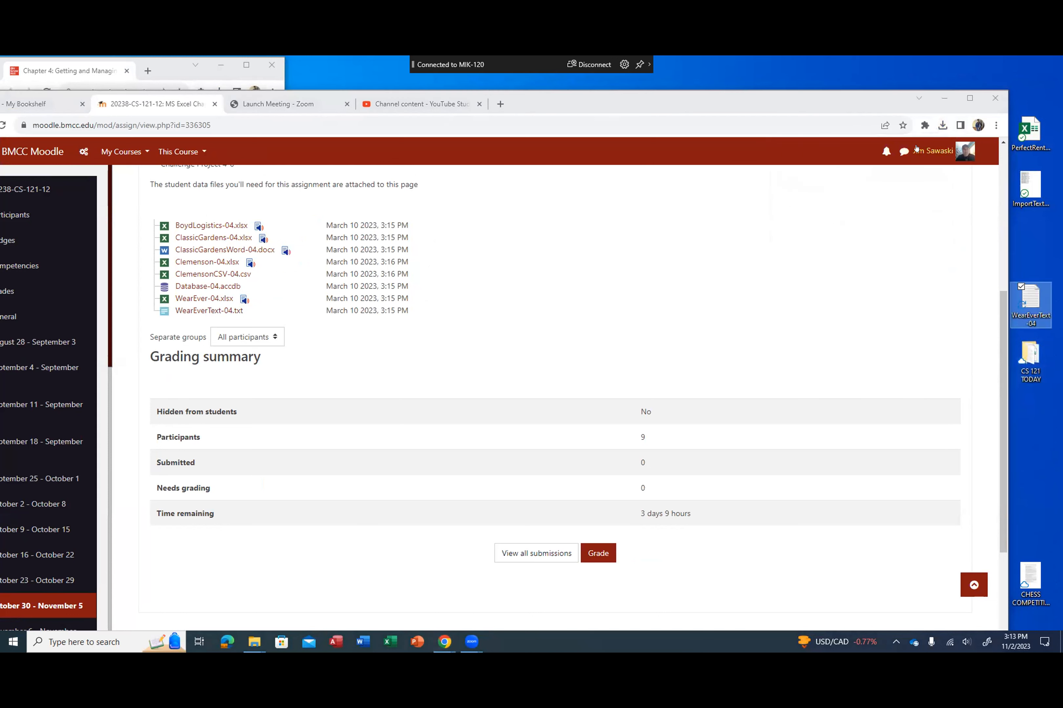
{"action": "left_click", "coordinate": [942, 124]}
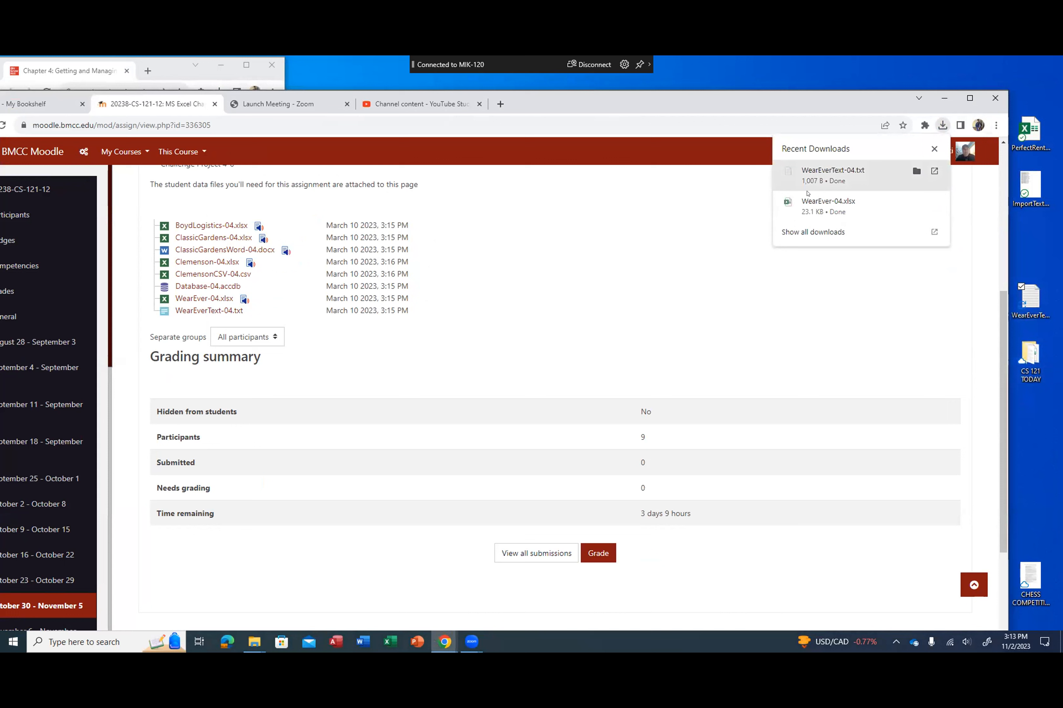
{"action": "left_click_drag", "start_coordinate": [818, 204], "coordinate": [1037, 425]}
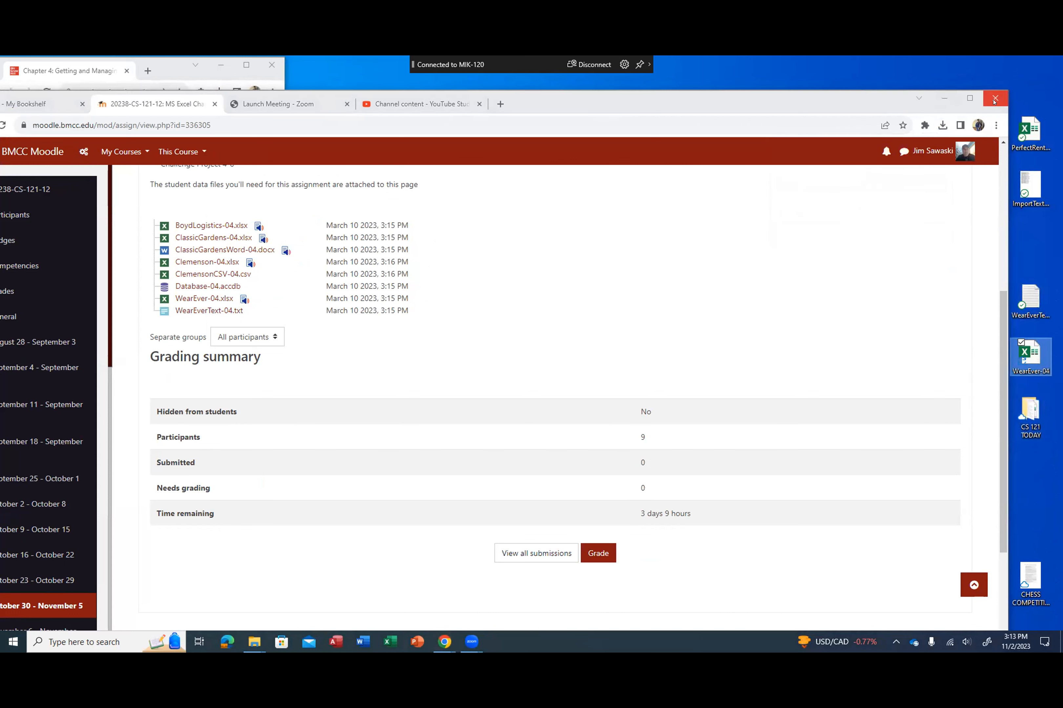
{"action": "left_click", "coordinate": [933, 97]}
Step: Find the project's first instructions in the textbook and open the WearEver-04 workbook from the desktop beside them
{"action": "scroll", "coordinate": [119, 301], "scroll_direction": "down", "scroll_amount": 20}
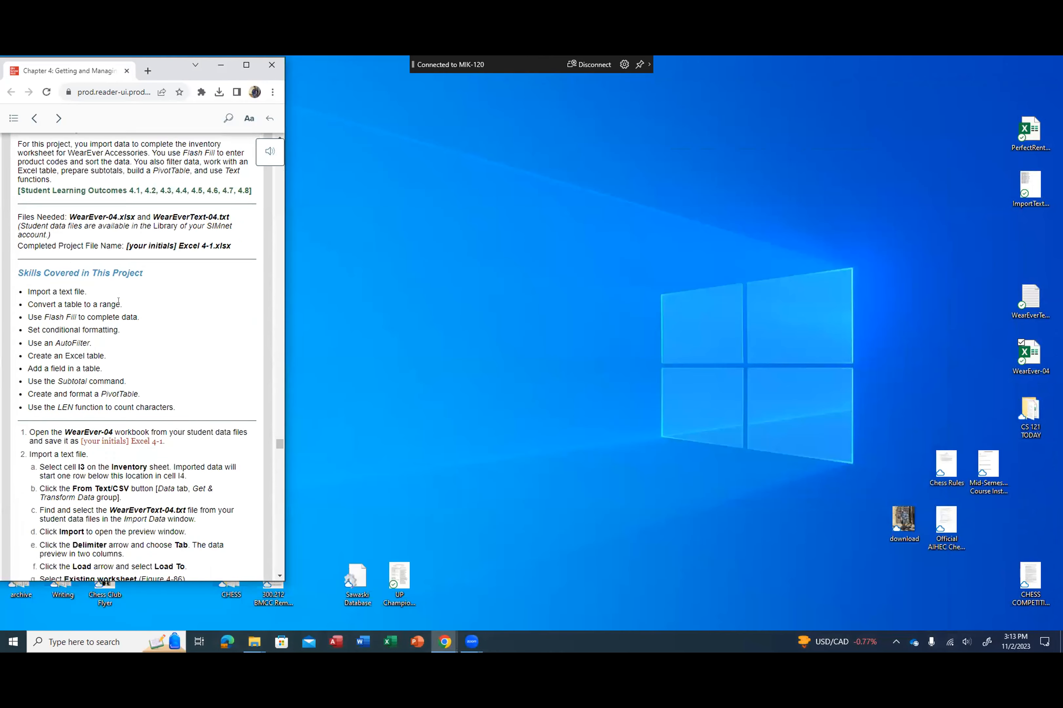
{"action": "scroll", "coordinate": [118, 314], "scroll_direction": "down", "scroll_amount": 15}
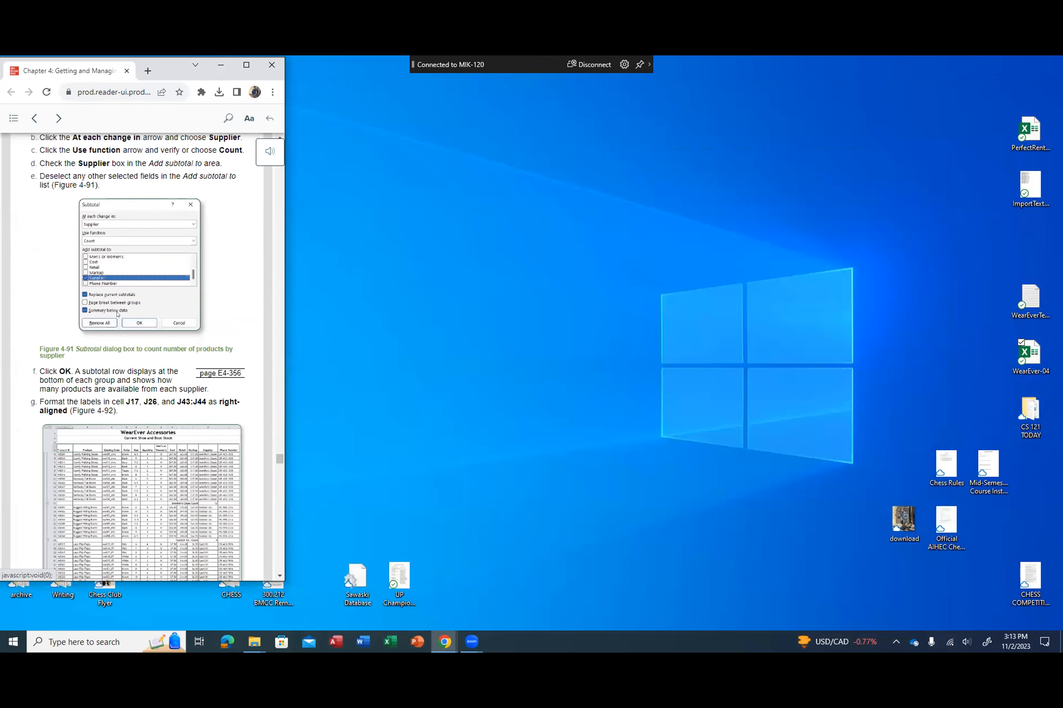
{"action": "scroll", "coordinate": [118, 315], "scroll_direction": "down", "scroll_amount": 10}
{"action": "scroll", "coordinate": [118, 315], "scroll_direction": "up", "scroll_amount": 15}
{"action": "scroll", "coordinate": [118, 315], "scroll_direction": "up", "scroll_amount": 10}
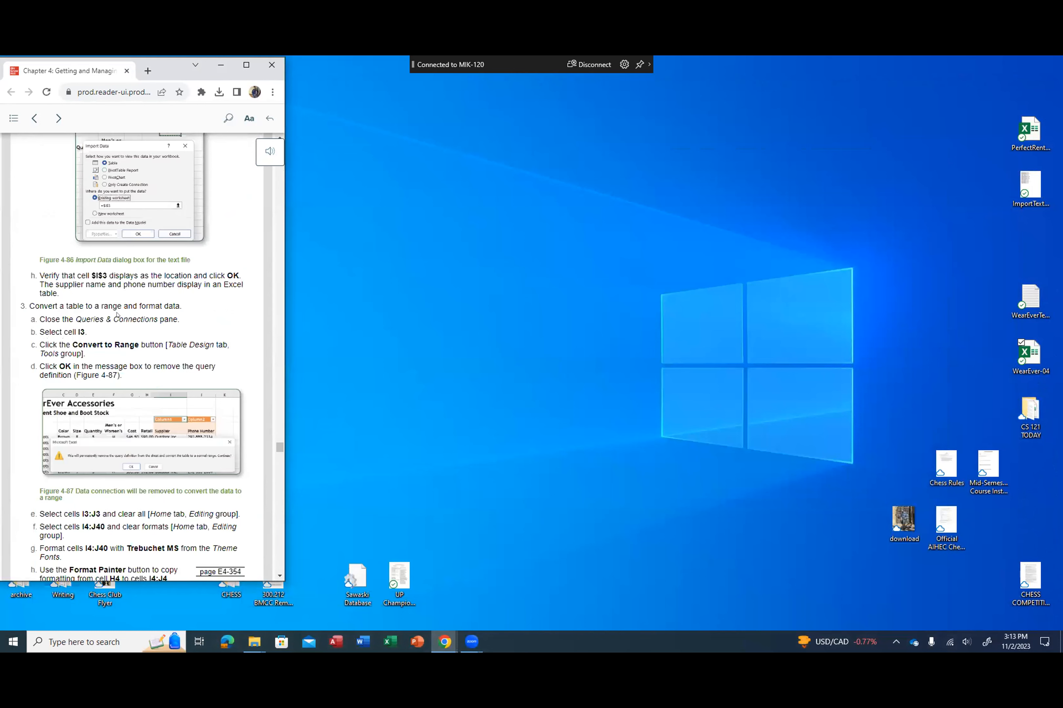
{"action": "scroll", "coordinate": [118, 315], "scroll_direction": "up", "scroll_amount": 10}
{"action": "scroll", "coordinate": [118, 315], "scroll_direction": "down", "scroll_amount": 6}
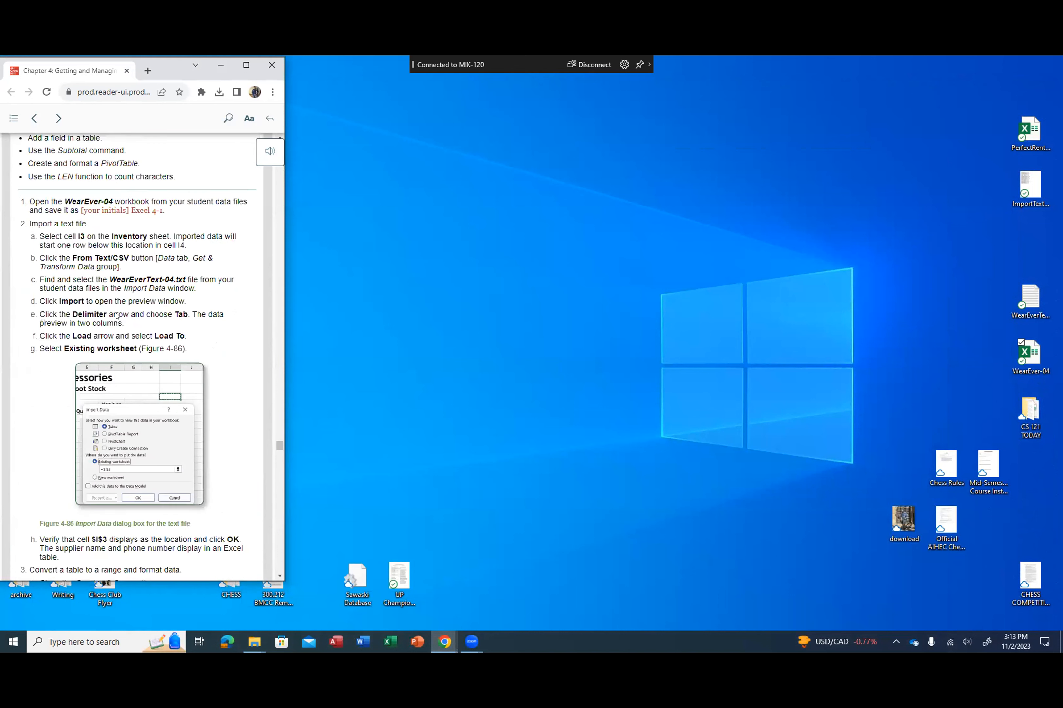
{"action": "double_click", "coordinate": [1029, 351]}
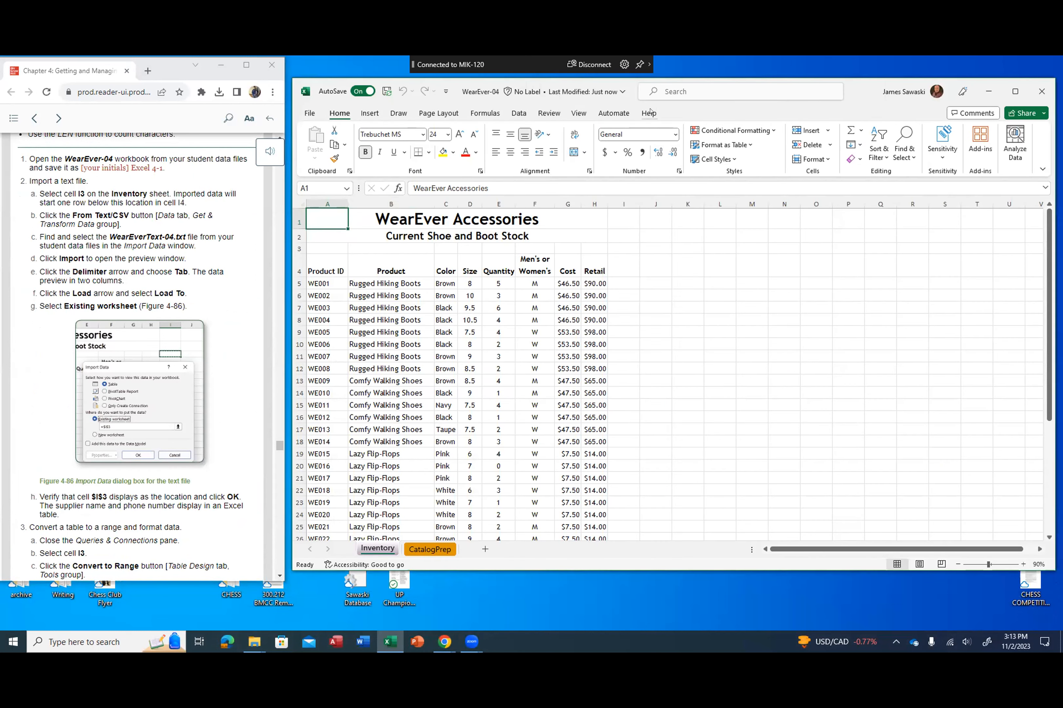
{"action": "left_click_drag", "start_coordinate": [853, 95], "coordinate": [843, 85]}
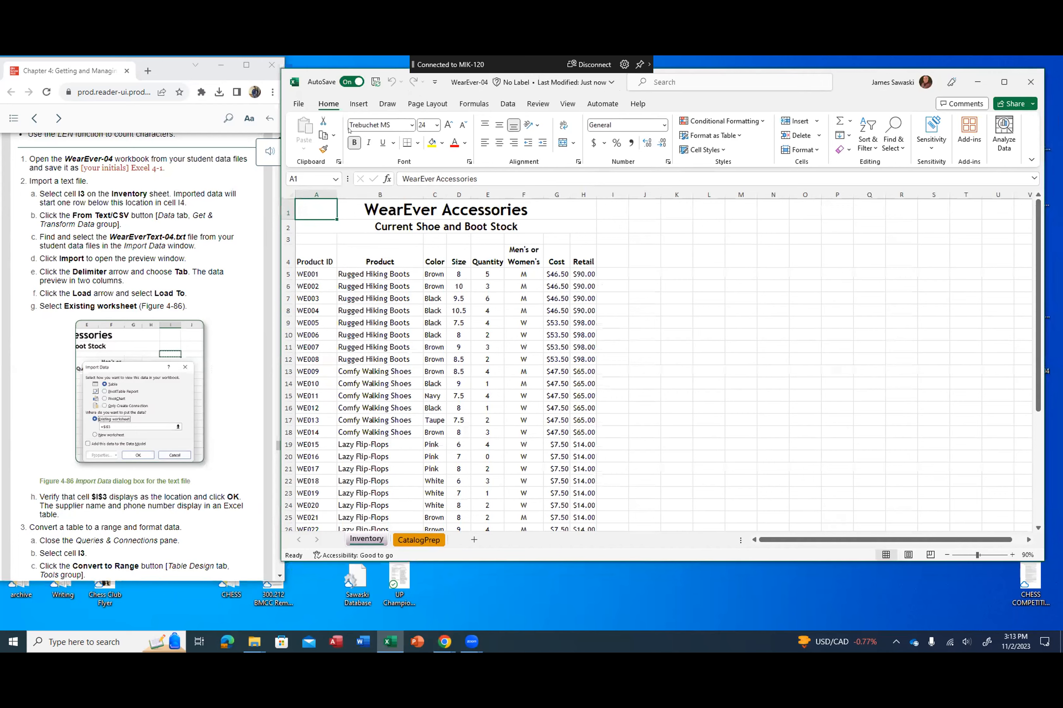
Step: Save a copy of the workbook as JS Excel 4-1 in the MS Excel folder inside CS 121 TODAY
{"action": "left_click", "coordinate": [297, 105]}
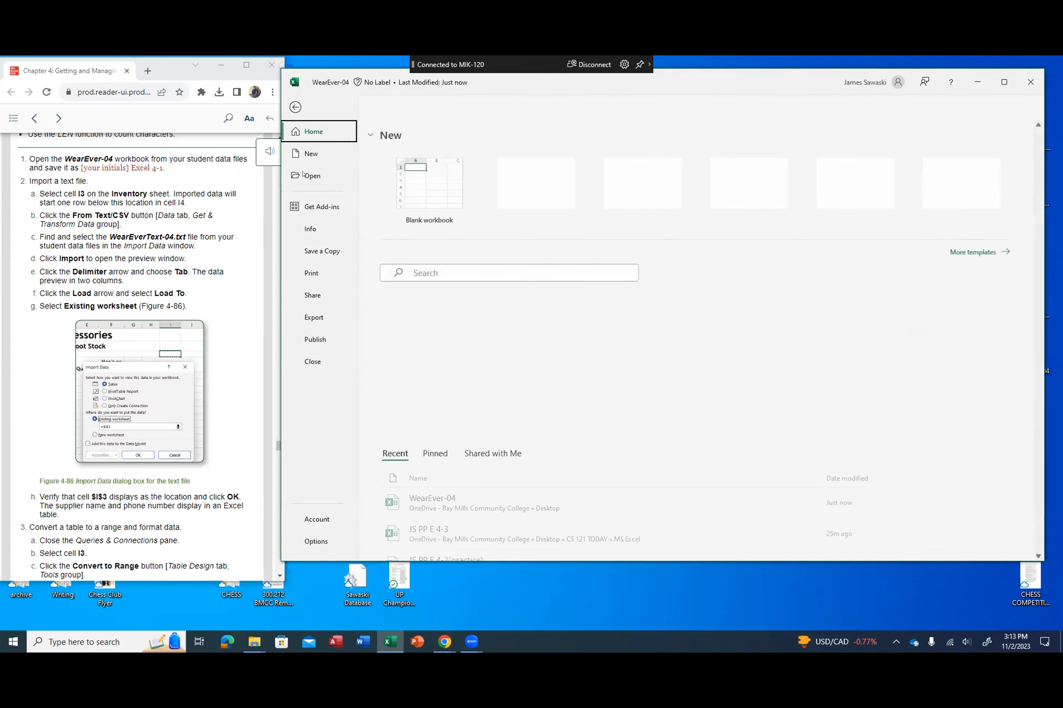
{"action": "left_click", "coordinate": [314, 252]}
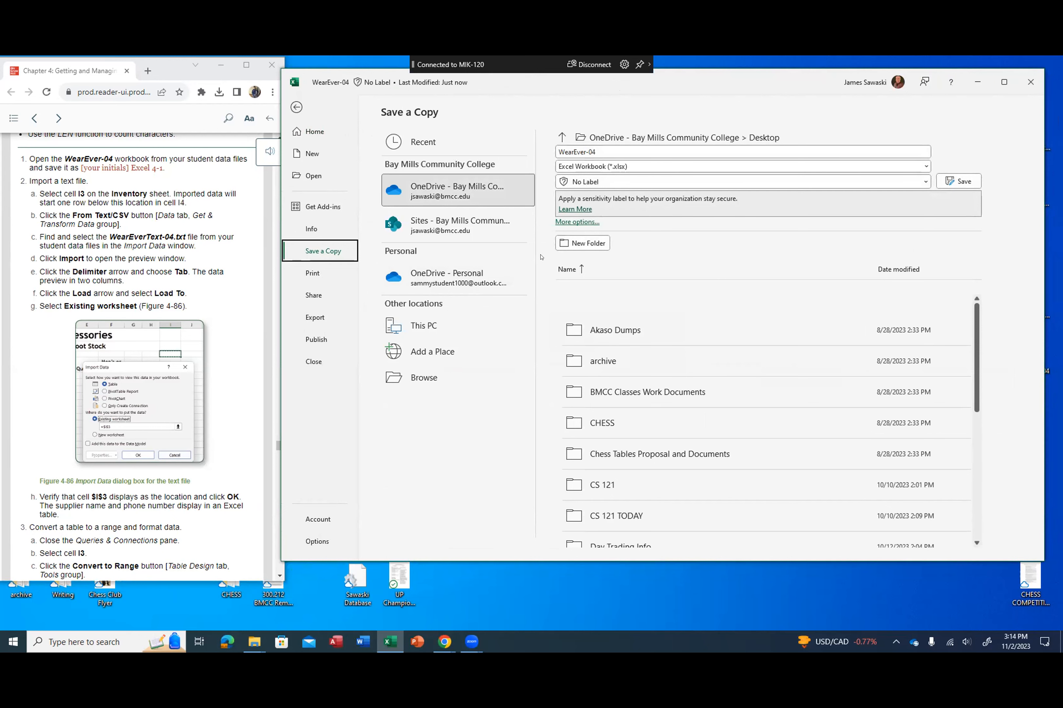
{"action": "left_click", "coordinate": [425, 377]}
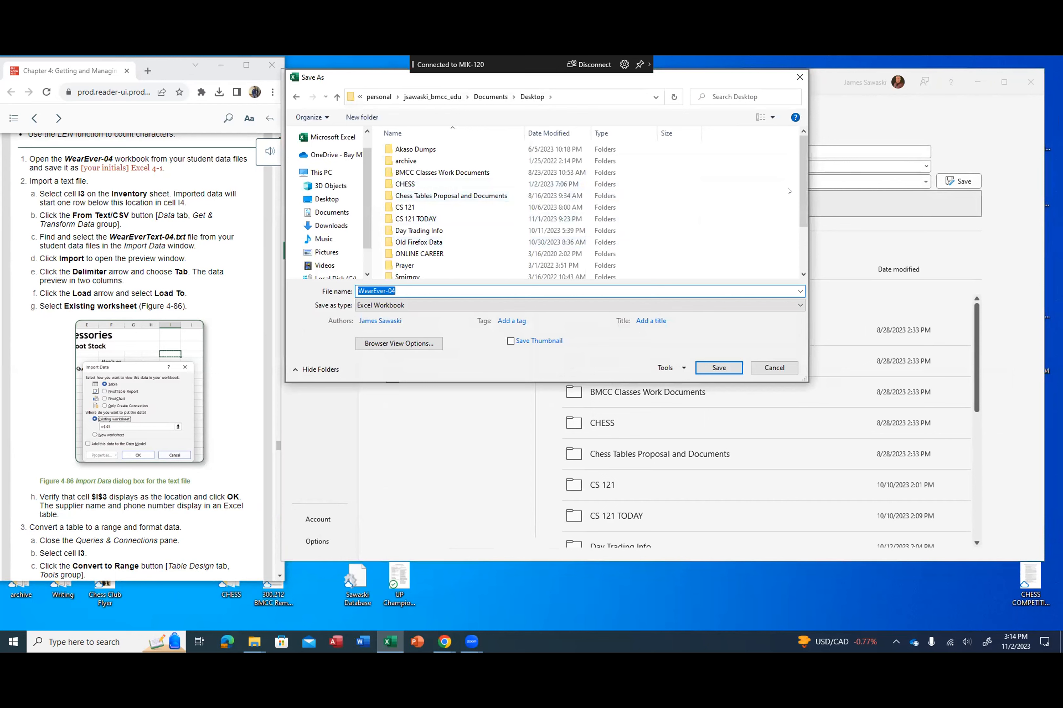
{"action": "mouse_move", "coordinate": [799, 184]}
{"action": "left_mouse_down"}
{"action": "mouse_move", "coordinate": [800, 208]}
{"action": "mouse_move", "coordinate": [800, 182]}
{"action": "left_mouse_up"}
{"action": "left_click", "coordinate": [425, 216]}
{"action": "double_click", "coordinate": [425, 215]}
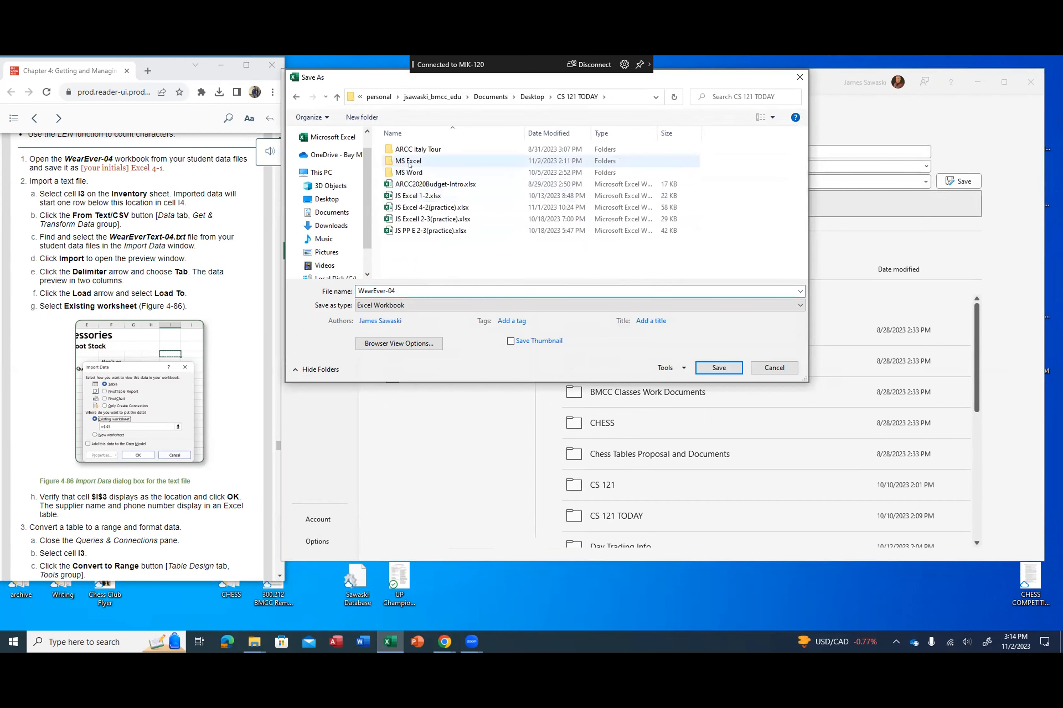
{"action": "double_click", "coordinate": [408, 161]}
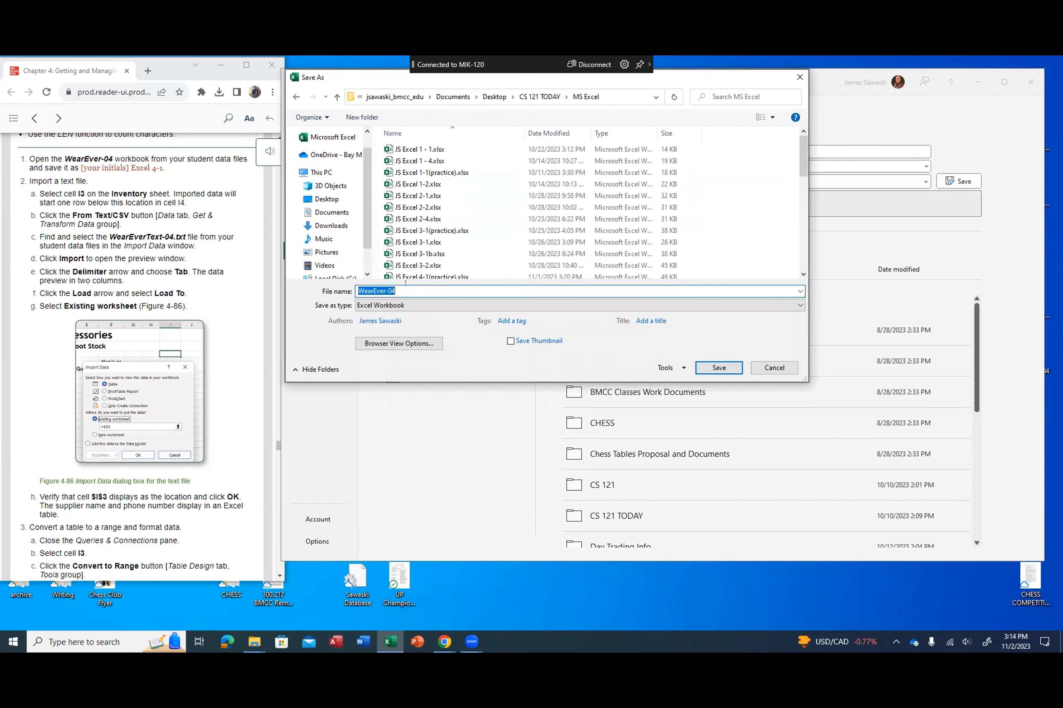
{"action": "type", "text": "JS Exc"}
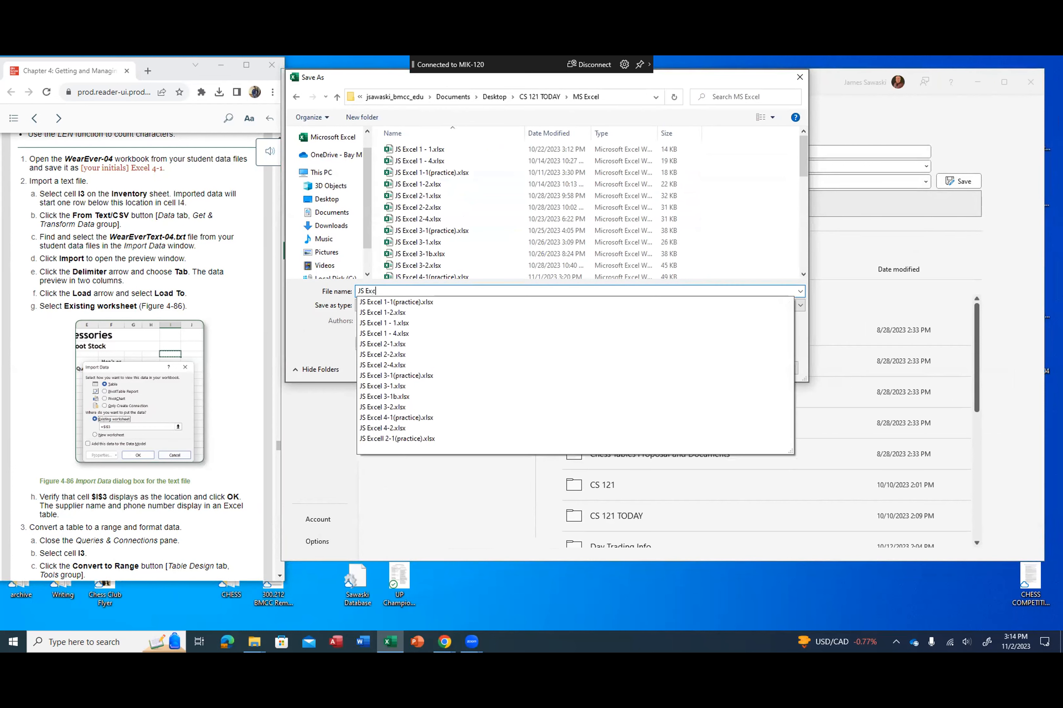
{"action": "type", "text": "el 4-1"}
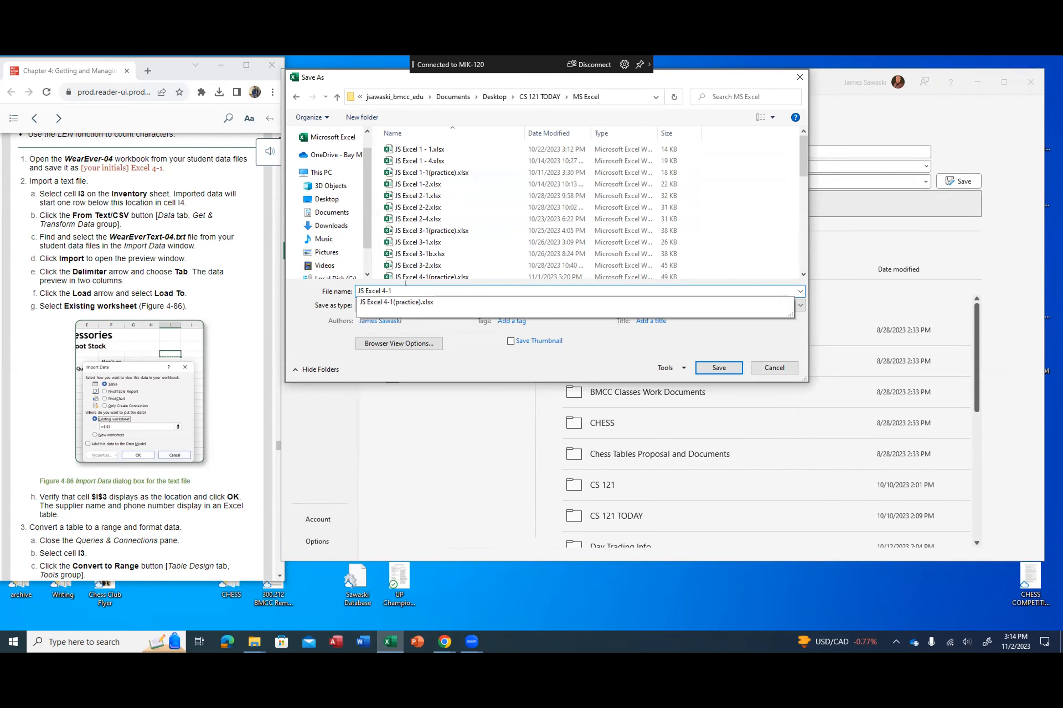
{"action": "key", "text": "Return"}
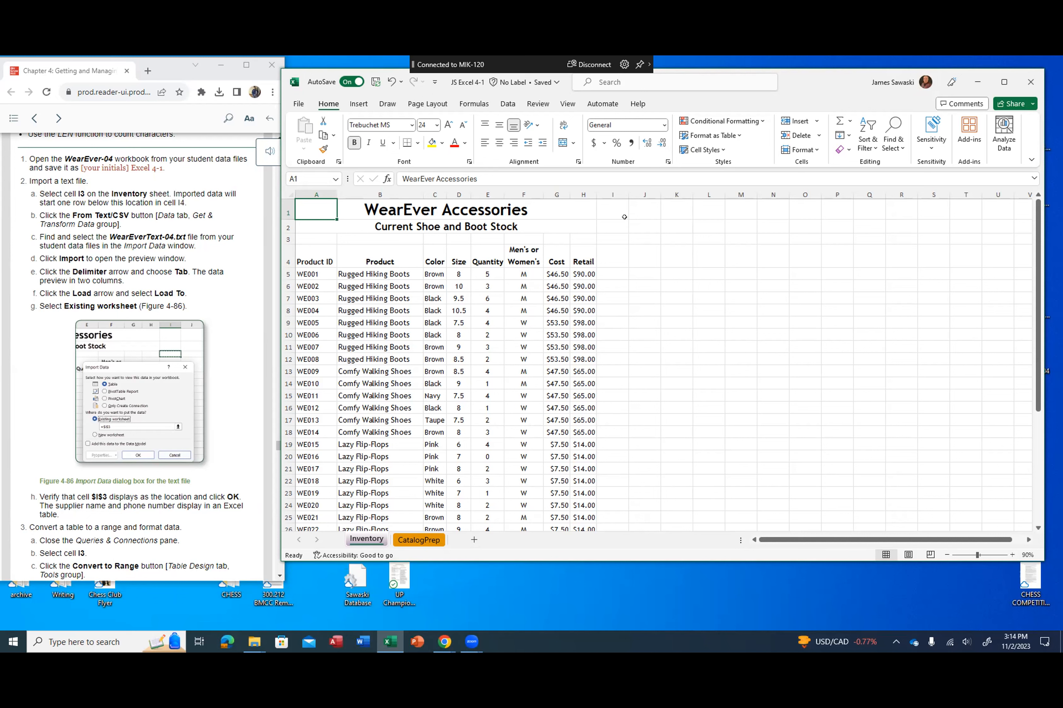
Step: Select cell I3 on the Inventory sheet and import the WearEverText-04 text file from the desktop for preview
{"action": "left_click", "coordinate": [615, 237]}
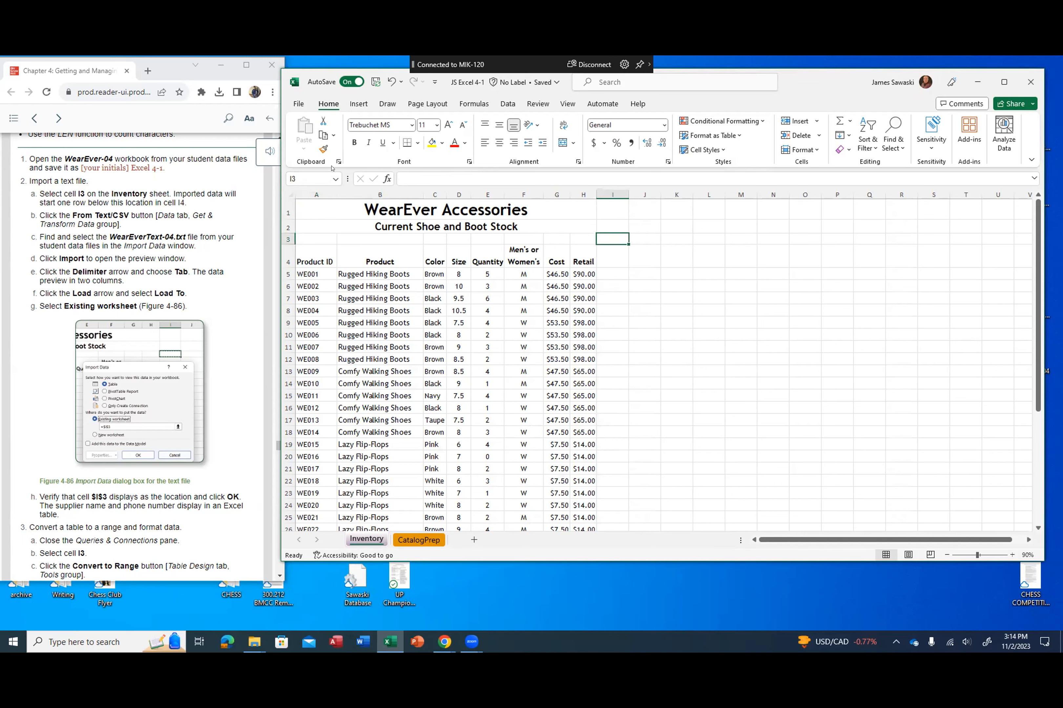
{"action": "left_click", "coordinate": [507, 104]}
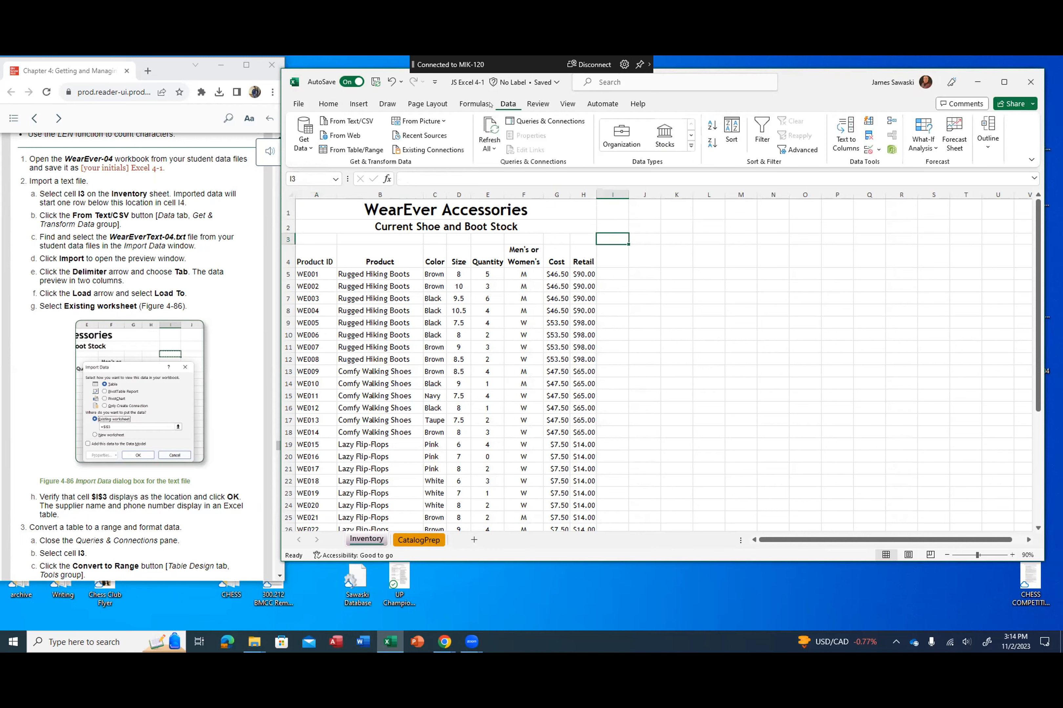
{"action": "left_click", "coordinate": [361, 120]}
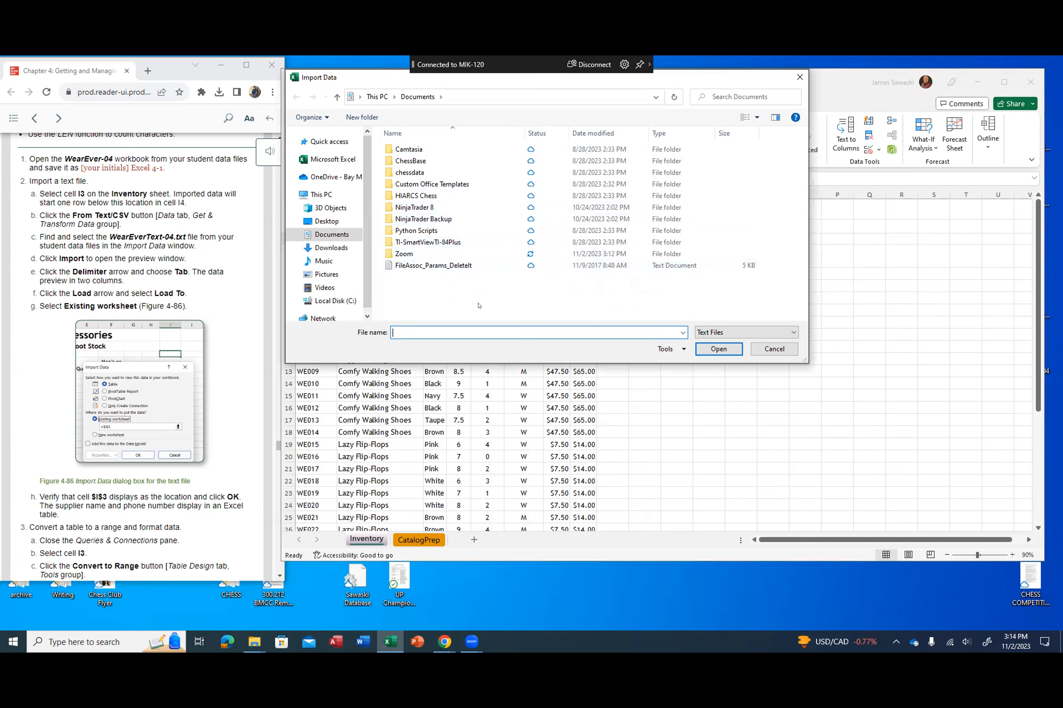
{"action": "left_click", "coordinate": [322, 221]}
{"action": "scroll", "coordinate": [508, 274], "scroll_direction": "down", "scroll_amount": 1}
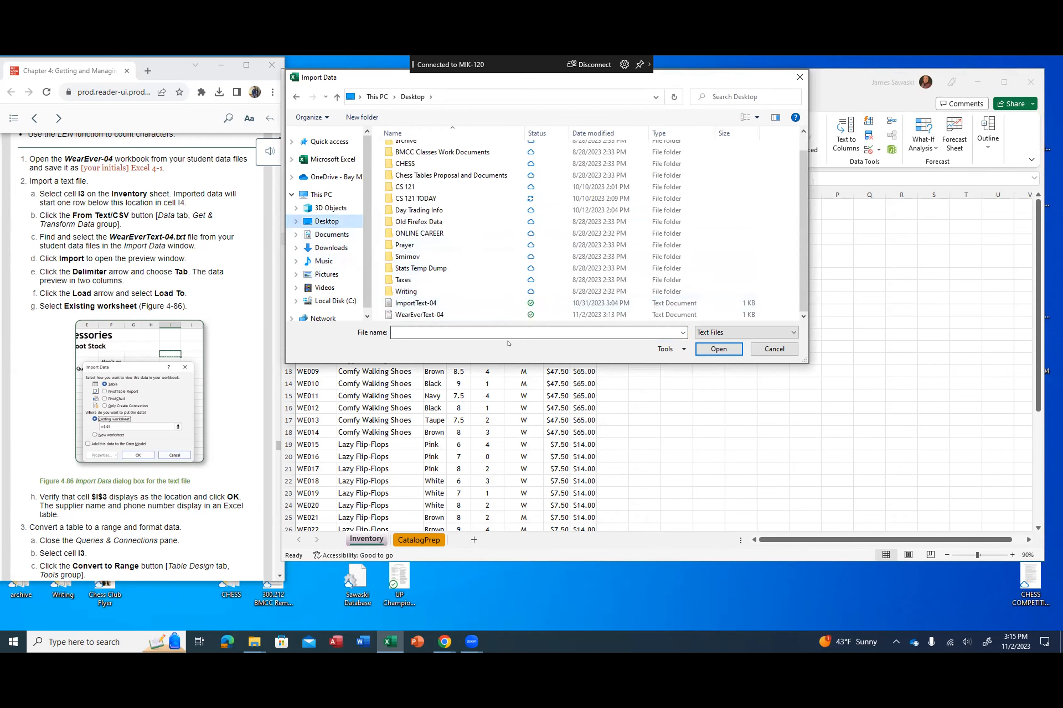
{"action": "left_click", "coordinate": [417, 315]}
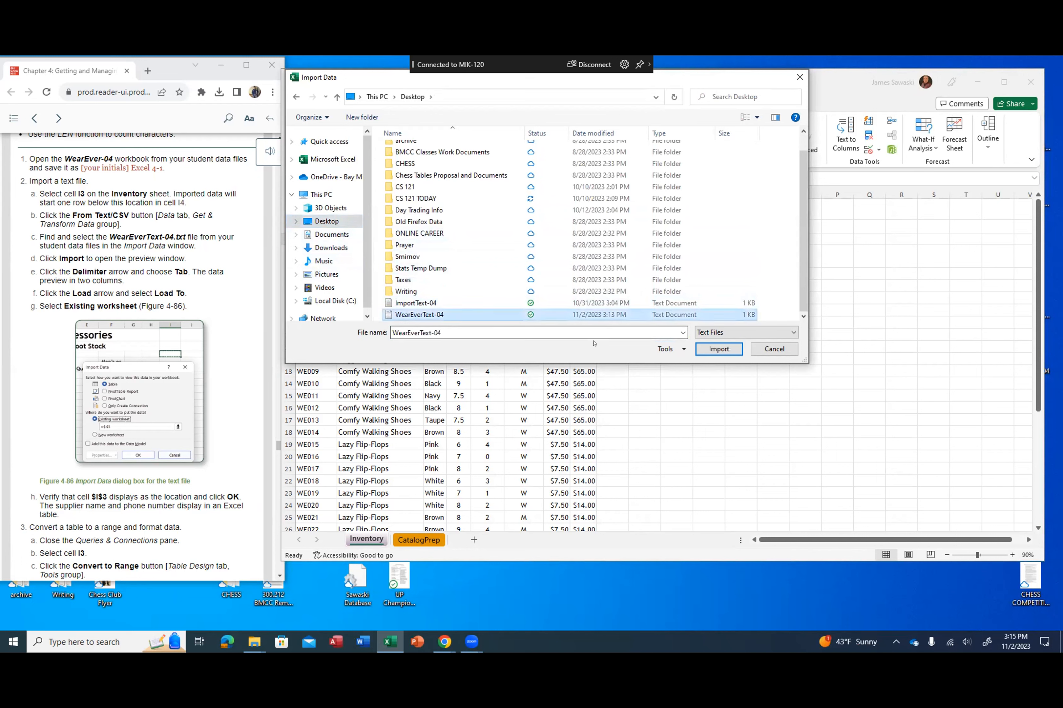
{"action": "left_click", "coordinate": [711, 350]}
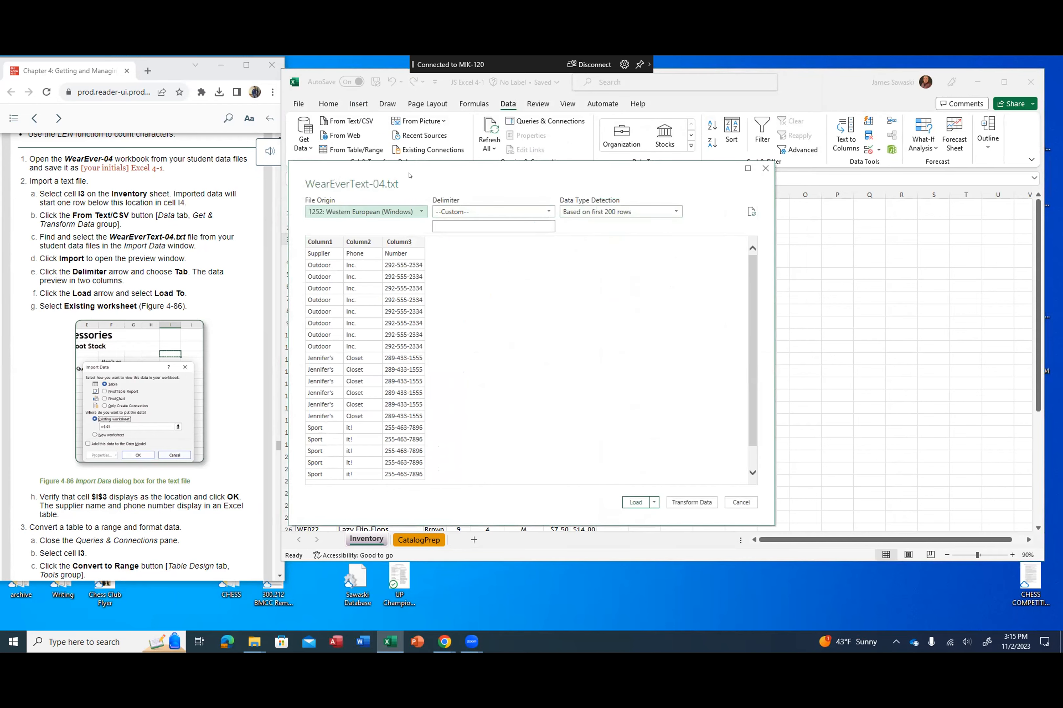
Step: Set the delimiter of the WearEverText-04.txt import to Tab, with the preview moved clear of the instructions
{"action": "left_click_drag", "start_coordinate": [409, 175], "coordinate": [449, 184]}
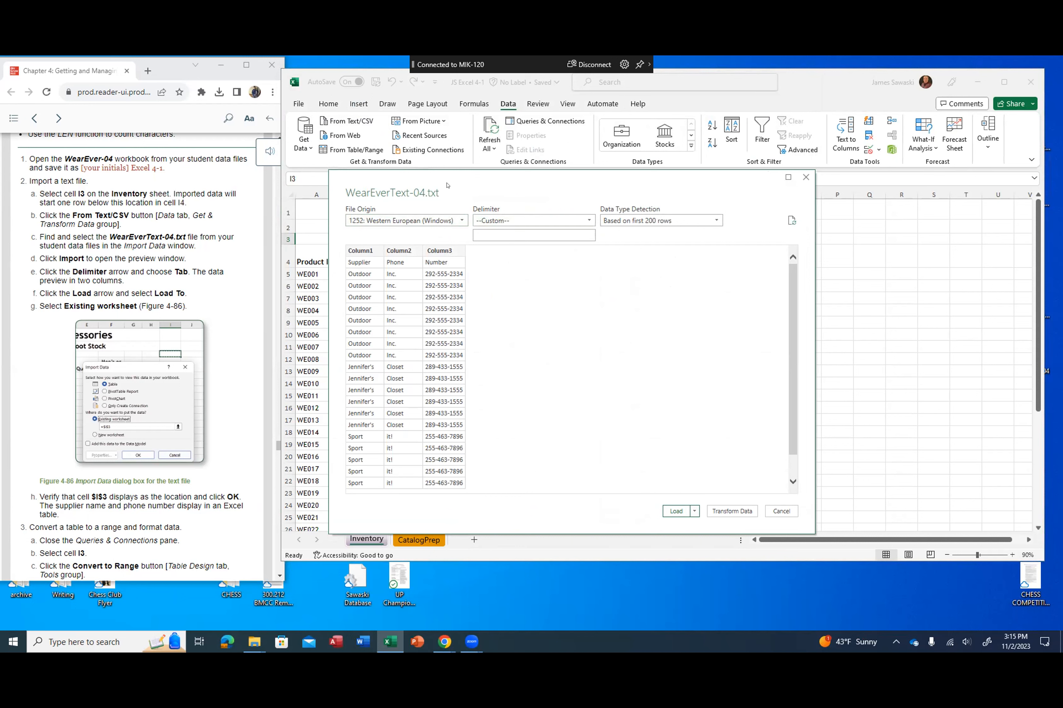
{"action": "left_click_drag", "start_coordinate": [447, 185], "coordinate": [489, 203]}
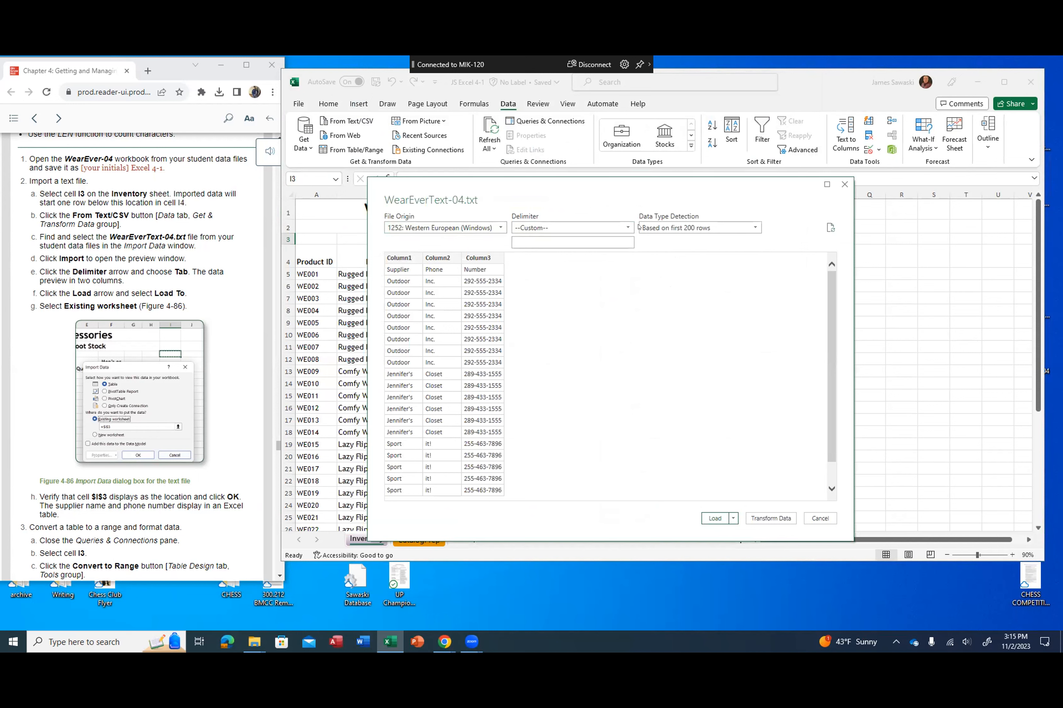
{"action": "left_click", "coordinate": [625, 227]}
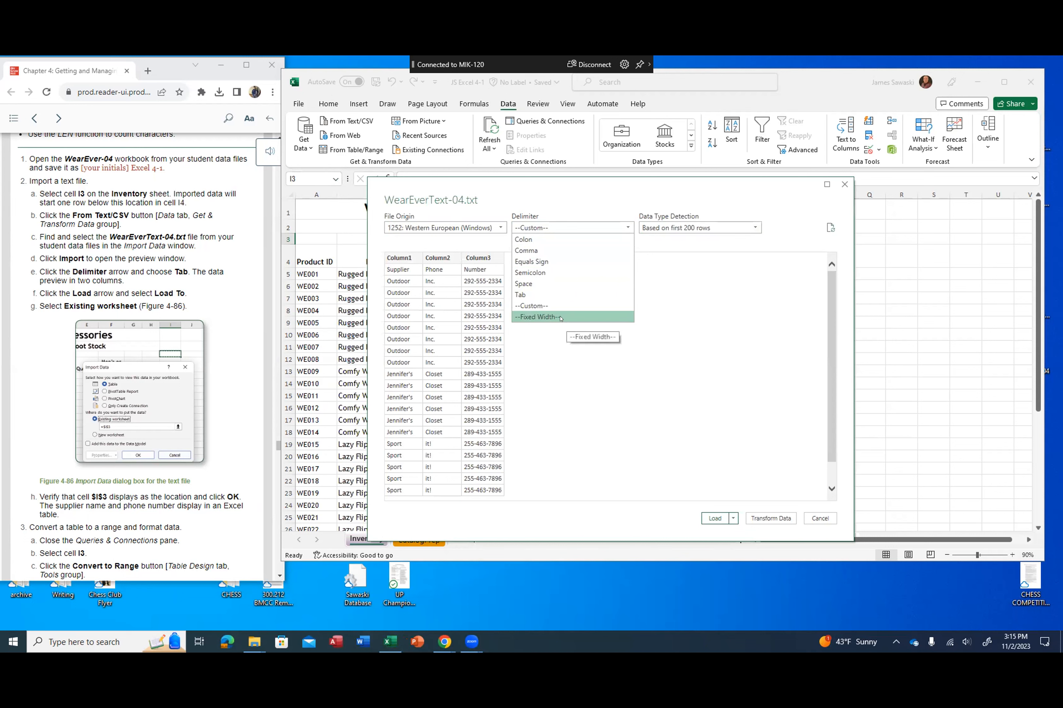
{"action": "left_click", "coordinate": [560, 295]}
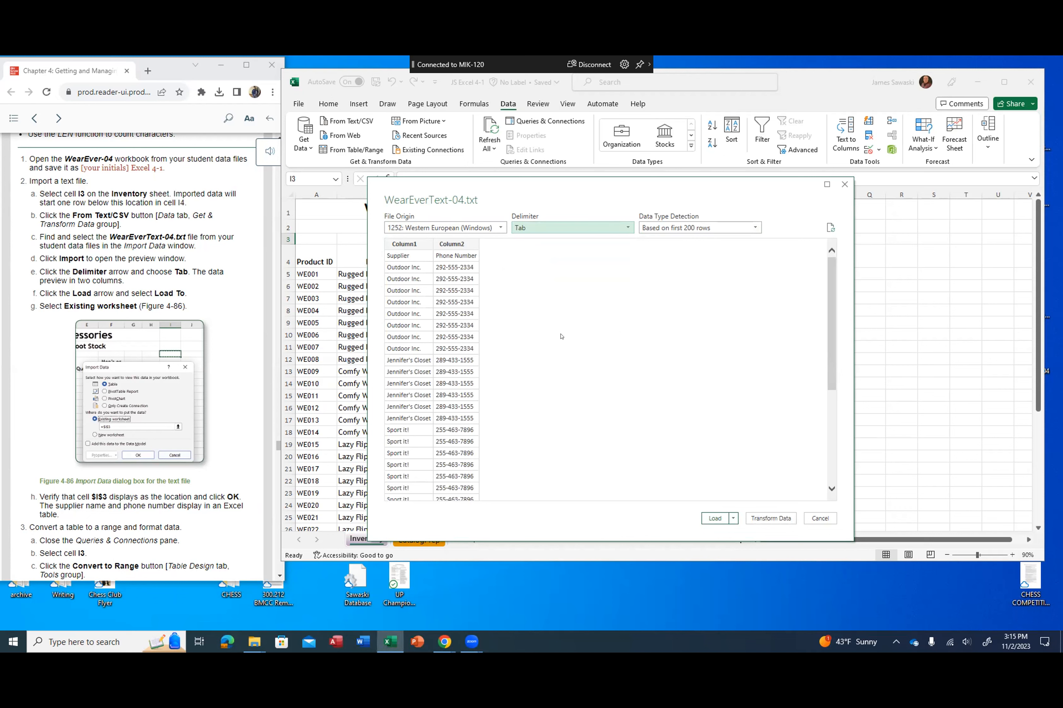
Step: Load the imported text data as a table into the existing worksheet at cell $I$3
{"action": "left_click", "coordinate": [731, 519]}
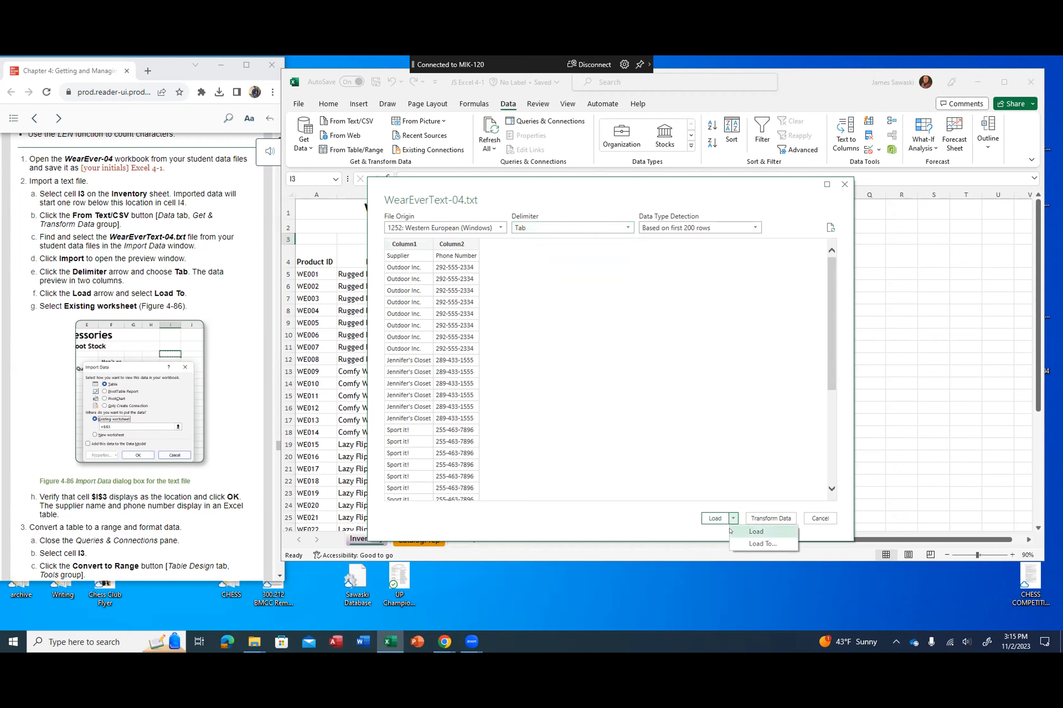
{"action": "left_click", "coordinate": [737, 543]}
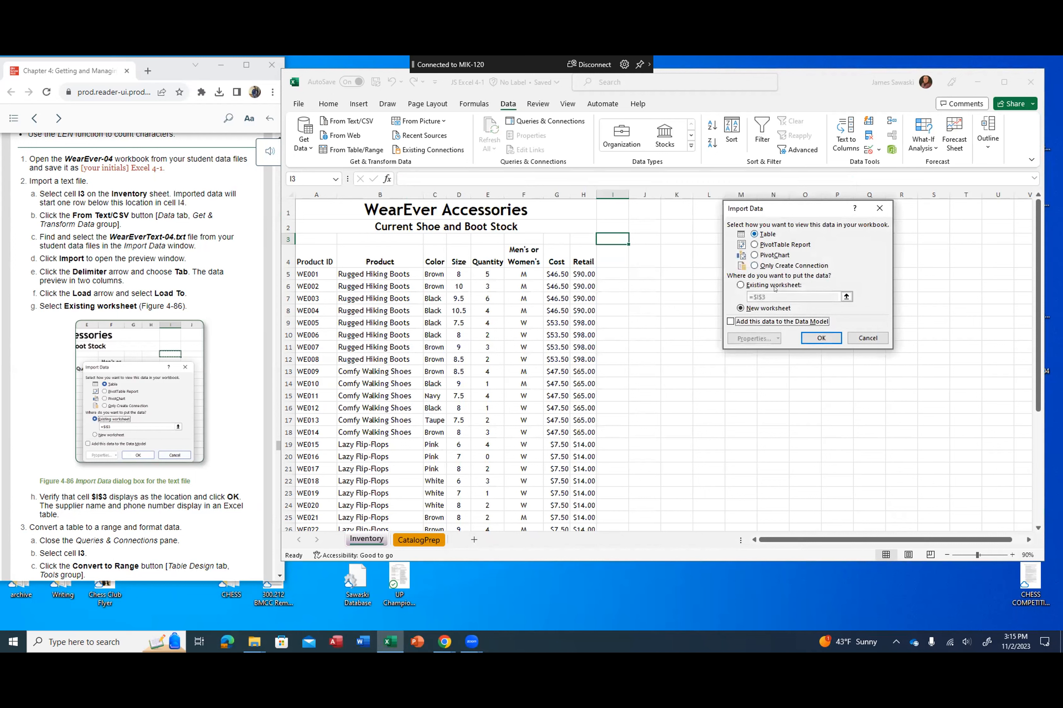
{"action": "left_click", "coordinate": [740, 285]}
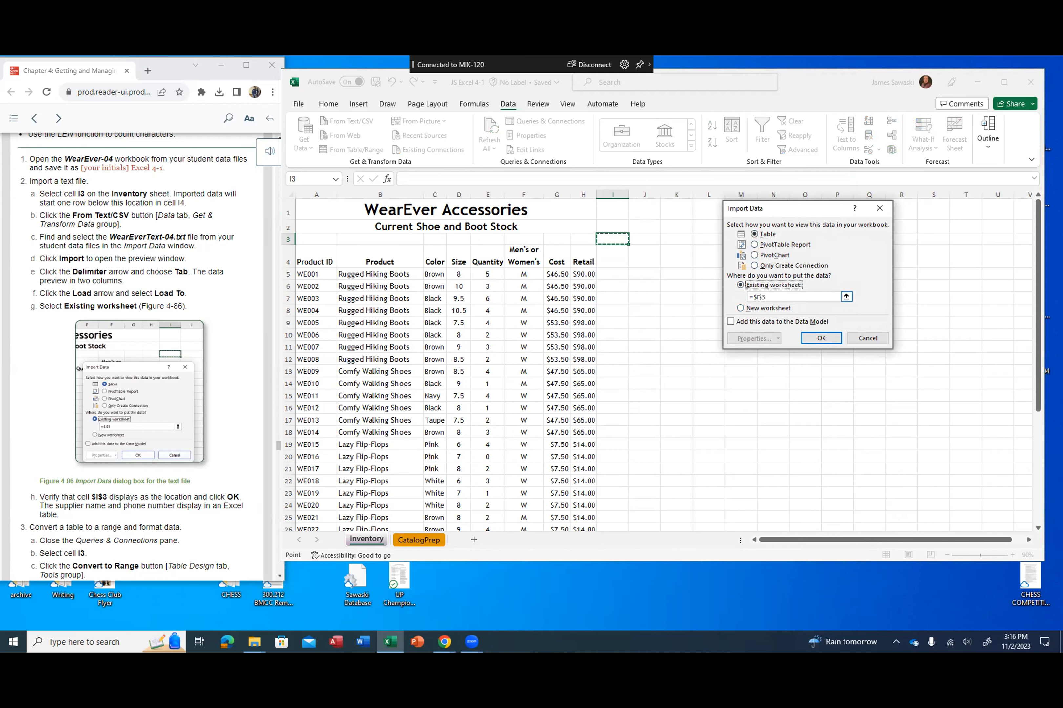
{"action": "left_click", "coordinate": [810, 336]}
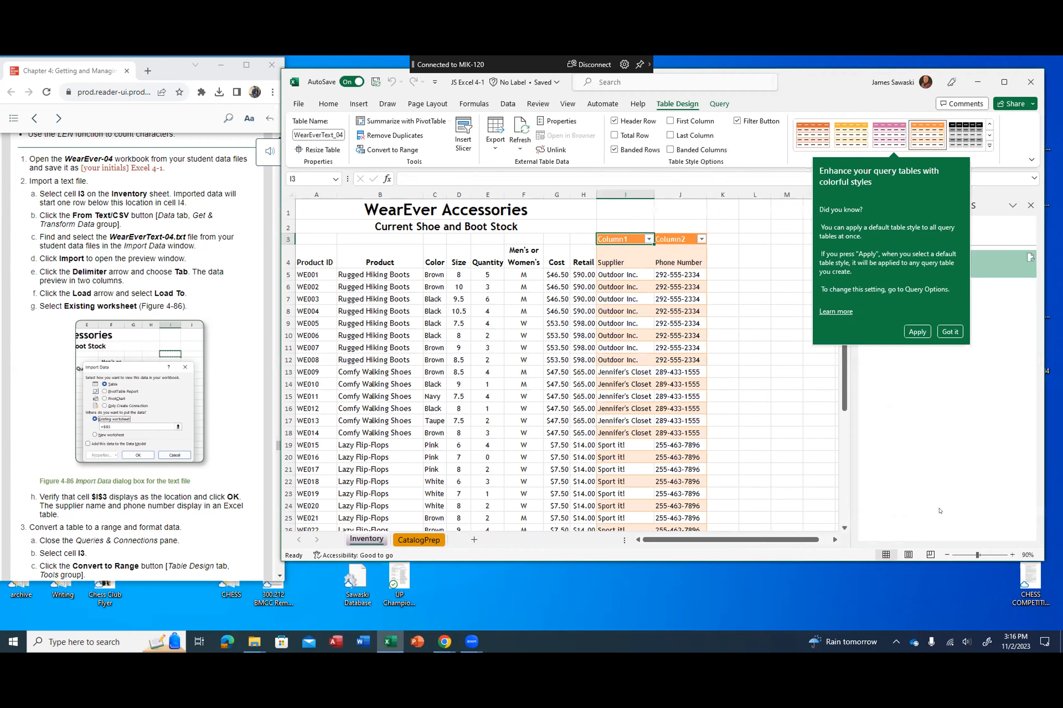
Step: Dismiss the query table style tip and close the Queries & Connections pane
{"action": "scroll", "coordinate": [214, 421], "scroll_direction": "down", "scroll_amount": 3}
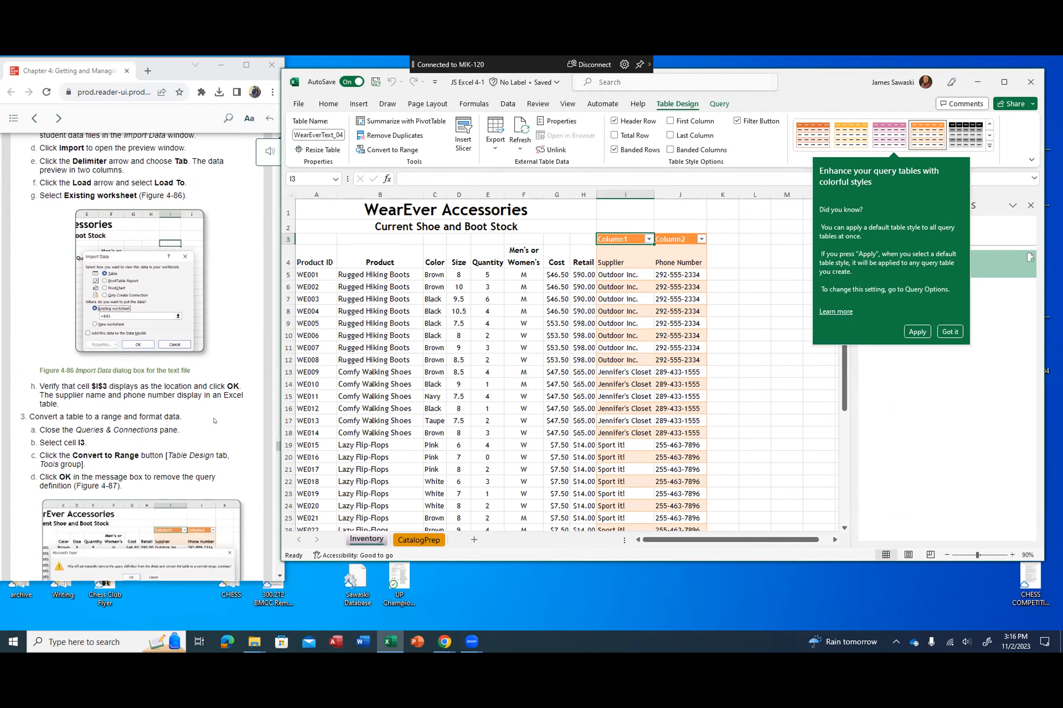
{"action": "scroll", "coordinate": [214, 421], "scroll_direction": "down", "scroll_amount": 6}
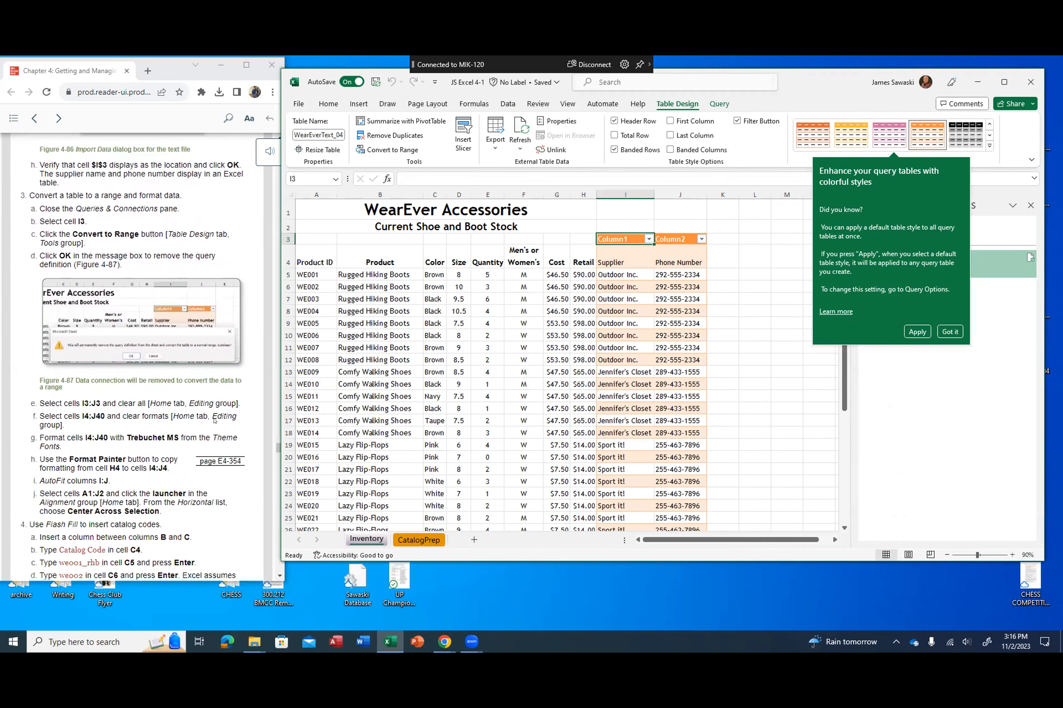
{"action": "scroll", "coordinate": [215, 420], "scroll_direction": "down", "scroll_amount": 1}
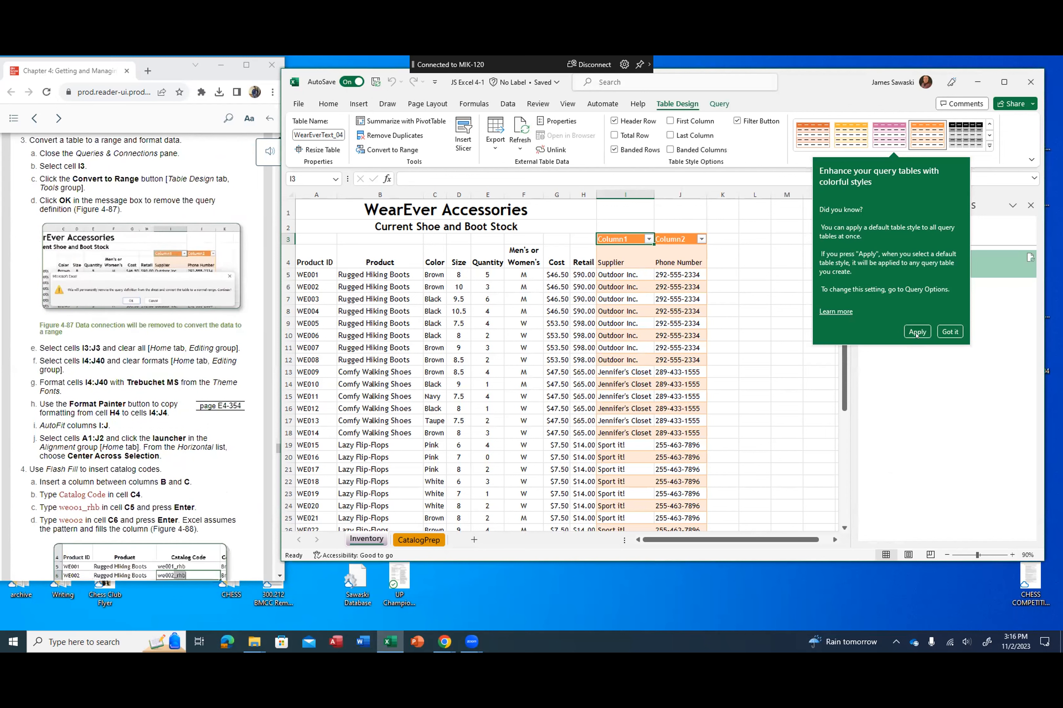
{"action": "left_click", "coordinate": [942, 334]}
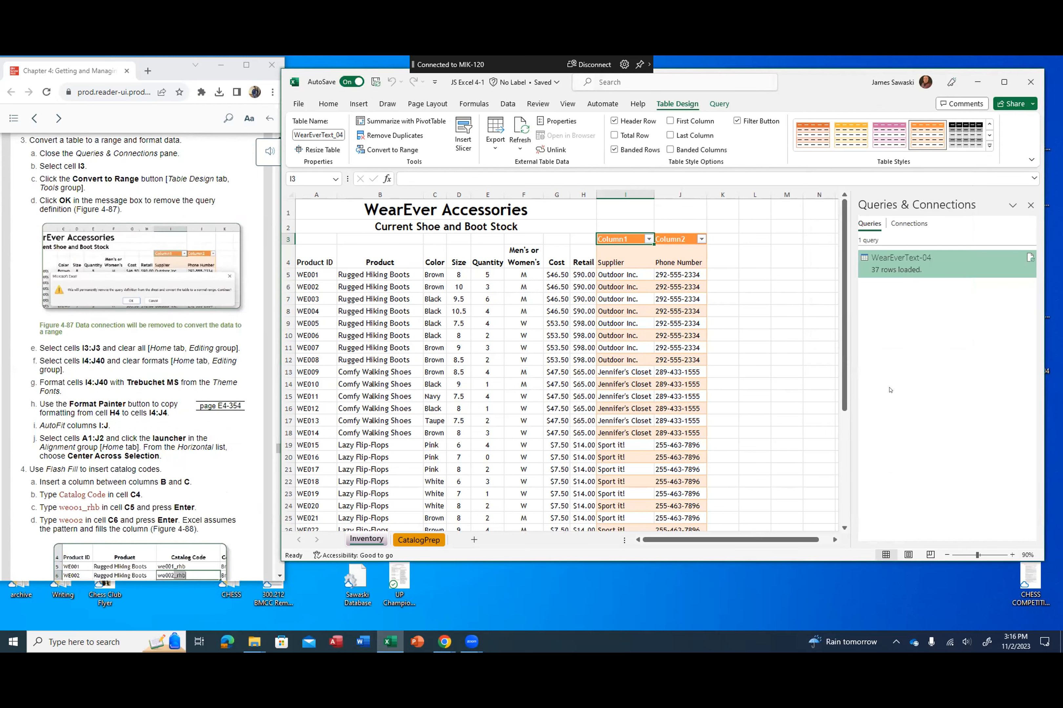
{"action": "left_click", "coordinate": [1031, 204]}
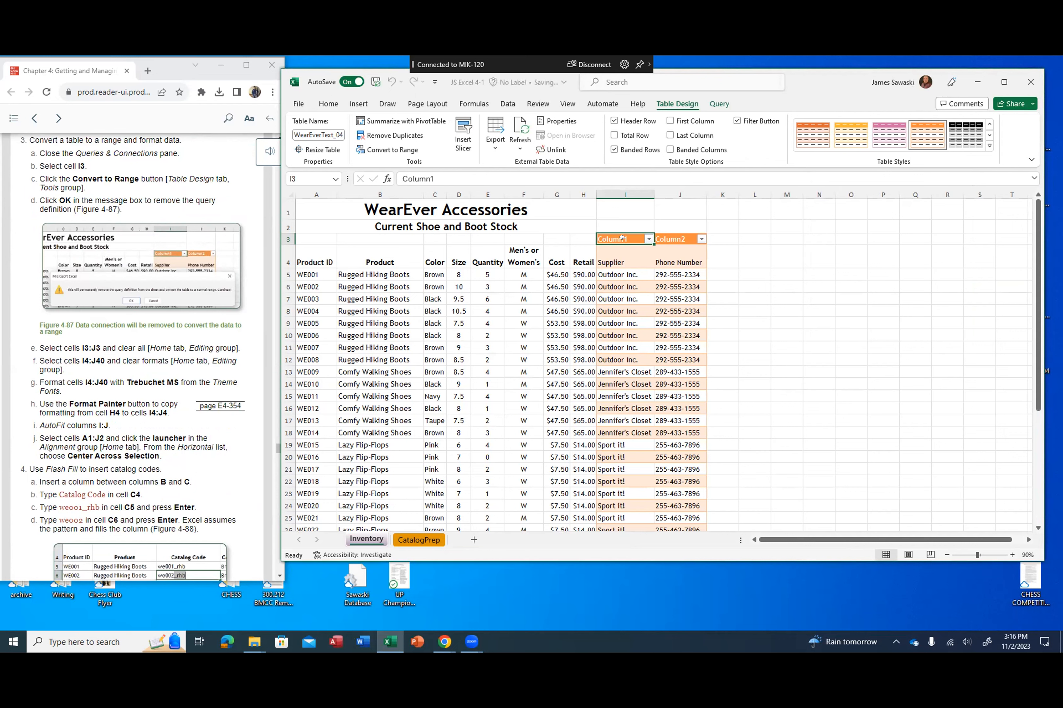
Step: Convert the imported supplier table at cell I3 to a normal range, accepting removal of its query definition
{"action": "left_click", "coordinate": [745, 255]}
{"action": "left_click", "coordinate": [614, 236]}
{"action": "left_click", "coordinate": [394, 148]}
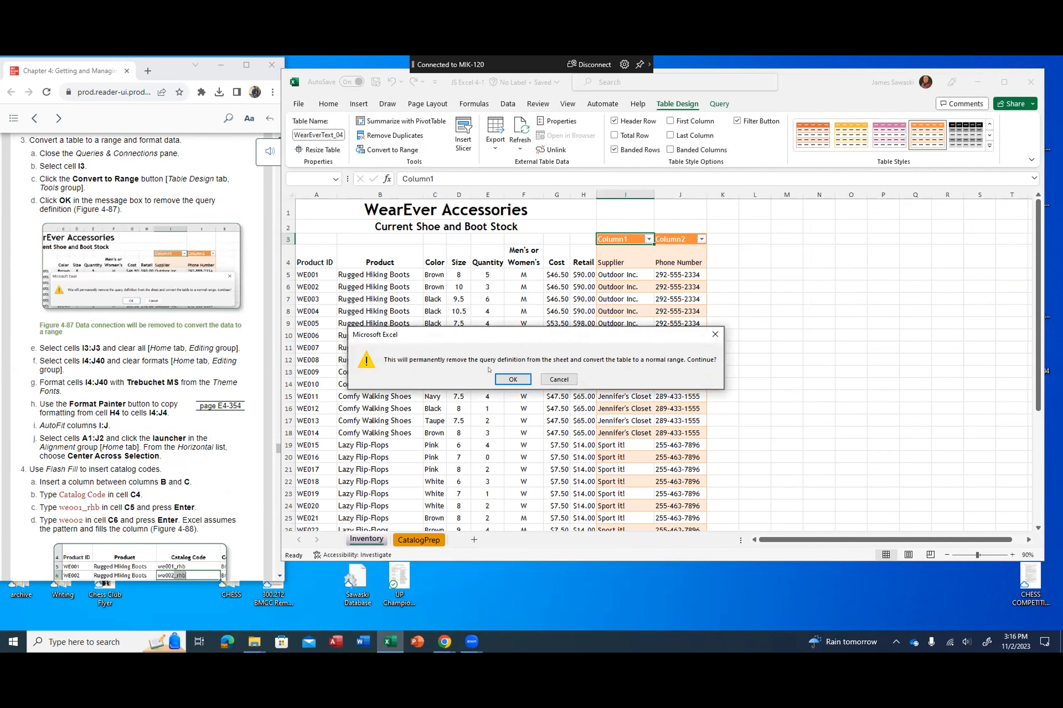
{"action": "left_click", "coordinate": [511, 379]}
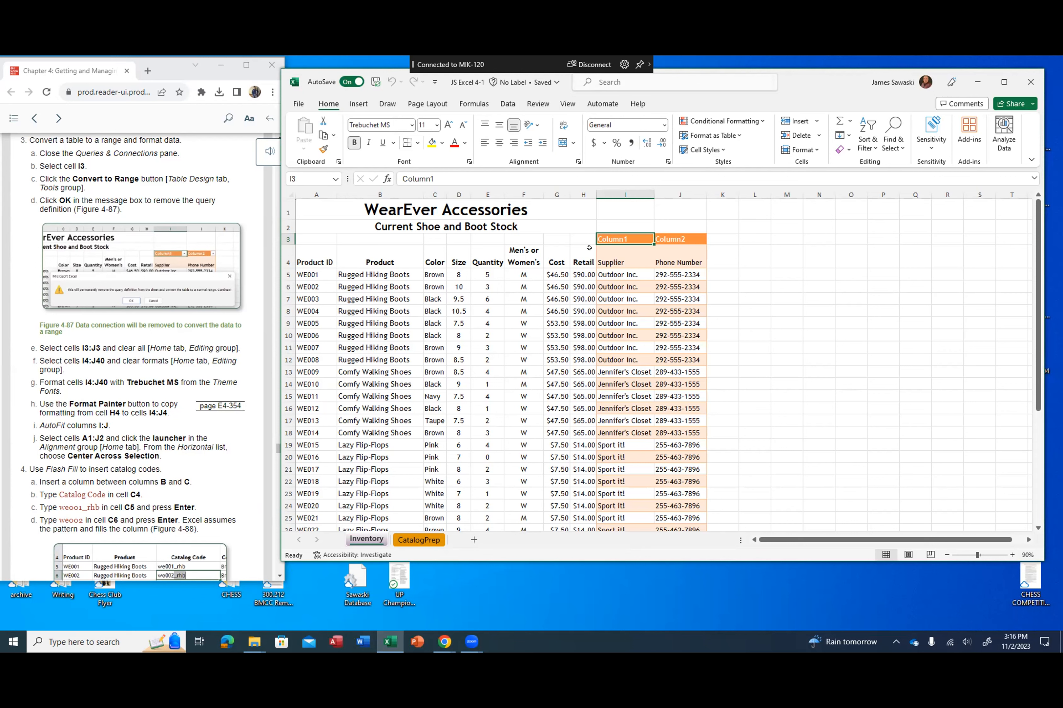
Step: Clear all contents and formatting from the Column1 and Column2 header cells I3:J3
{"action": "left_click_drag", "start_coordinate": [598, 239], "coordinate": [685, 240]}
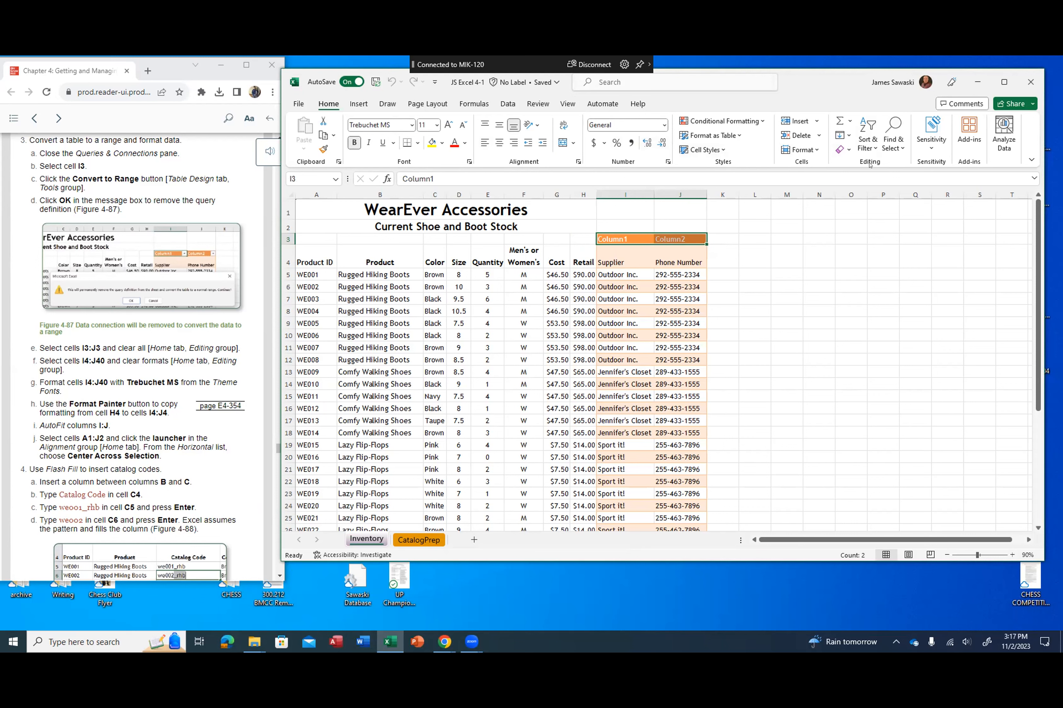
{"action": "left_click", "coordinate": [846, 151]}
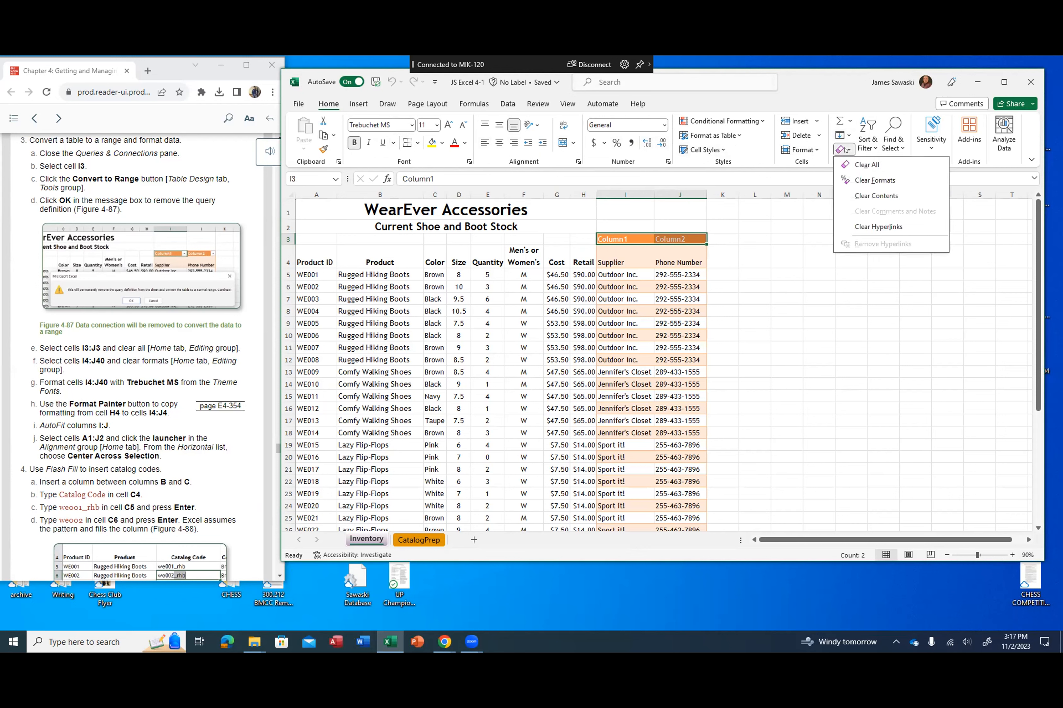
{"action": "left_click", "coordinate": [852, 165]}
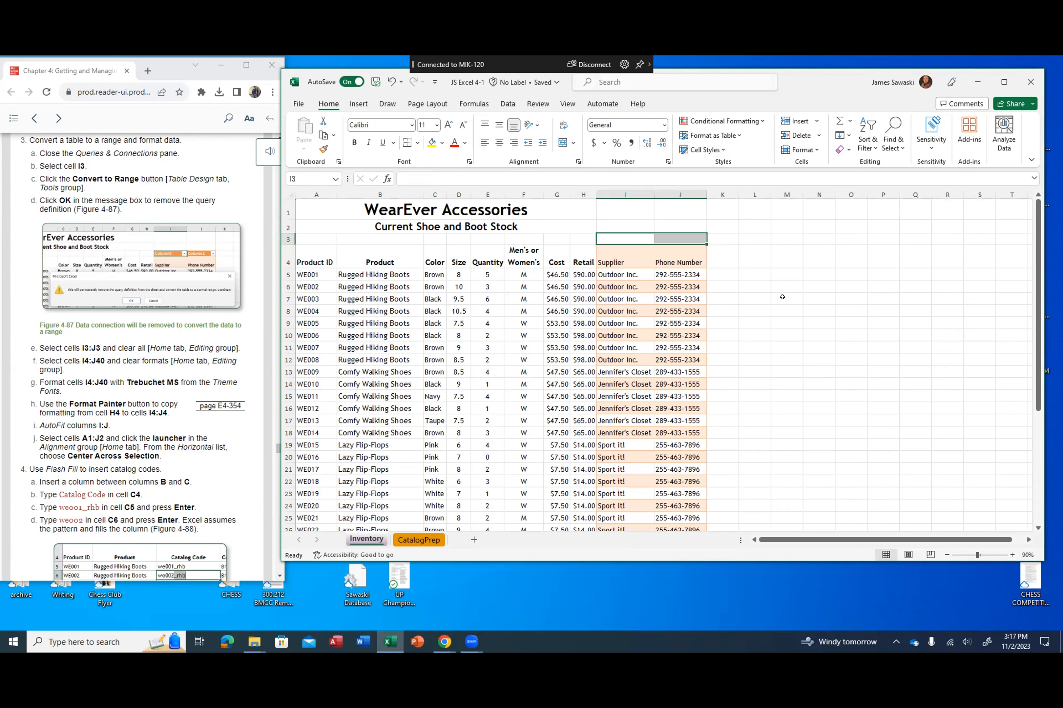
Step: Clear only the formats from the supplier and phone number cells I4:J40
{"action": "left_click", "coordinate": [623, 263]}
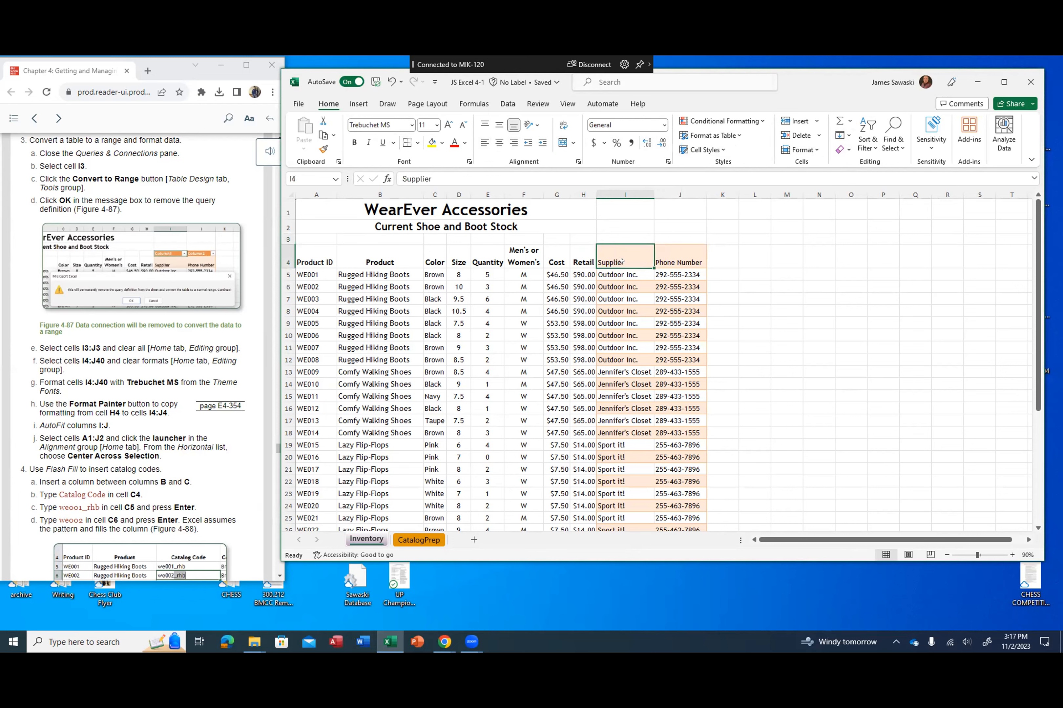
{"action": "left_click_drag", "start_coordinate": [653, 258], "coordinate": [670, 503]}
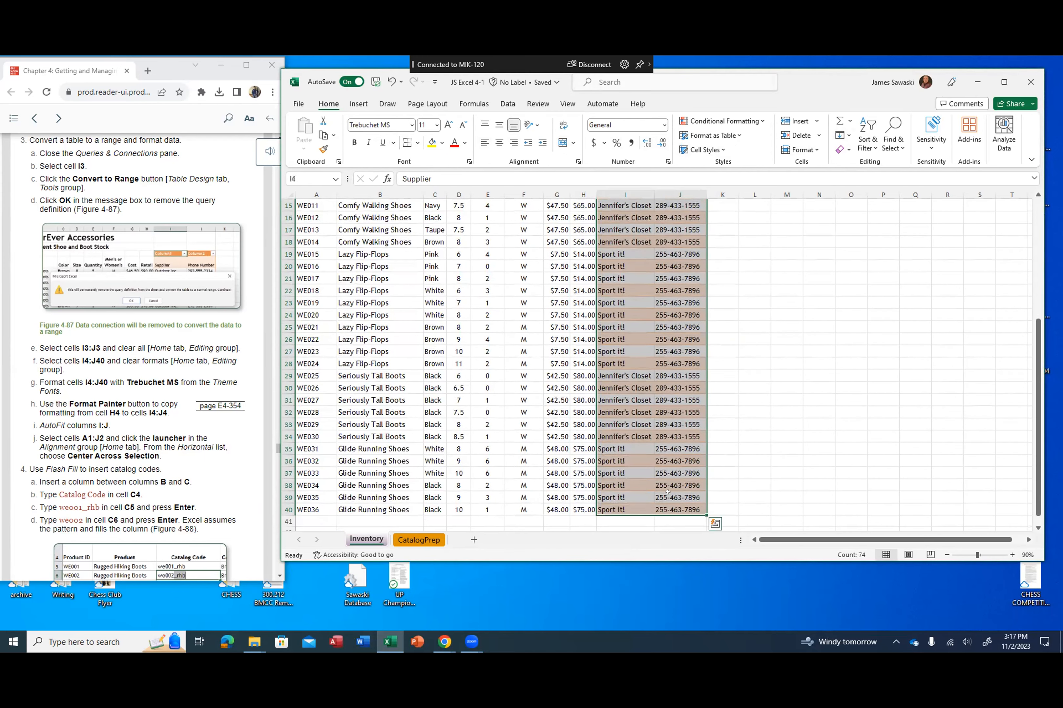
{"action": "left_click", "coordinate": [1011, 555]}
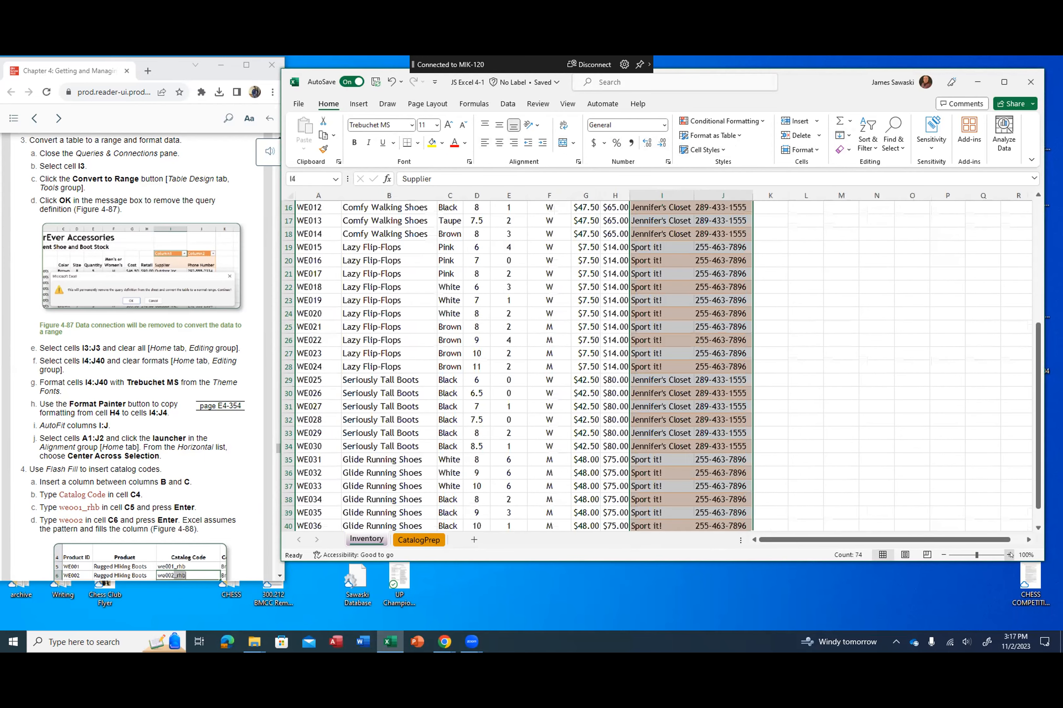
{"action": "left_click", "coordinate": [943, 555]}
{"action": "left_click", "coordinate": [942, 555]}
{"action": "left_click", "coordinate": [942, 555]}
{"action": "left_click", "coordinate": [942, 555]}
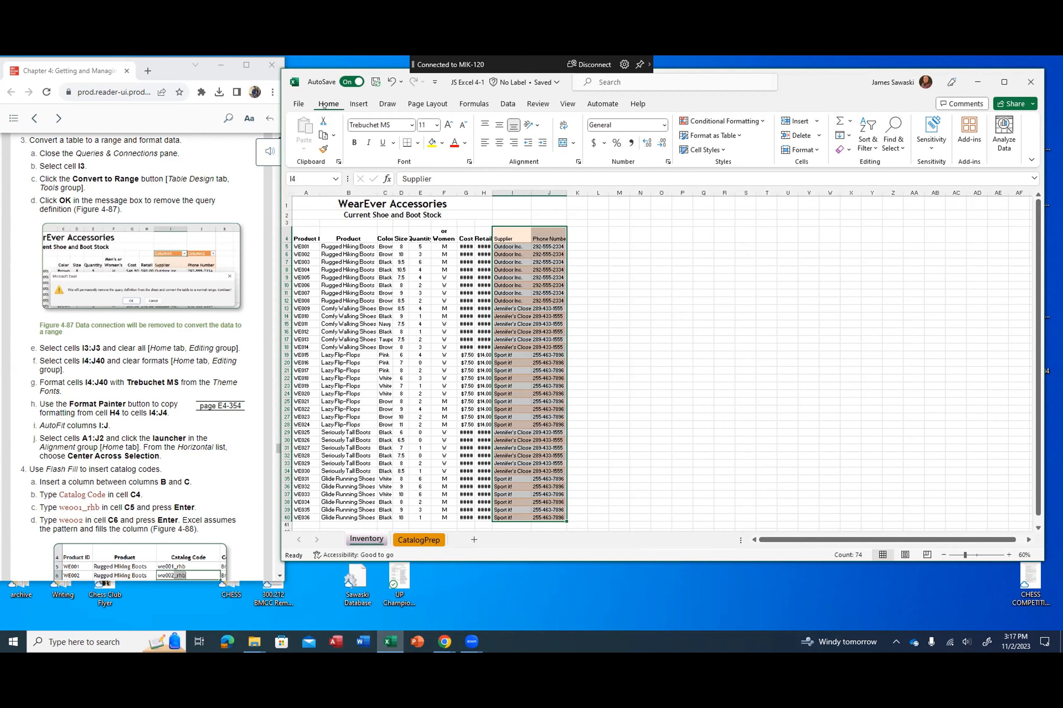
{"action": "left_click", "coordinate": [846, 150]}
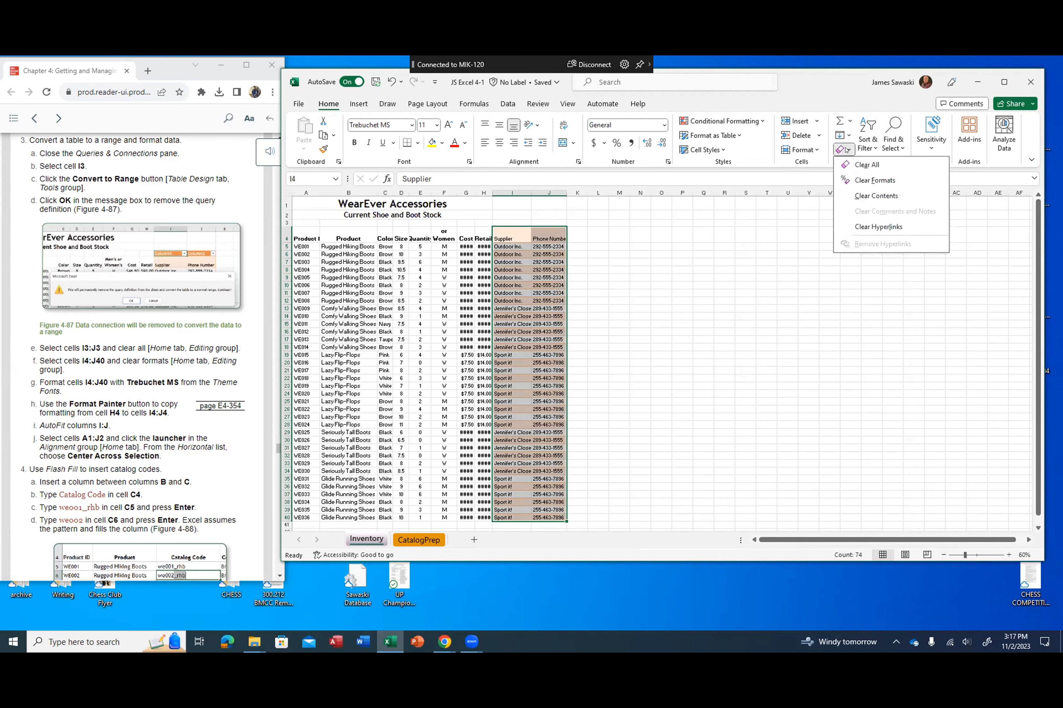
{"action": "left_click", "coordinate": [873, 181]}
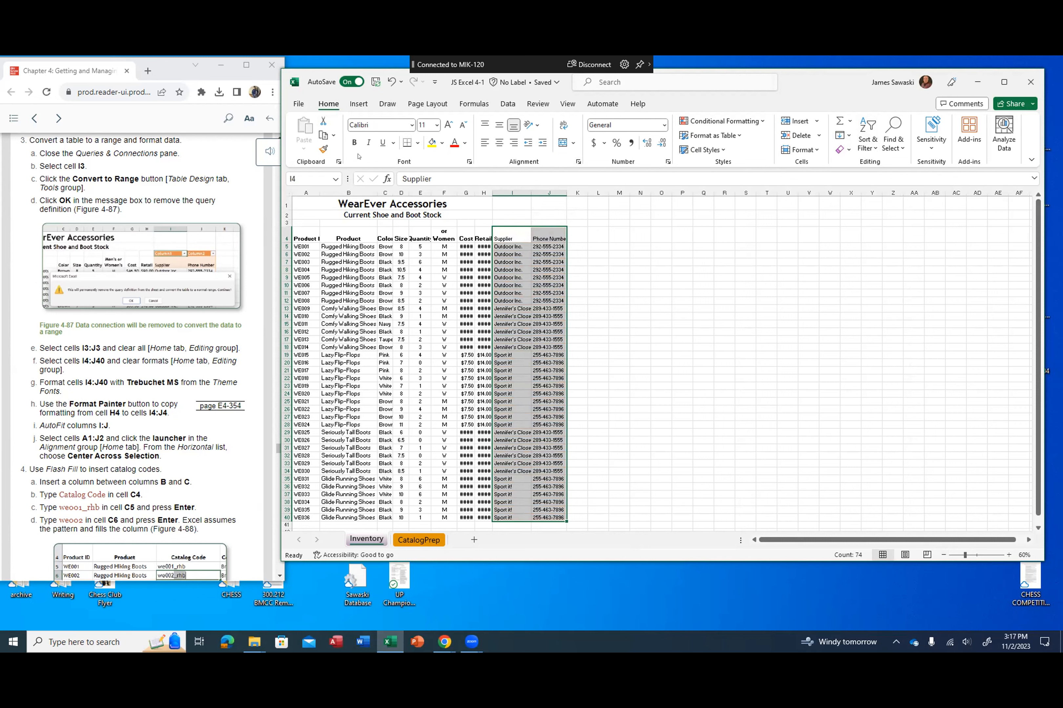
Step: Set the font of cells I4:J40 to Trebuchet MS
{"action": "left_click", "coordinate": [411, 125]}
{"action": "scroll", "coordinate": [435, 367], "scroll_direction": "down", "scroll_amount": 20}
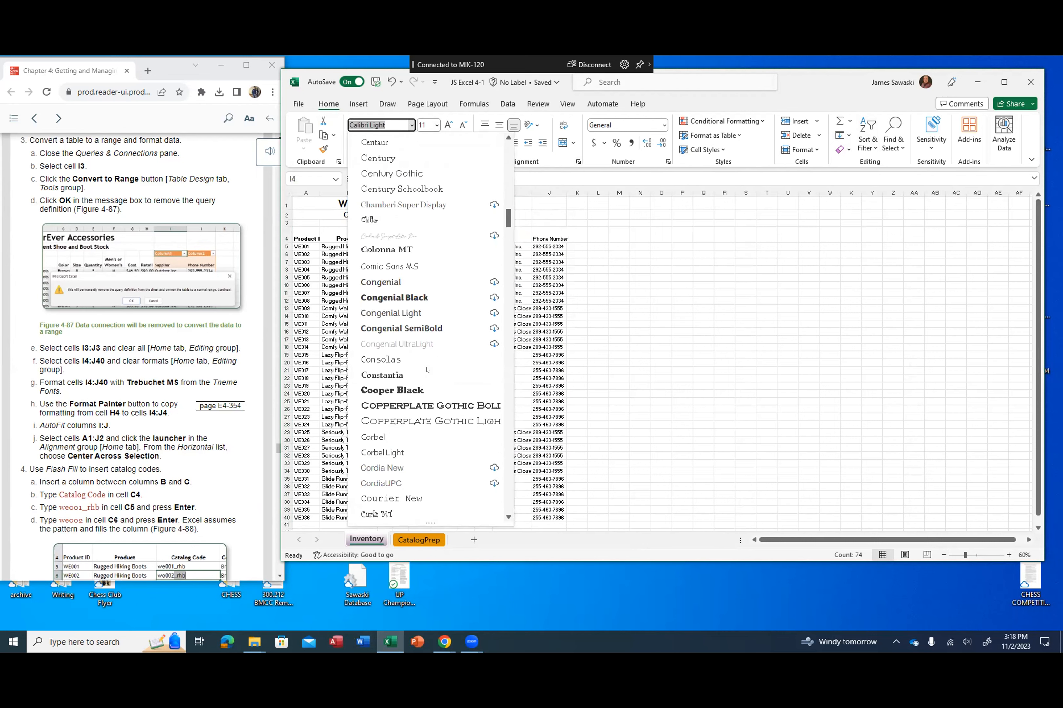
{"action": "scroll", "coordinate": [427, 370], "scroll_direction": "down", "scroll_amount": 20}
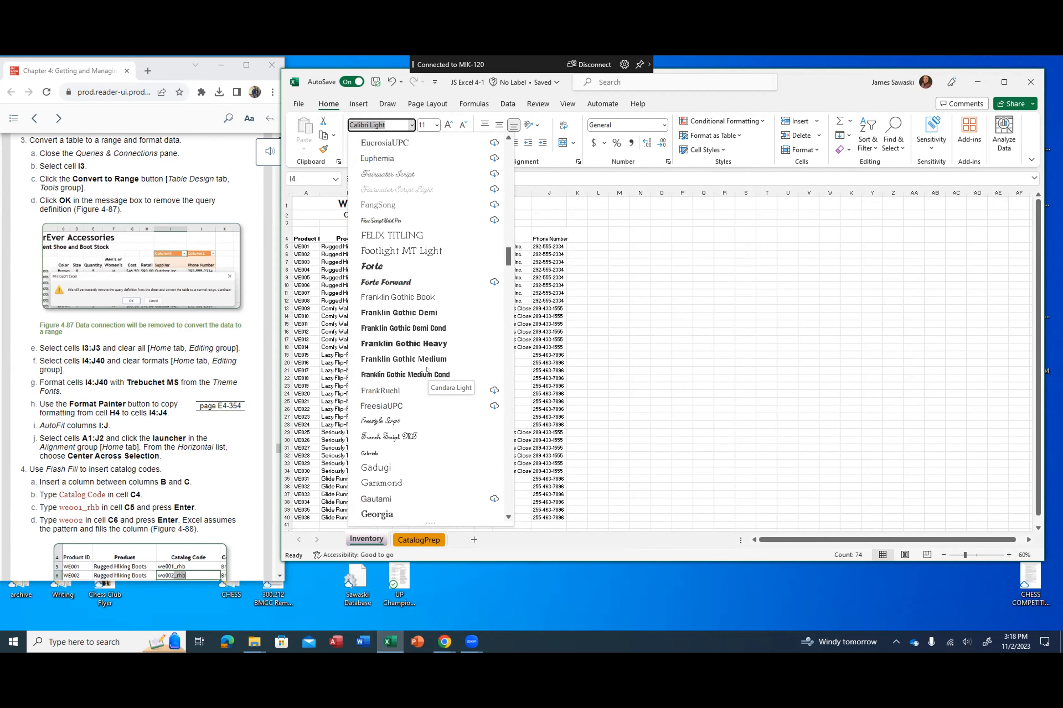
{"action": "scroll", "coordinate": [427, 369], "scroll_direction": "down", "scroll_amount": 20}
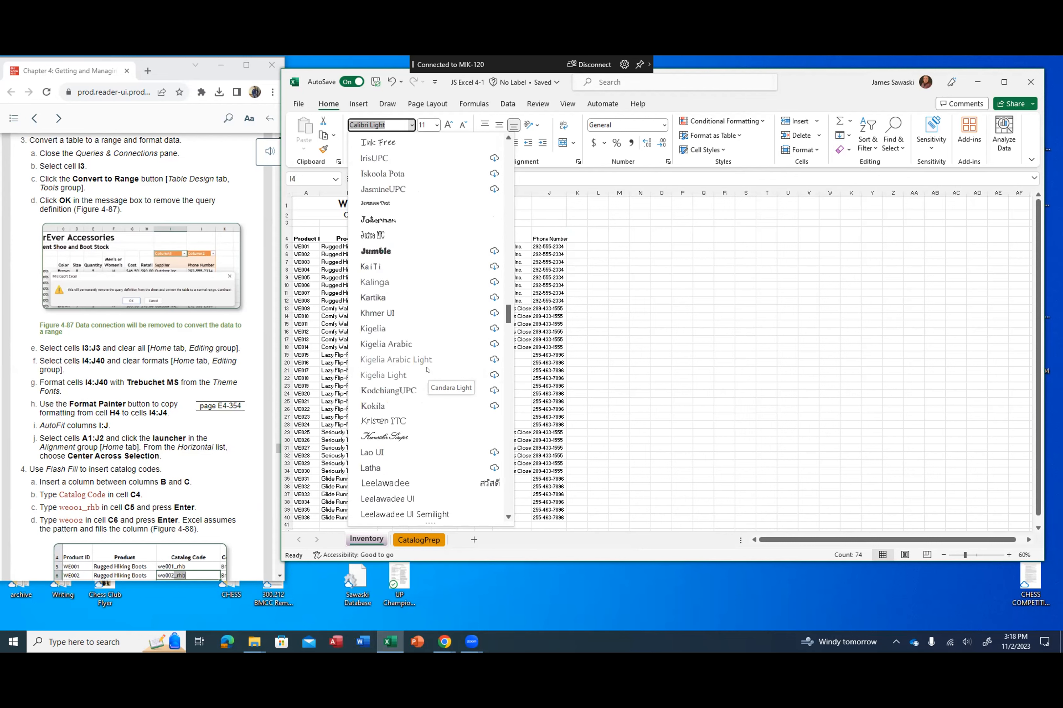
{"action": "scroll", "coordinate": [427, 370], "scroll_direction": "down", "scroll_amount": 15}
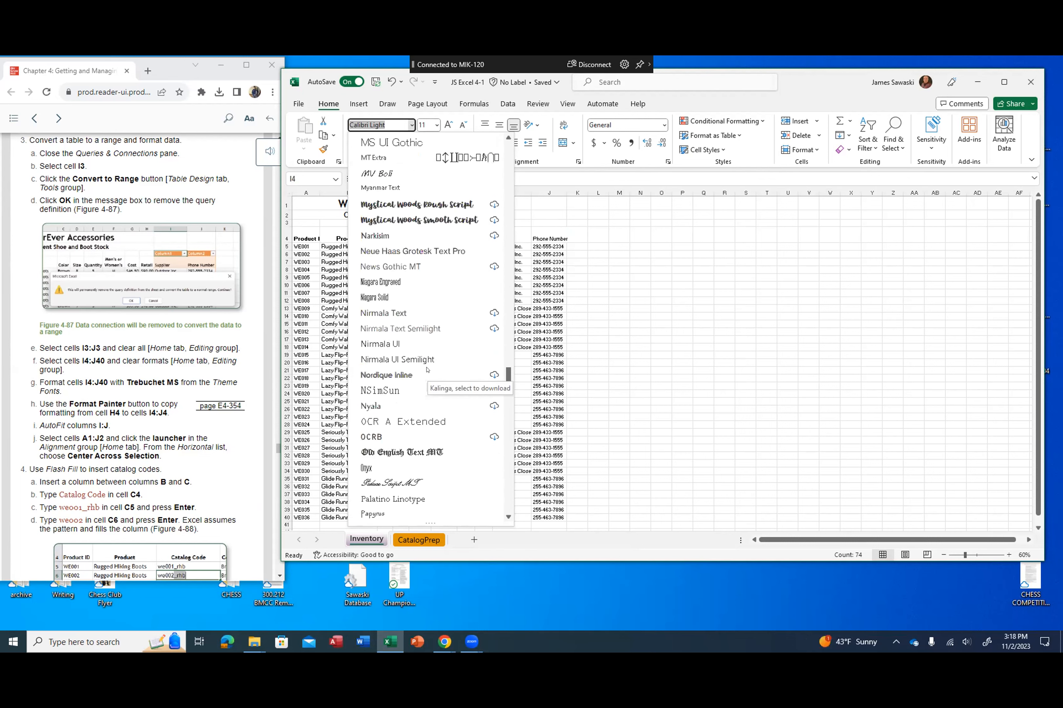
{"action": "scroll", "coordinate": [427, 369], "scroll_direction": "down", "scroll_amount": 20}
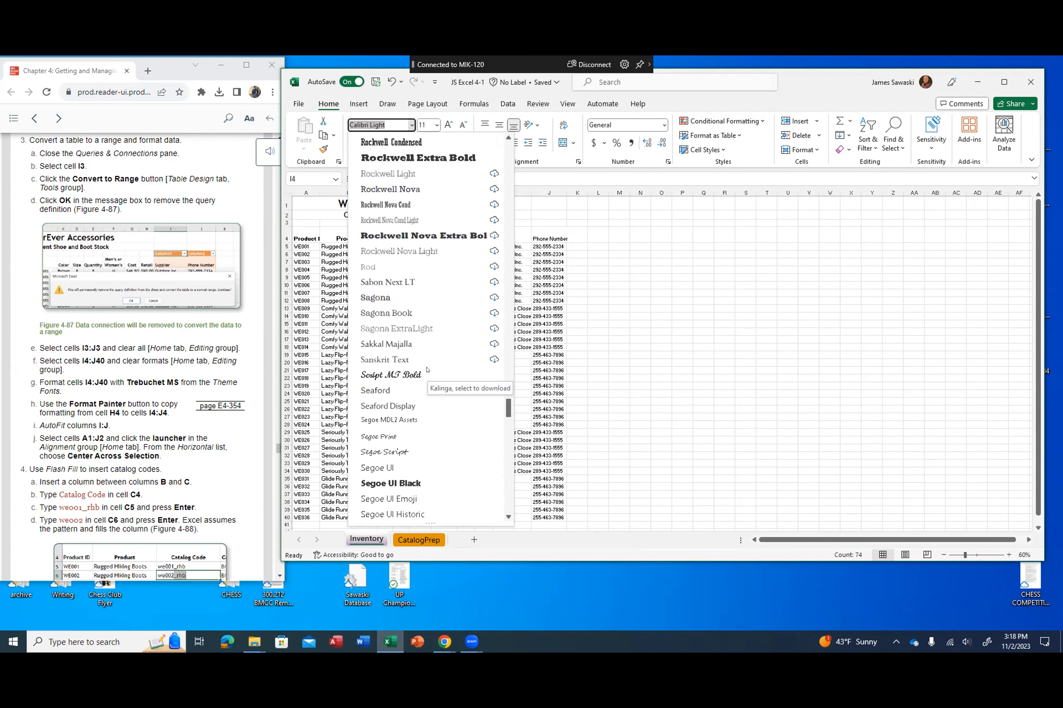
{"action": "scroll", "coordinate": [427, 369], "scroll_direction": "down", "scroll_amount": 20}
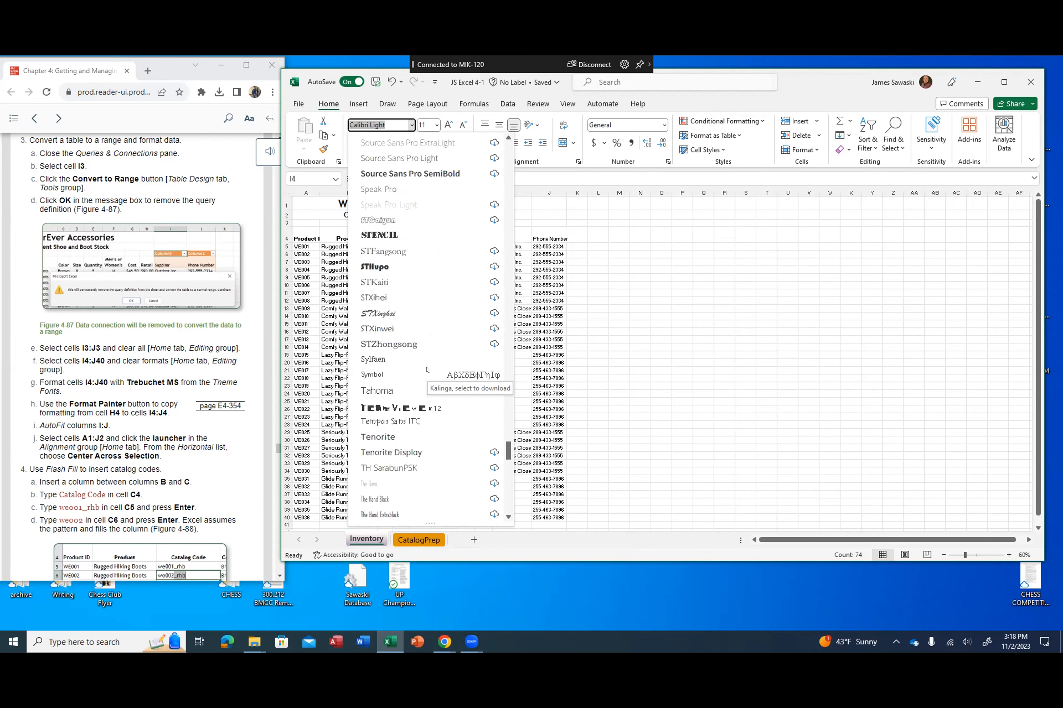
{"action": "scroll", "coordinate": [427, 369], "scroll_direction": "down", "scroll_amount": 2}
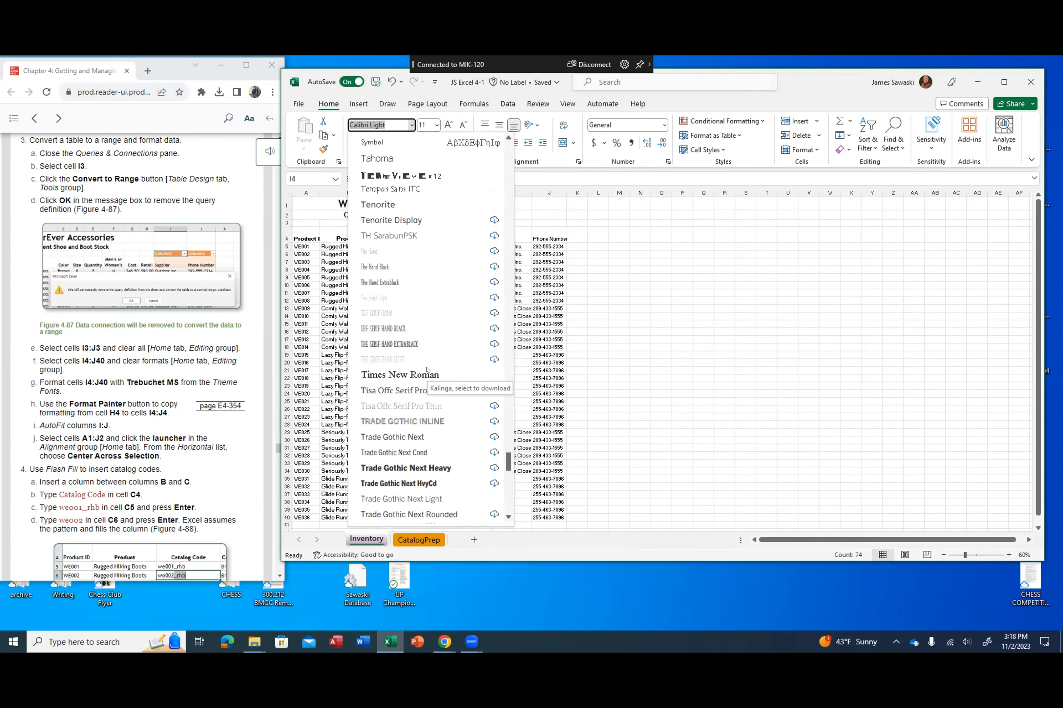
{"action": "scroll", "coordinate": [427, 369], "scroll_direction": "down", "scroll_amount": 1}
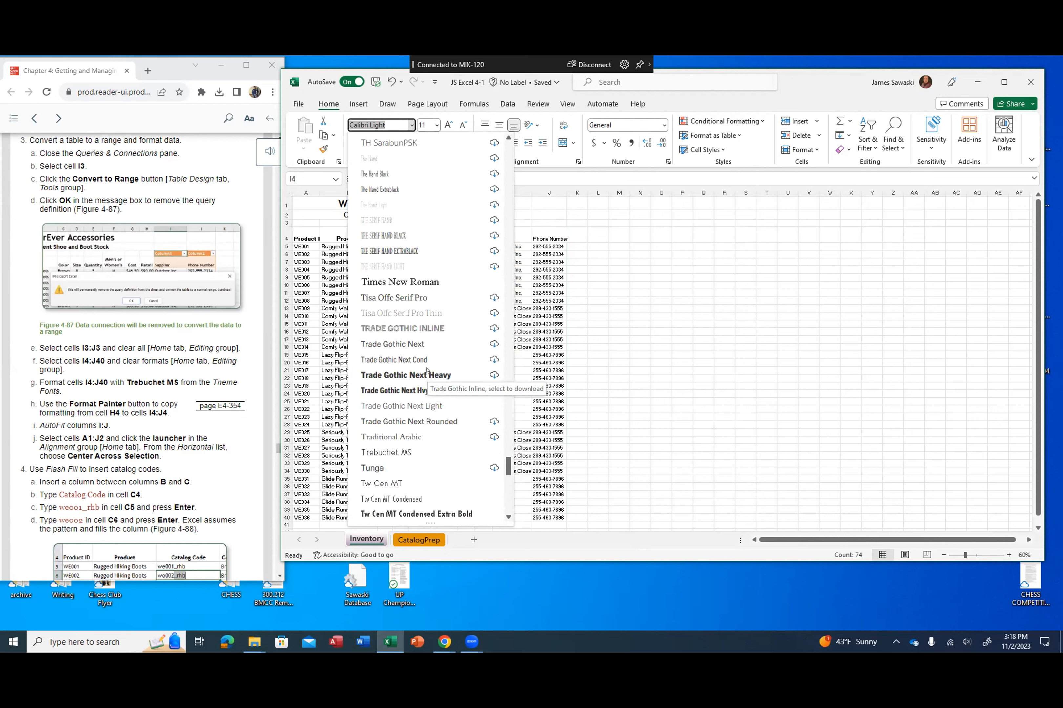
{"action": "left_click", "coordinate": [399, 451]}
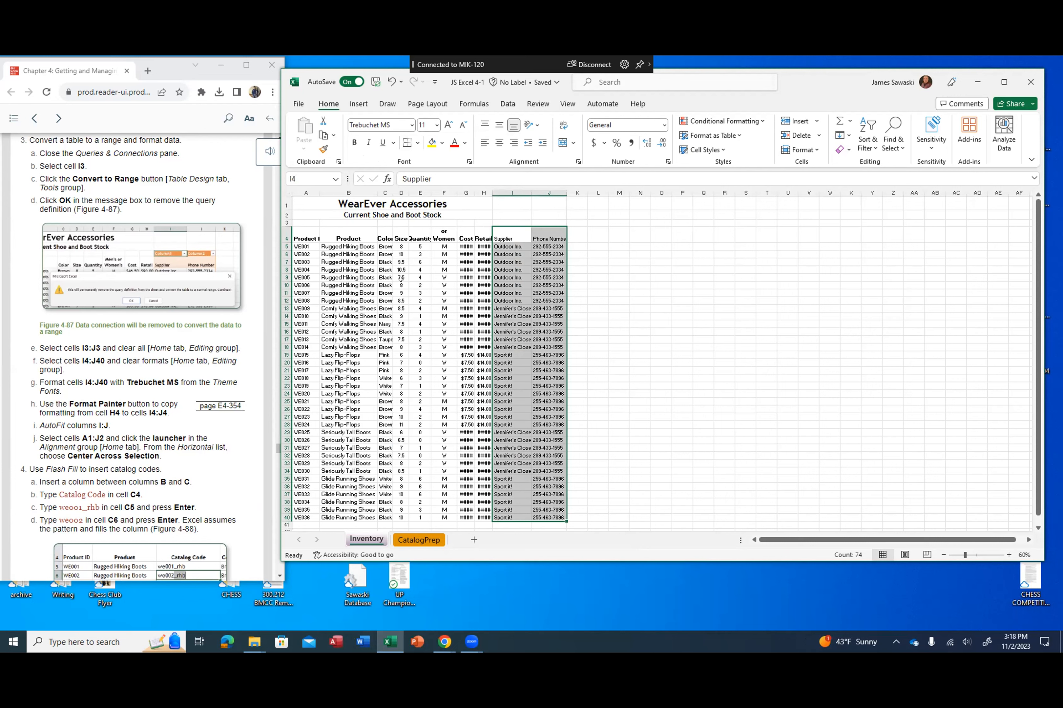
Step: Copy the formatting of the Retail heading in H4 to cells I4:J4 with Format Painter
{"action": "left_click", "coordinate": [608, 236]}
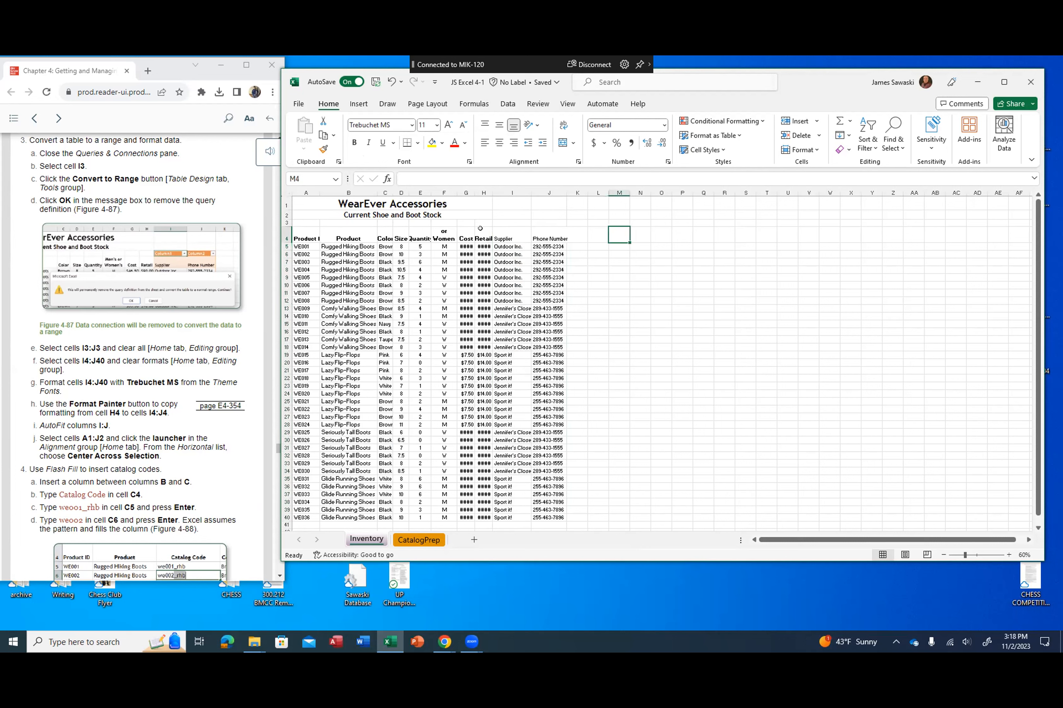
{"action": "left_click", "coordinate": [480, 229]}
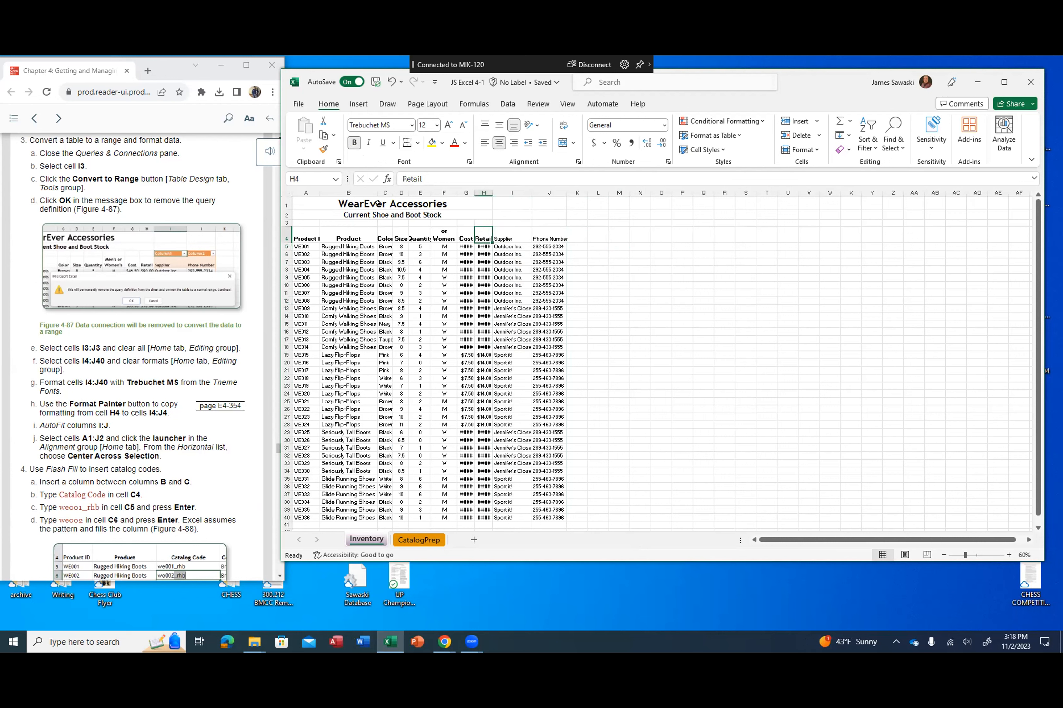
{"action": "left_click", "coordinate": [324, 149]}
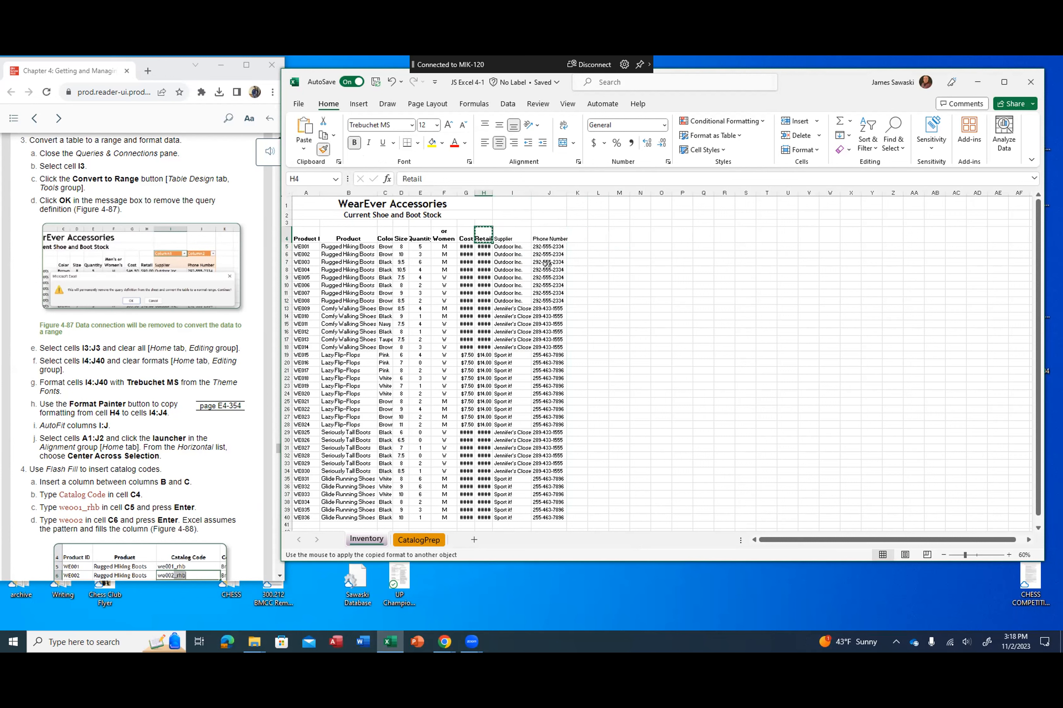
{"action": "left_click_drag", "start_coordinate": [507, 236], "coordinate": [548, 236]}
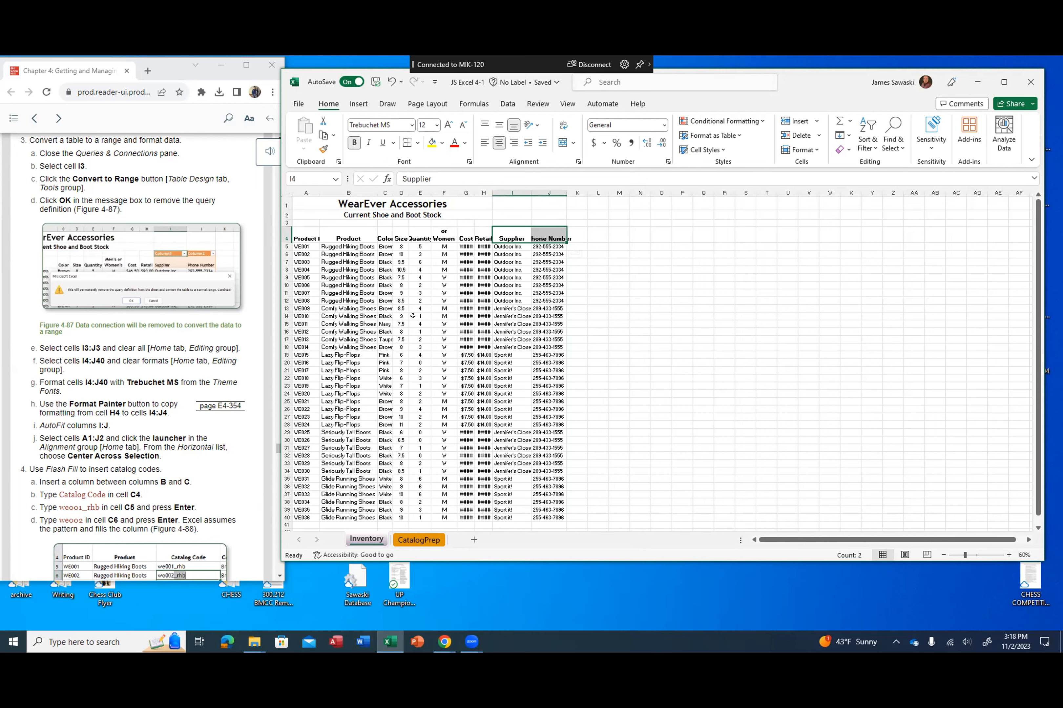
Step: Undo the Format Painter change on I4:J4 and the font change on I4:J40
{"action": "scroll", "coordinate": [191, 415], "scroll_direction": "down", "scroll_amount": 5}
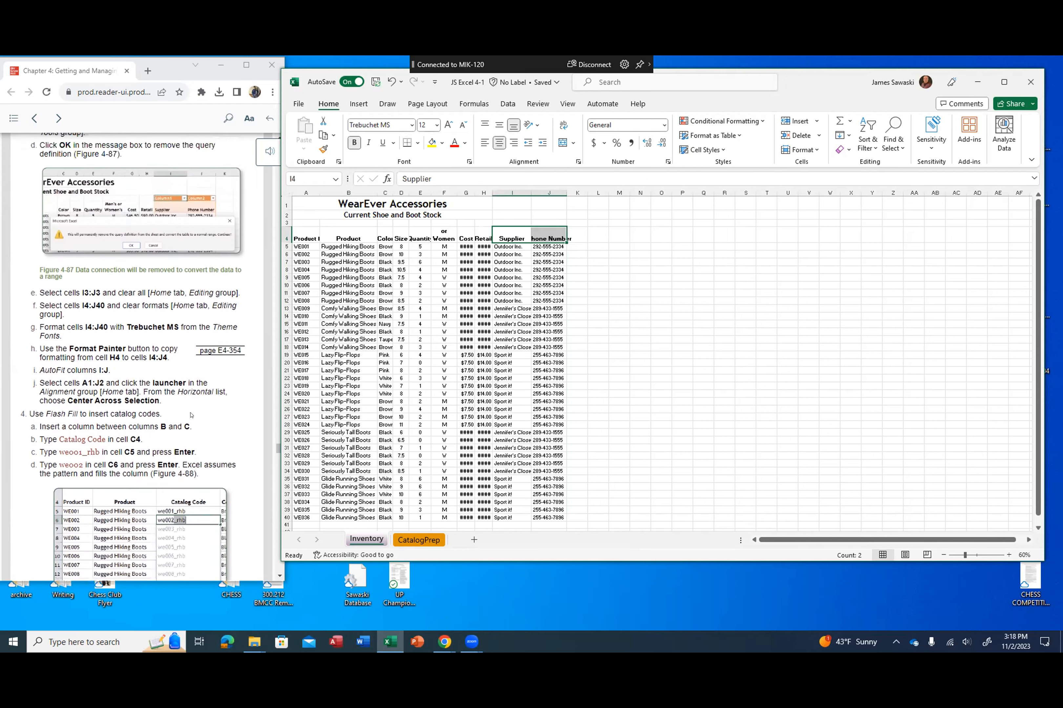
{"action": "scroll", "coordinate": [191, 415], "scroll_direction": "up", "scroll_amount": 3}
{"action": "left_click", "coordinate": [392, 81]}
{"action": "key", "text": "ctrl+shift+Down"}
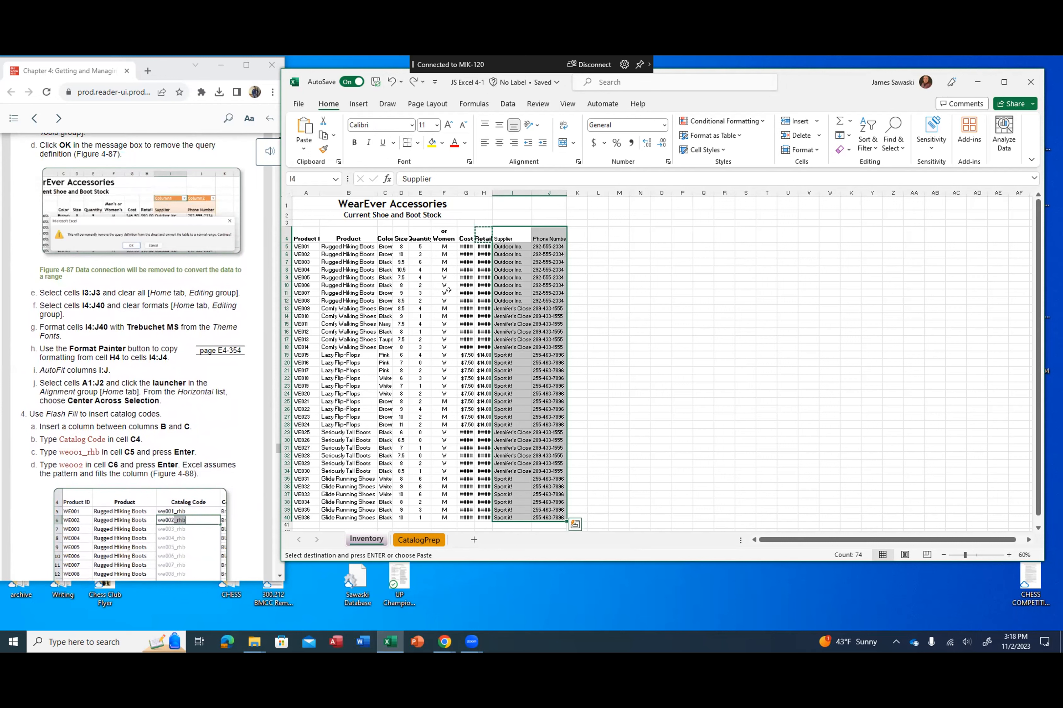
Step: Set the font of the supplier and phone number data in cells I5:J40 to Trebuchet MS
{"action": "left_click", "coordinate": [341, 247]}
{"action": "left_click", "coordinate": [576, 277]}
{"action": "left_click", "coordinate": [501, 246]}
{"action": "left_click_drag", "start_coordinate": [501, 246], "coordinate": [555, 513]}
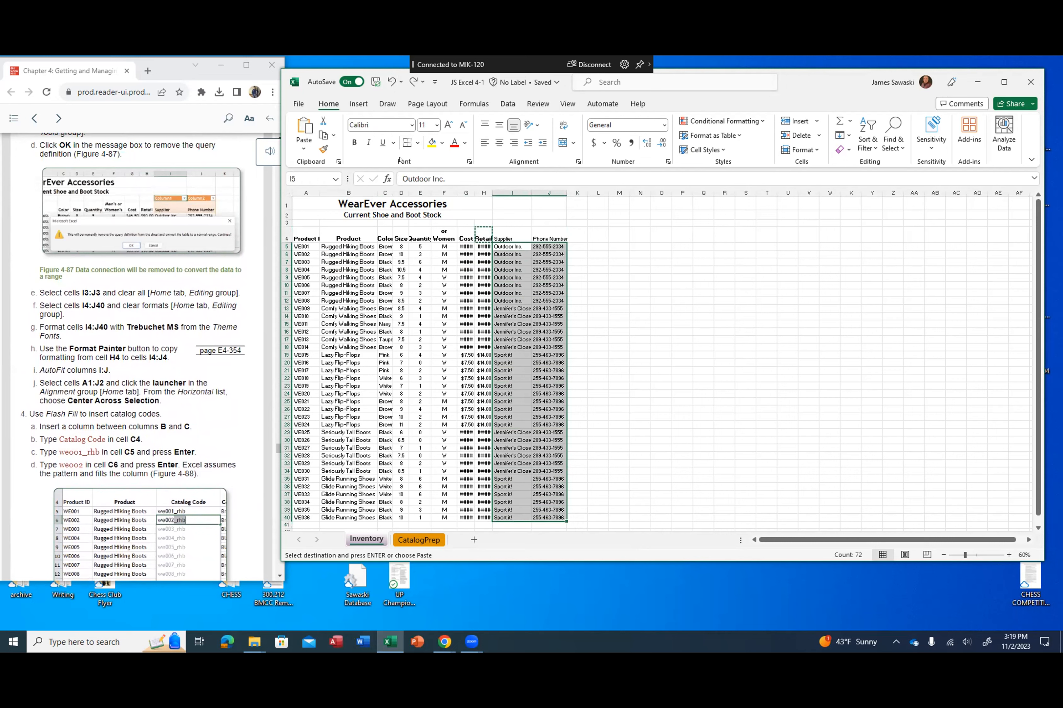
{"action": "left_click", "coordinate": [411, 125]}
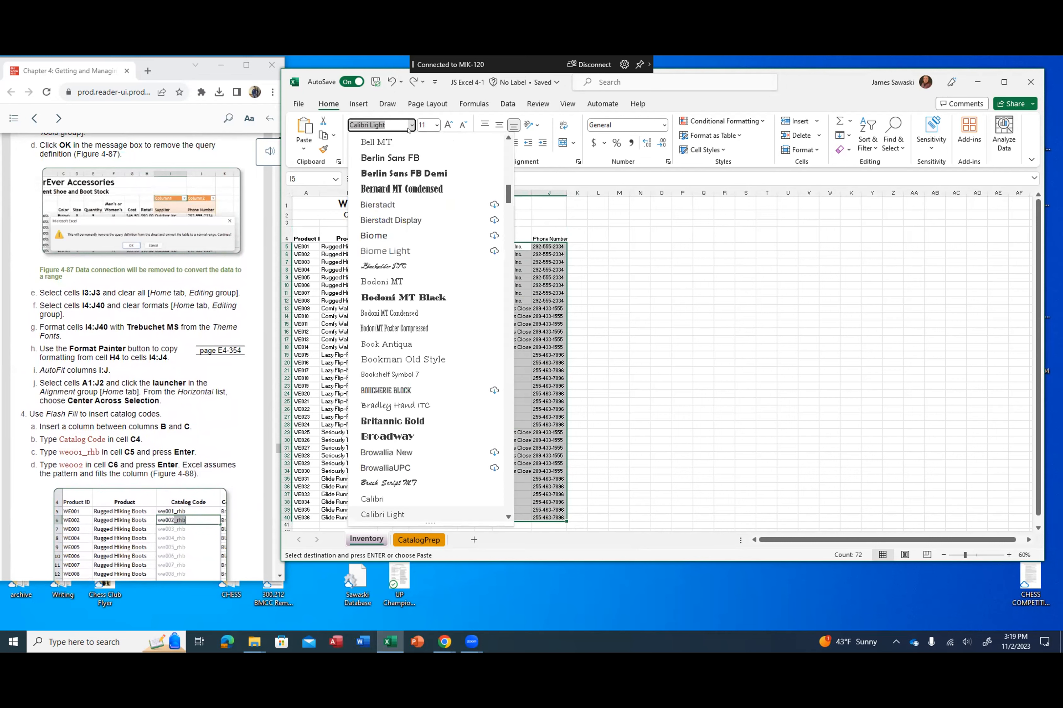
{"action": "scroll", "coordinate": [399, 270], "scroll_direction": "down", "scroll_amount": 10}
{"action": "left_click_drag", "start_coordinate": [508, 236], "coordinate": [516, 470]}
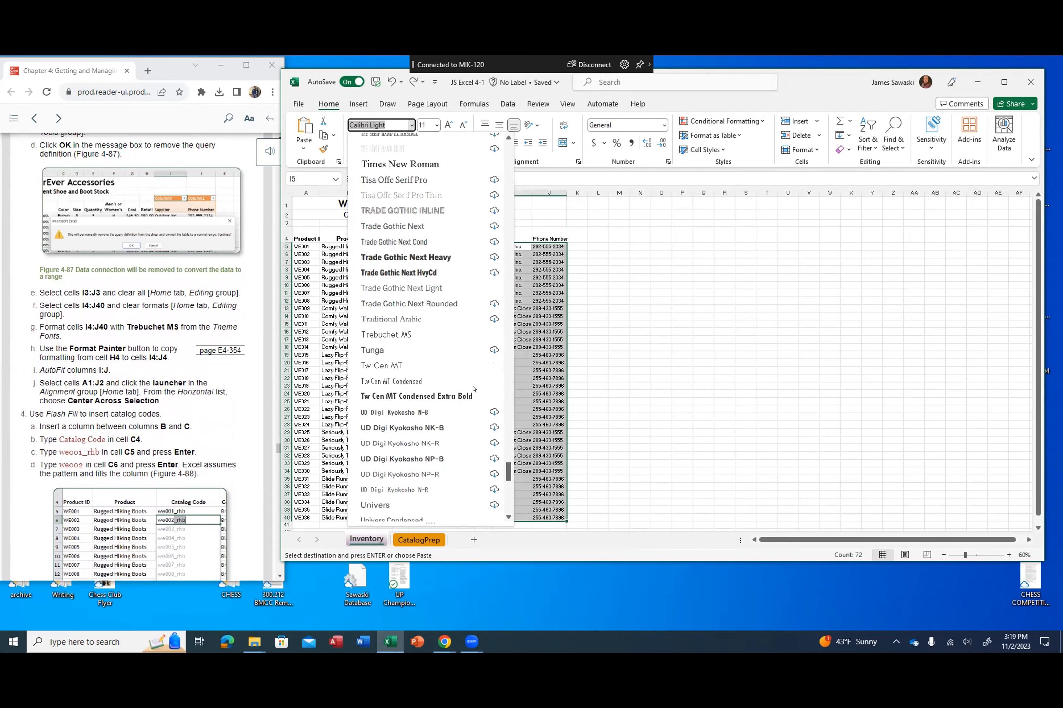
{"action": "left_click", "coordinate": [387, 335]}
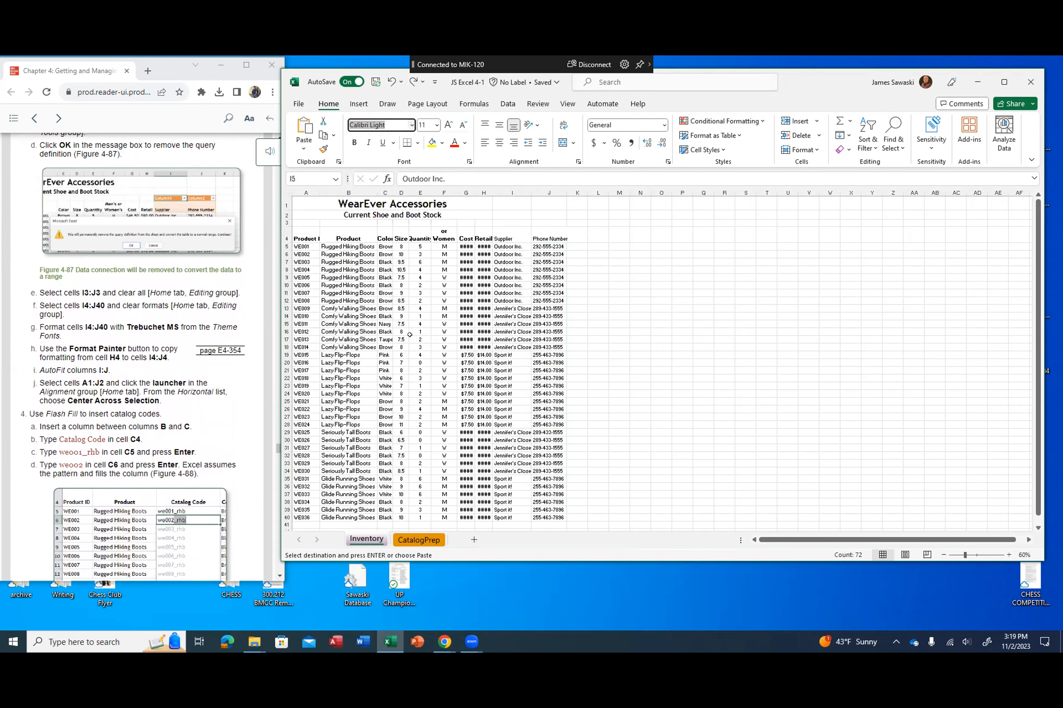
{"action": "left_click", "coordinate": [611, 338]}
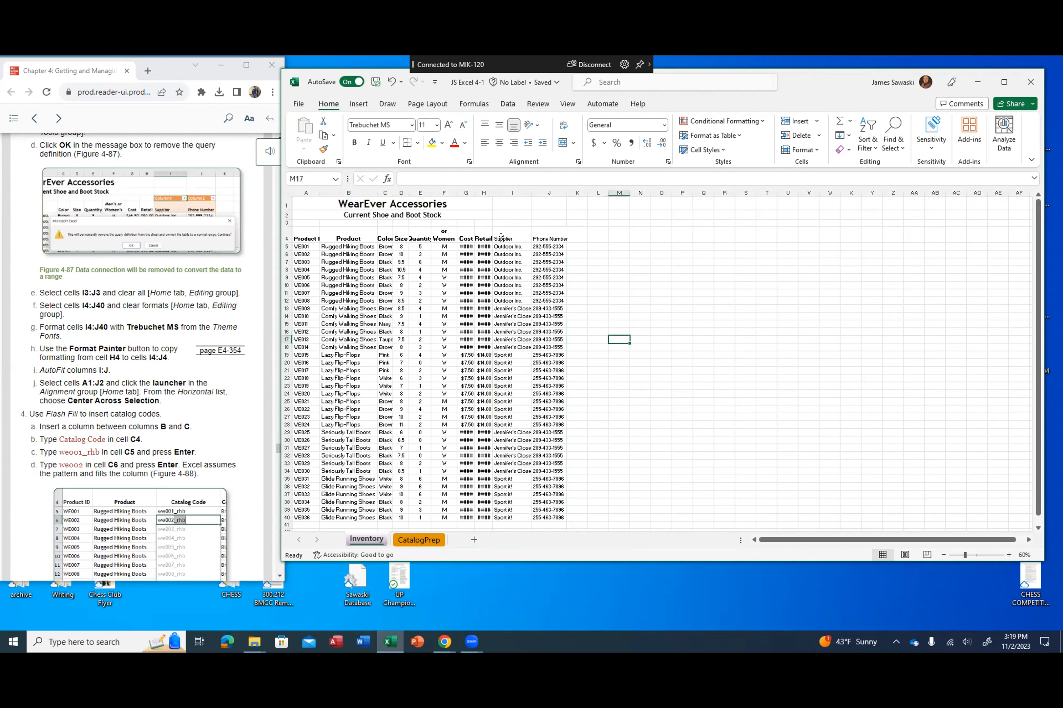
Step: Set the font of the Supplier and Phone Number headings in cells I4:J4 to Trebuchet MS
{"action": "left_click", "coordinate": [464, 236]}
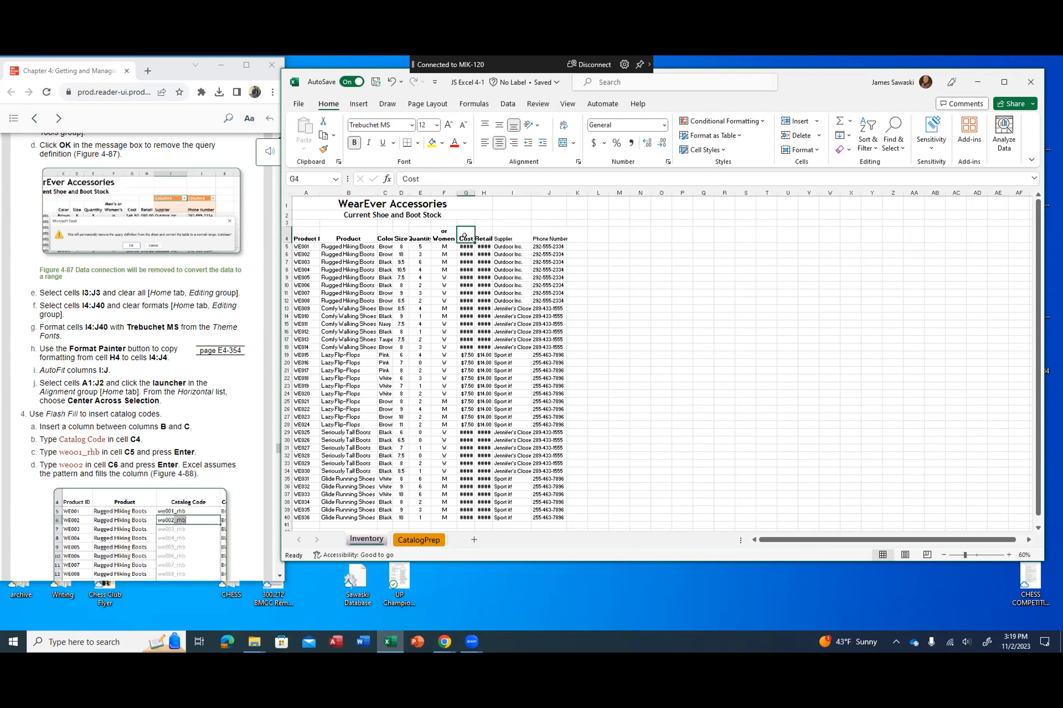
{"action": "left_click_drag", "start_coordinate": [493, 235], "coordinate": [548, 238]}
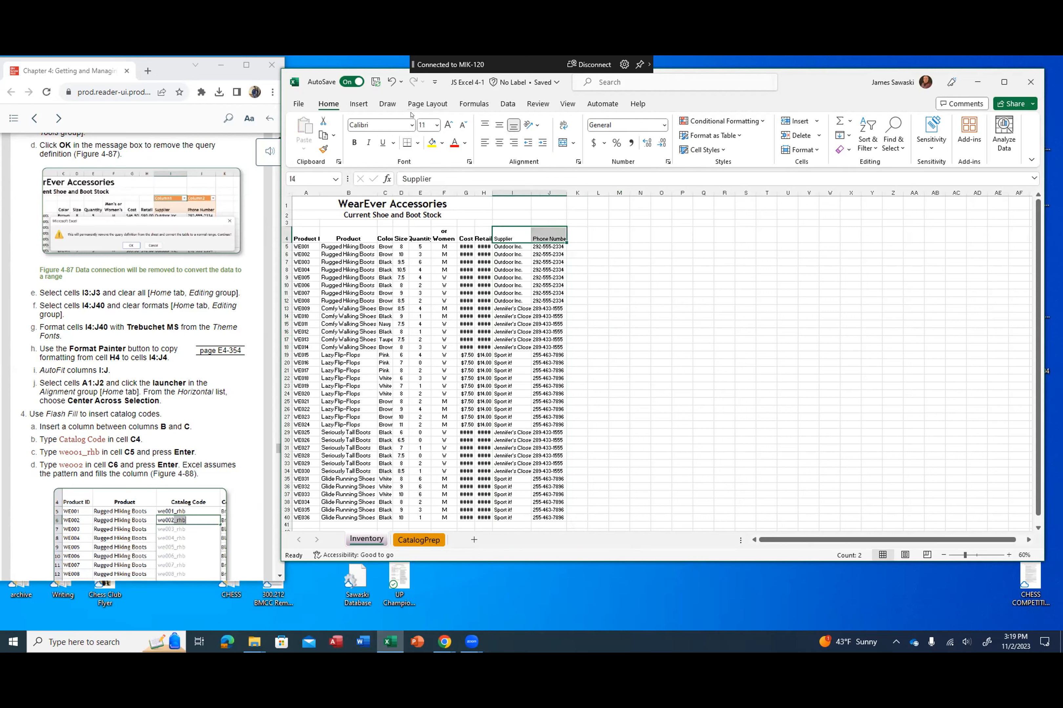
{"action": "left_click", "coordinate": [411, 124]}
{"action": "scroll", "coordinate": [423, 240], "scroll_direction": "down", "scroll_amount": 5}
{"action": "left_click_drag", "start_coordinate": [507, 240], "coordinate": [507, 466]}
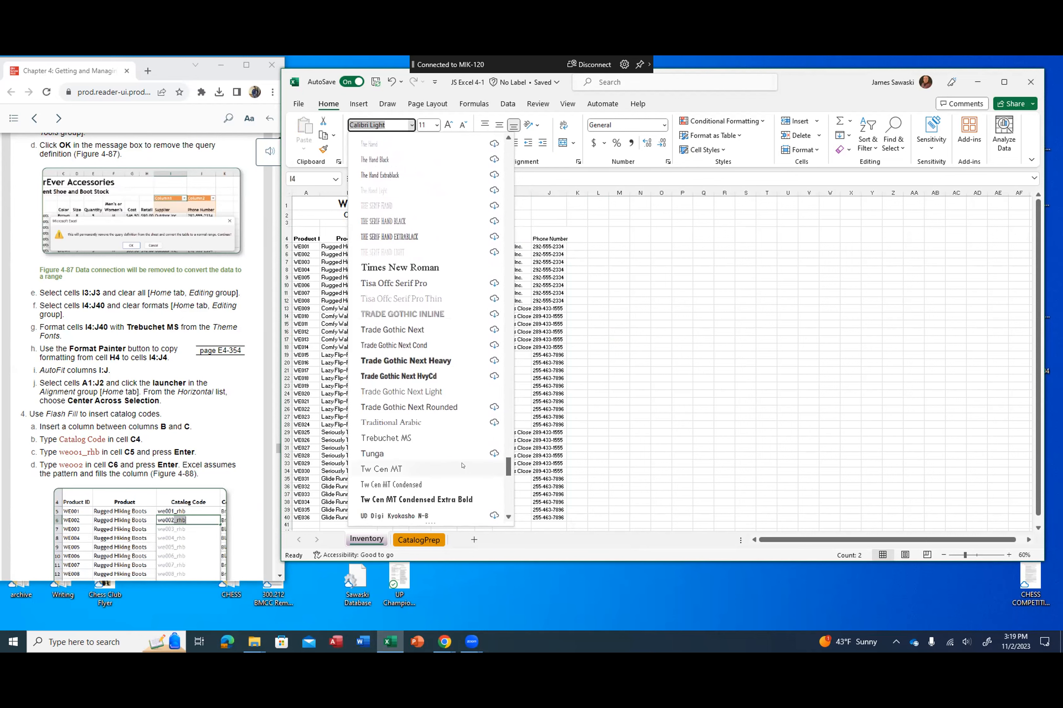
{"action": "left_click", "coordinate": [401, 434]}
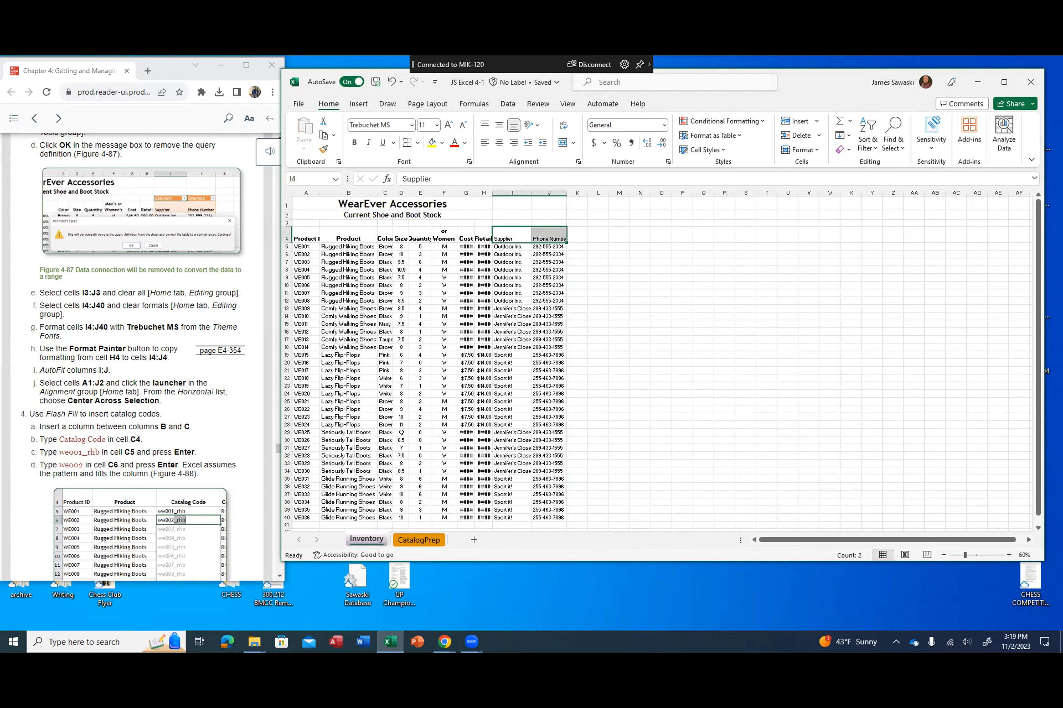
{"action": "left_click", "coordinate": [602, 292]}
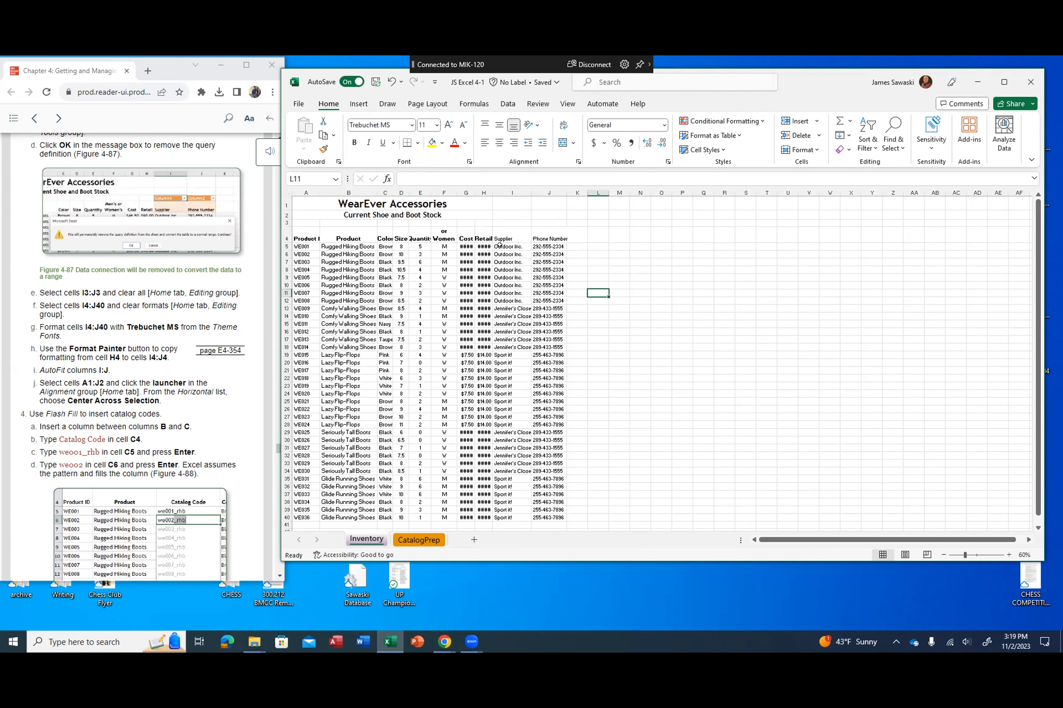
Step: Copy the formatting of the Retail heading in H4 to cells I4:J4 with Format Painter
{"action": "left_click", "coordinate": [480, 236]}
{"action": "left_click", "coordinate": [322, 149]}
{"action": "left_click_drag", "start_coordinate": [509, 237], "coordinate": [549, 238]}
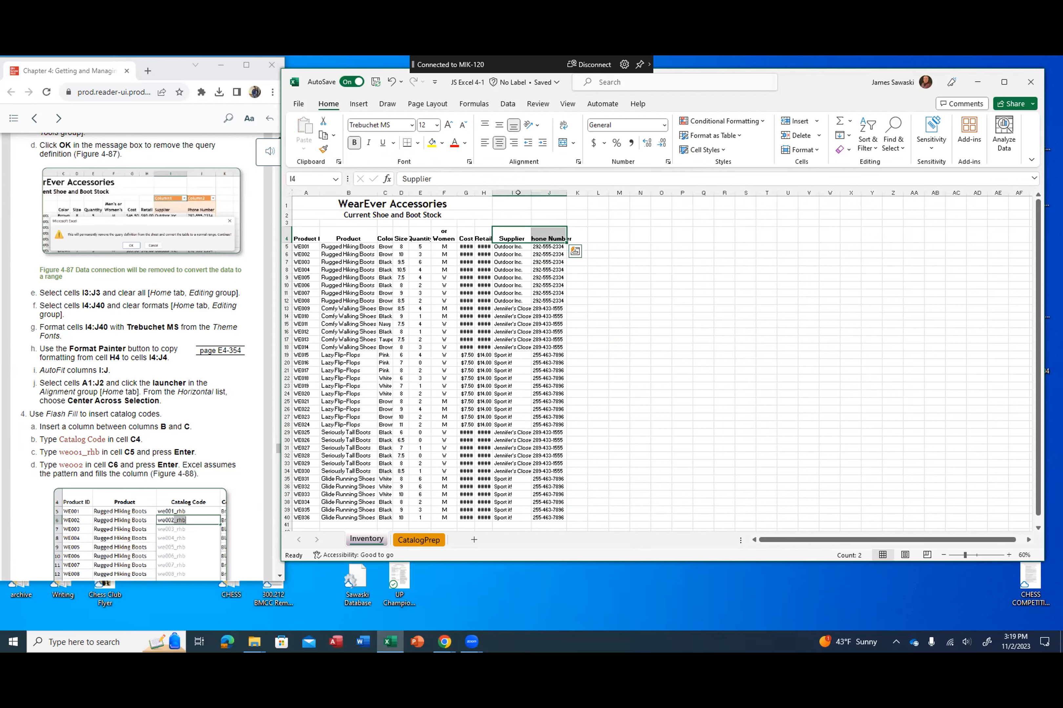
{"action": "left_click", "coordinate": [511, 204]}
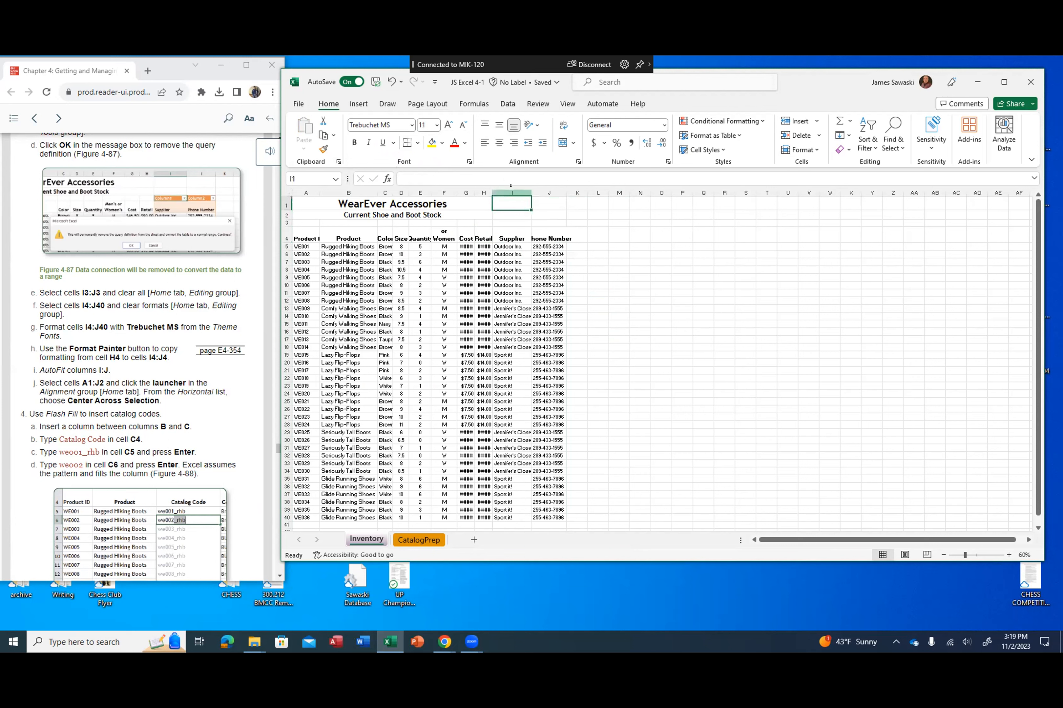
Step: AutoFit the widths of columns I and J
{"action": "left_click", "coordinate": [511, 191]}
{"action": "left_click_drag", "start_coordinate": [510, 192], "coordinate": [549, 192]}
{"action": "right_click", "coordinate": [516, 196]}
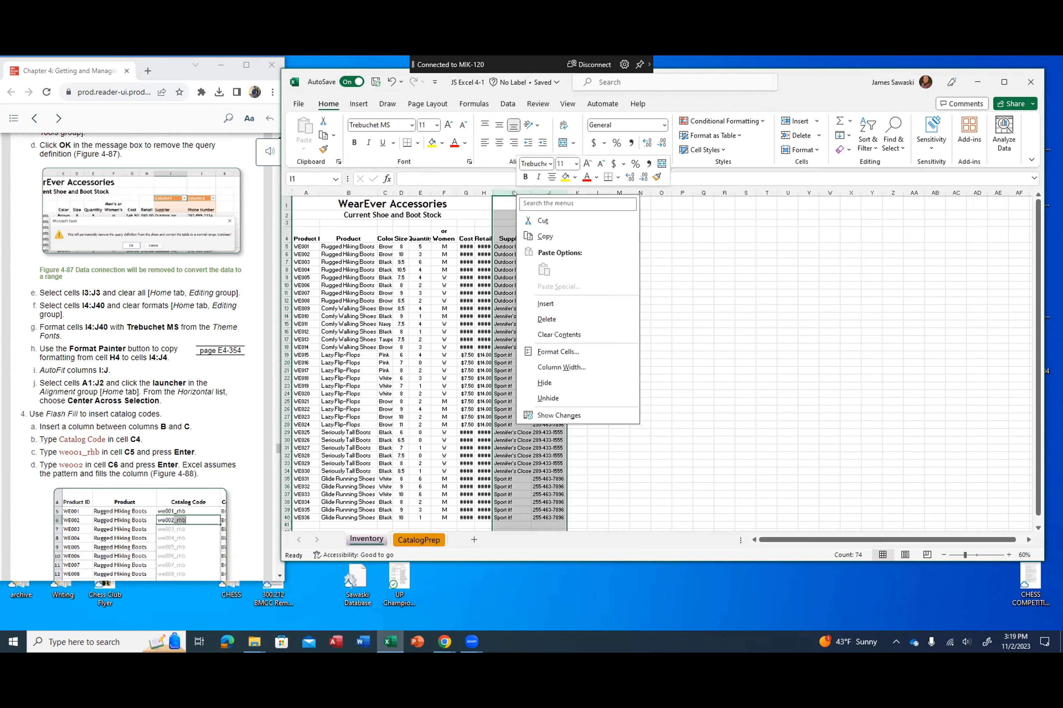
{"action": "type", "text": "autofit"}
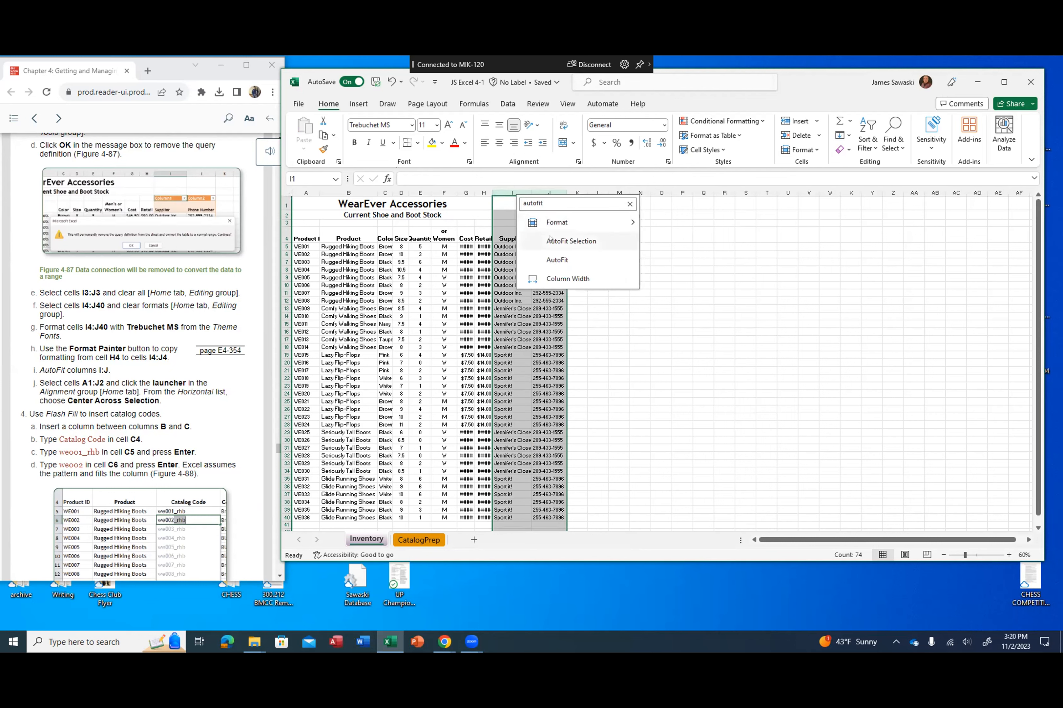
{"action": "left_click", "coordinate": [595, 240]}
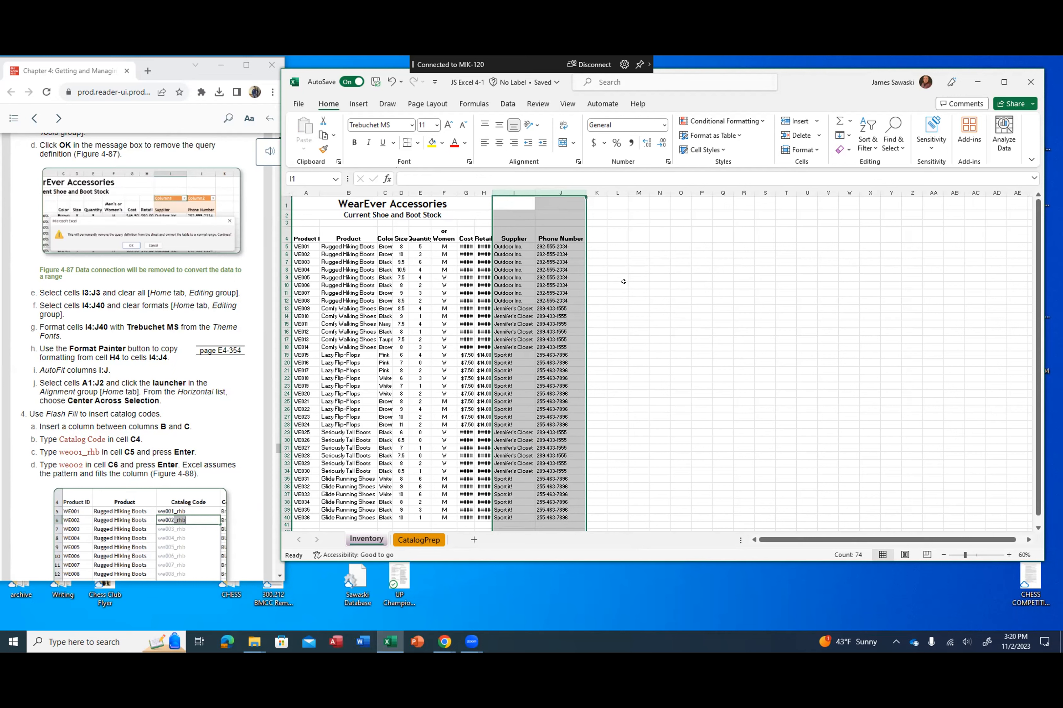
Step: Set the horizontal alignment of the title cells A1:J2 to Center Across Selection
{"action": "scroll", "coordinate": [182, 381], "scroll_direction": "down", "scroll_amount": 2}
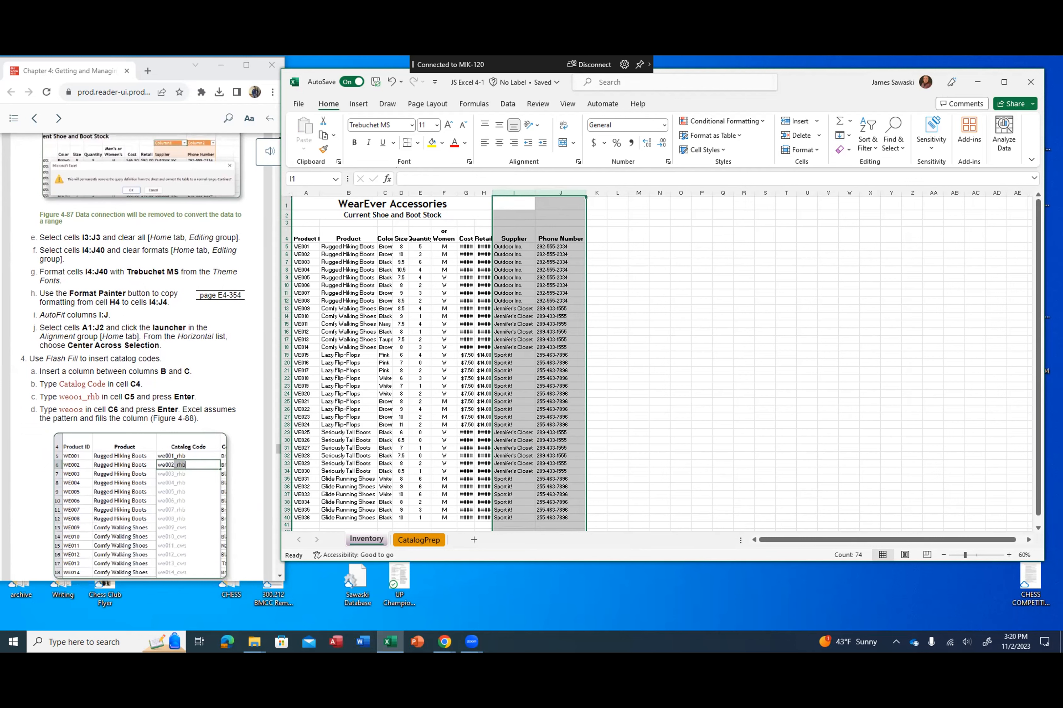
{"action": "left_click", "coordinate": [213, 350]}
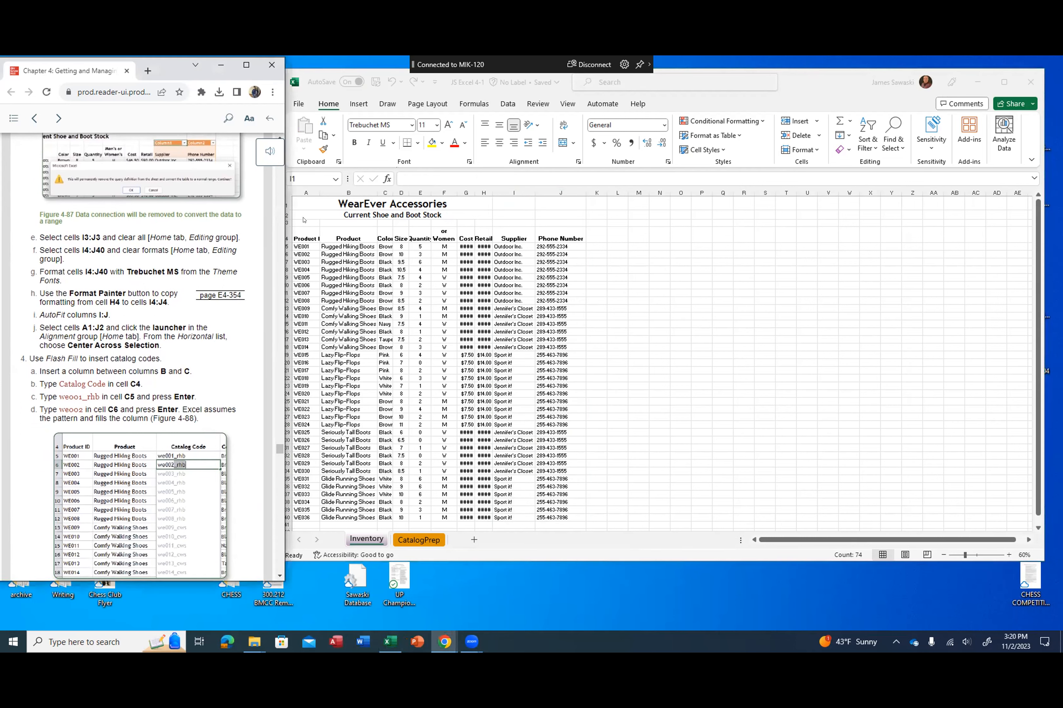
{"action": "key", "text": "alt+Tab"}
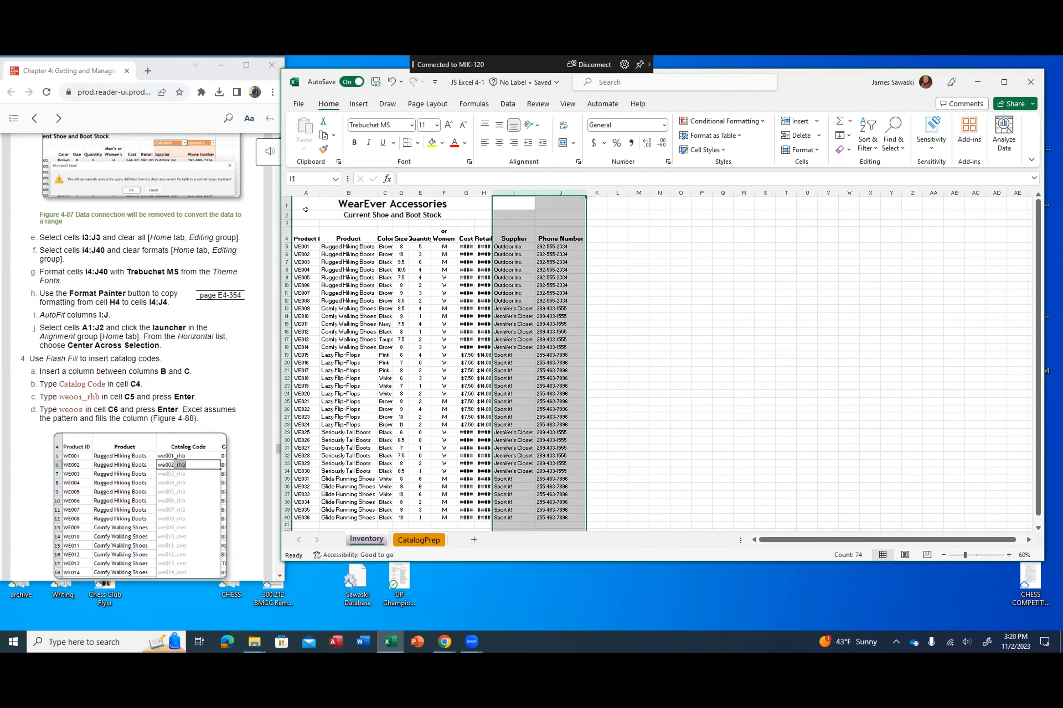
{"action": "left_click_drag", "start_coordinate": [304, 217], "coordinate": [546, 211]}
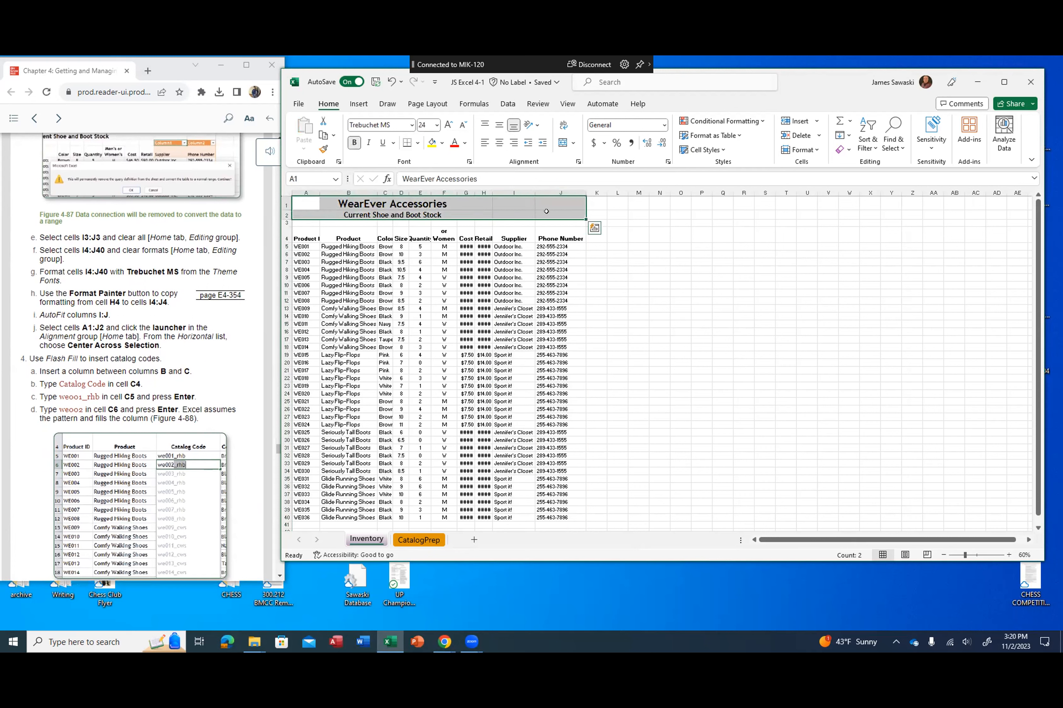
{"action": "left_click", "coordinate": [579, 163]}
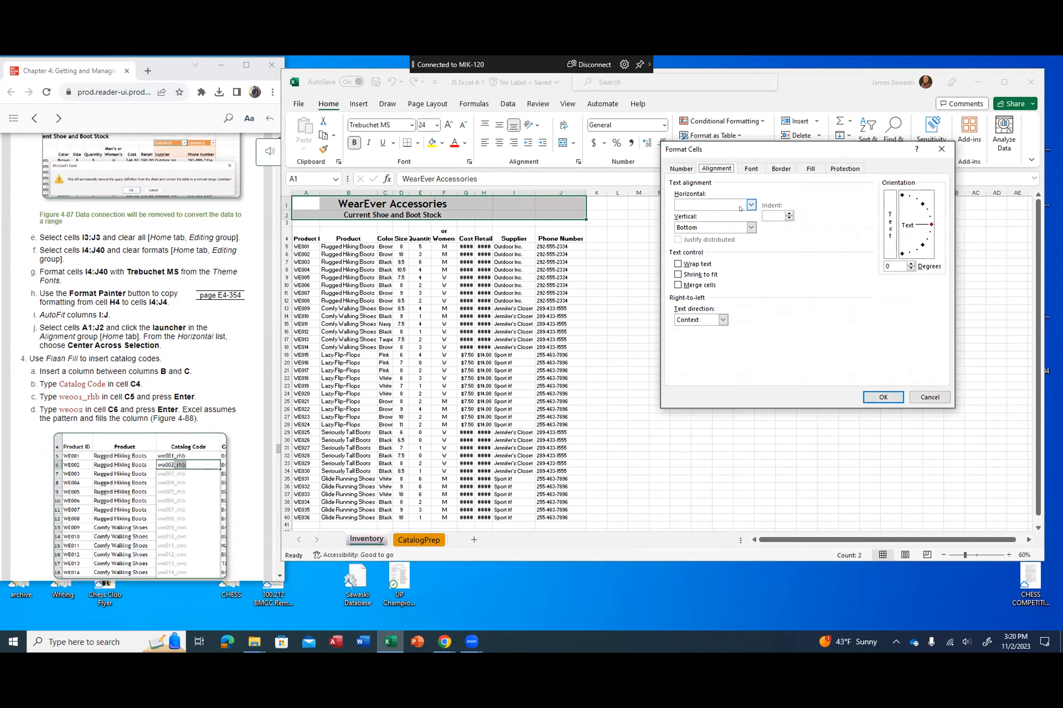
{"action": "left_click", "coordinate": [751, 205]}
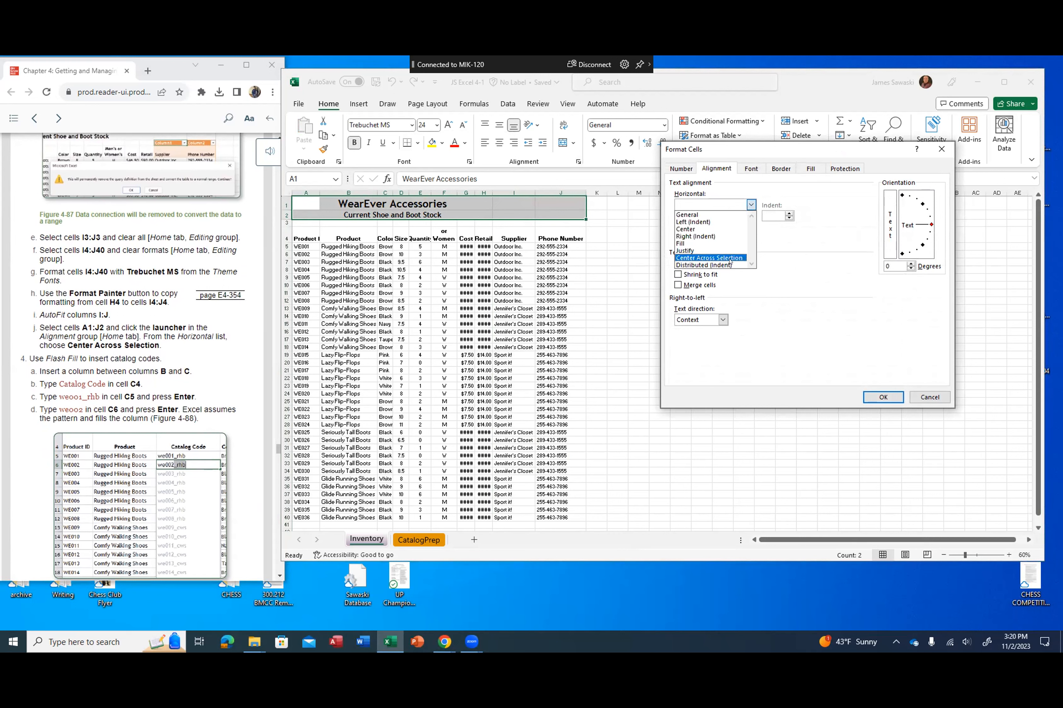
{"action": "left_click", "coordinate": [731, 256]}
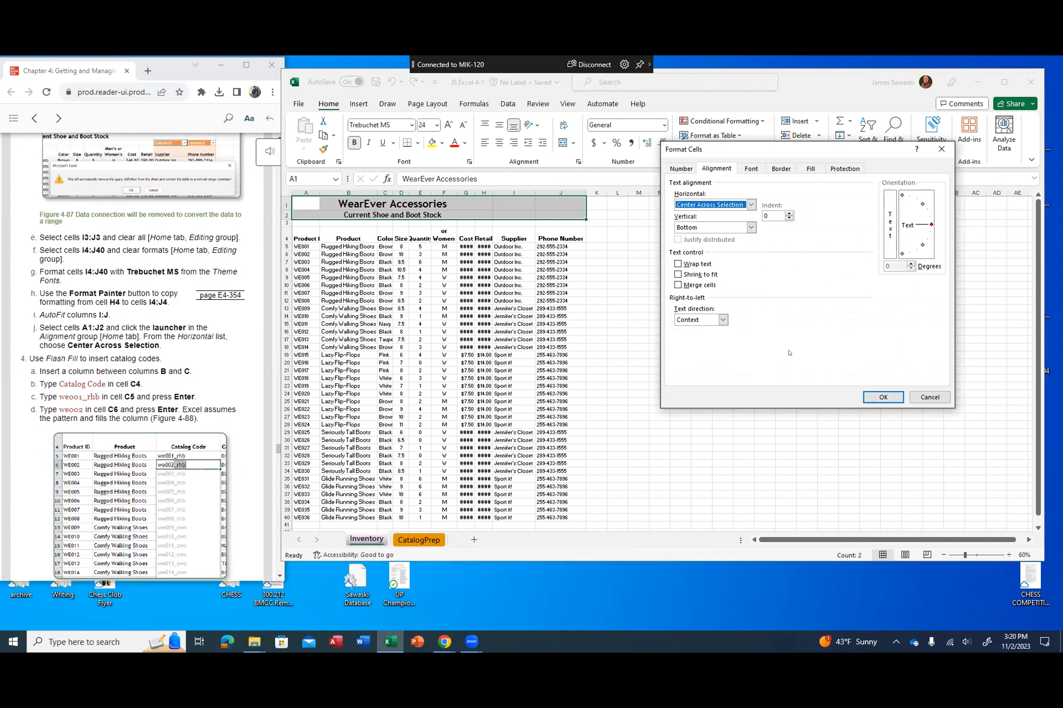
{"action": "left_click", "coordinate": [883, 397]}
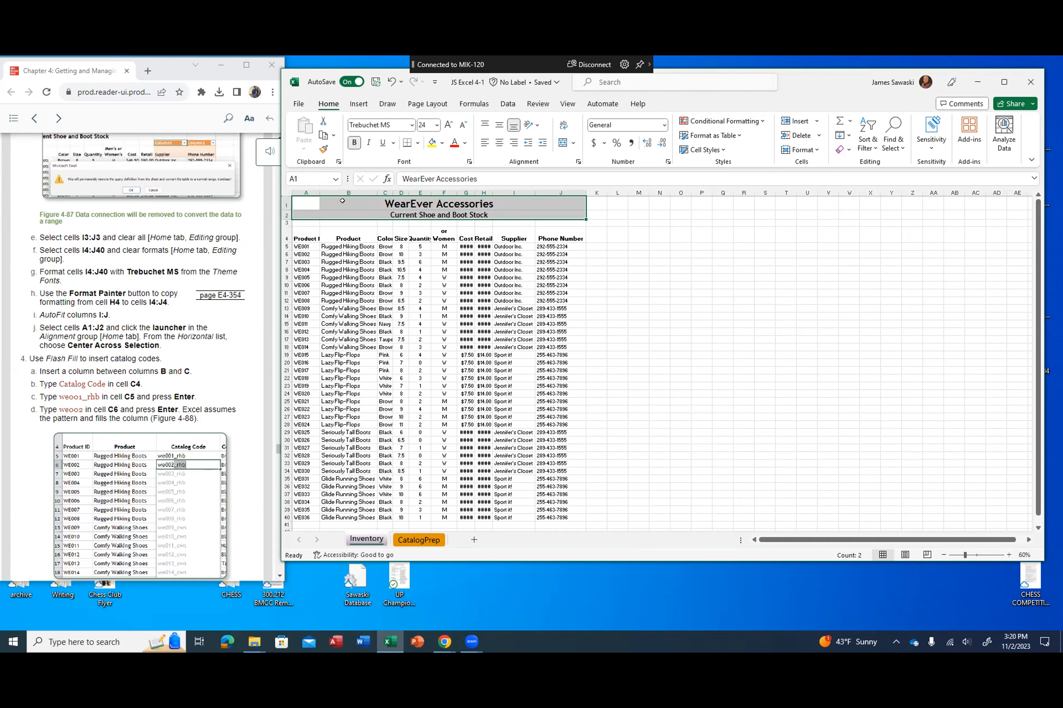
{"action": "left_click", "coordinate": [350, 189]}
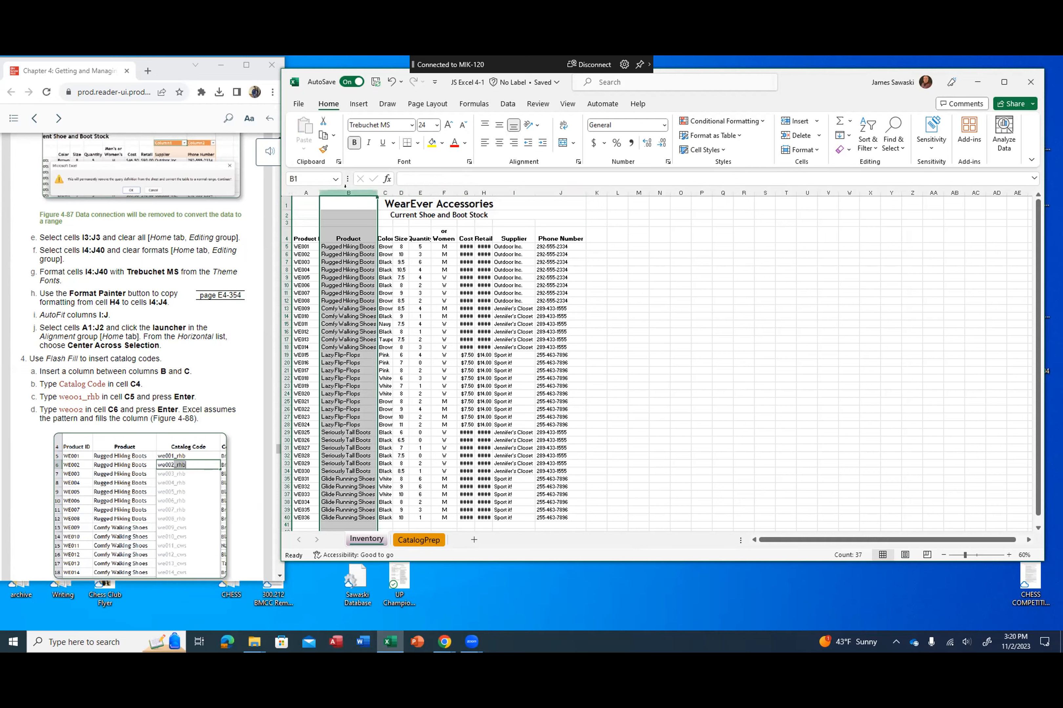
{"action": "right_click", "coordinate": [354, 195]}
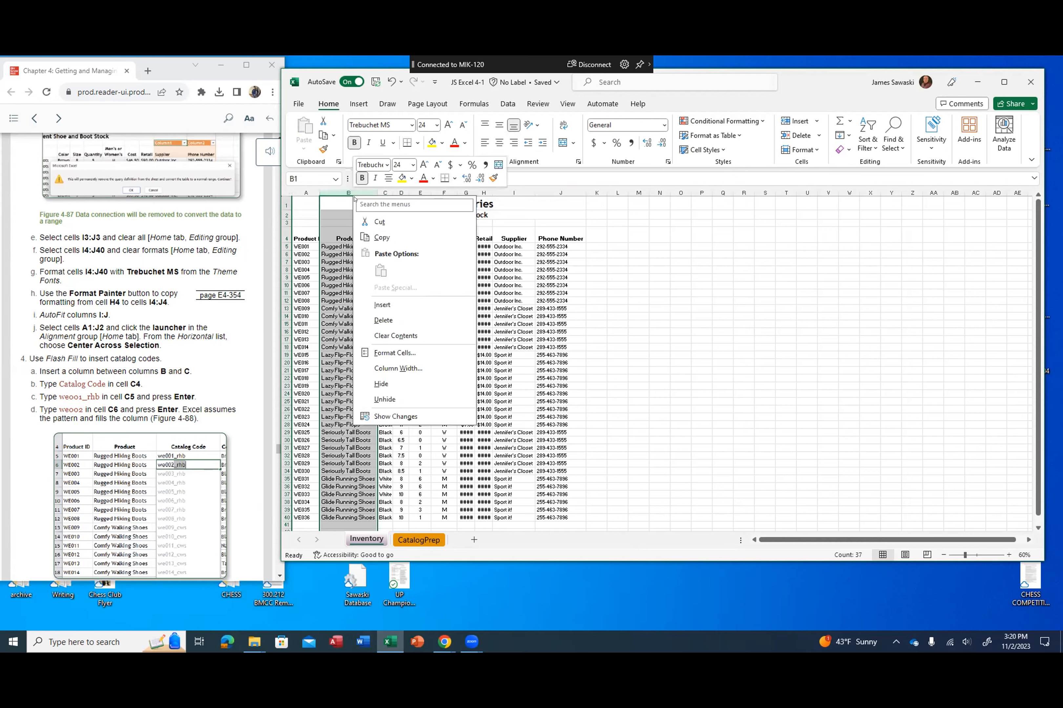
{"action": "left_click", "coordinate": [376, 303]}
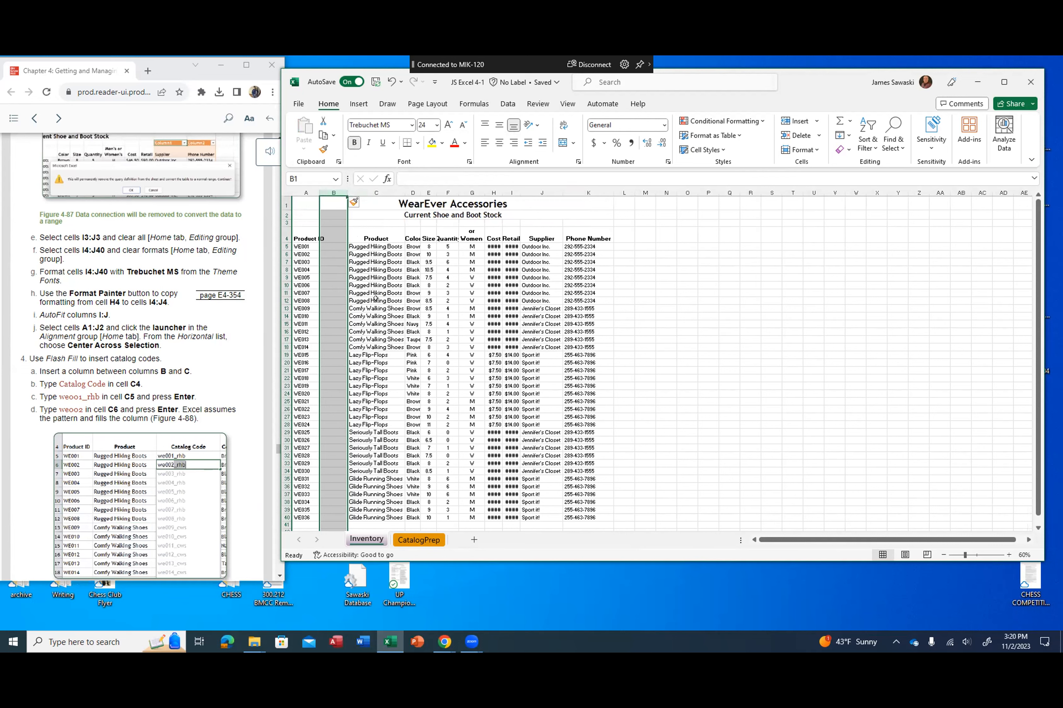
{"action": "left_click", "coordinate": [391, 82]}
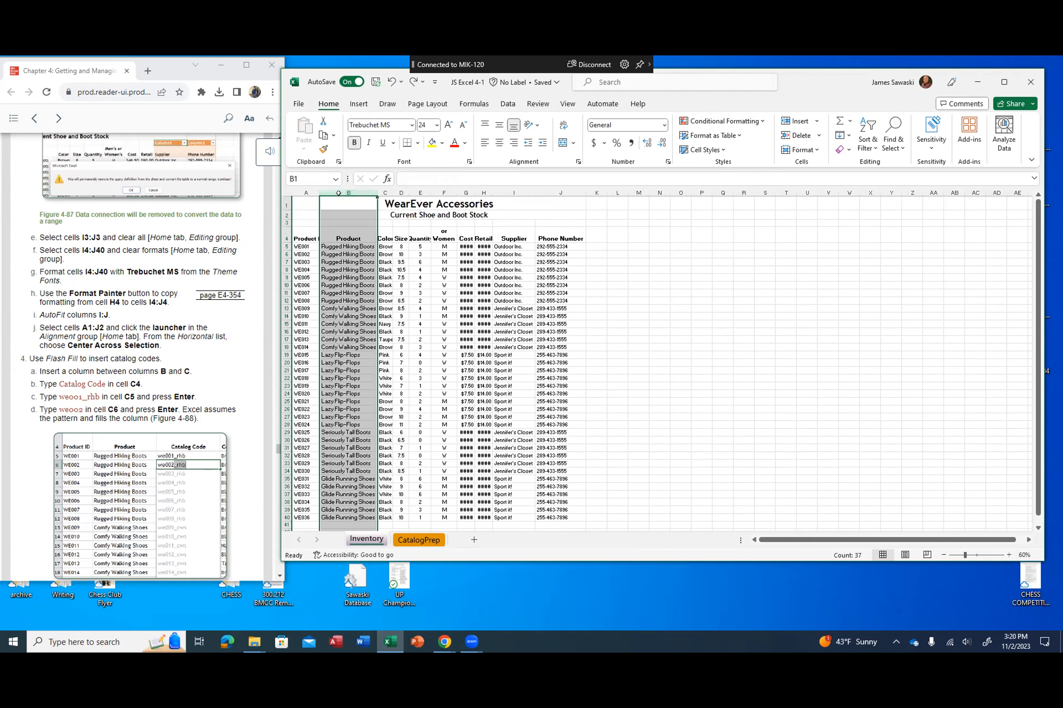
Step: Insert a column between the Product and Color columns and enter the heading Catalog Code in cell C4
{"action": "right_click", "coordinate": [383, 193]}
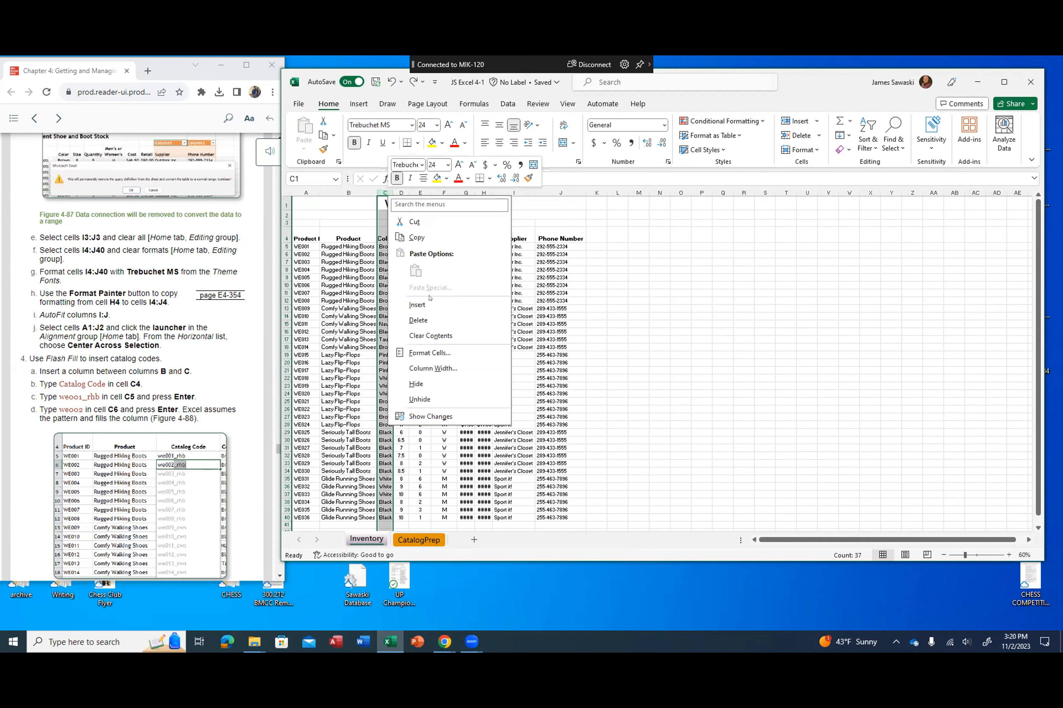
{"action": "left_click", "coordinate": [427, 305]}
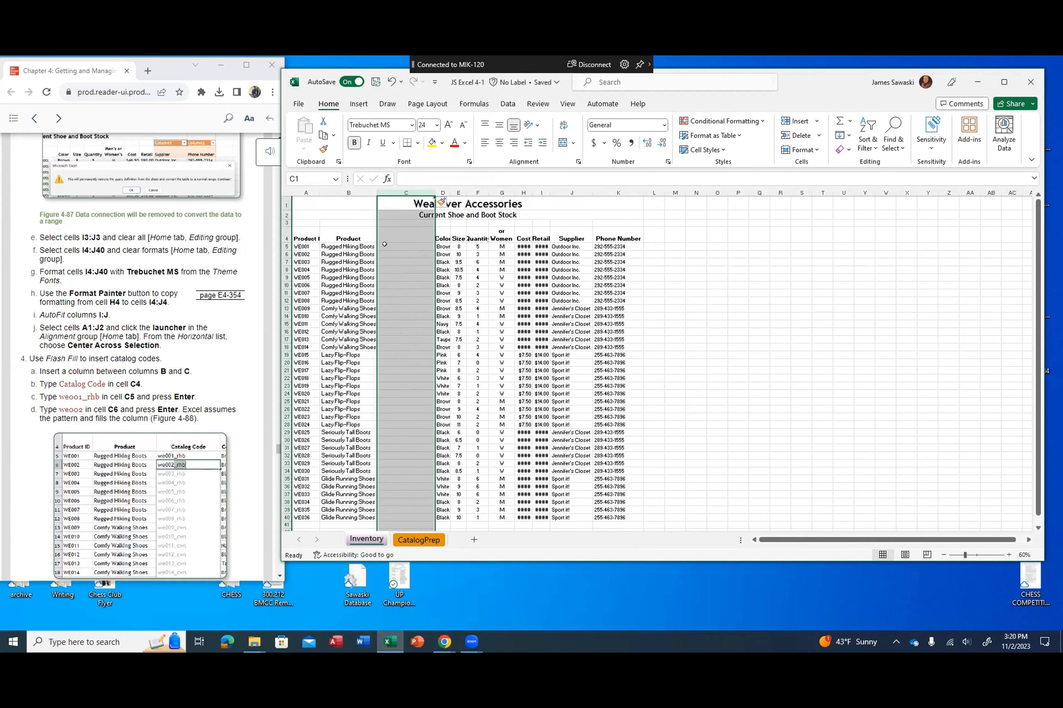
{"action": "left_click", "coordinate": [383, 229]}
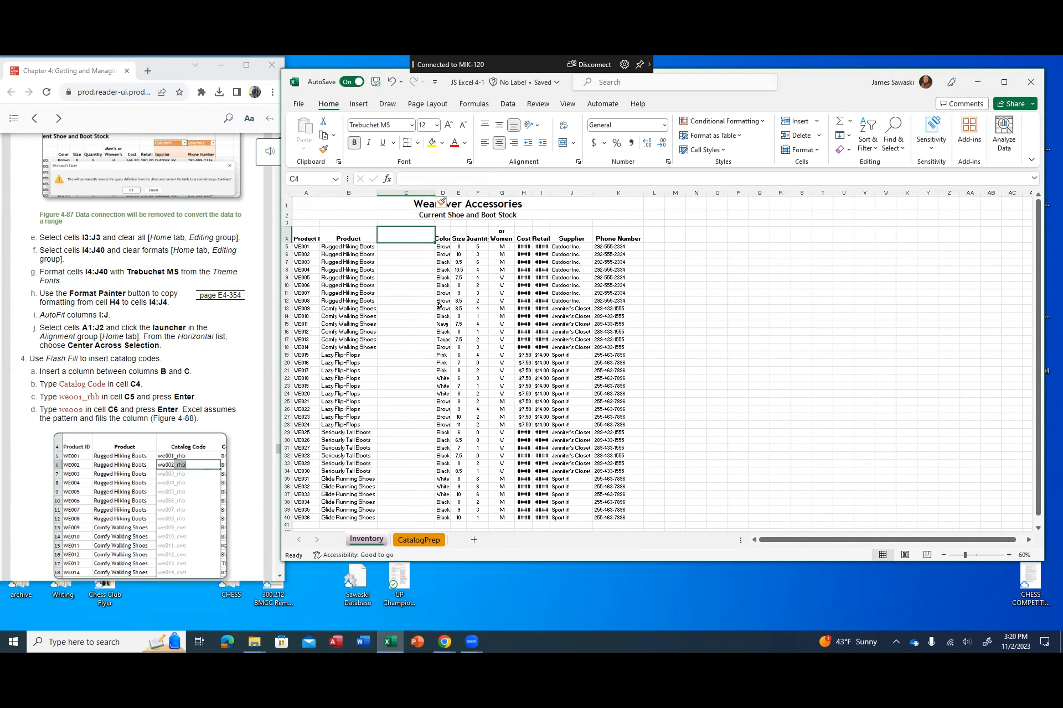
{"action": "type", "text": "C"}
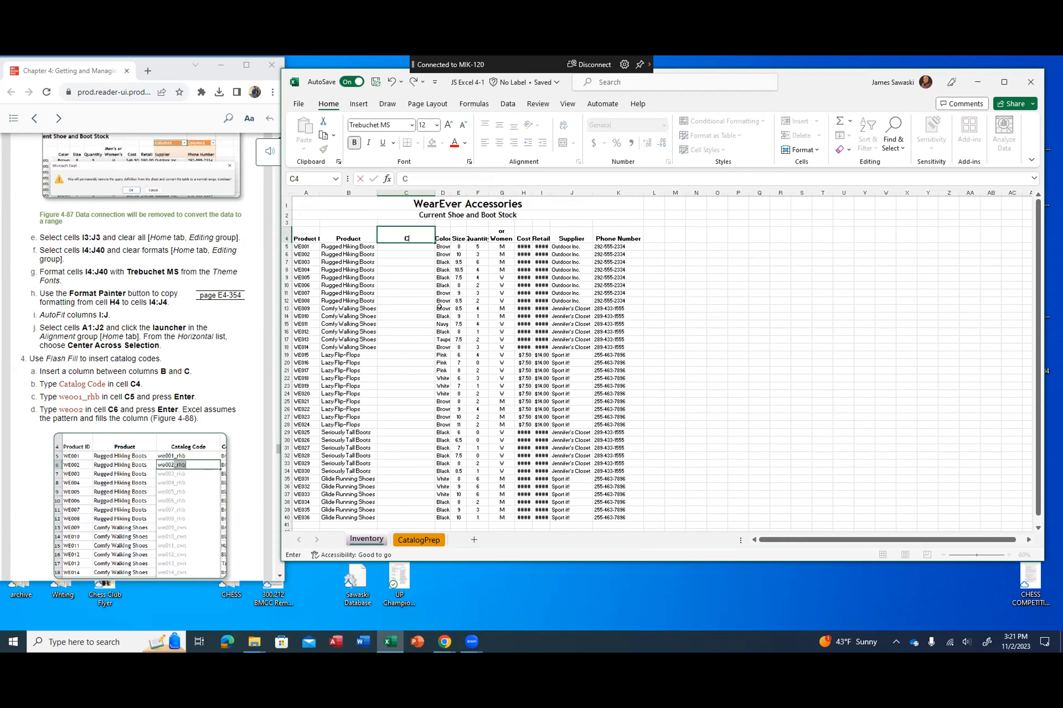
{"action": "type", "text": "atalog Code"}
{"action": "key", "text": "Return"}
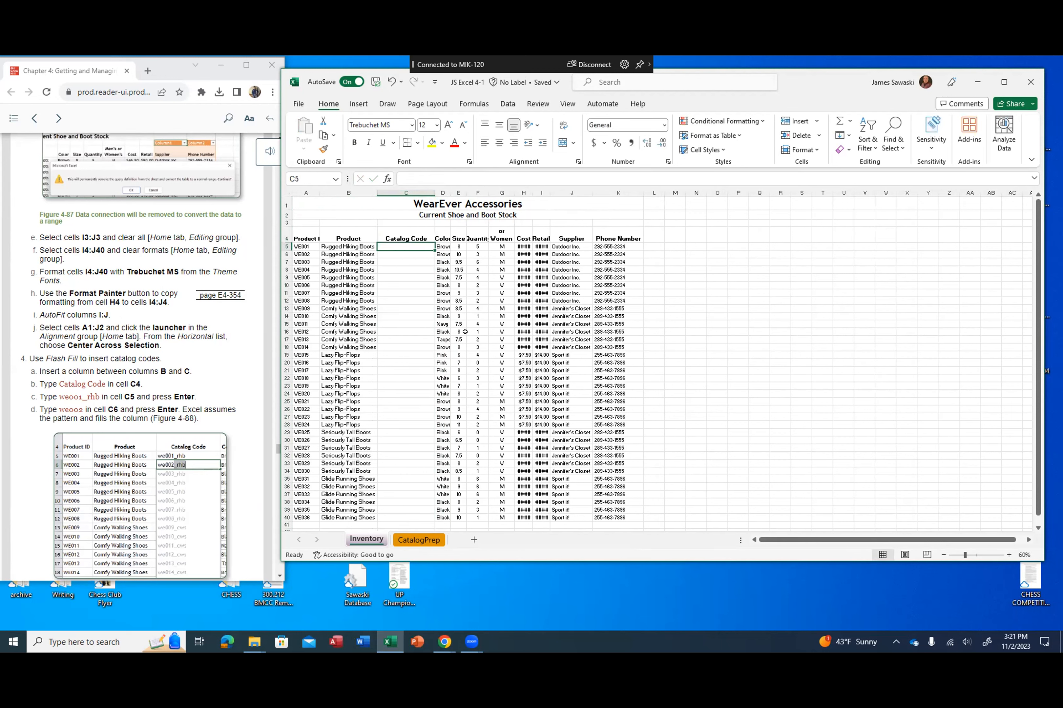
Step: Enter we001_rhb in cell C5 as the first catalog code
{"action": "type", "text": "we"}
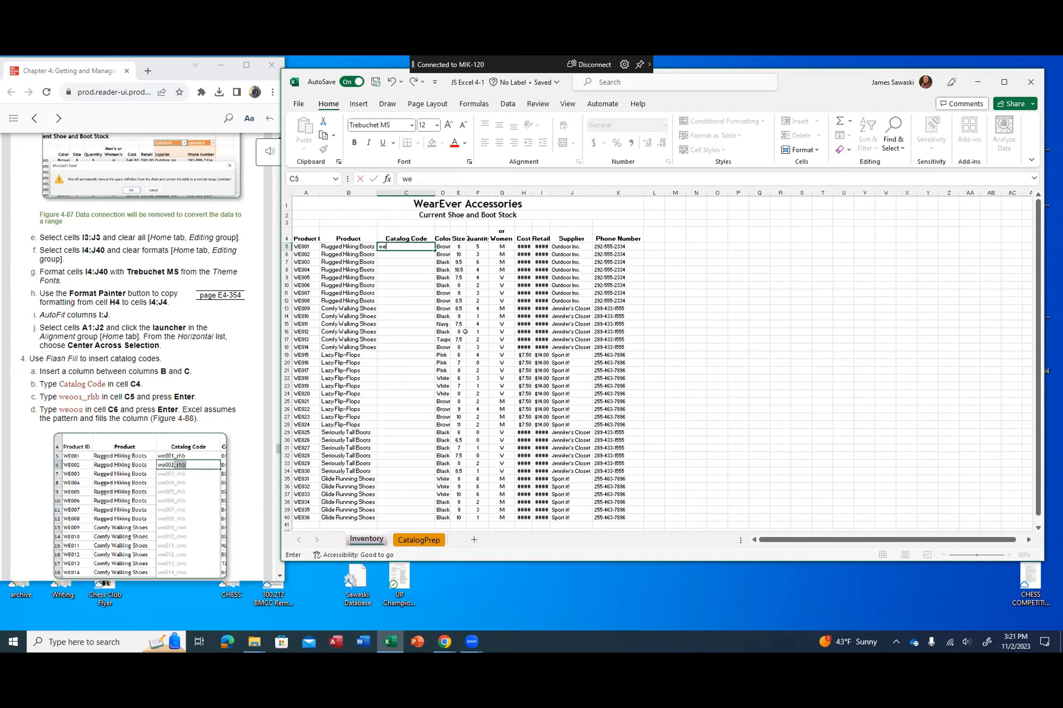
{"action": "type", "text": "001_rhb"}
{"action": "key", "text": "Return"}
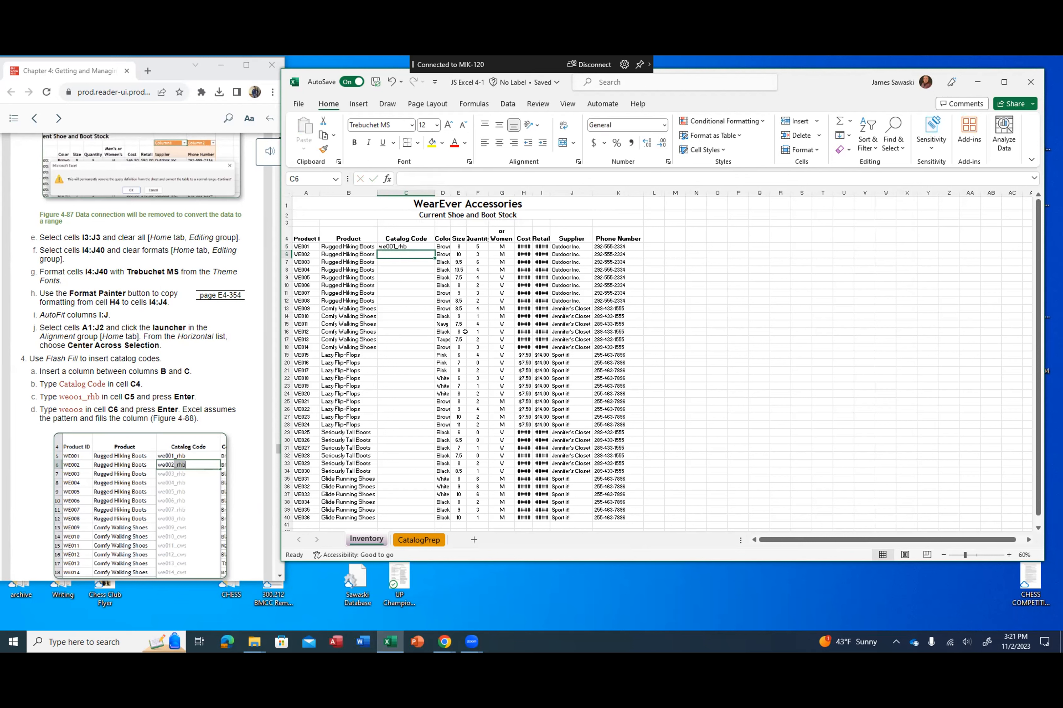
Step: Enter we002_rhb in cell C6 and accept the Flash Fill suggestions for the rest of the Catalog Code column
{"action": "type", "text": "w"}
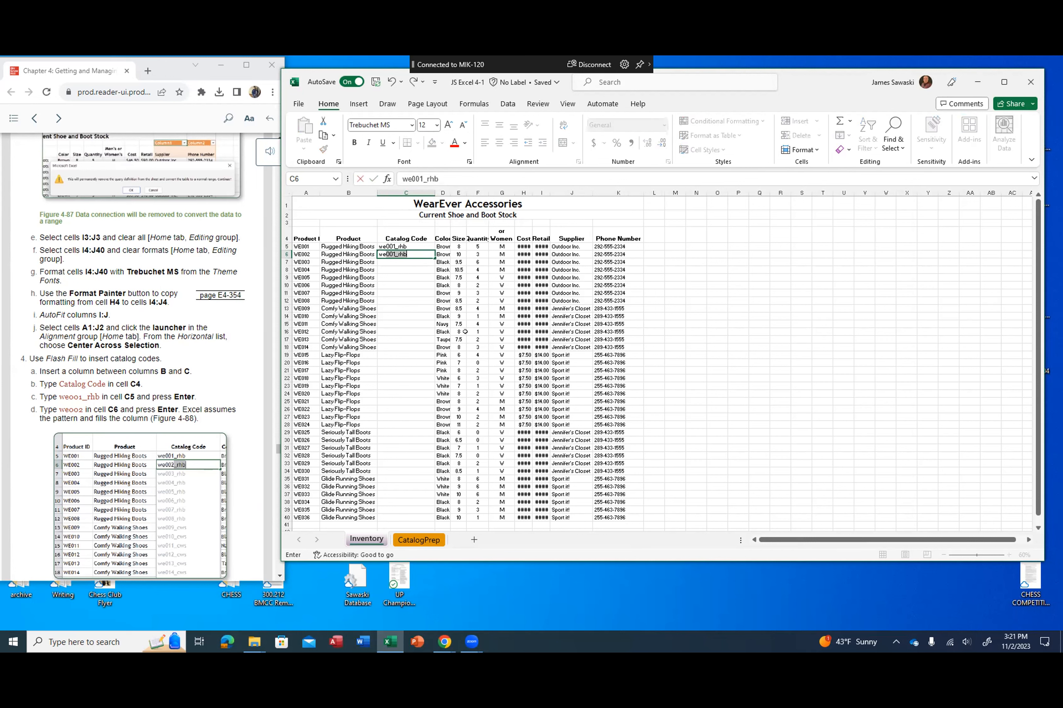
{"action": "type", "text": "e002"}
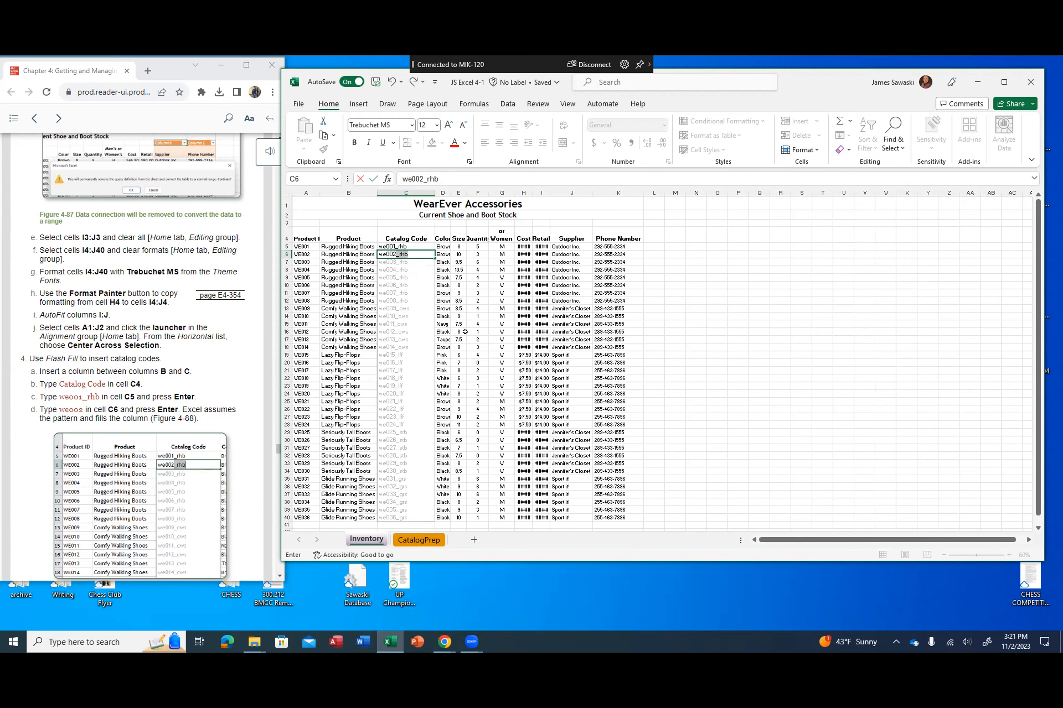
{"action": "key", "text": "Return"}
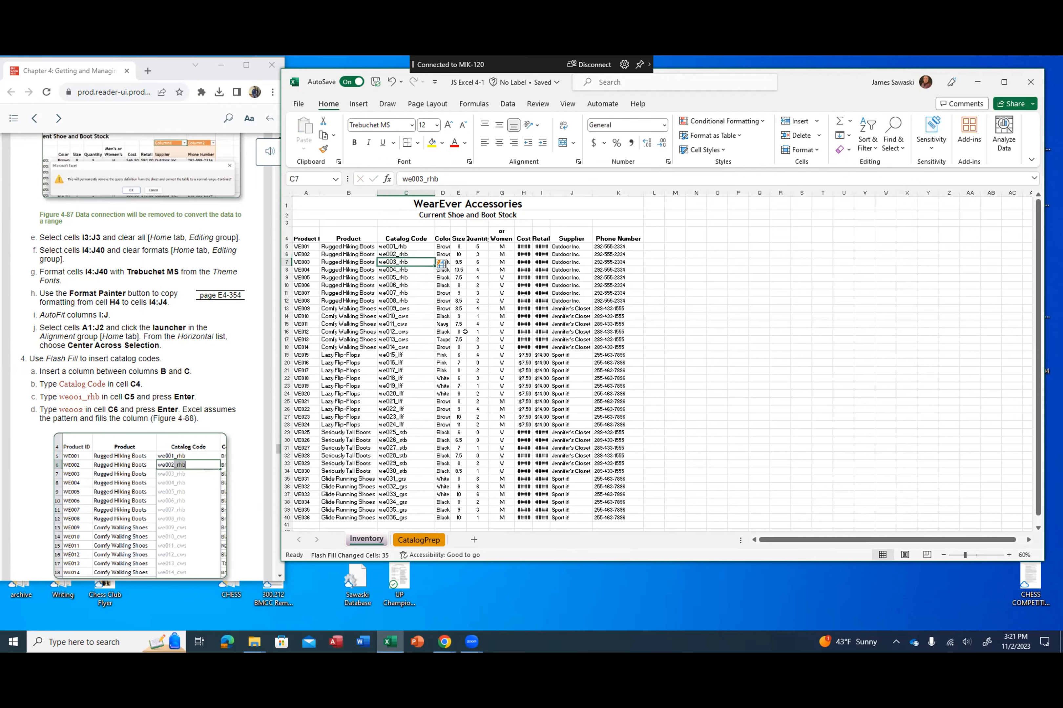
Step: AutoFit the widths of columns A through K on the Inventory sheet
{"action": "scroll", "coordinate": [208, 370], "scroll_direction": "down", "scroll_amount": 6}
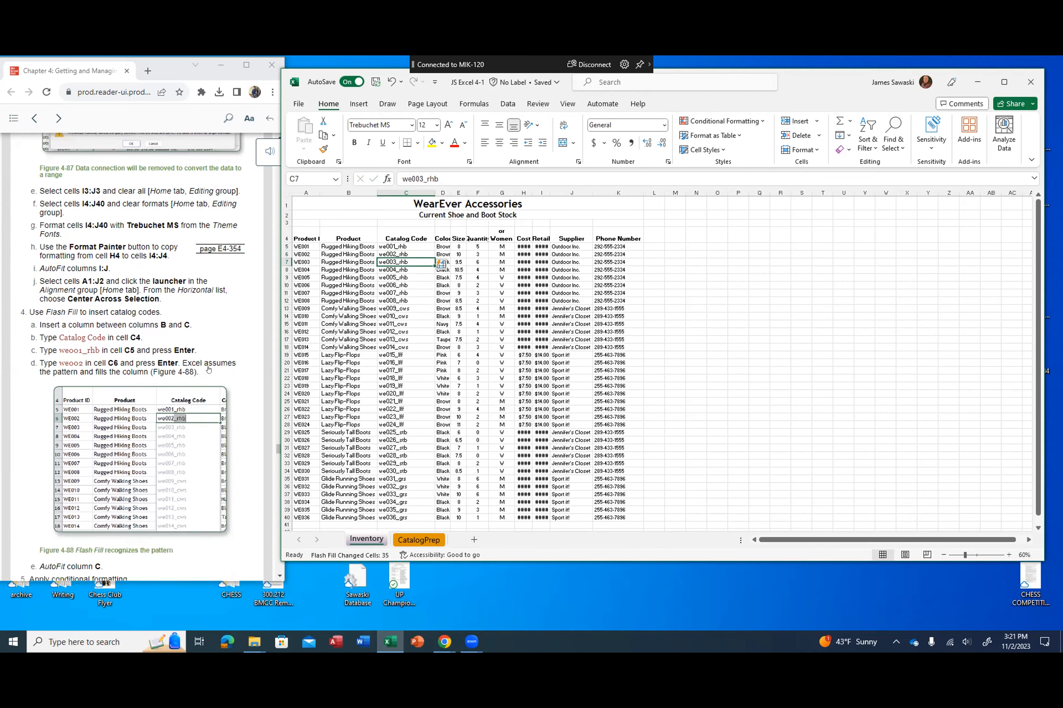
{"action": "scroll", "coordinate": [209, 370], "scroll_direction": "up", "scroll_amount": 1}
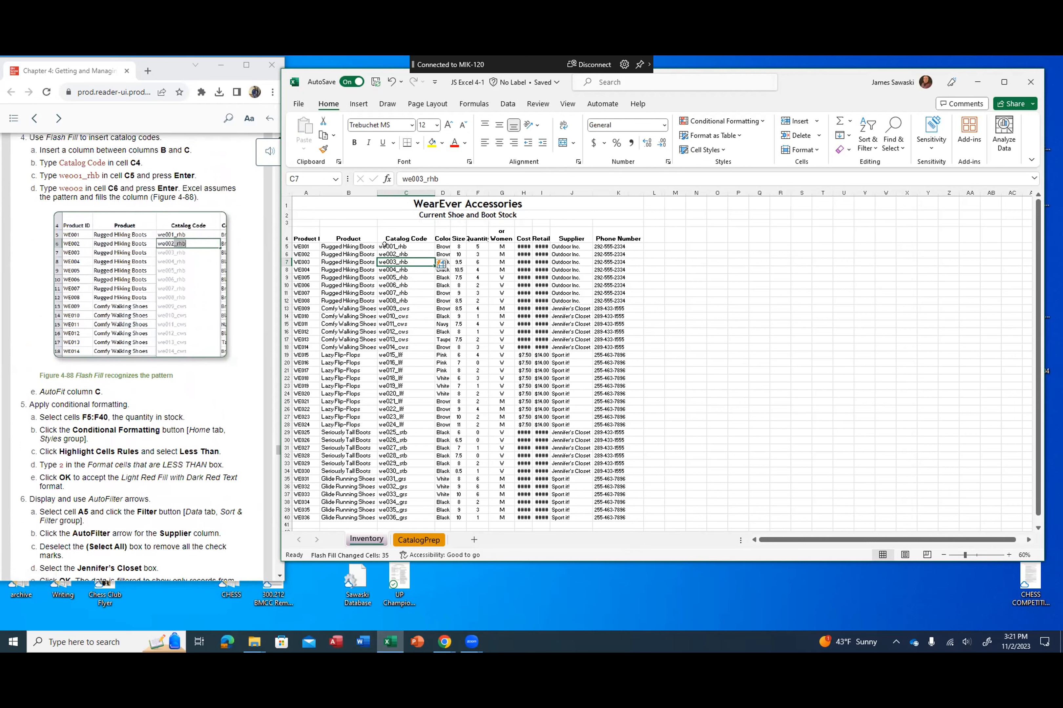
{"action": "left_click_drag", "start_coordinate": [316, 194], "coordinate": [609, 184]}
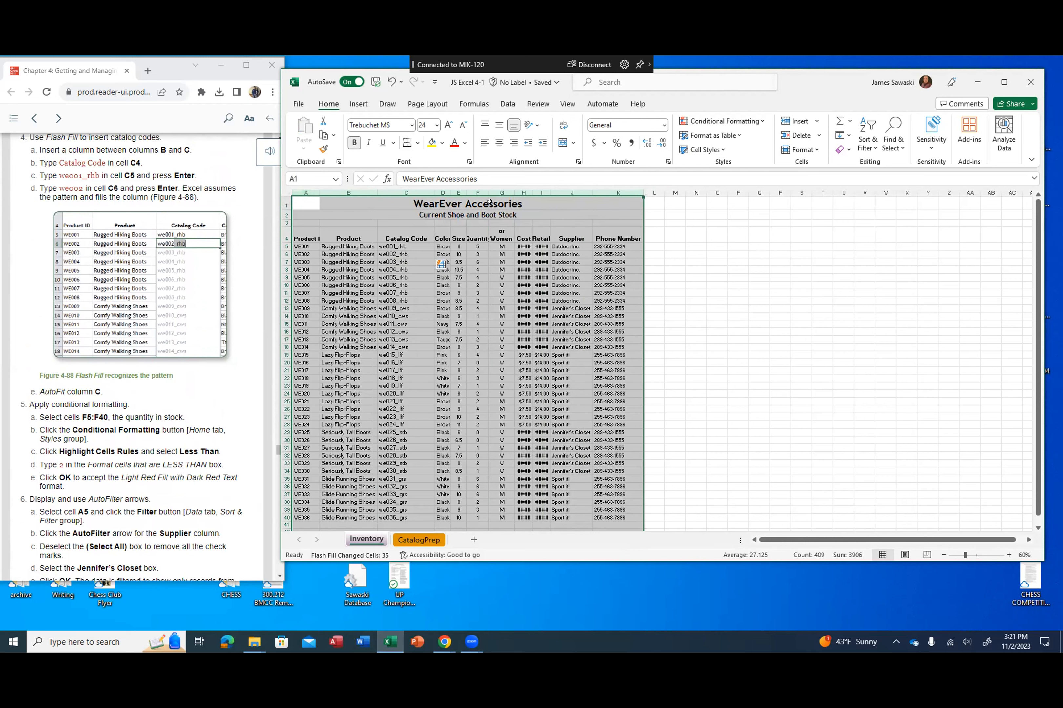
{"action": "right_click", "coordinate": [347, 192]}
{"action": "left_click", "coordinate": [428, 202]}
{"action": "type", "text": "auto"}
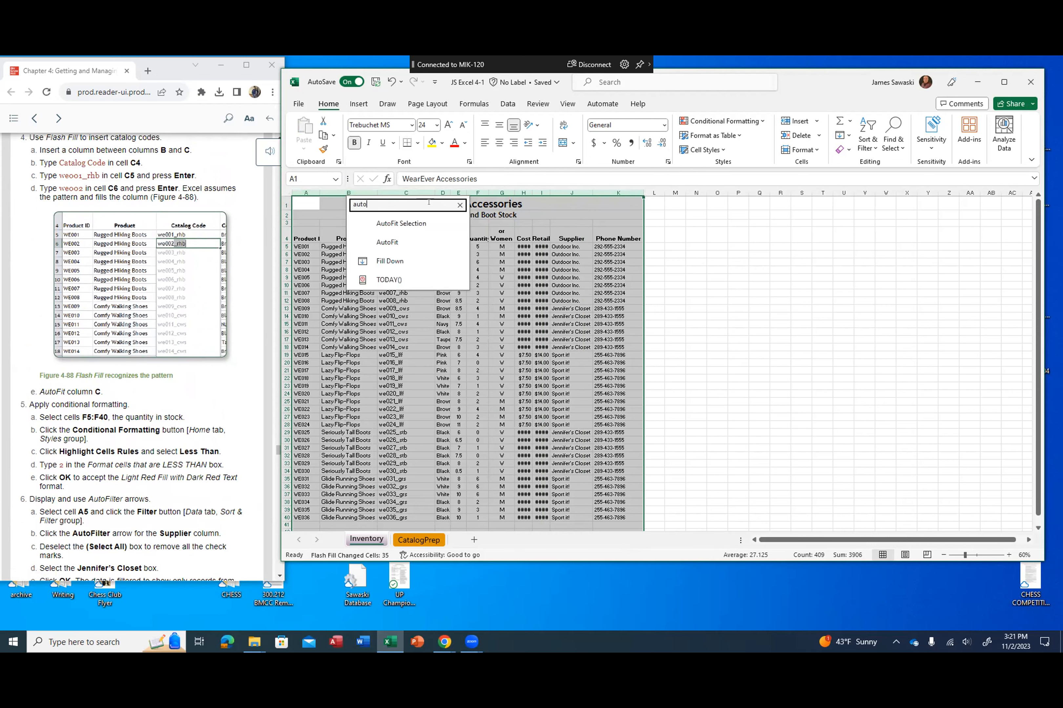
{"action": "left_click", "coordinate": [403, 223]}
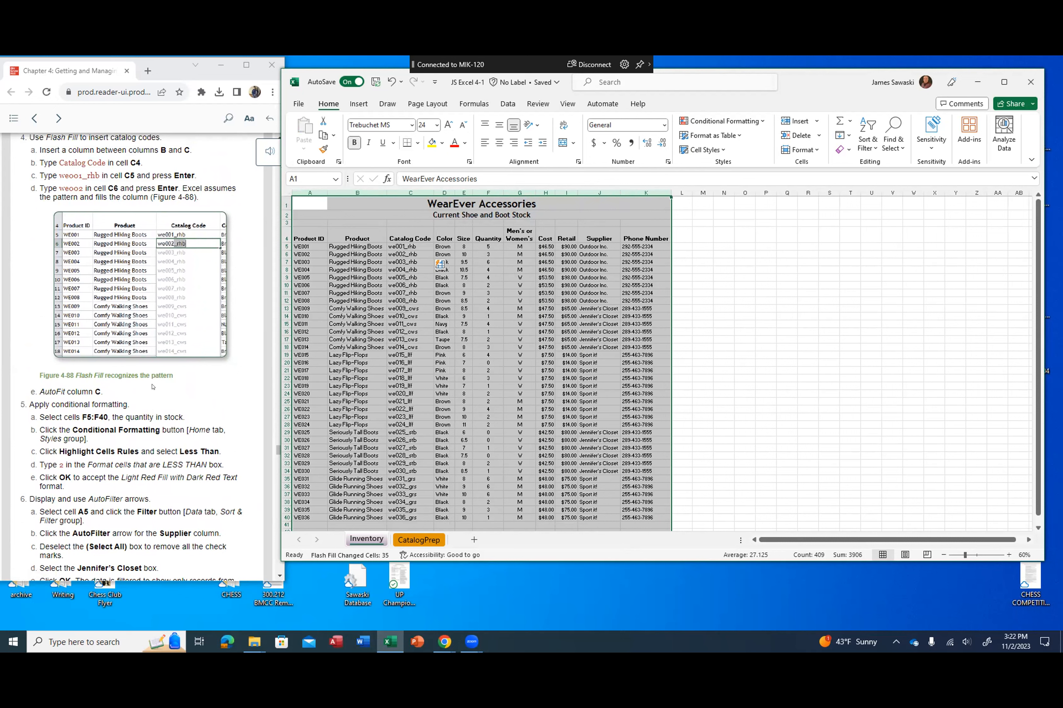
Step: Apply a Less Than 2 highlight rule with Light Red Fill with Dark Red Text to the quantities in F5:F40
{"action": "scroll", "coordinate": [146, 375], "scroll_direction": "down", "scroll_amount": 3}
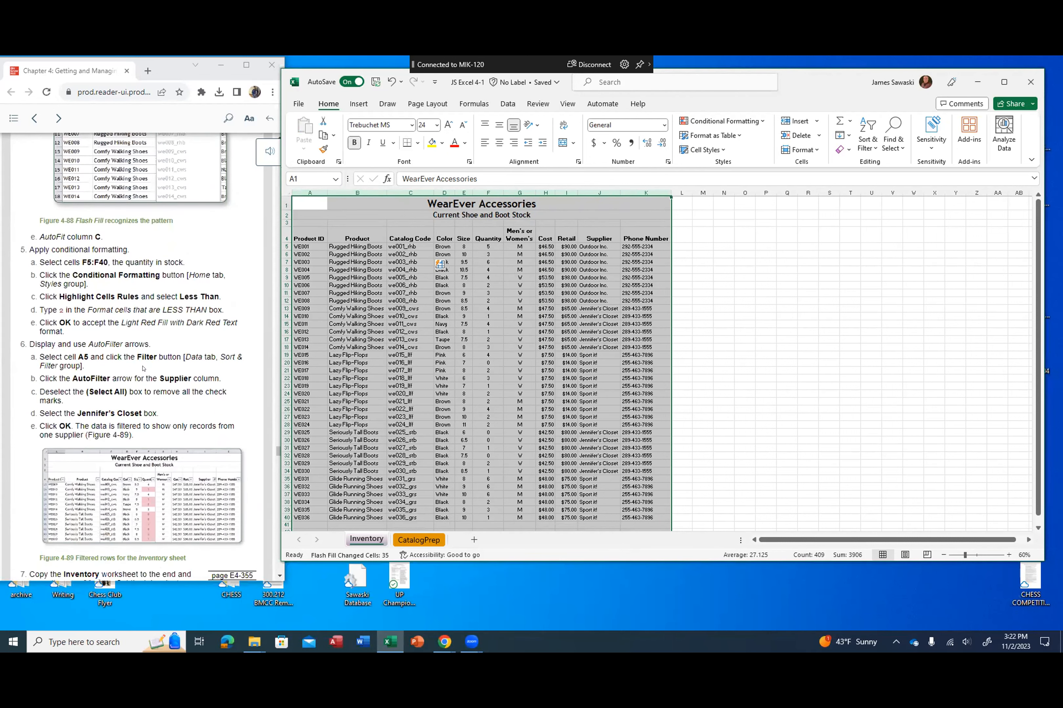
{"action": "scroll", "coordinate": [143, 368], "scroll_direction": "down", "scroll_amount": 1}
{"action": "scroll", "coordinate": [163, 311], "scroll_direction": "down", "scroll_amount": 1}
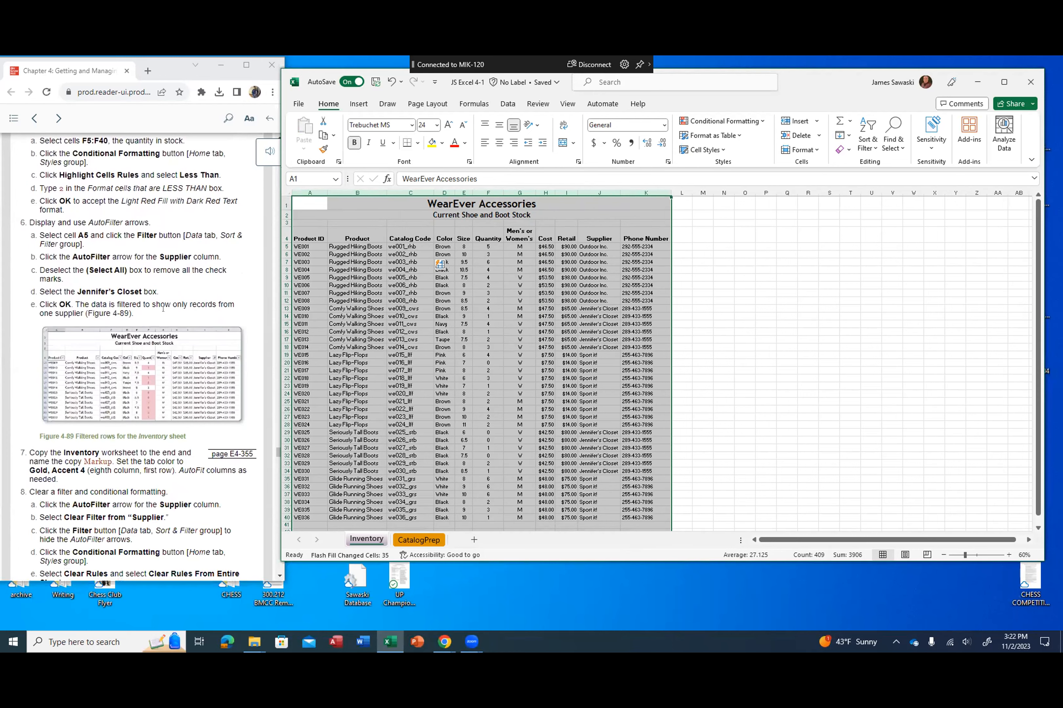
{"action": "scroll", "coordinate": [162, 310], "scroll_direction": "up", "scroll_amount": 1}
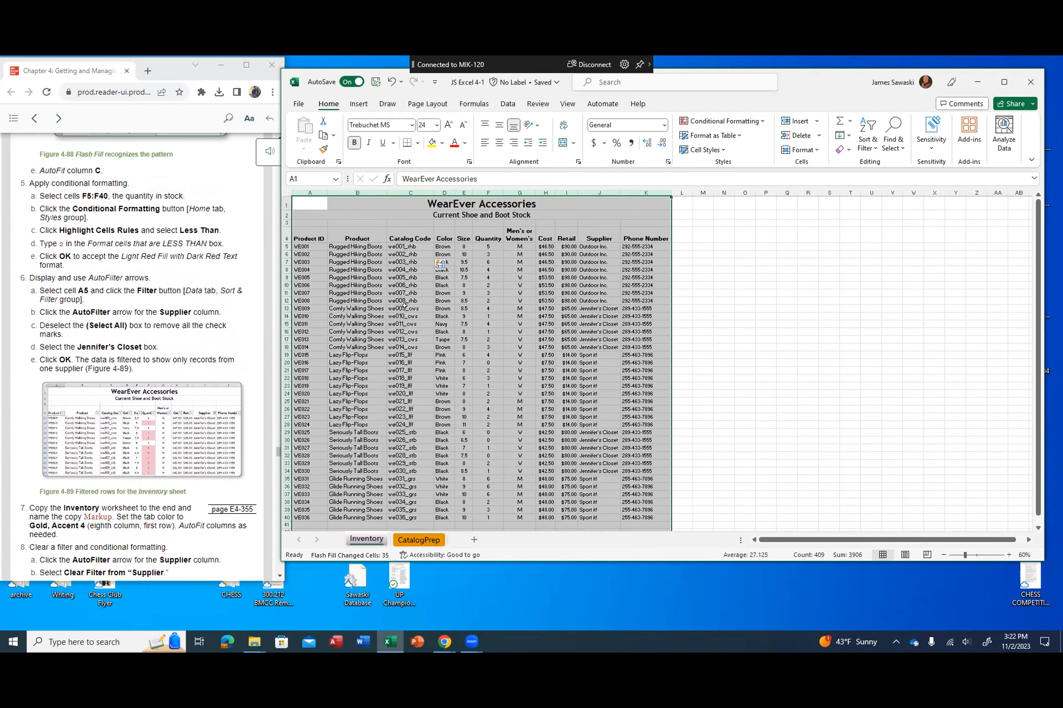
{"action": "left_click", "coordinate": [429, 323]}
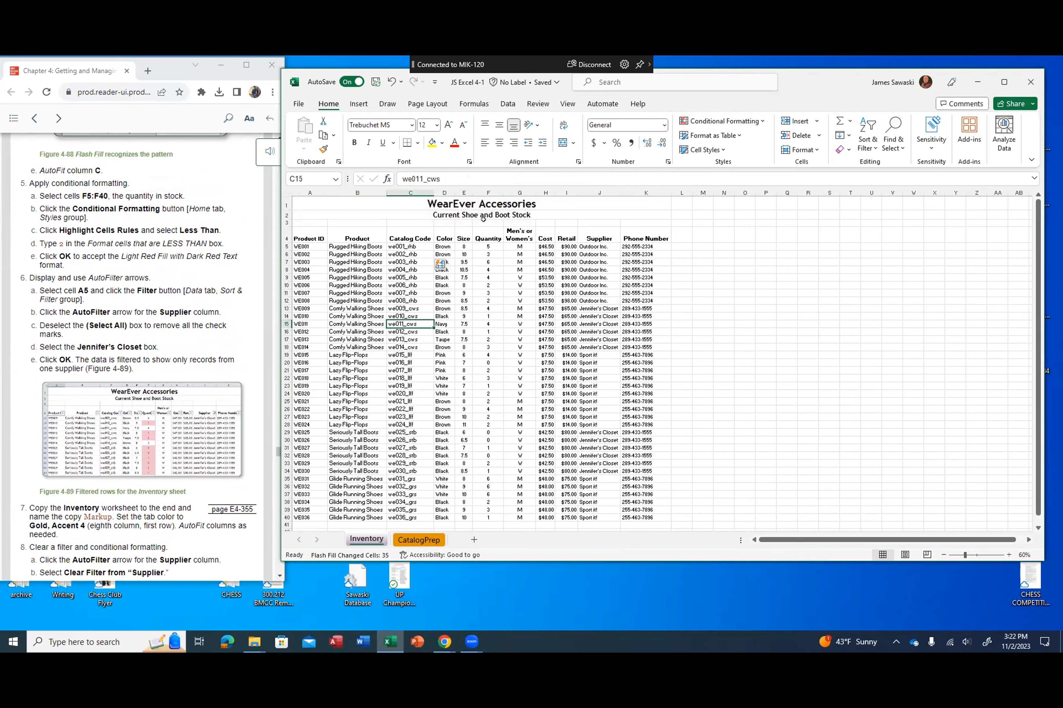
{"action": "left_click_drag", "start_coordinate": [480, 246], "coordinate": [473, 511]}
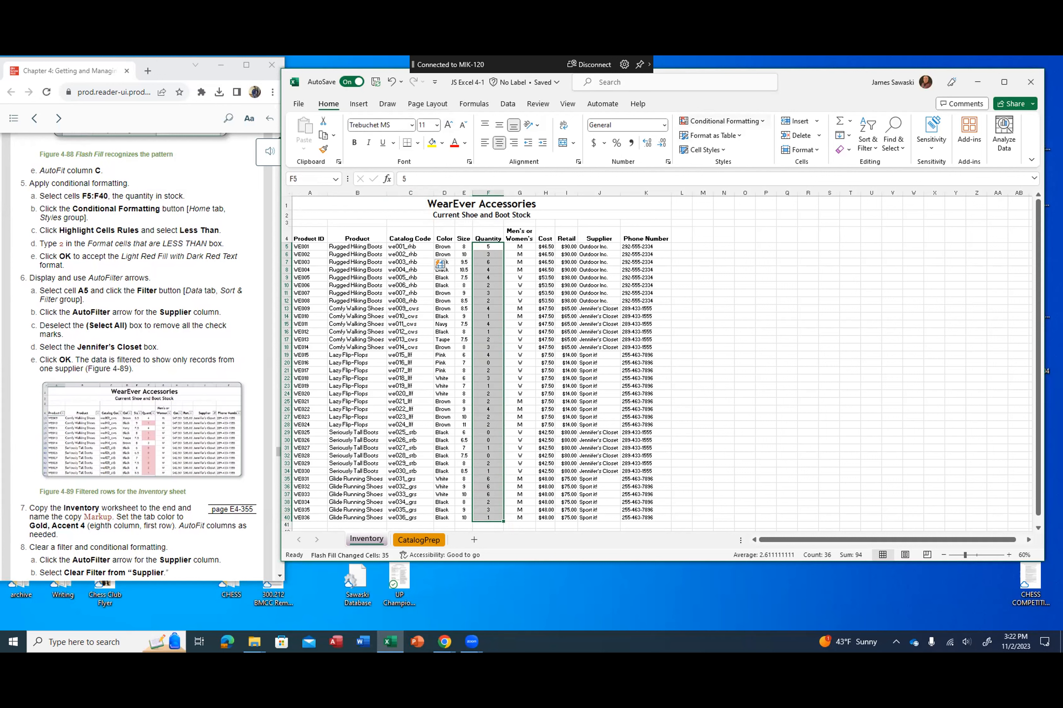
{"action": "left_click", "coordinate": [723, 121]}
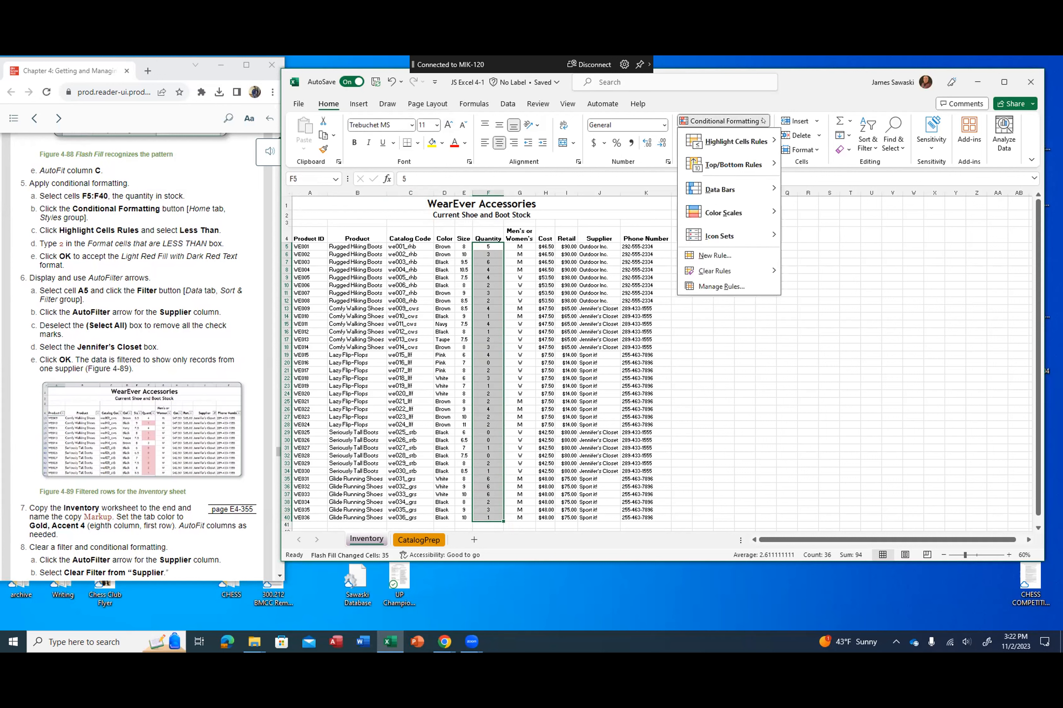
{"action": "mouse_move", "coordinate": [728, 140]}
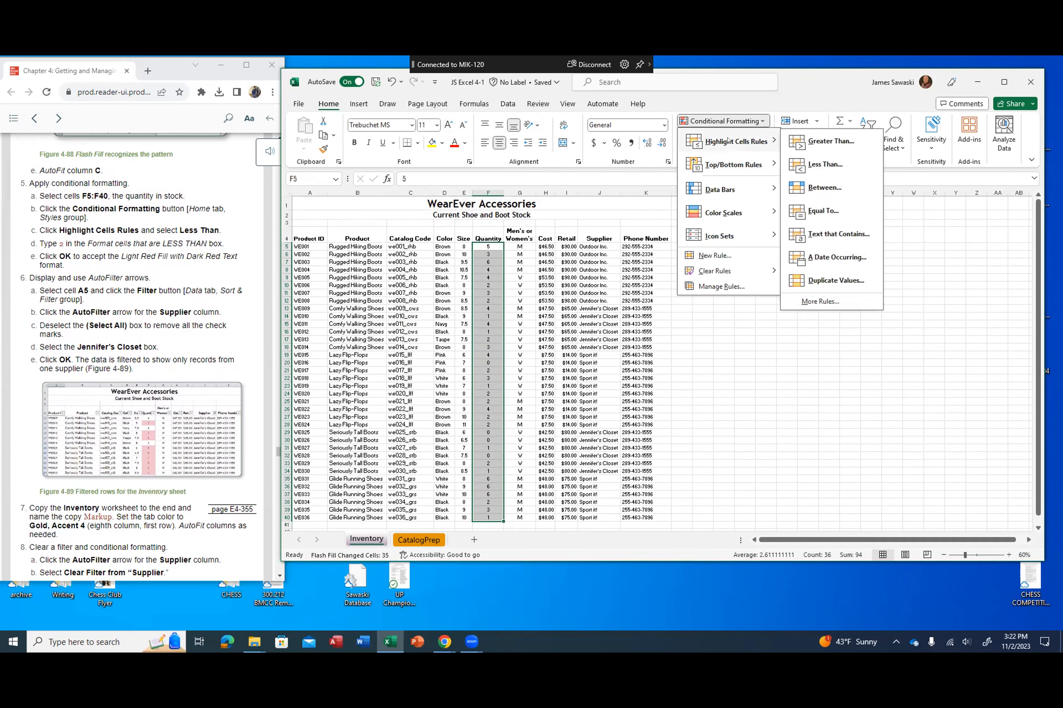
{"action": "left_click", "coordinate": [810, 166]}
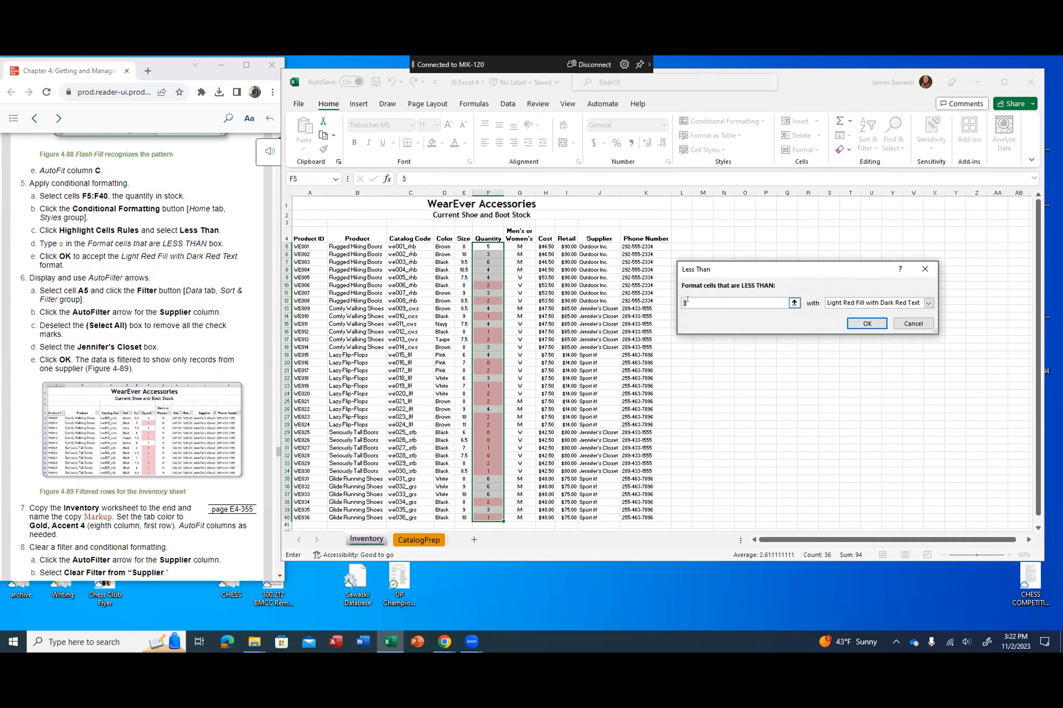
{"action": "type", "text": "2"}
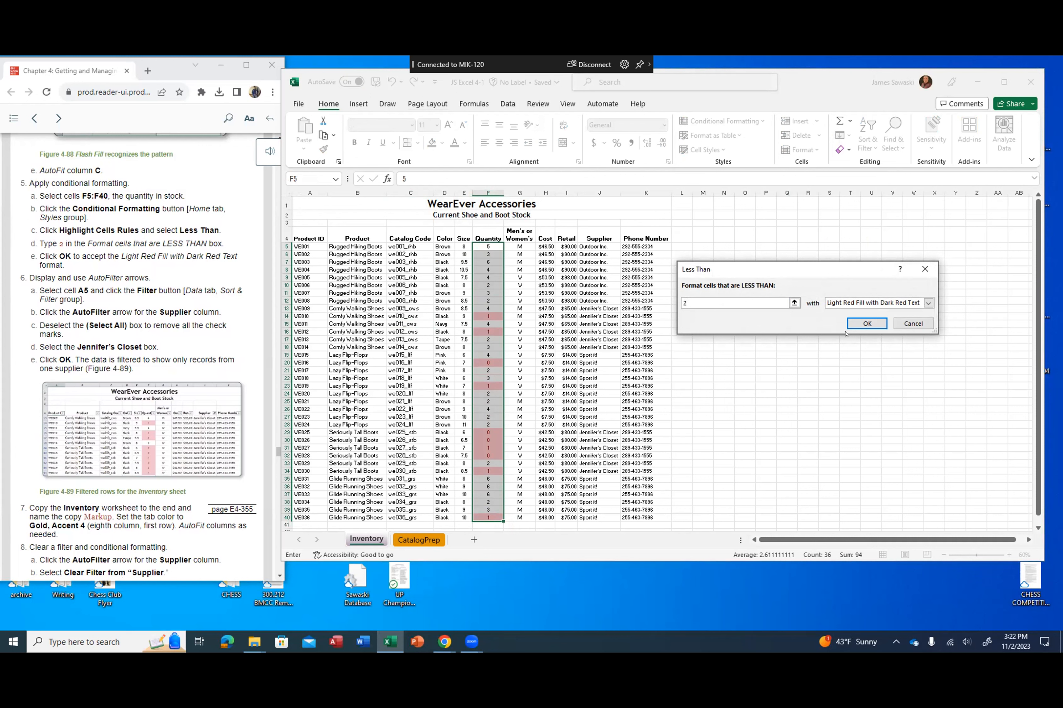
{"action": "left_click", "coordinate": [861, 324]}
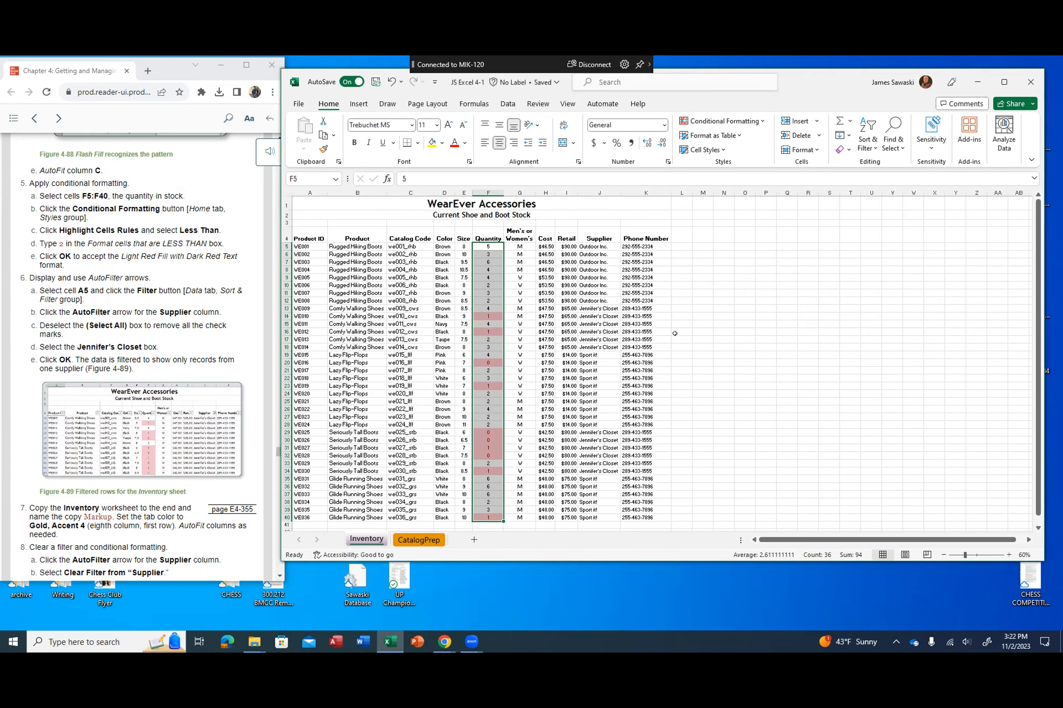
Step: Turn on AutoFilter for the inventory data, starting from cell A5
{"action": "scroll", "coordinate": [674, 333], "scroll_direction": "down", "scroll_amount": 1}
{"action": "scroll", "coordinate": [674, 334], "scroll_direction": "up", "scroll_amount": 1}
{"action": "left_click", "coordinate": [223, 270]}
{"action": "scroll", "coordinate": [224, 271], "scroll_direction": "down", "scroll_amount": 1}
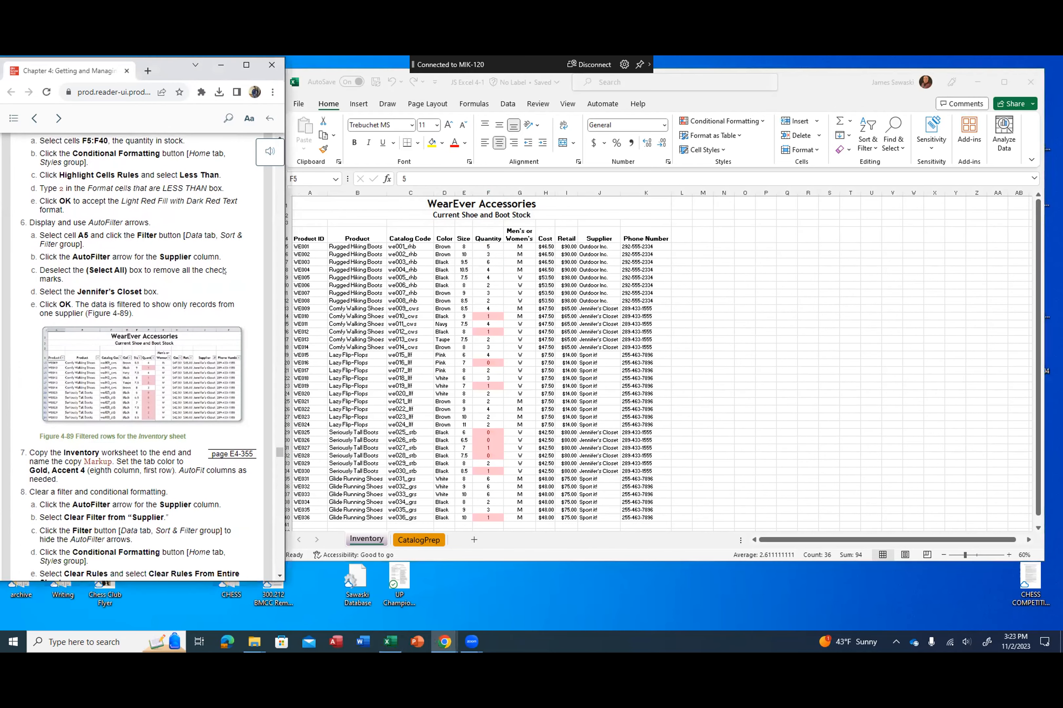
{"action": "scroll", "coordinate": [220, 265], "scroll_direction": "down", "scroll_amount": 1}
{"action": "left_click", "coordinate": [223, 273]}
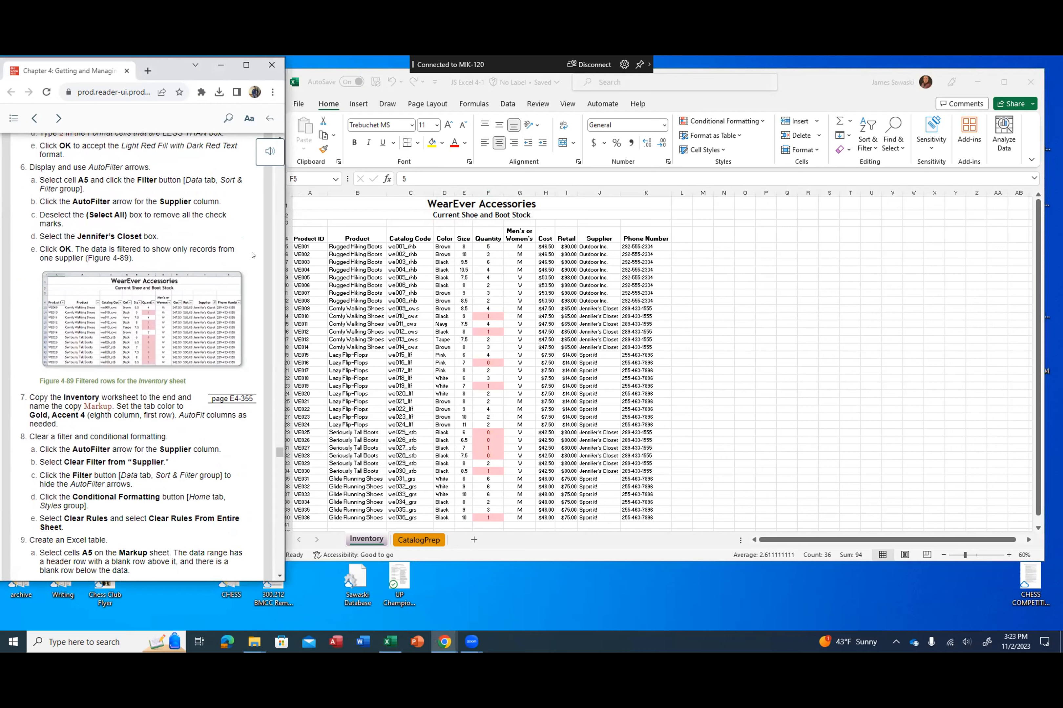
{"action": "left_click", "coordinate": [299, 238]}
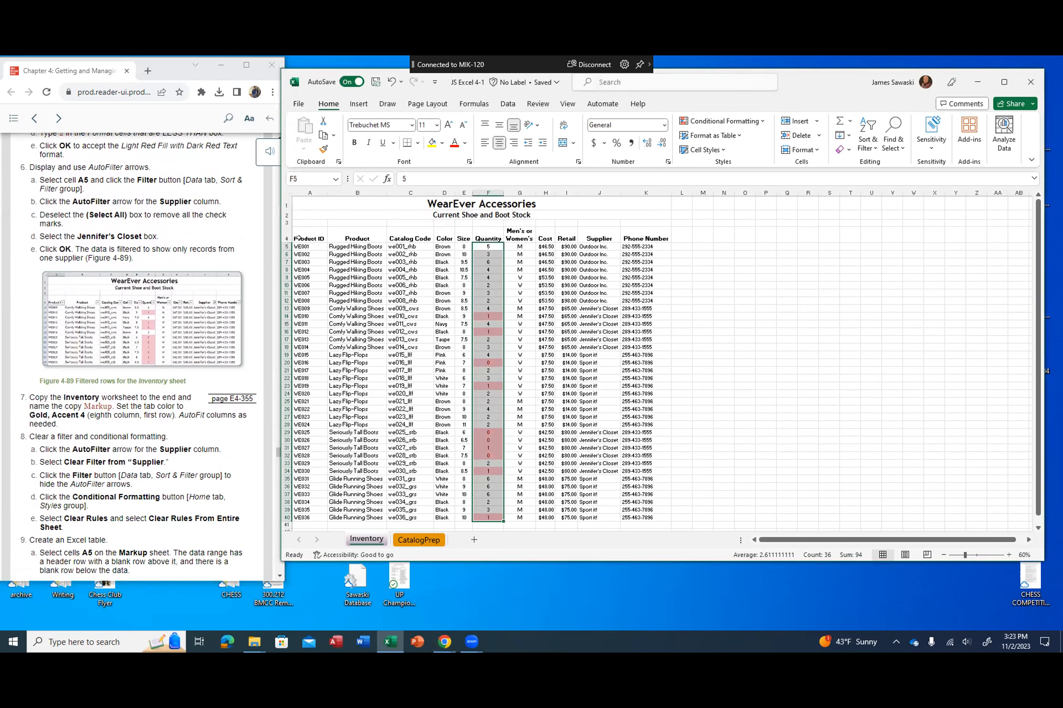
{"action": "left_click", "coordinate": [298, 245]}
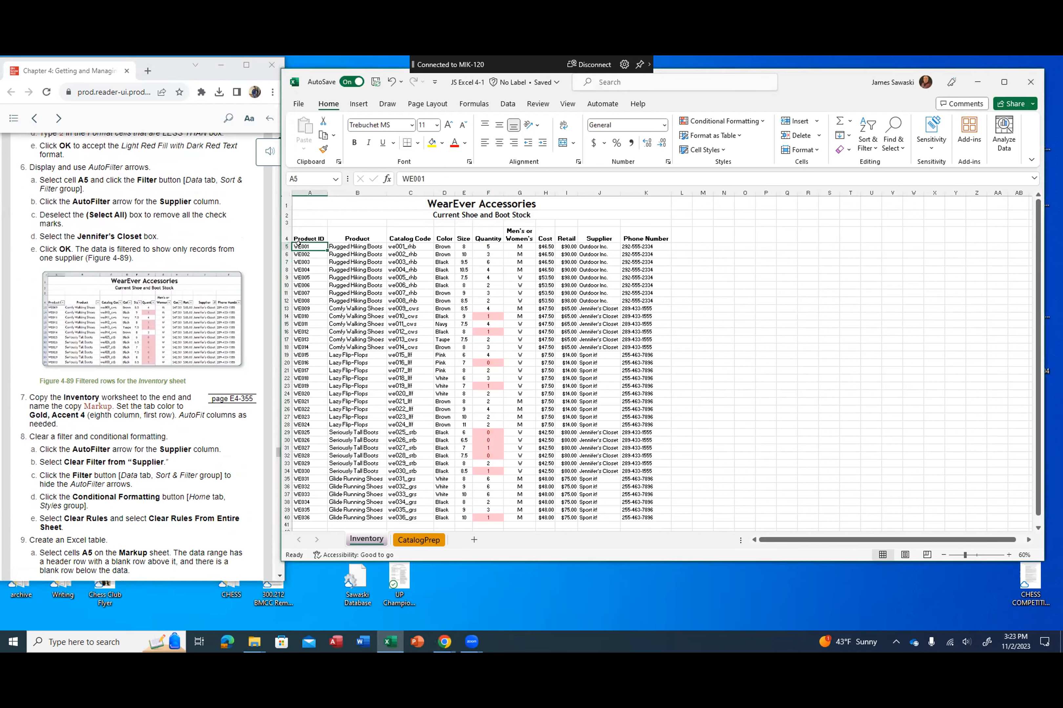
{"action": "left_click", "coordinate": [503, 103]}
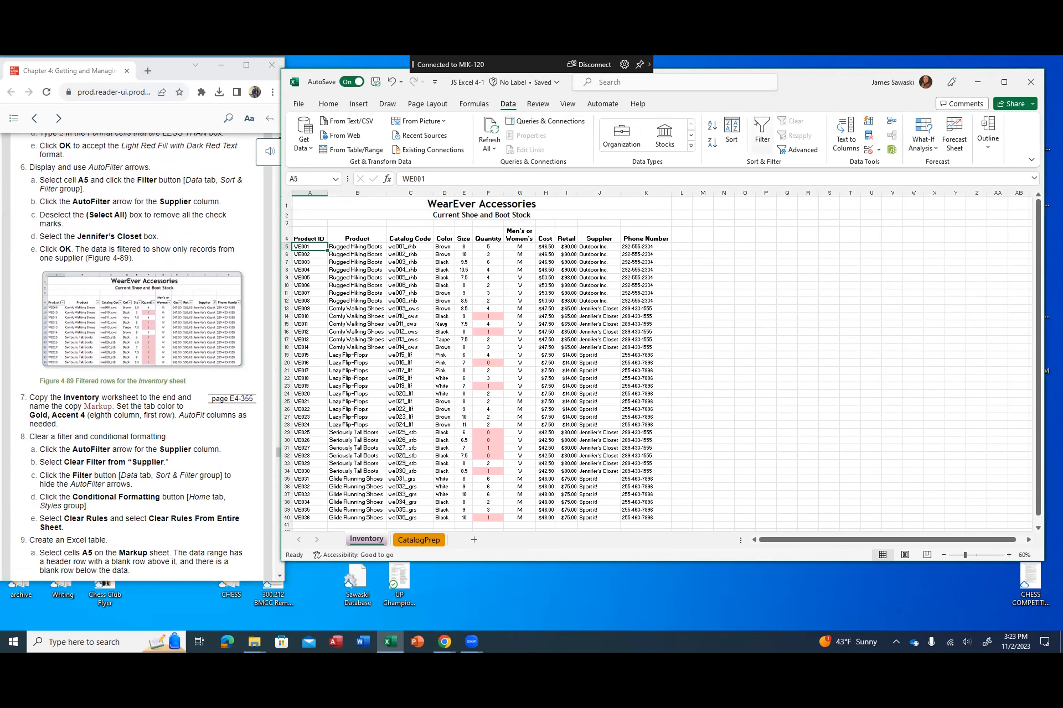
{"action": "left_click", "coordinate": [757, 137]}
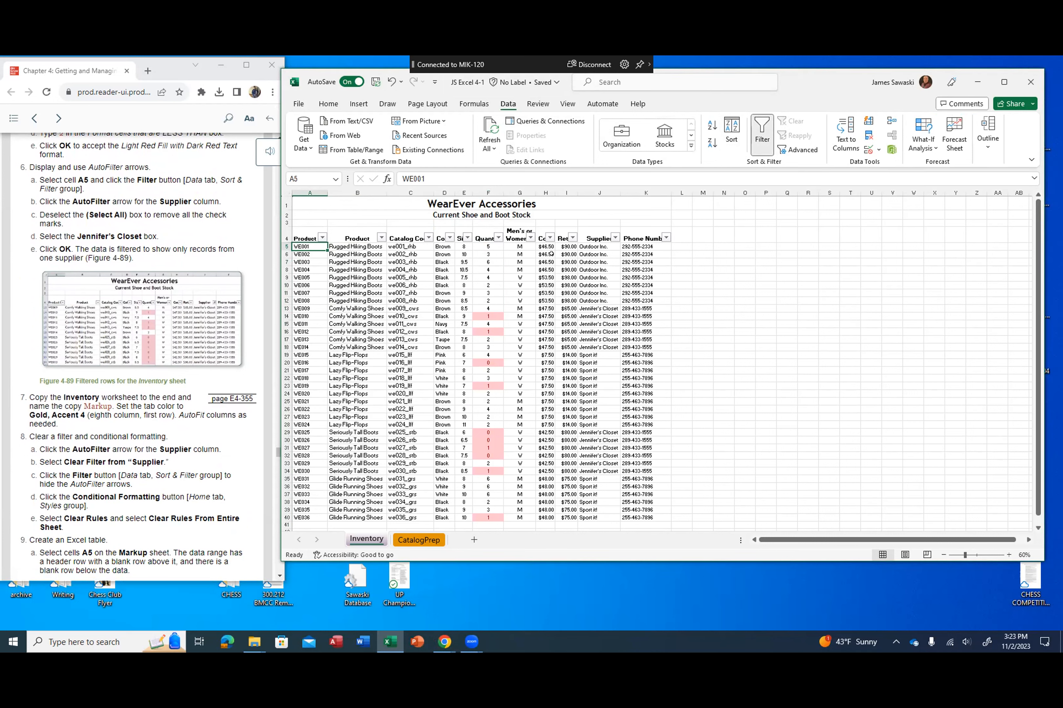
Step: Filter the Supplier column to show only the Jennifer's Closet records
{"action": "left_click", "coordinate": [615, 238]}
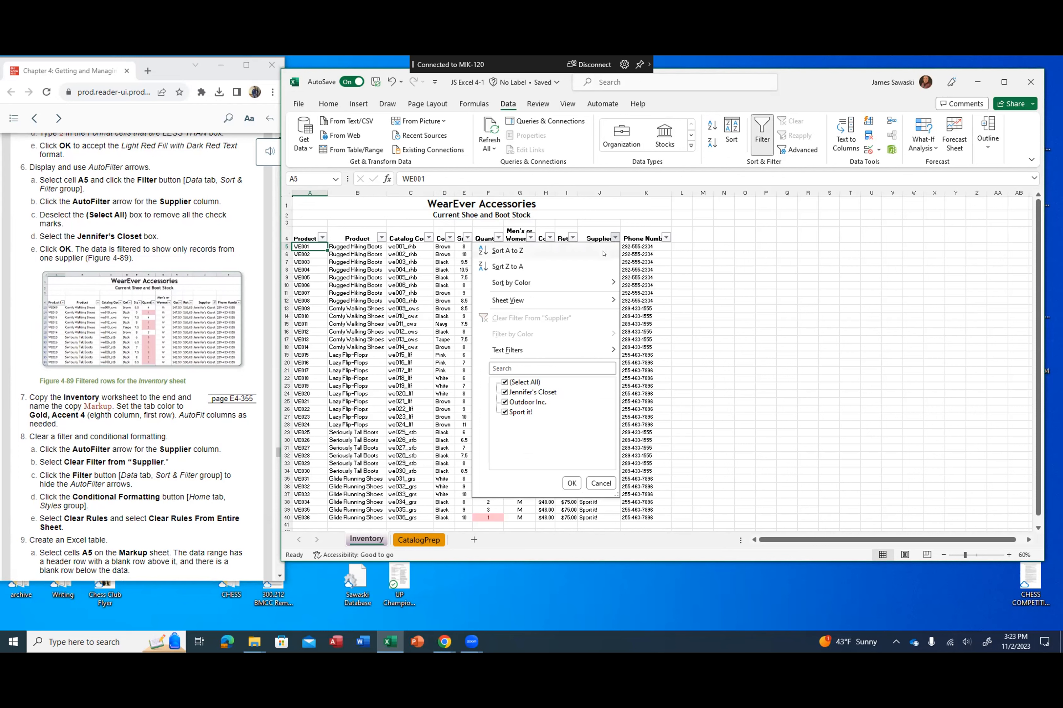
{"action": "left_click", "coordinate": [500, 381]}
{"action": "left_click", "coordinate": [505, 393]}
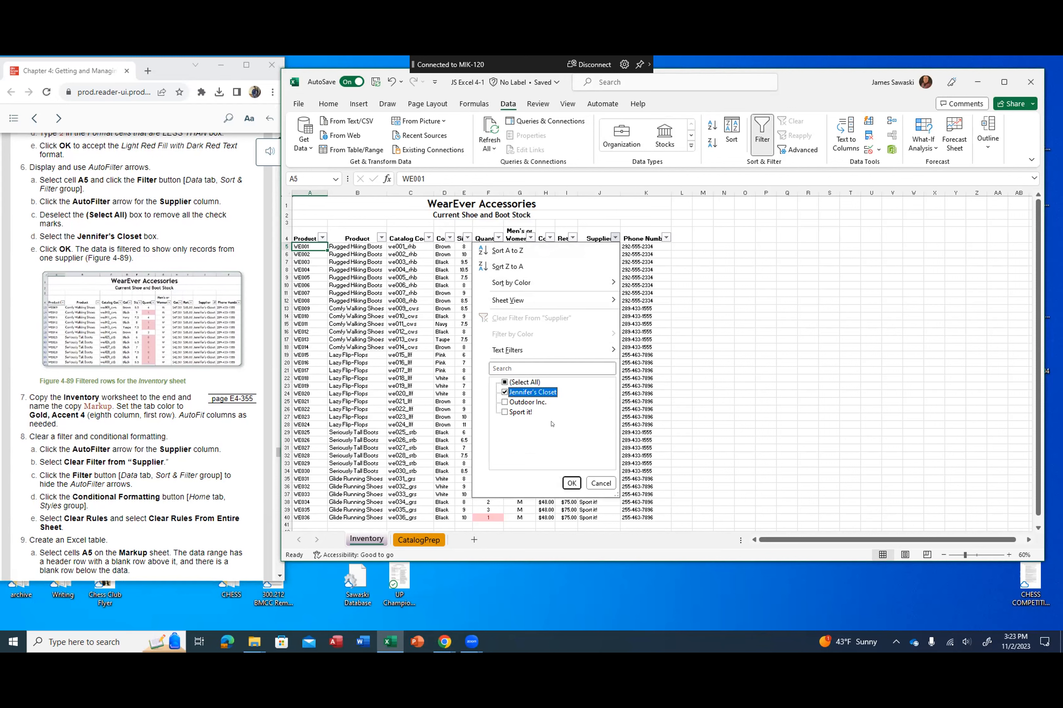
{"action": "left_click", "coordinate": [571, 483]}
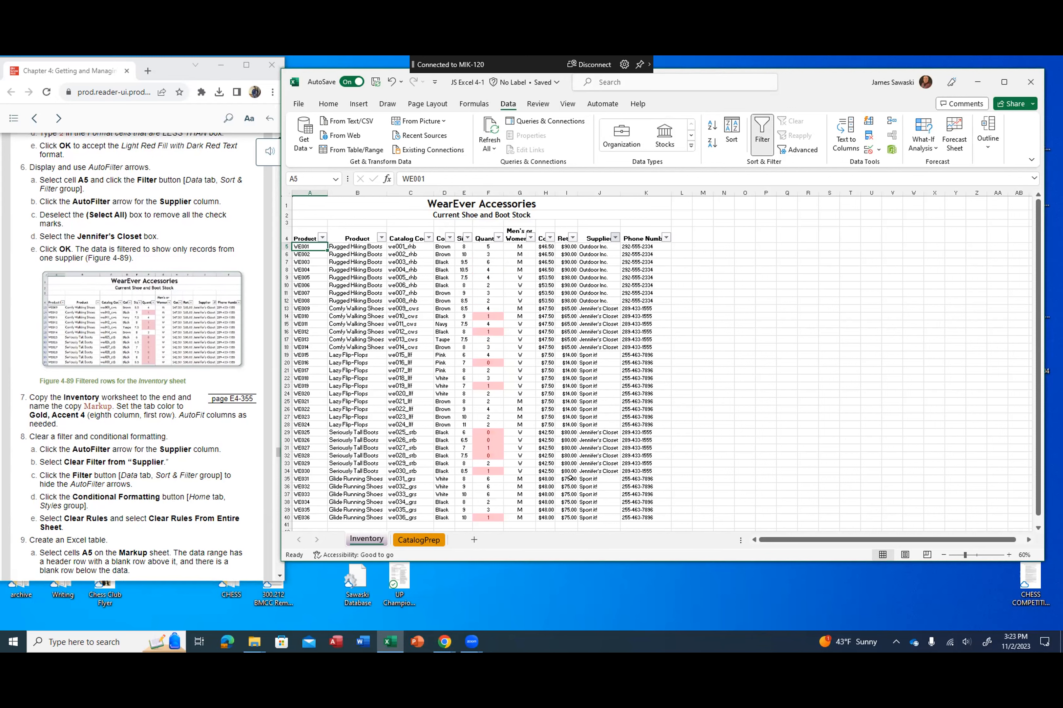
Step: Create a copy of the Inventory worksheet at the end of the workbook
{"action": "scroll", "coordinate": [172, 291], "scroll_direction": "down", "scroll_amount": 5}
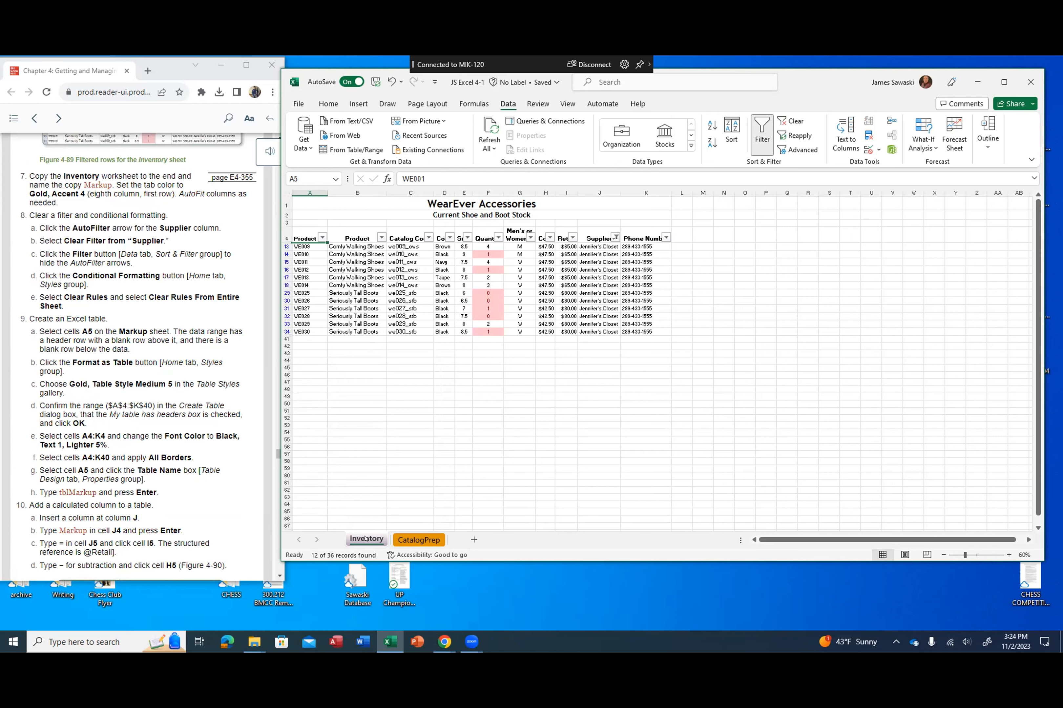
{"action": "double_click", "coordinate": [365, 539]}
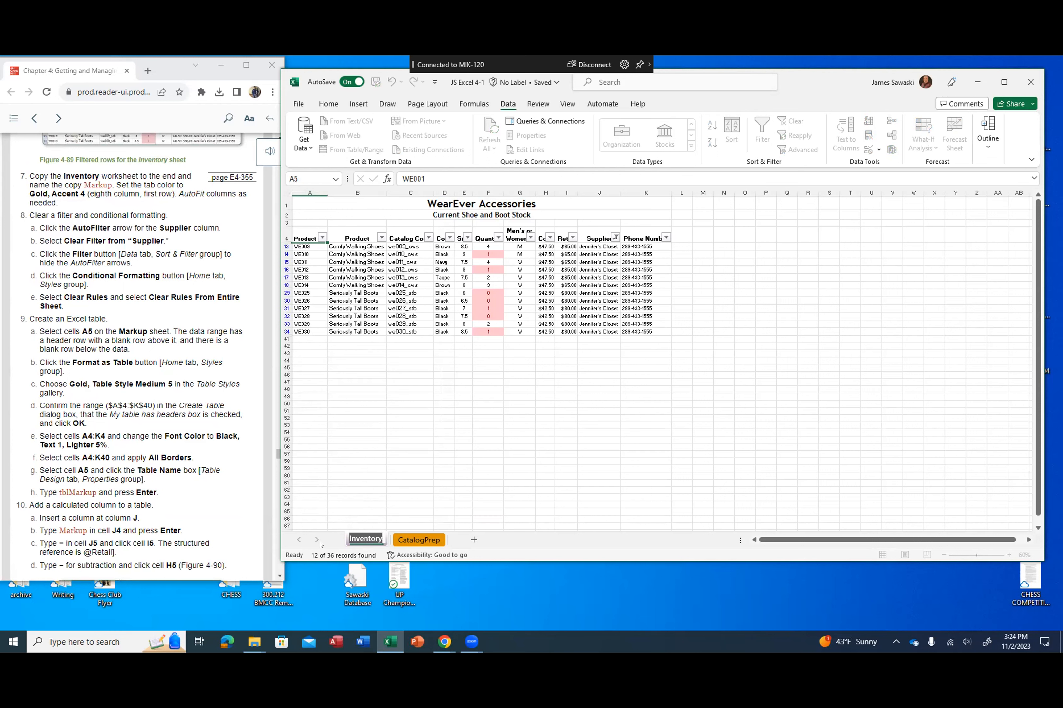
{"action": "right_click", "coordinate": [364, 539]}
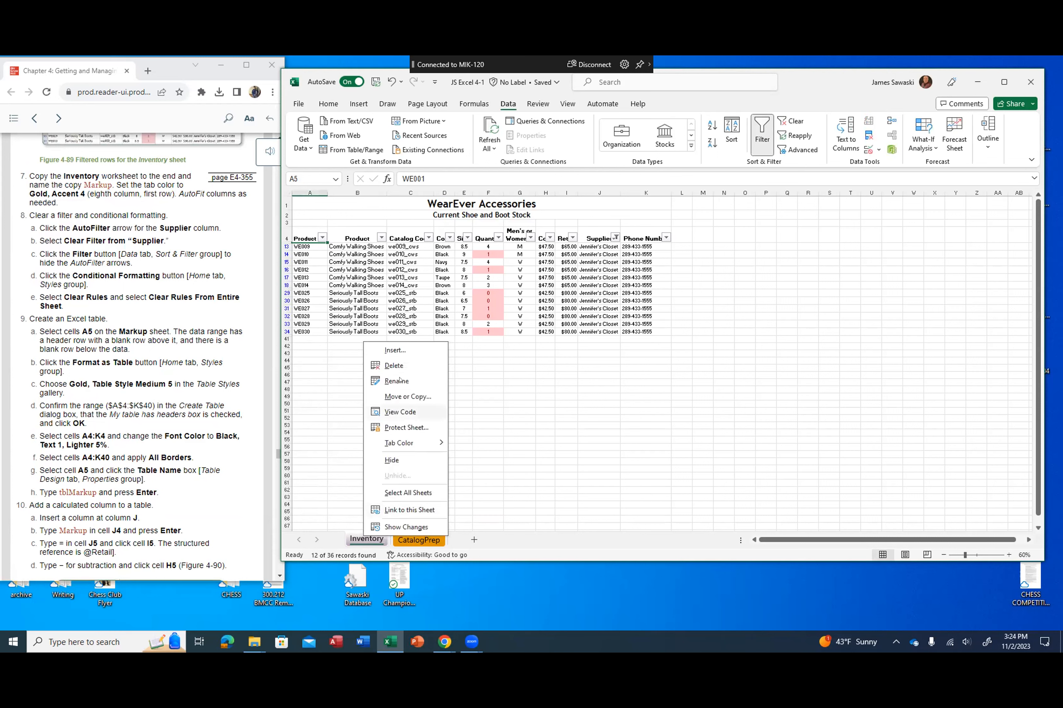
{"action": "left_click", "coordinate": [398, 401]}
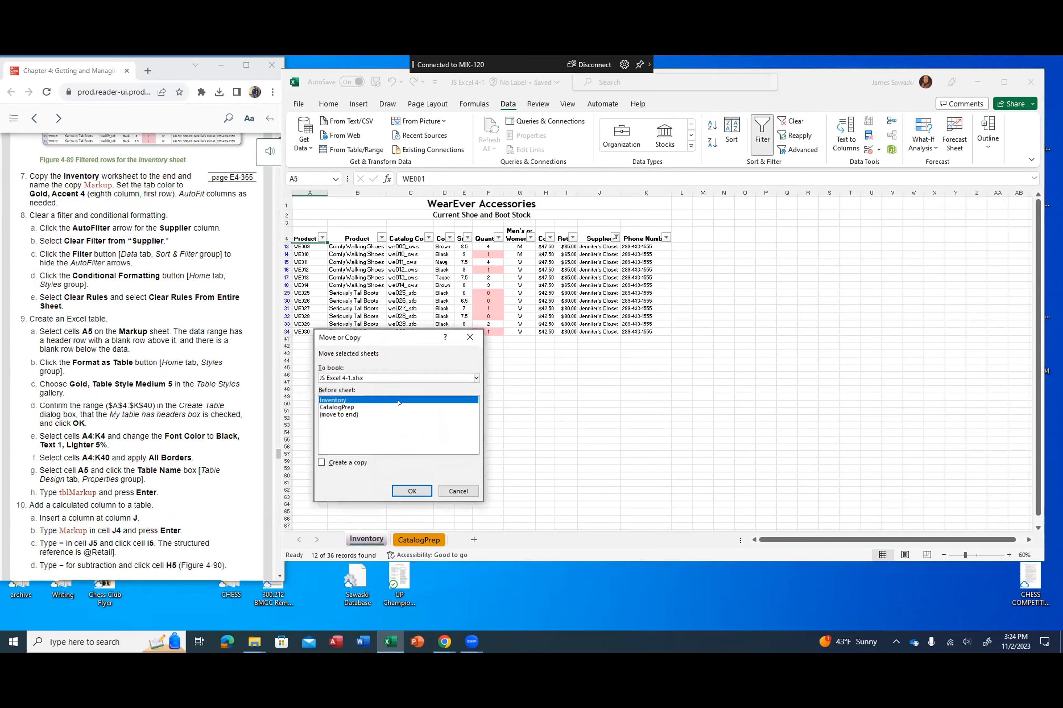
{"action": "left_click", "coordinate": [333, 415]}
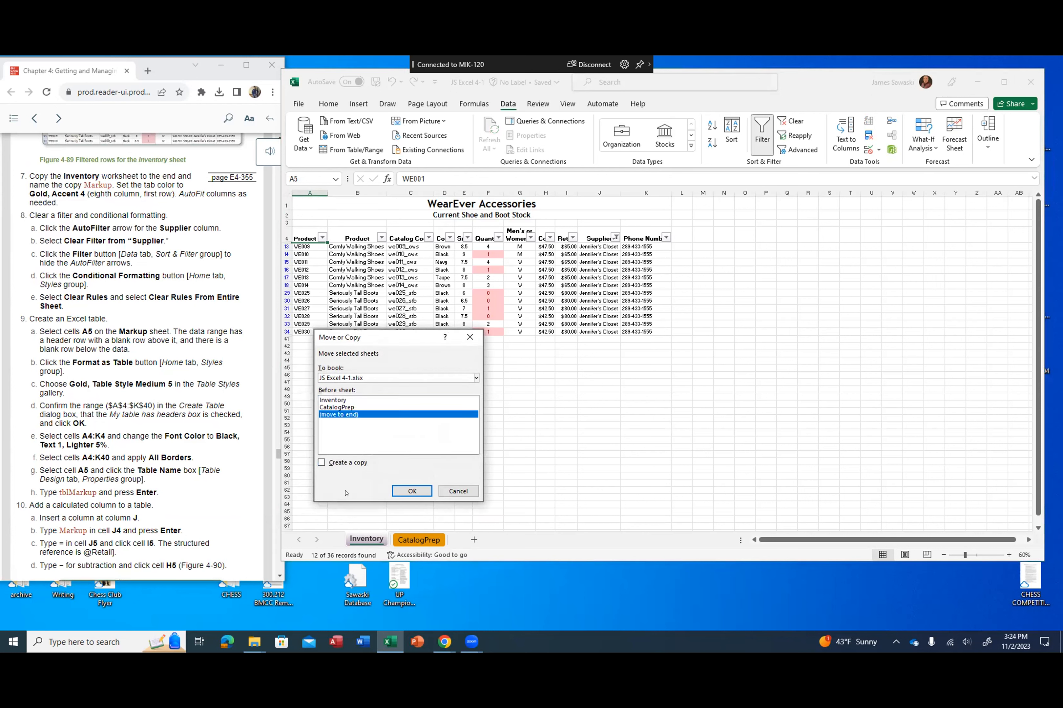
{"action": "left_click", "coordinate": [322, 463]}
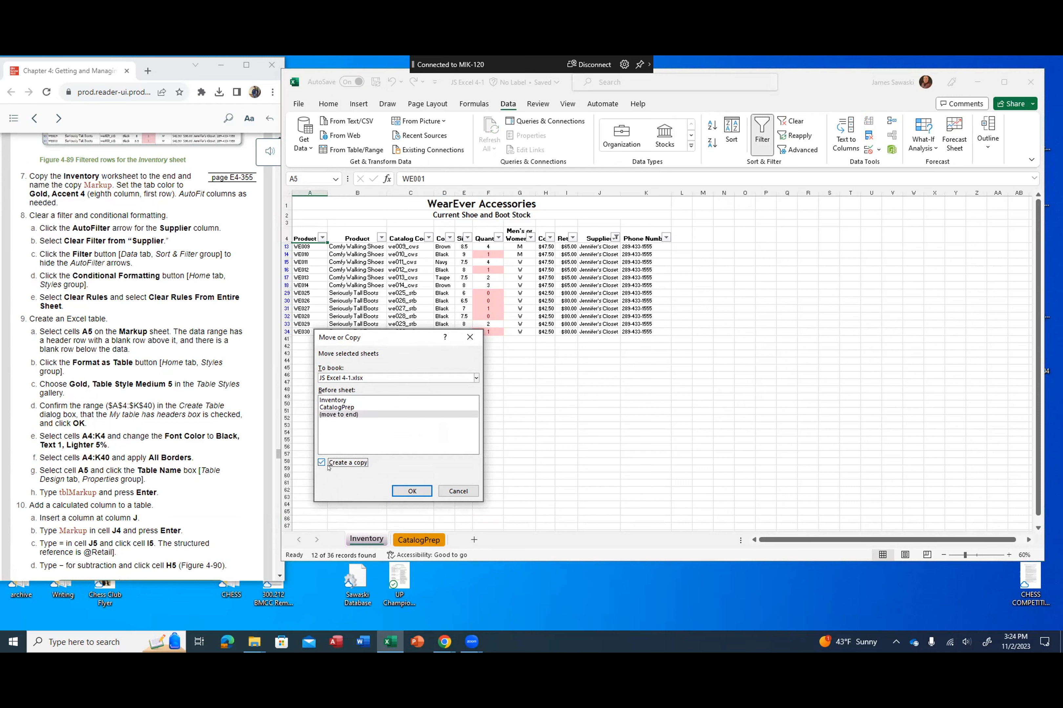
{"action": "left_click", "coordinate": [401, 489]}
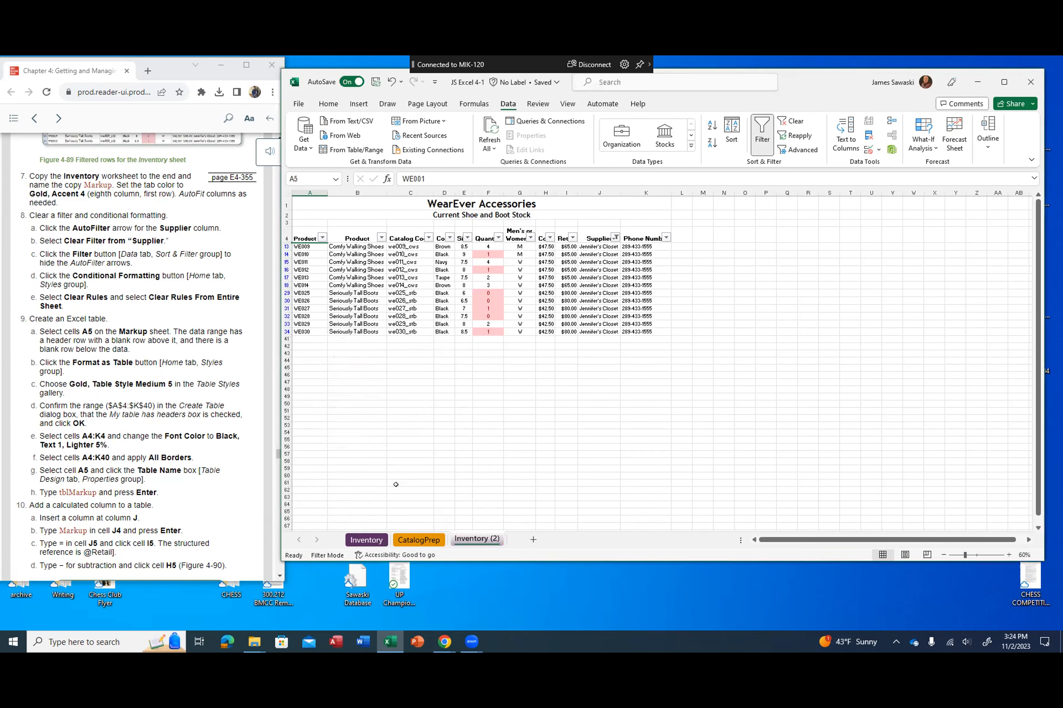
Step: Rename the copied Inventory worksheet as Markup
{"action": "double_click", "coordinate": [473, 542]}
{"action": "type", "text": "Markup"}
{"action": "key", "text": "Return"}
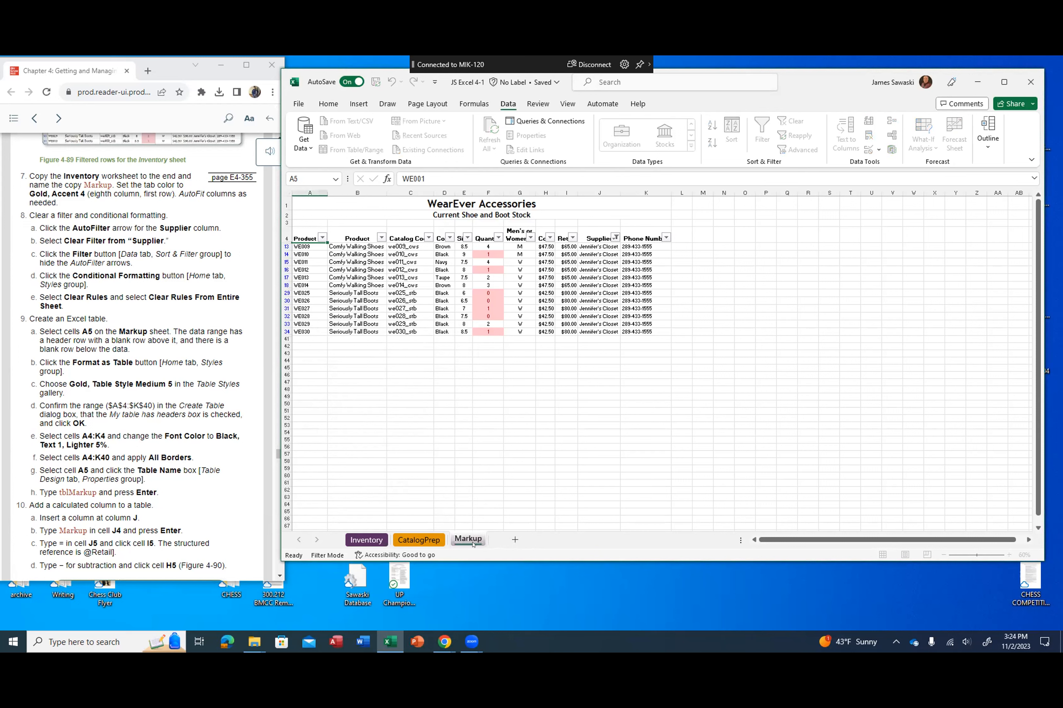
Step: Set the Markup worksheet's tab color to Gold, Accent 4
{"action": "right_click", "coordinate": [472, 537]}
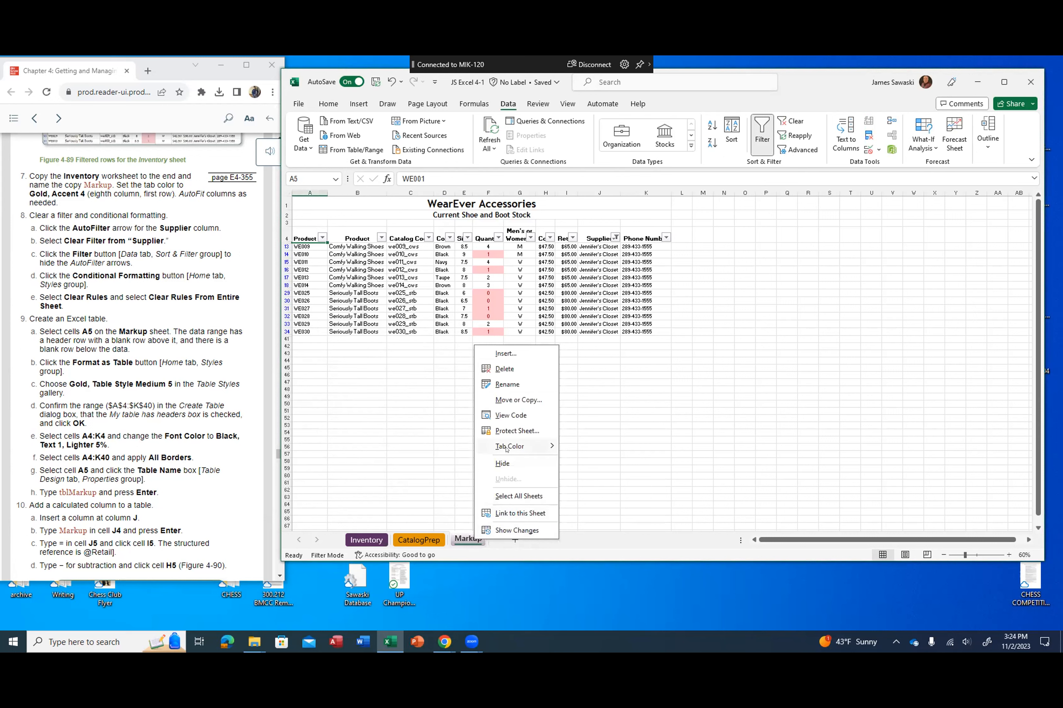
{"action": "mouse_move", "coordinate": [507, 450]}
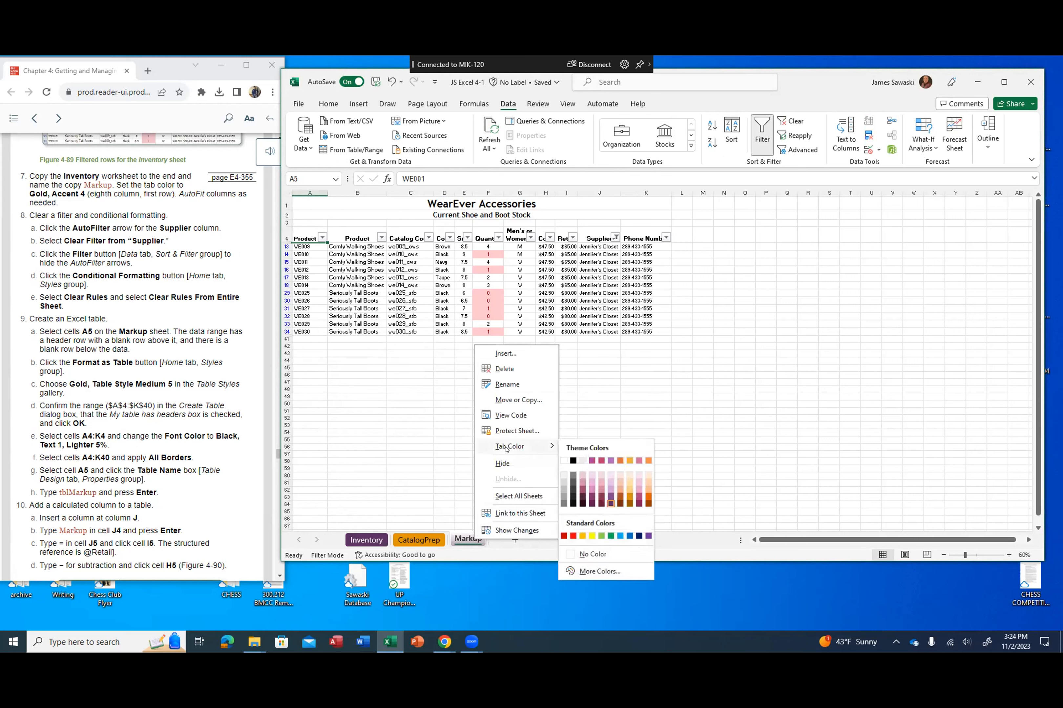
{"action": "left_click", "coordinate": [630, 460]}
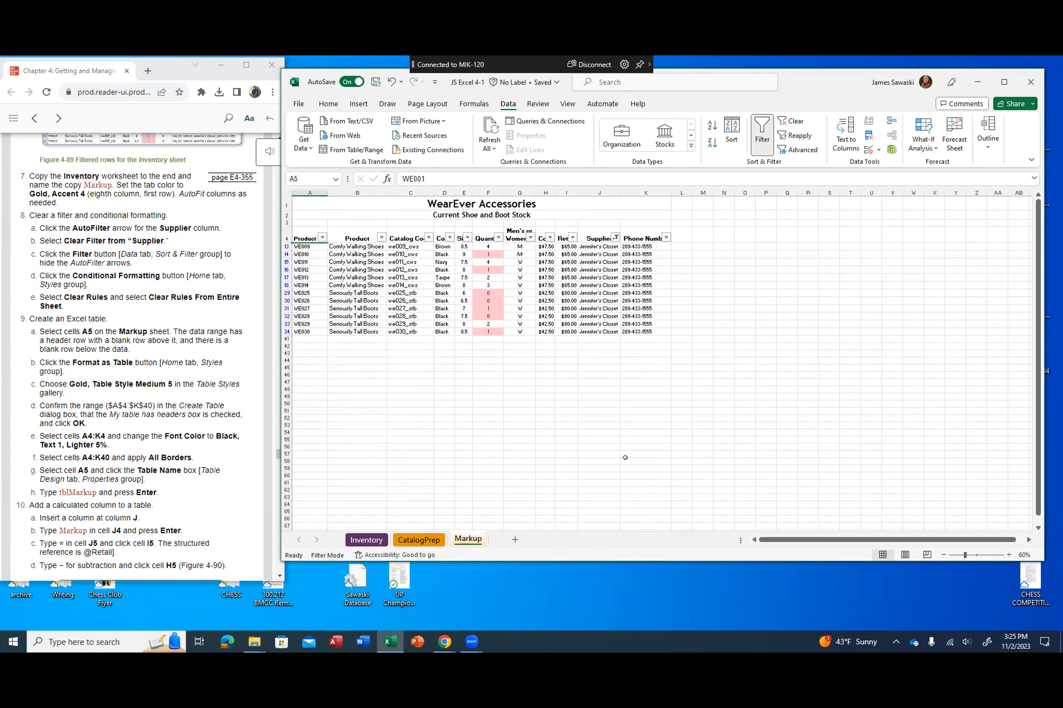
Step: Clear the Supplier filter on the Markup worksheet and hide the AutoFilter arrows
{"action": "scroll", "coordinate": [252, 424], "scroll_direction": "down", "scroll_amount": 2}
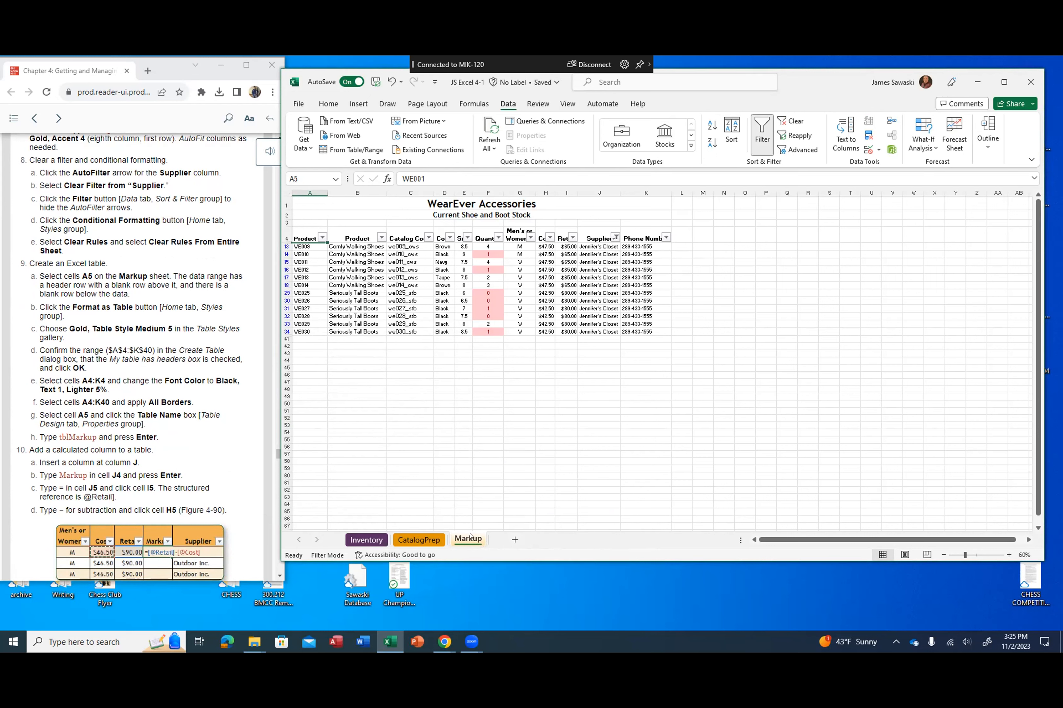
{"action": "left_click", "coordinate": [361, 539]}
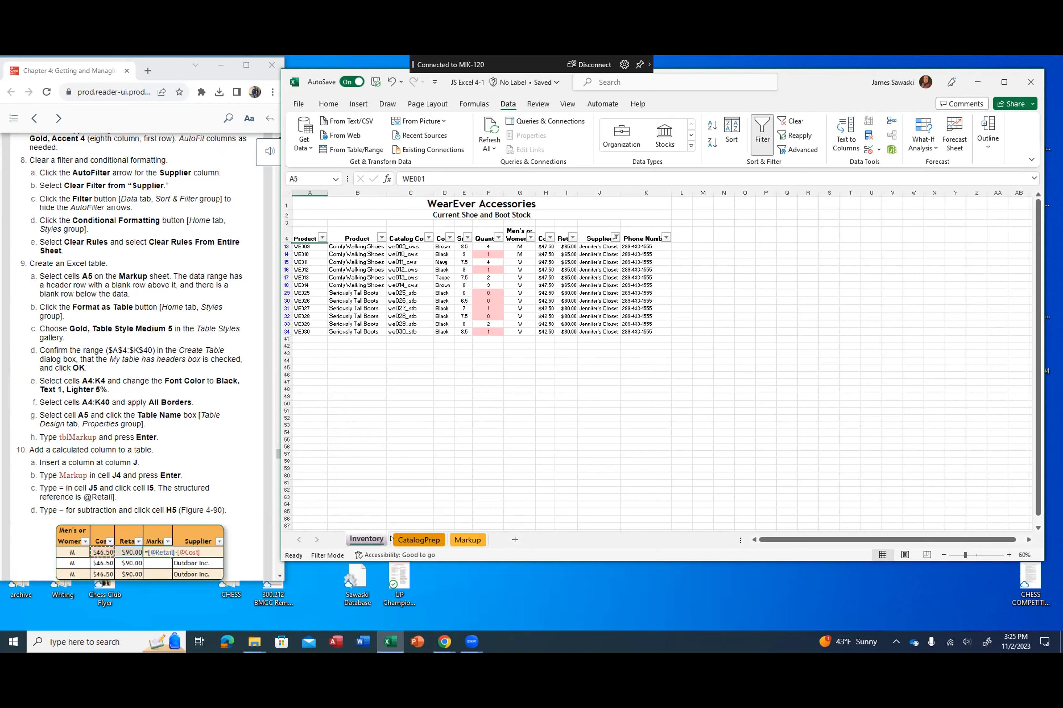
{"action": "left_click", "coordinate": [466, 539]}
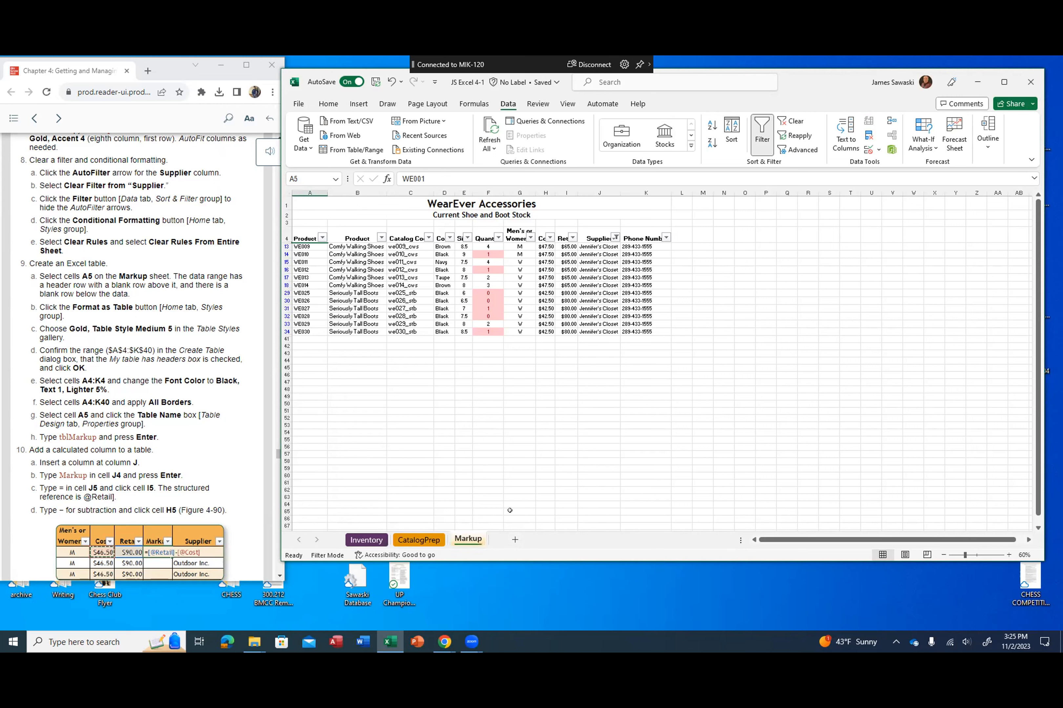
{"action": "left_click", "coordinate": [616, 237]}
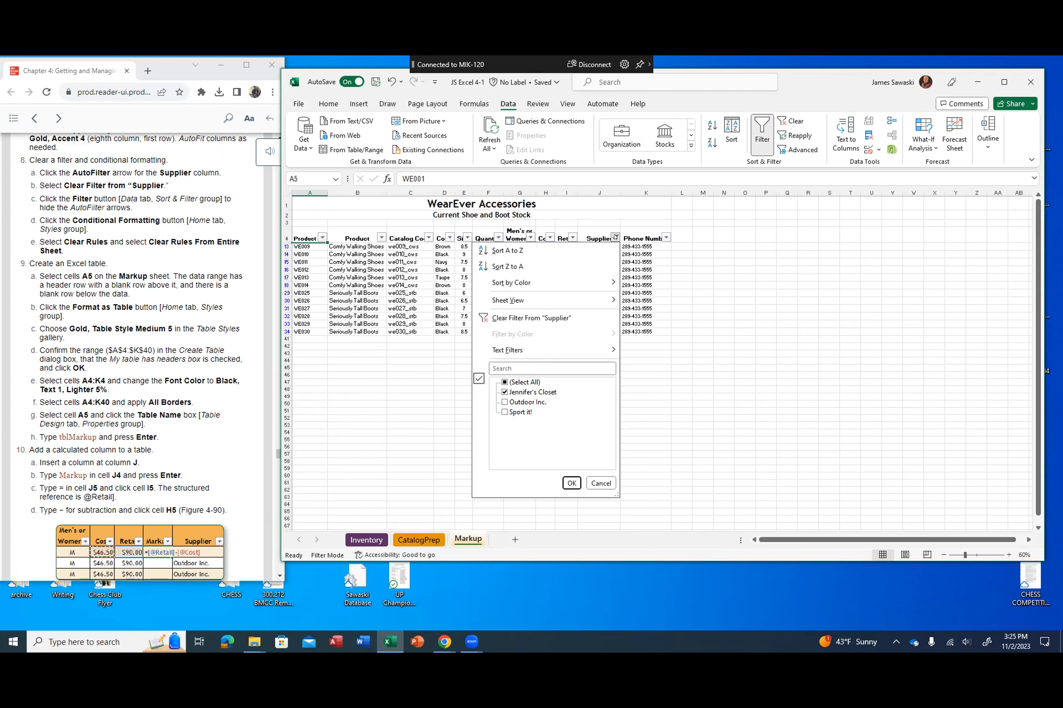
{"action": "left_click", "coordinate": [553, 315]}
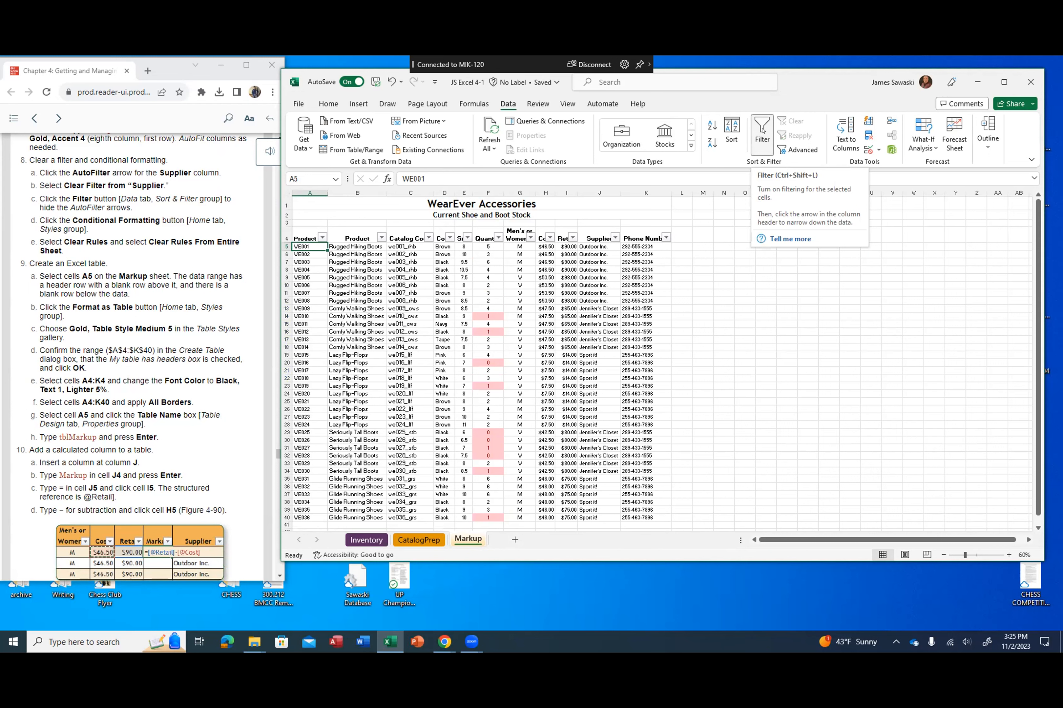
{"action": "left_click", "coordinate": [762, 131]}
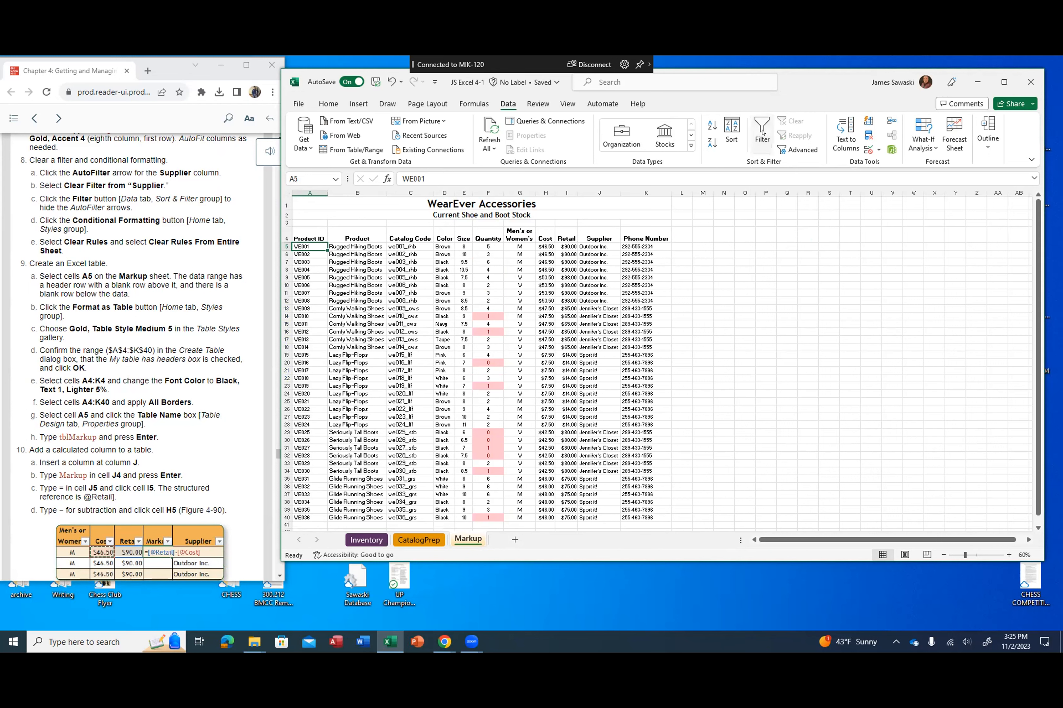
{"action": "left_click", "coordinate": [762, 131]}
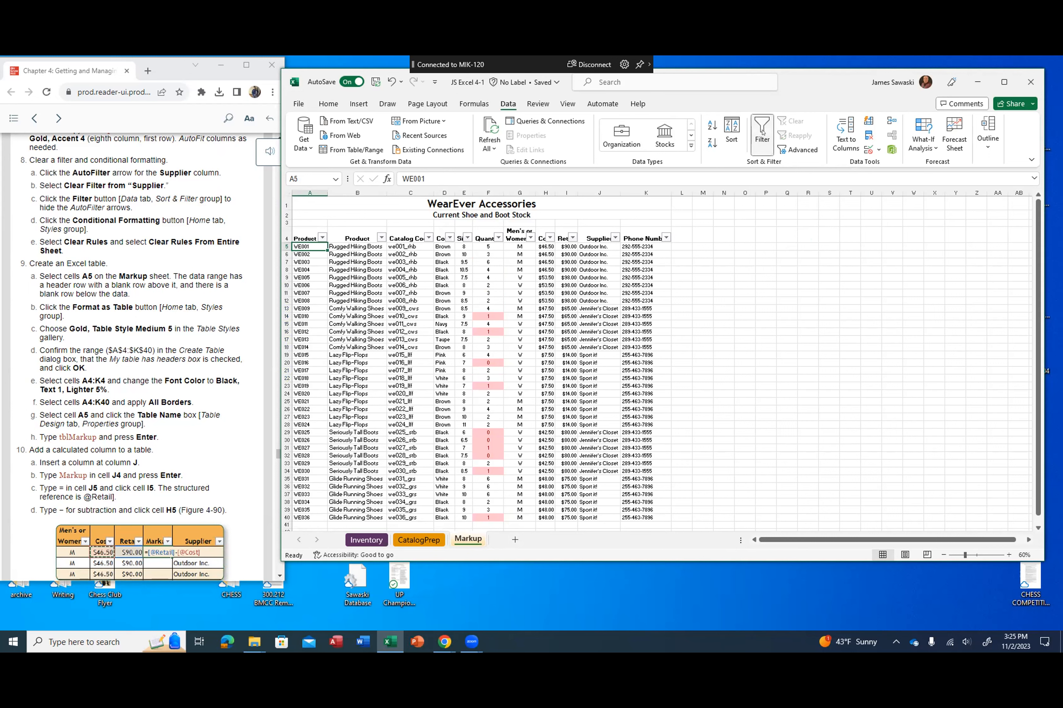
{"action": "left_click", "coordinate": [762, 133]}
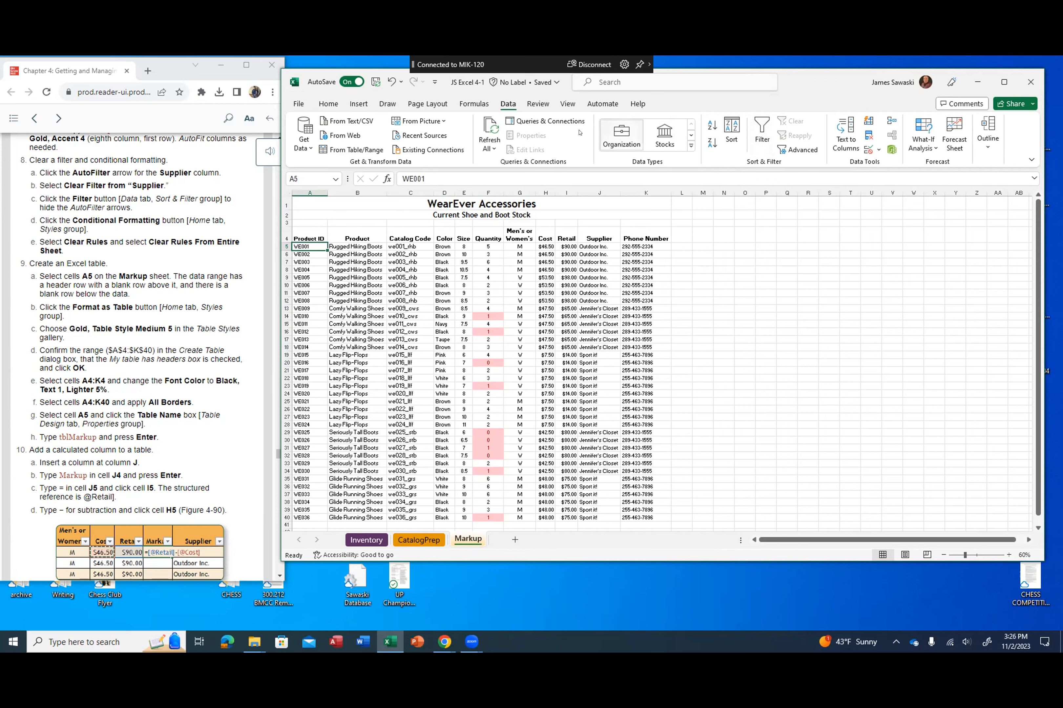
Step: Clear the conditional formatting rules from the entire Markup worksheet
{"action": "left_click", "coordinate": [328, 104]}
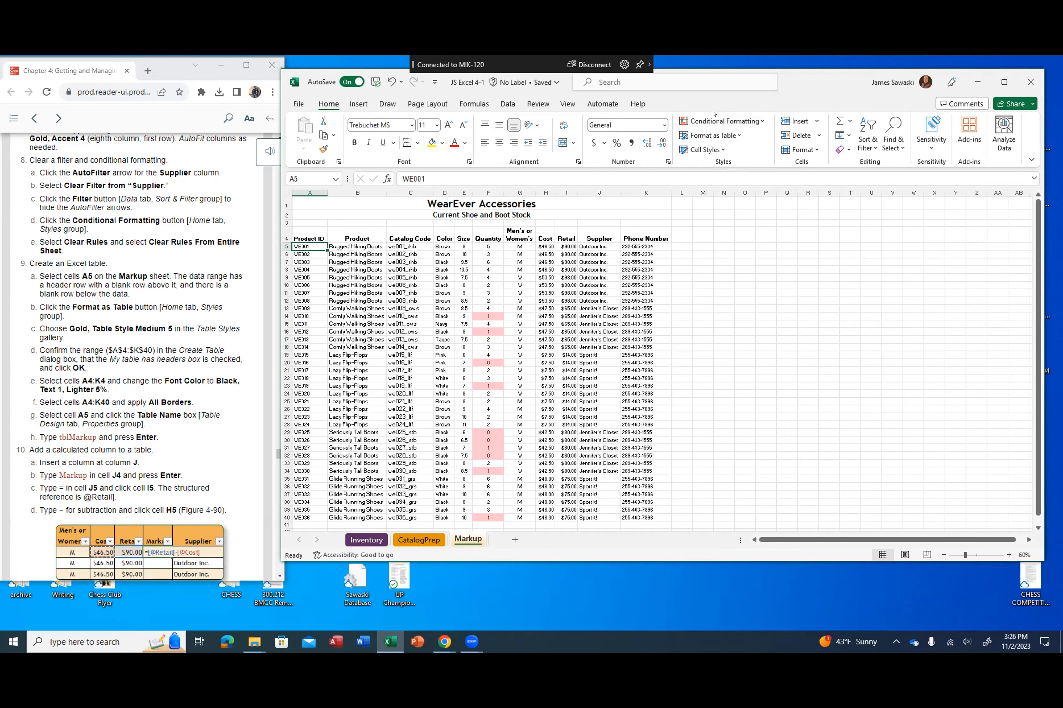
{"action": "left_click", "coordinate": [756, 122]}
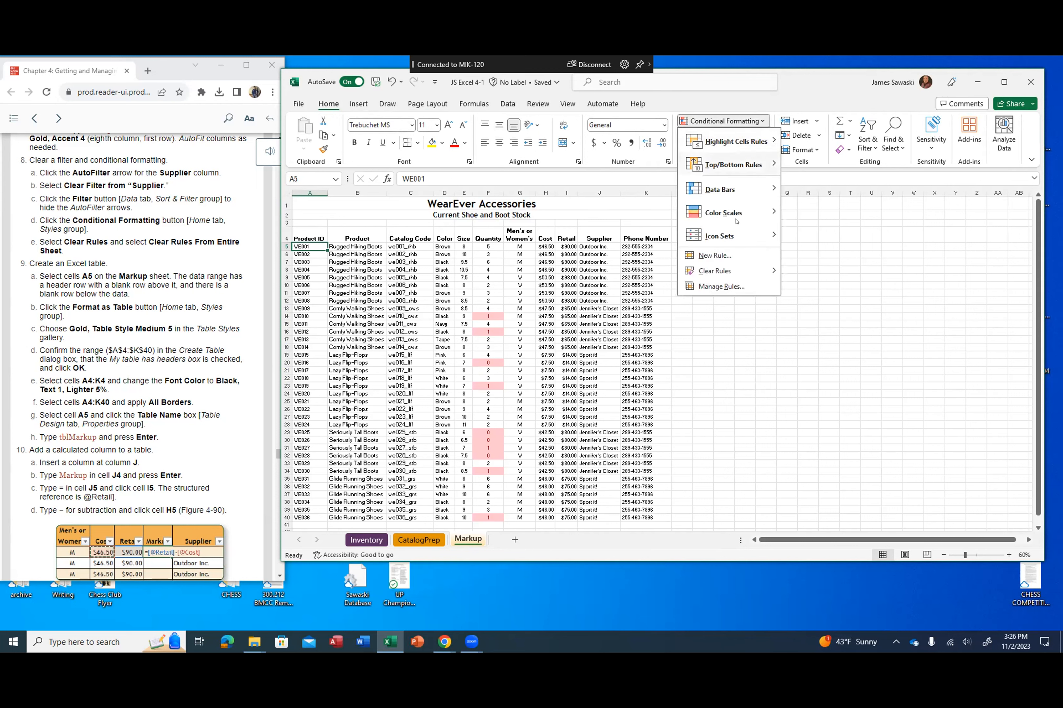
{"action": "mouse_move", "coordinate": [729, 271]}
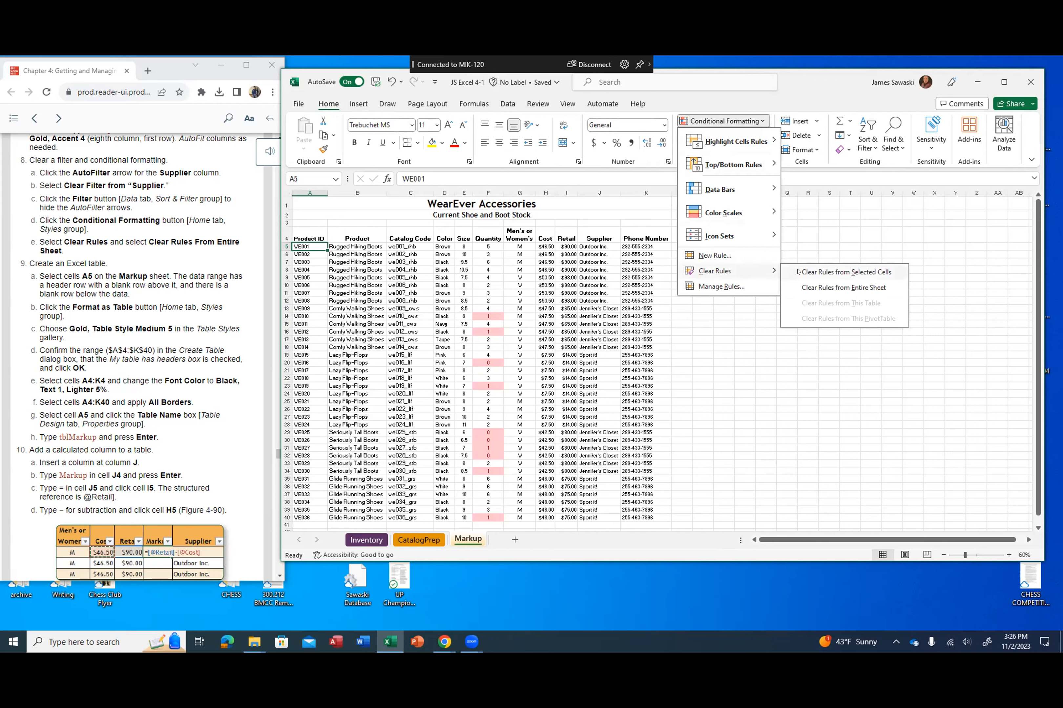
{"action": "left_click", "coordinate": [801, 287]}
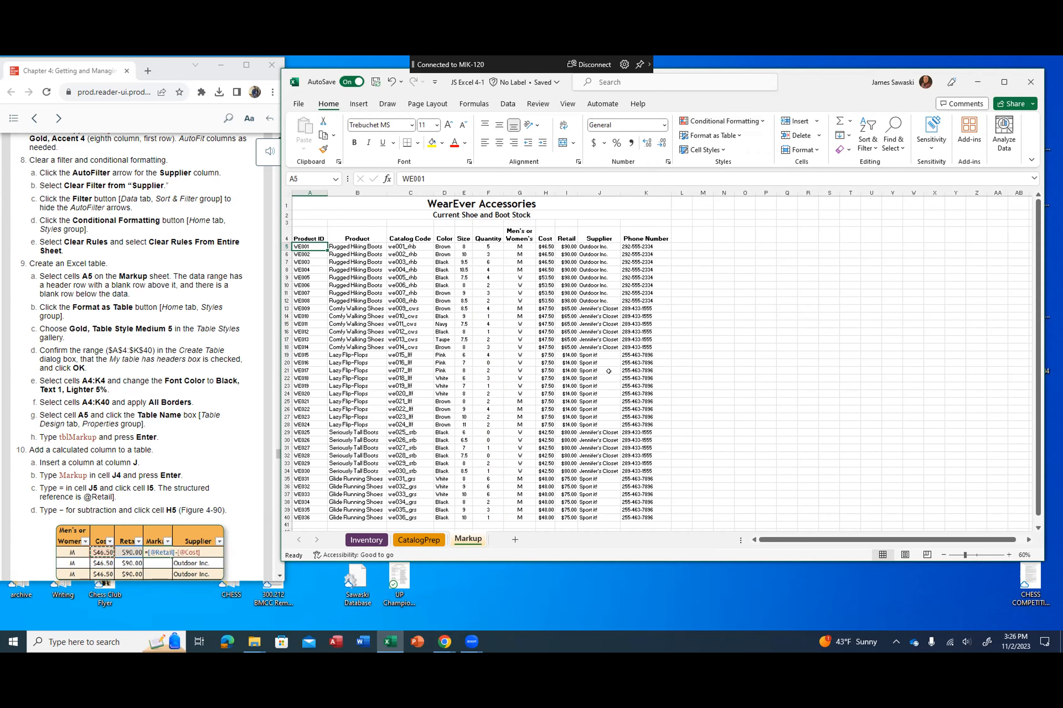
Step: Format the data range A4:K40 as a table with headers, using the Gold, Table Style Medium 5 style
{"action": "scroll", "coordinate": [115, 264], "scroll_direction": "down", "scroll_amount": 3}
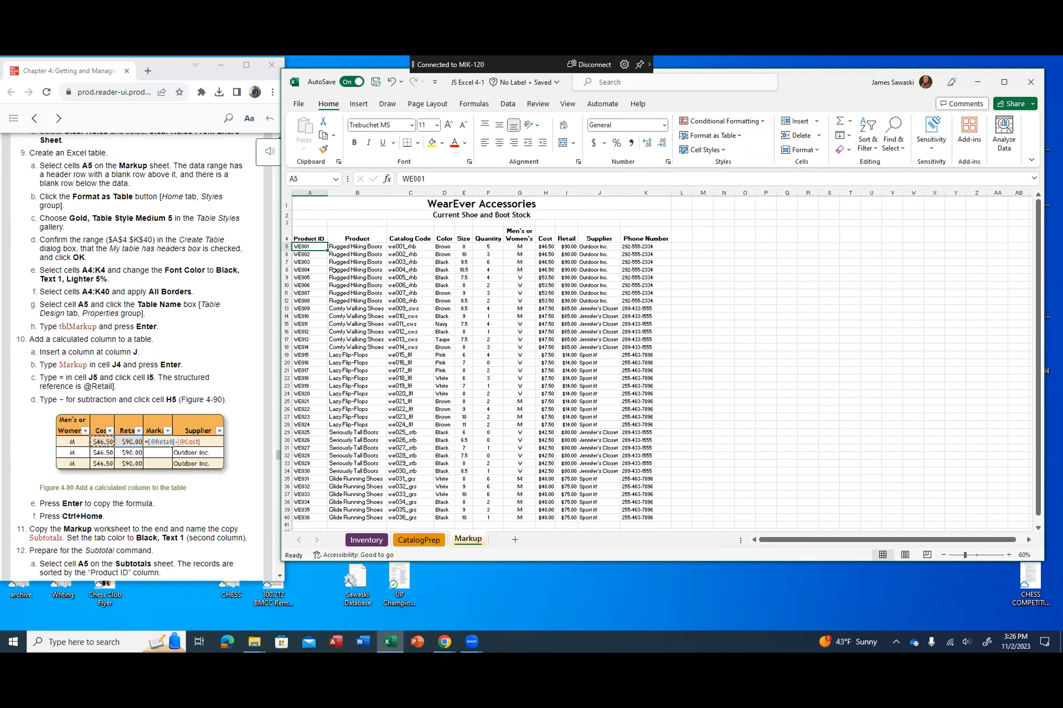
{"action": "left_click", "coordinate": [305, 262]}
{"action": "left_click", "coordinate": [304, 246]}
{"action": "left_click", "coordinate": [738, 136]}
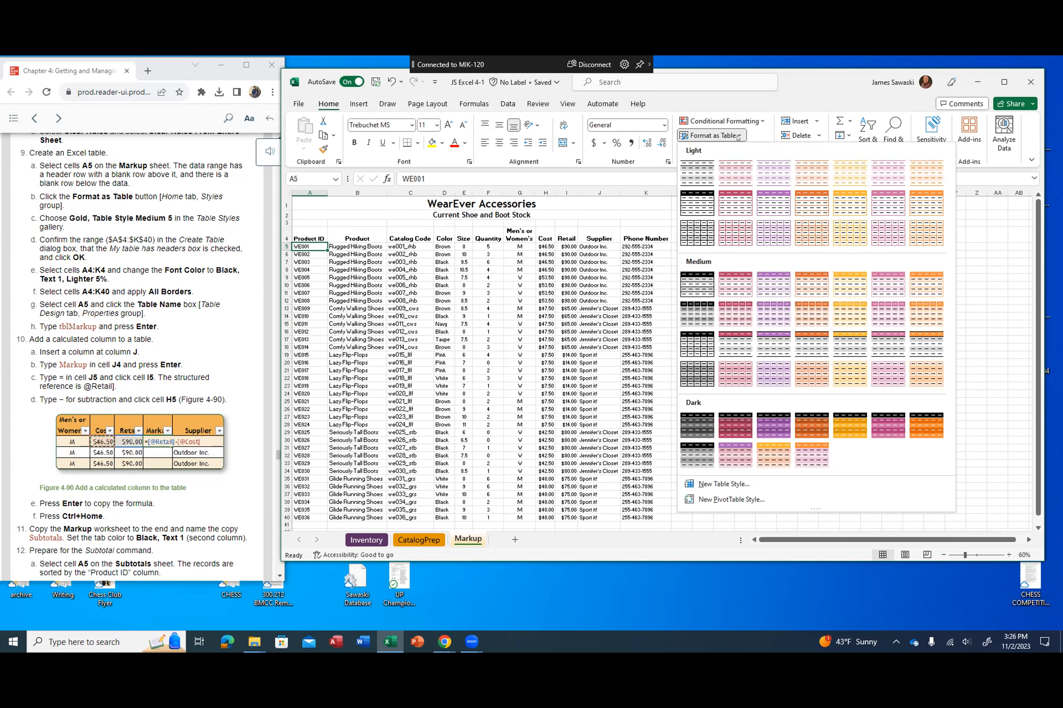
{"action": "left_click", "coordinate": [835, 287]}
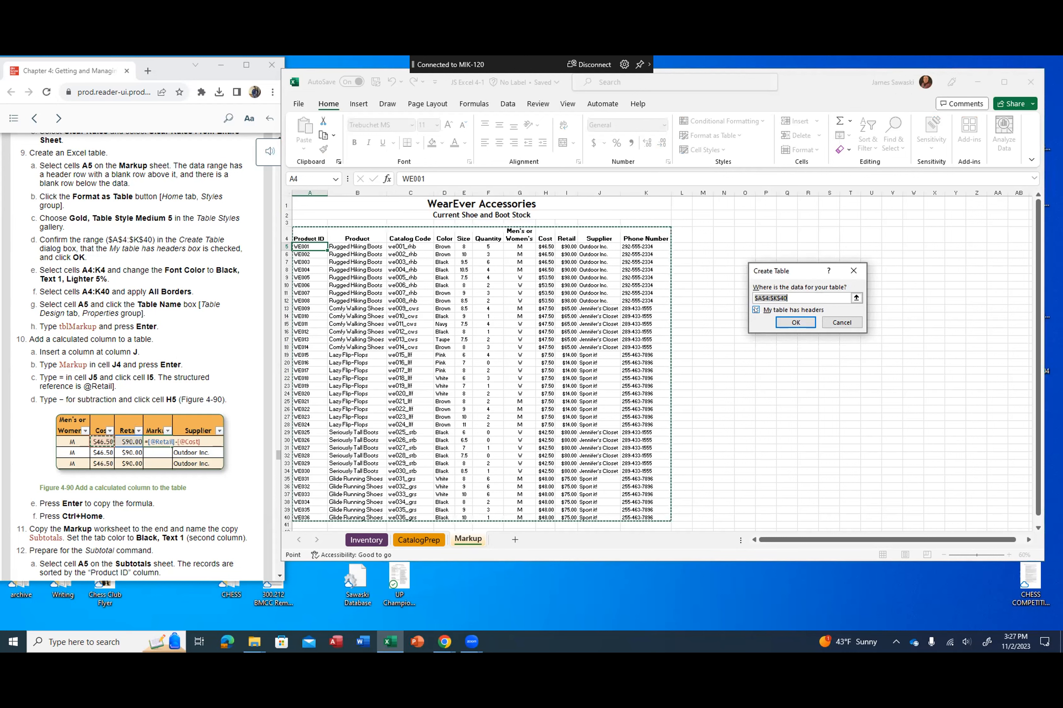
{"action": "left_click", "coordinate": [784, 321]}
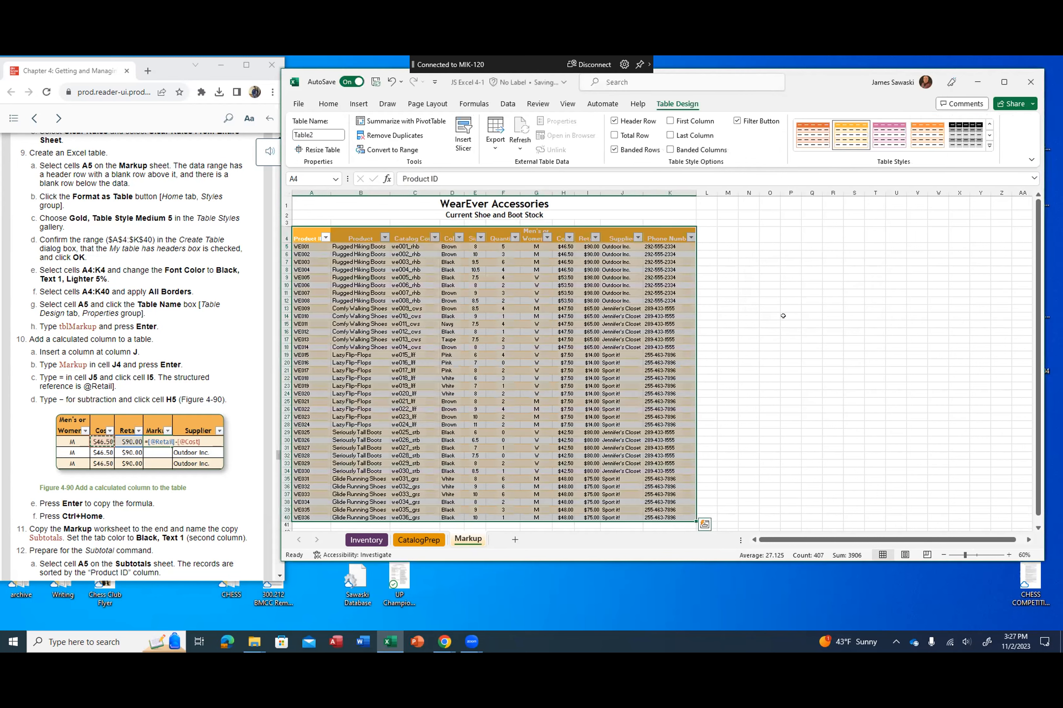
{"action": "left_click", "coordinate": [612, 291]}
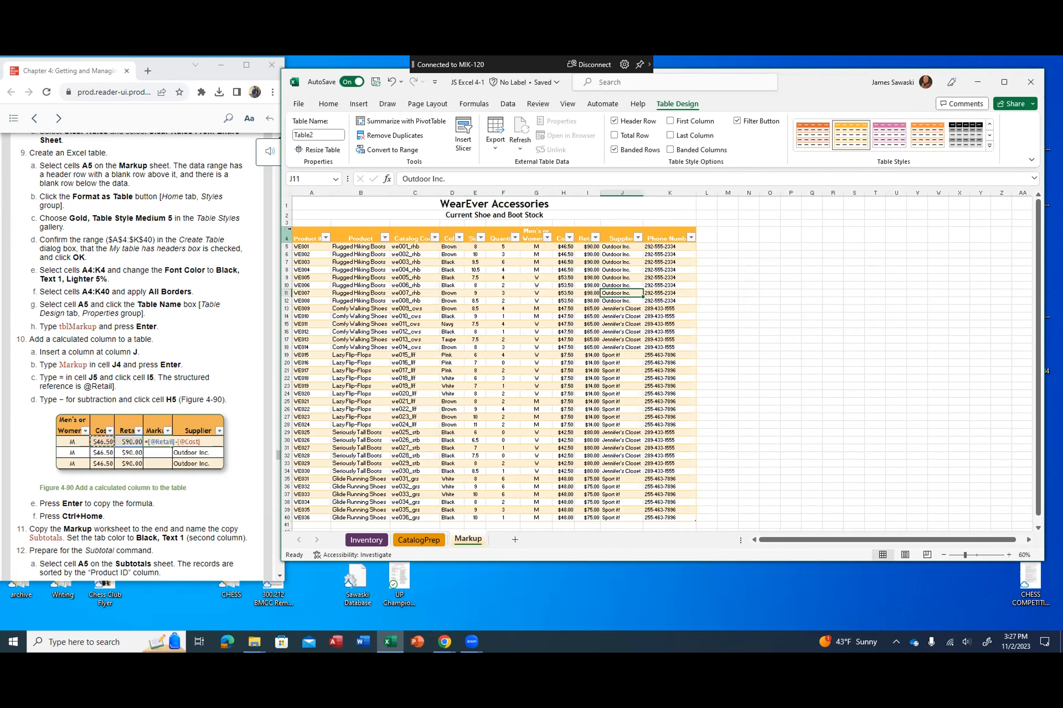
Step: Change the font color of the table header cells A4:K4 to Black, Text 1, Lighter 5%
{"action": "left_click_drag", "start_coordinate": [305, 229], "coordinate": [684, 237]}
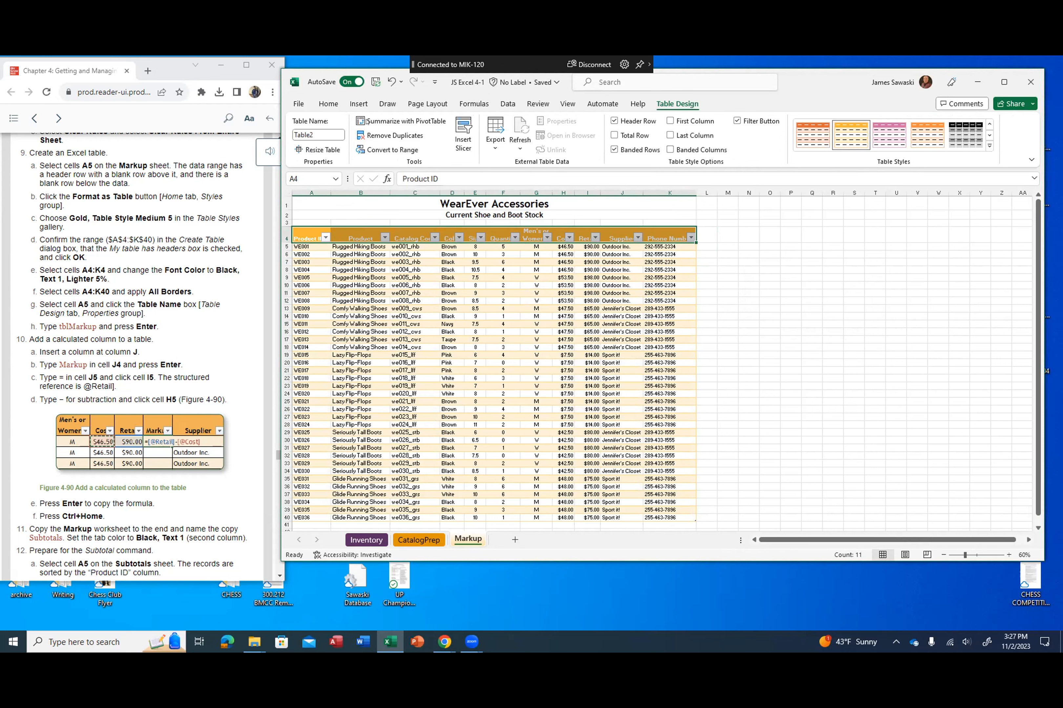
{"action": "left_click", "coordinate": [326, 103]}
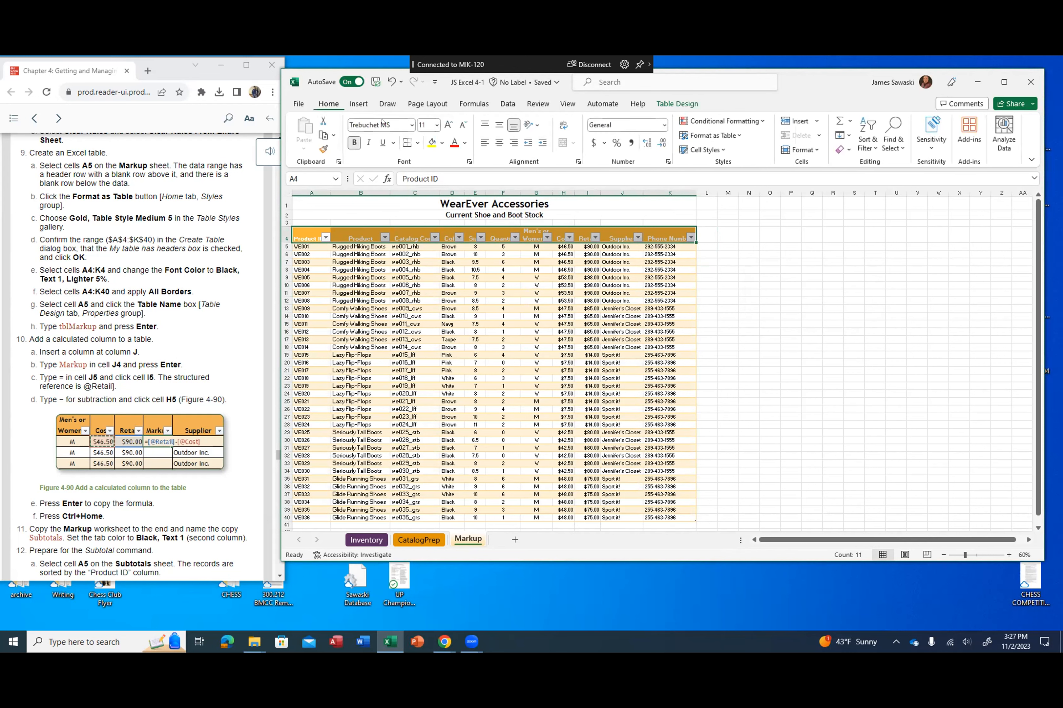
{"action": "left_click", "coordinate": [464, 144]}
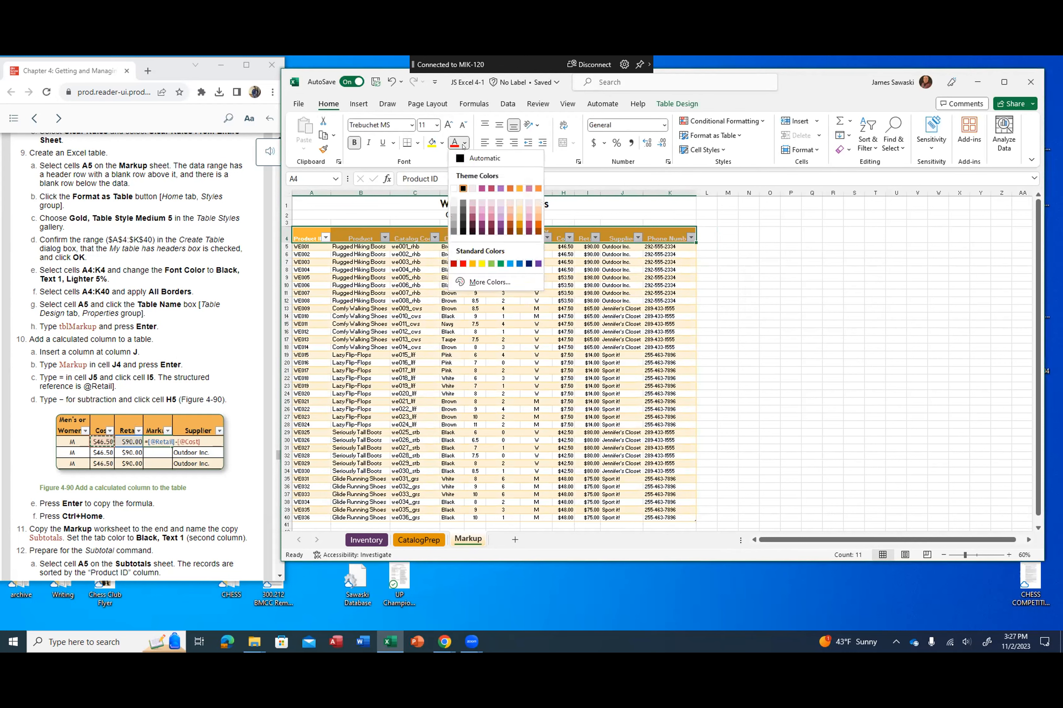
{"action": "left_click", "coordinate": [463, 231]}
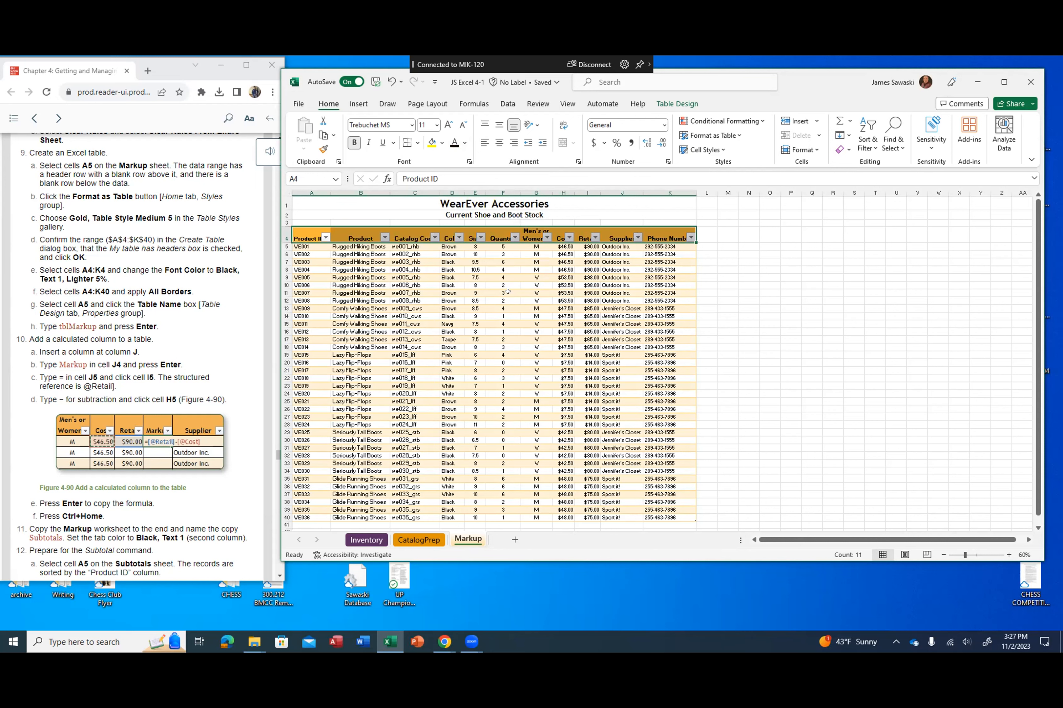
{"action": "left_click", "coordinate": [422, 277]}
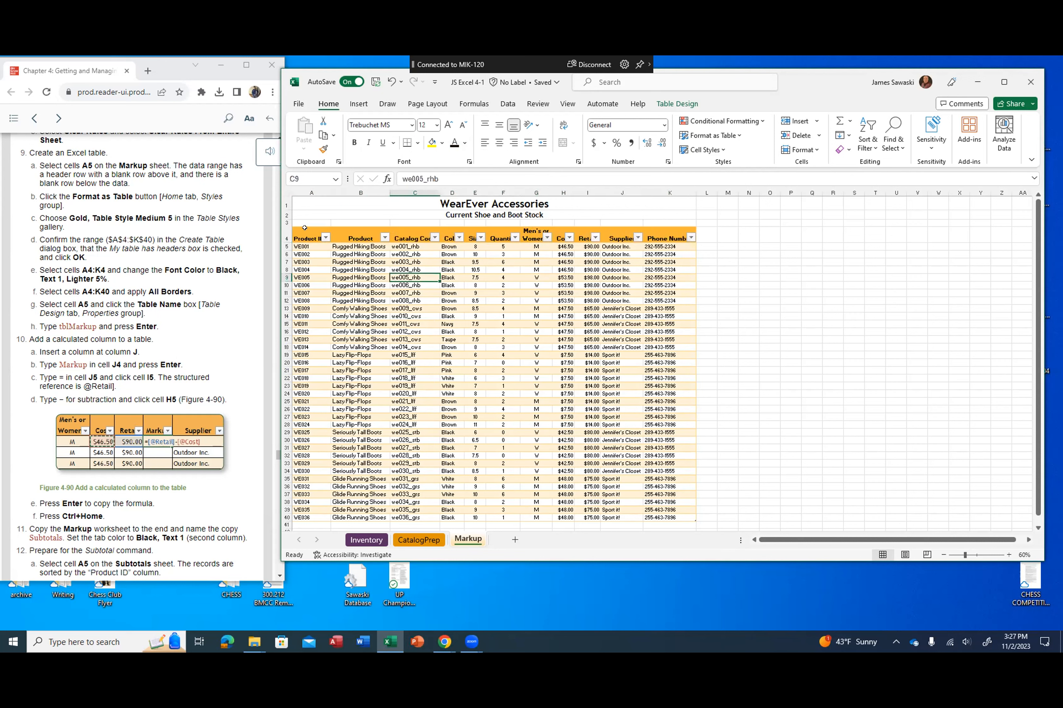
Step: Apply All Borders to the table cells A4:K40
{"action": "double_click", "coordinate": [297, 230]}
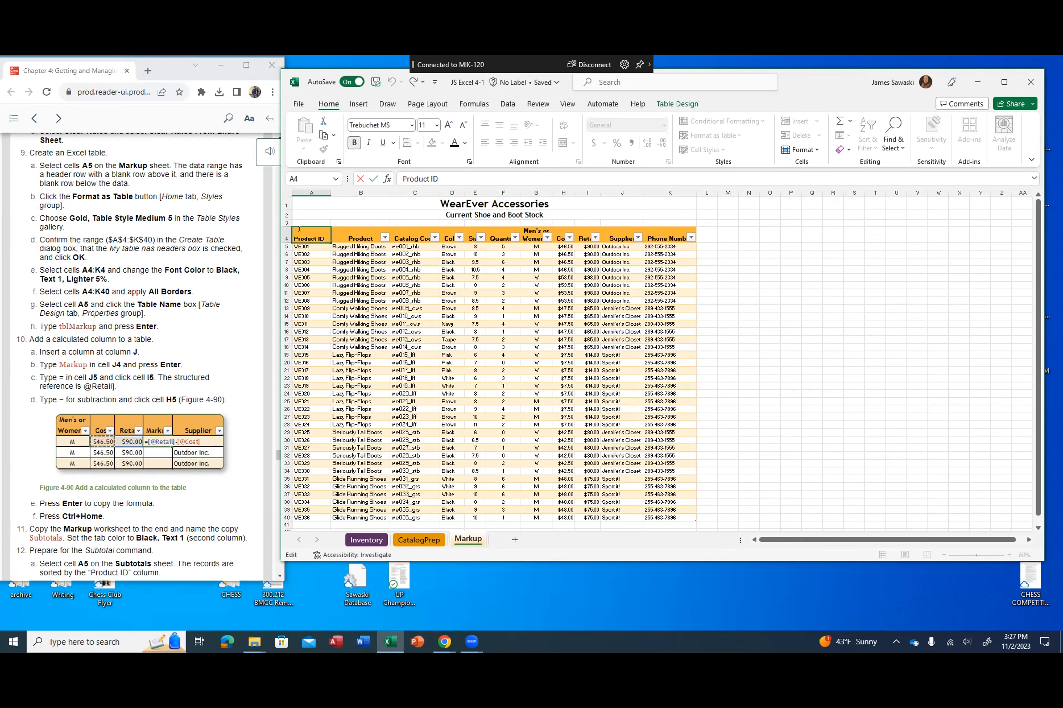
{"action": "left_click", "coordinate": [322, 203]}
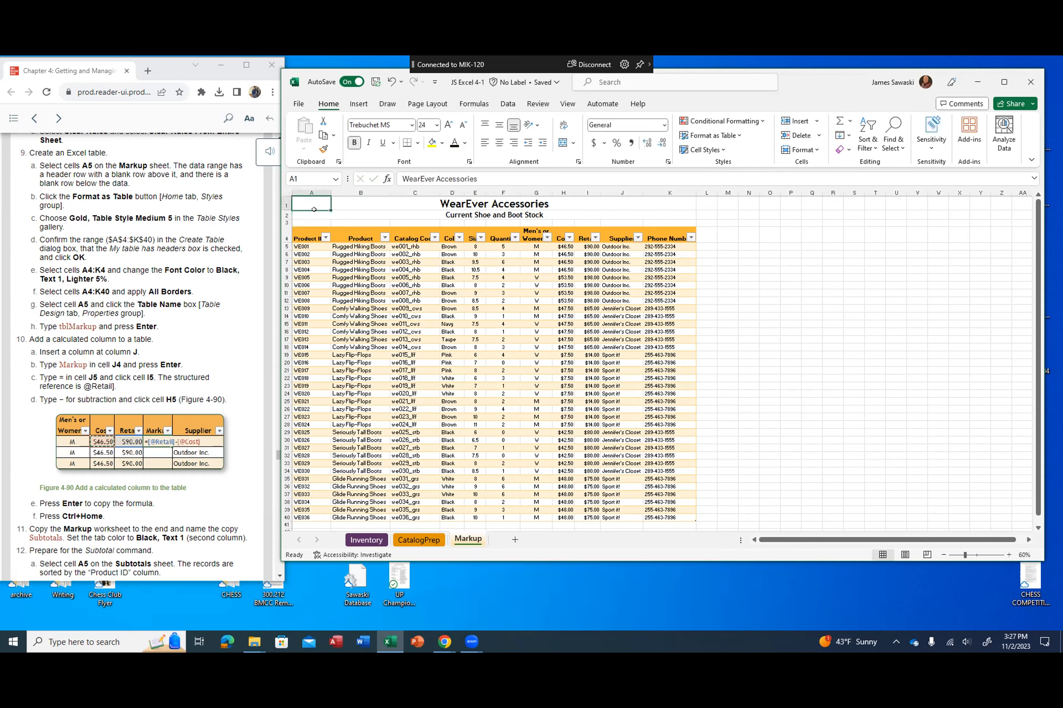
{"action": "left_click_drag", "start_coordinate": [304, 231], "coordinate": [691, 519]}
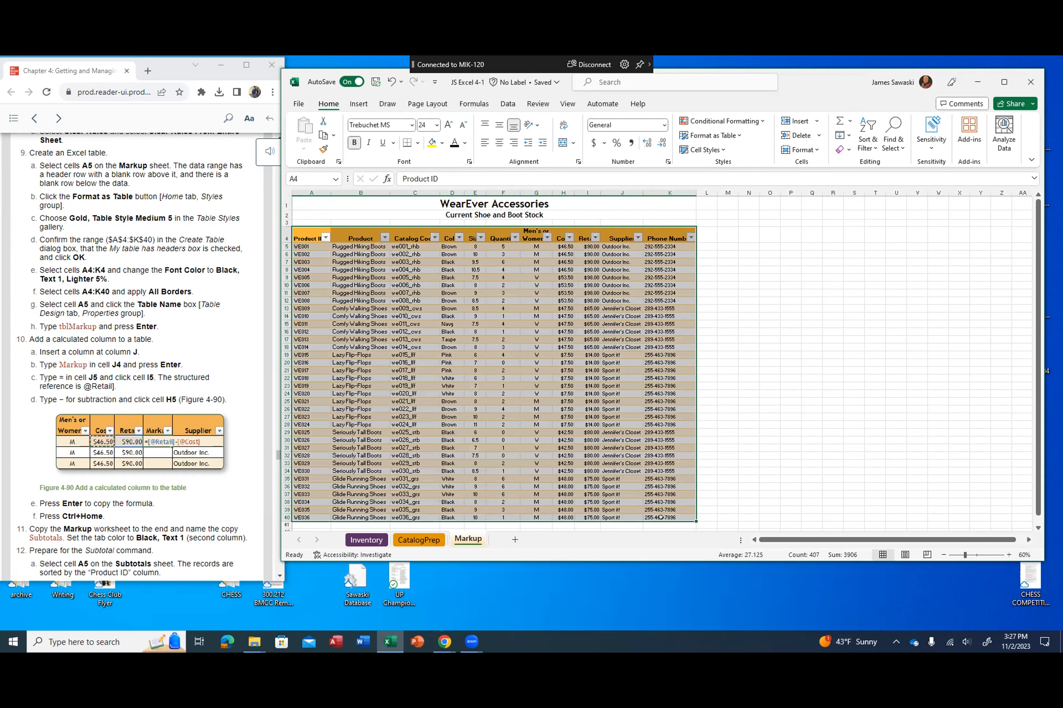
{"action": "left_click", "coordinate": [416, 142]}
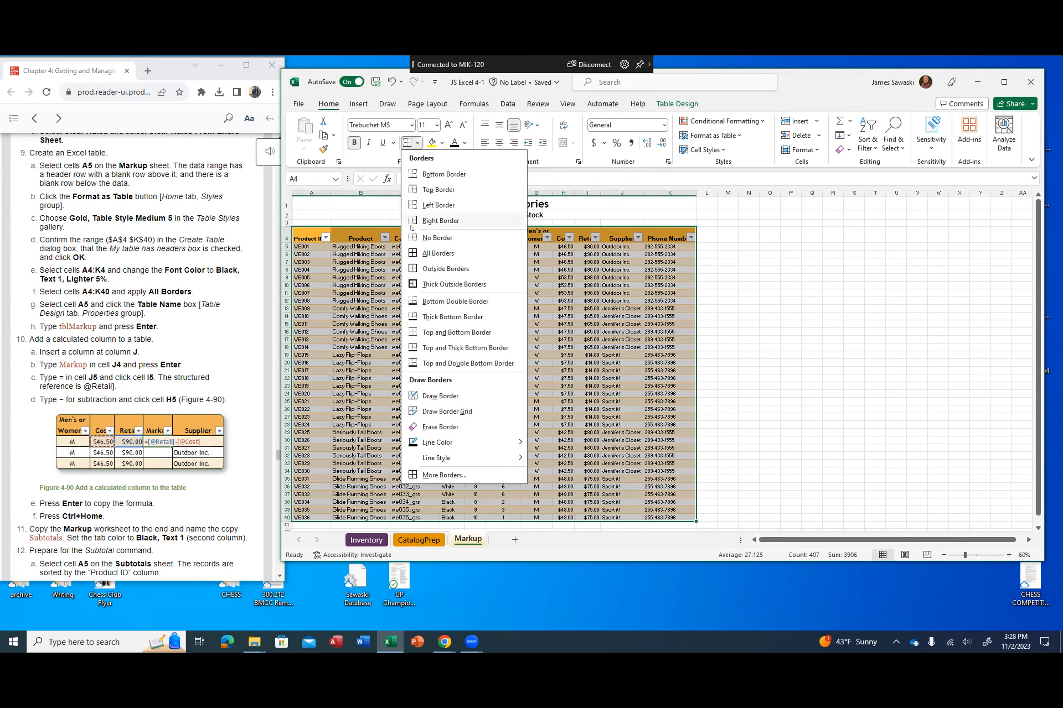
{"action": "left_click", "coordinate": [428, 252]}
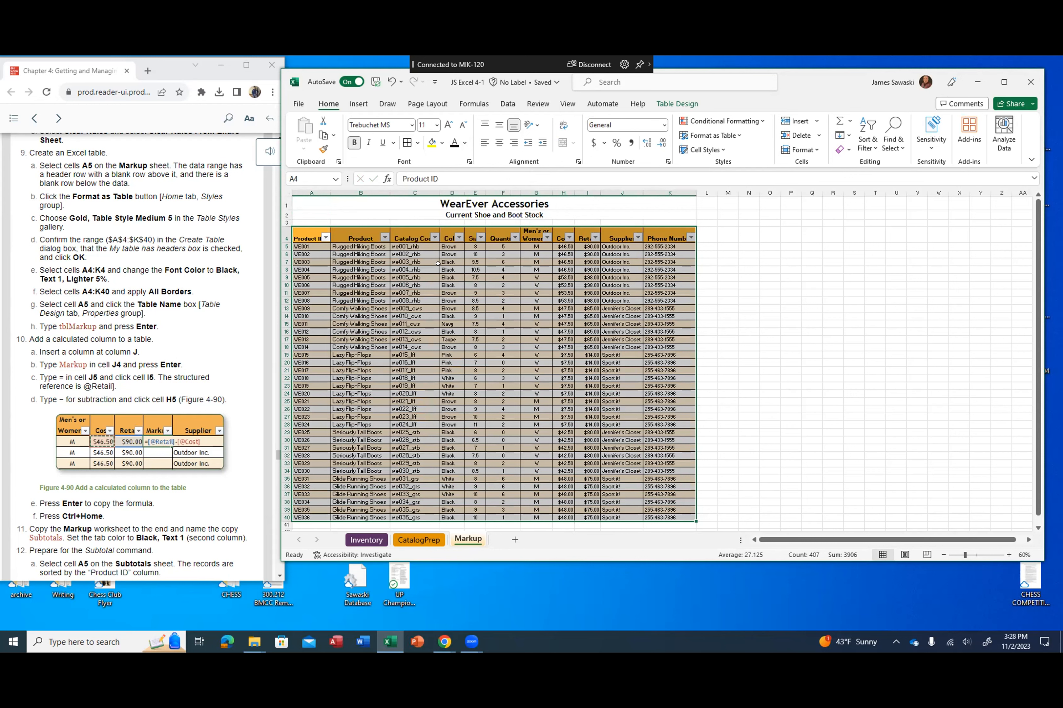
{"action": "left_click", "coordinate": [323, 199]}
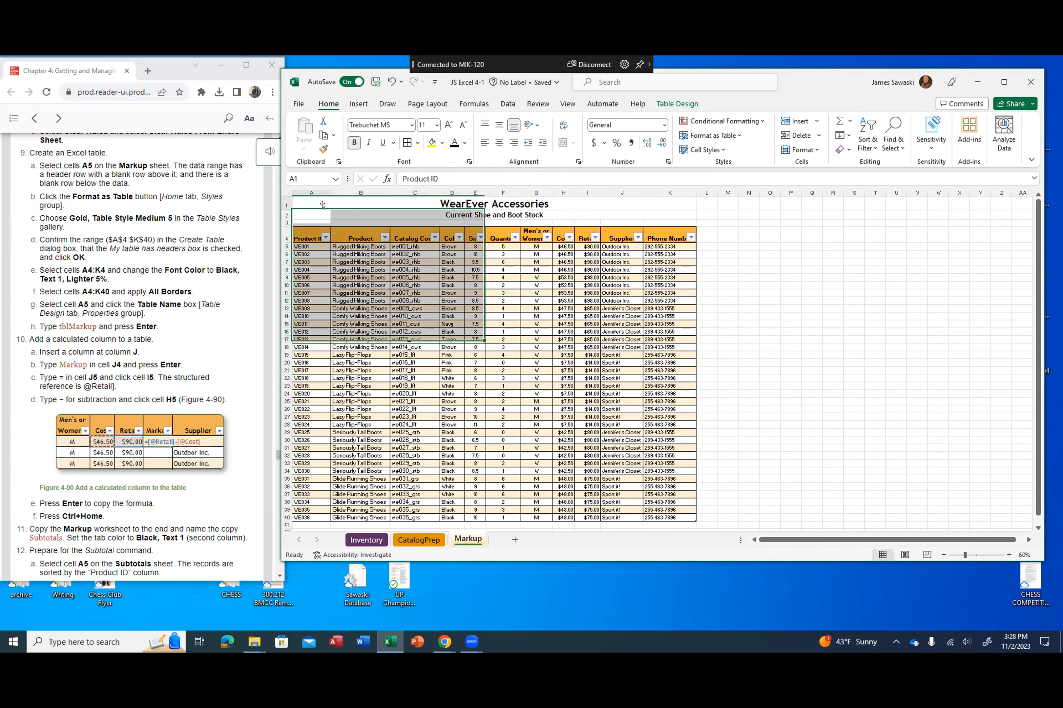
Step: Name the table on the Markup worksheet tblMarkup, starting from cell A5
{"action": "left_click", "coordinate": [297, 245]}
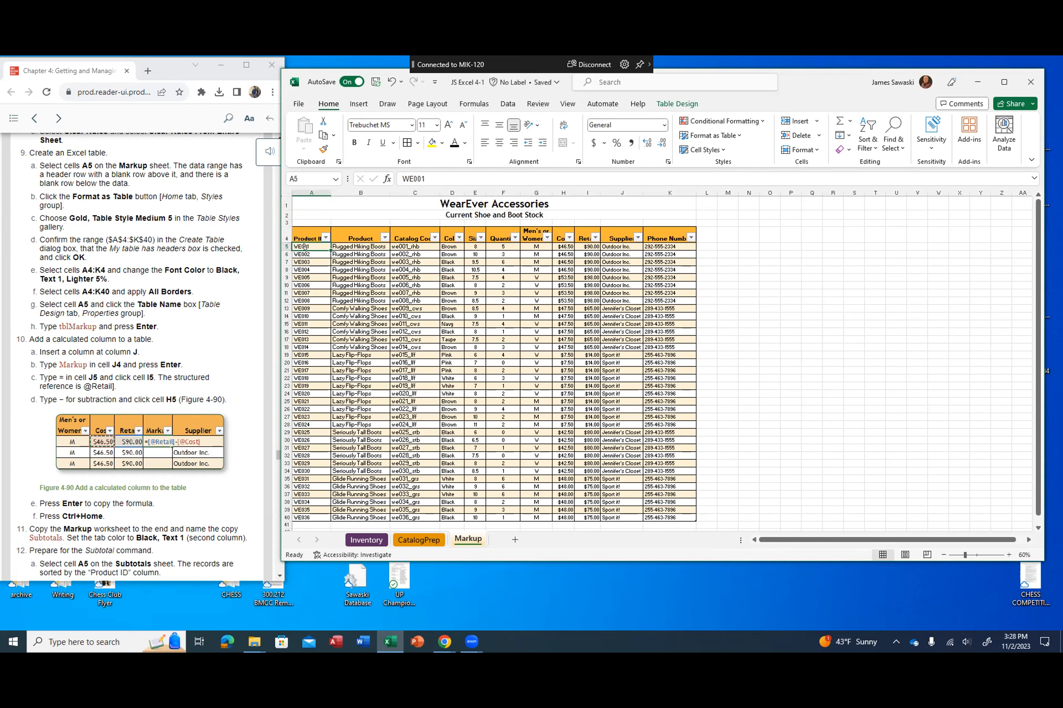
{"action": "left_click", "coordinate": [680, 104]}
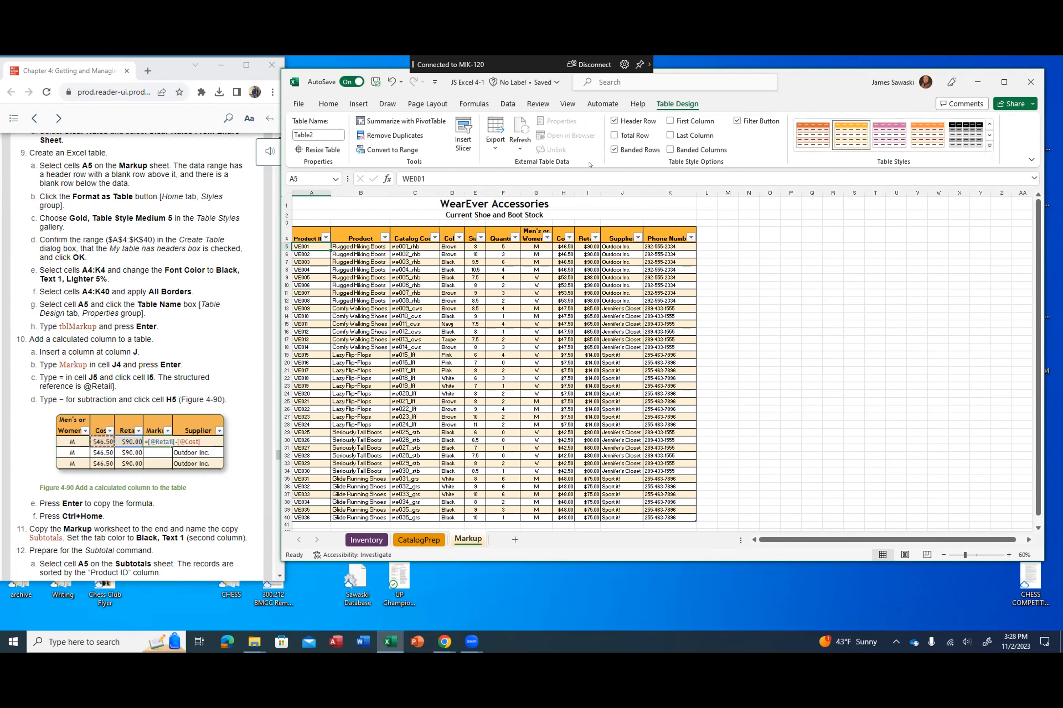
{"action": "left_click", "coordinate": [314, 132]}
{"action": "type", "text": "tblMarkup"}
{"action": "key", "text": "Return"}
Step: Insert a new table column at column J on the Markup sheet and enter Markup as its header in J4
{"action": "scroll", "coordinate": [178, 316], "scroll_direction": "down", "scroll_amount": 4}
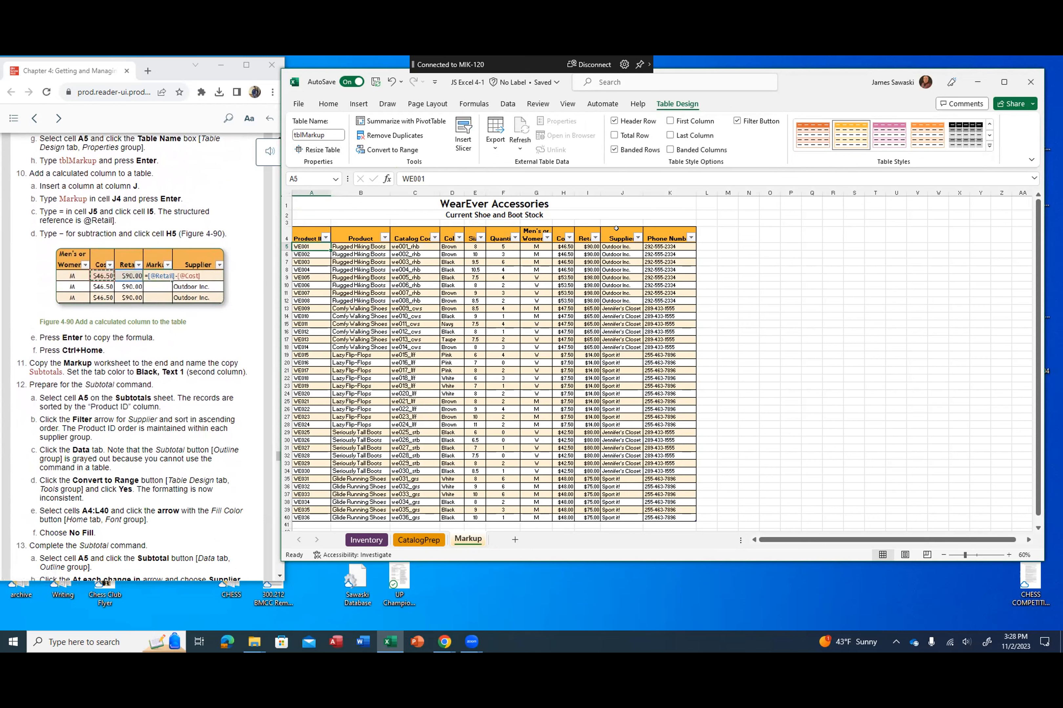
{"action": "left_click", "coordinate": [616, 193]}
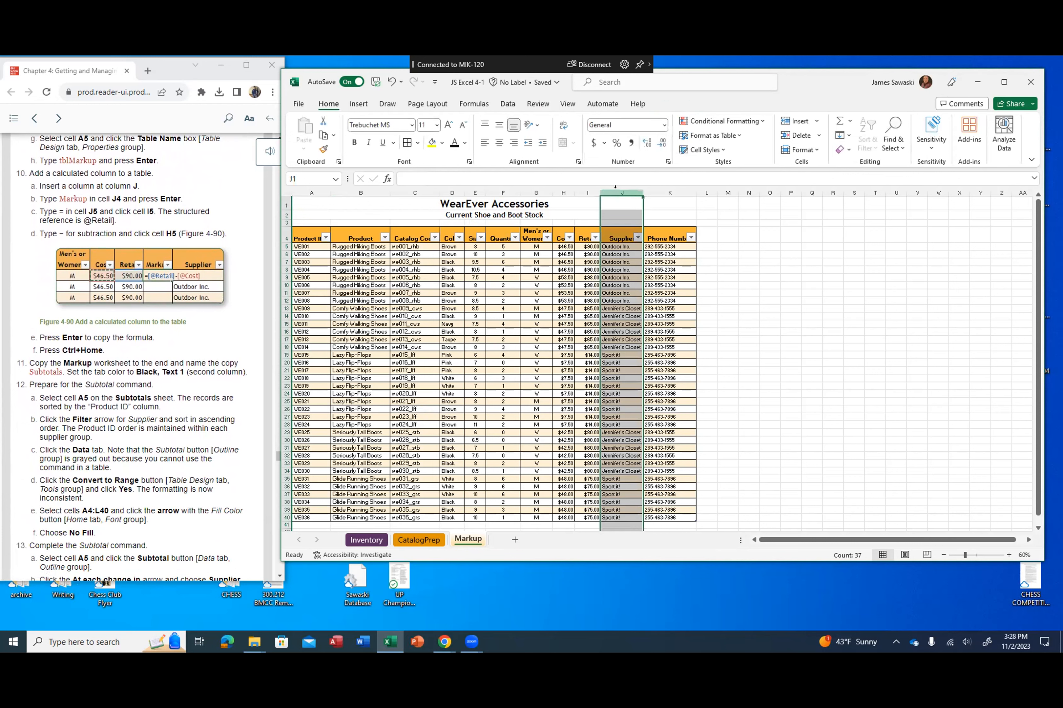
{"action": "right_click", "coordinate": [616, 191]}
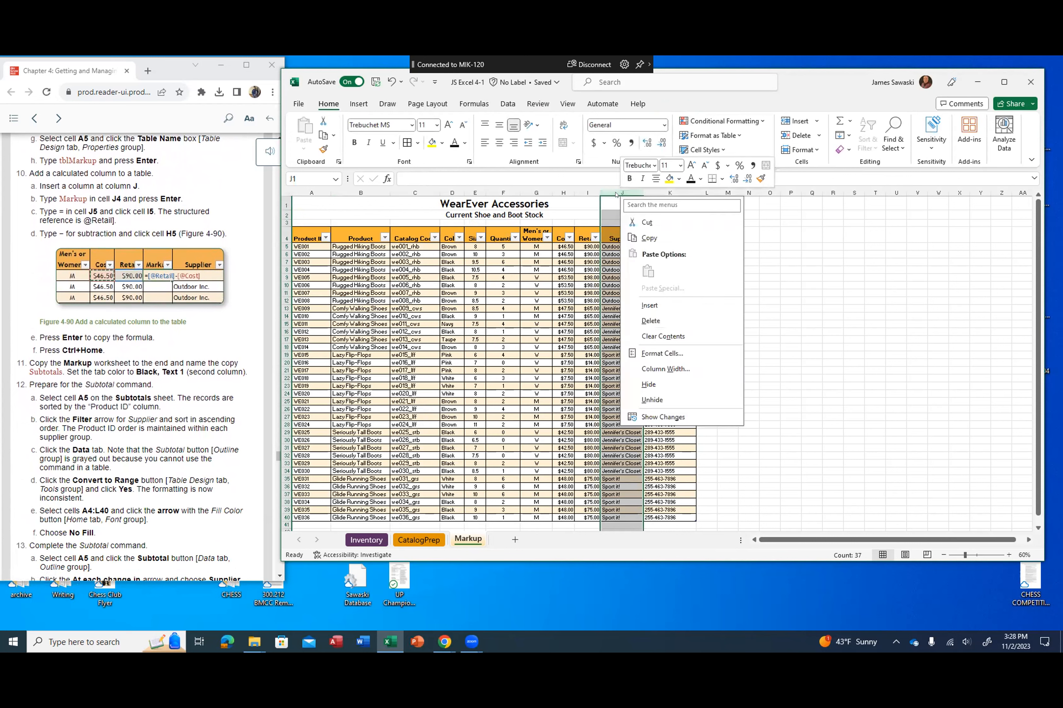
{"action": "left_click", "coordinate": [649, 304]}
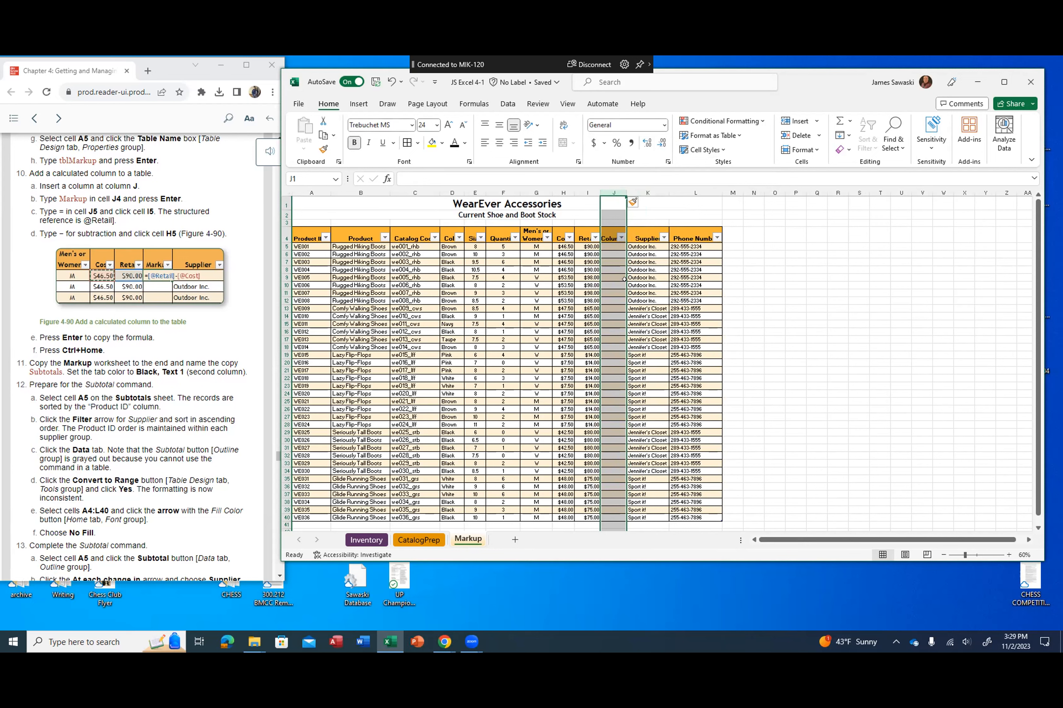
{"action": "left_click", "coordinate": [605, 237]}
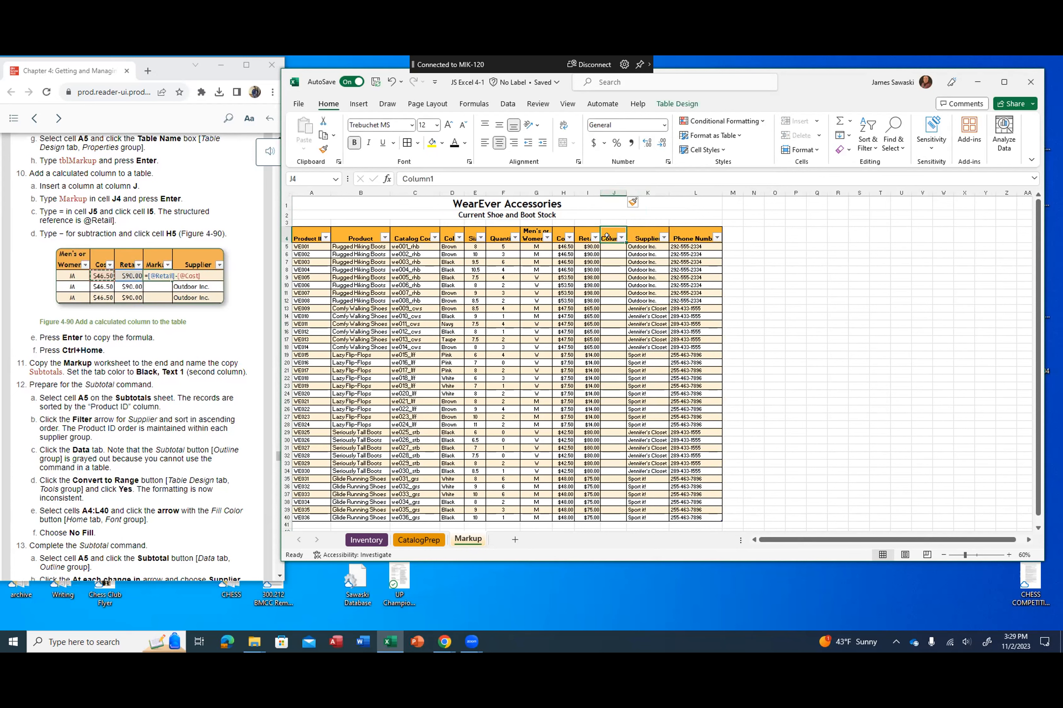
{"action": "type", "text": "Markup"}
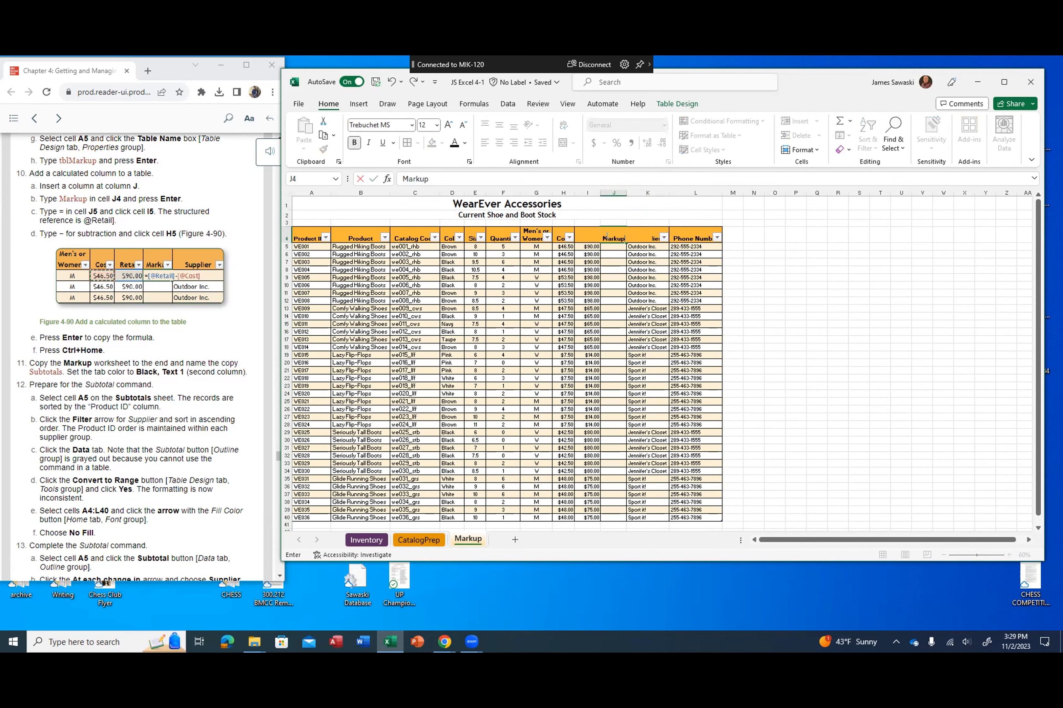
{"action": "key", "text": "Return"}
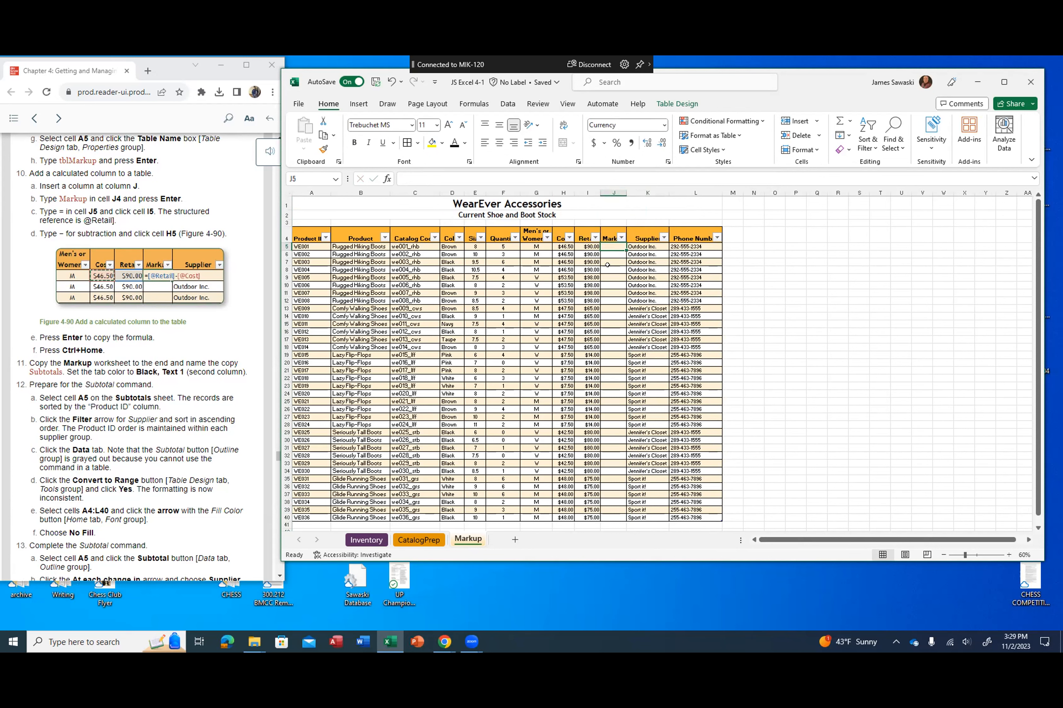
{"action": "type", "text": "="}
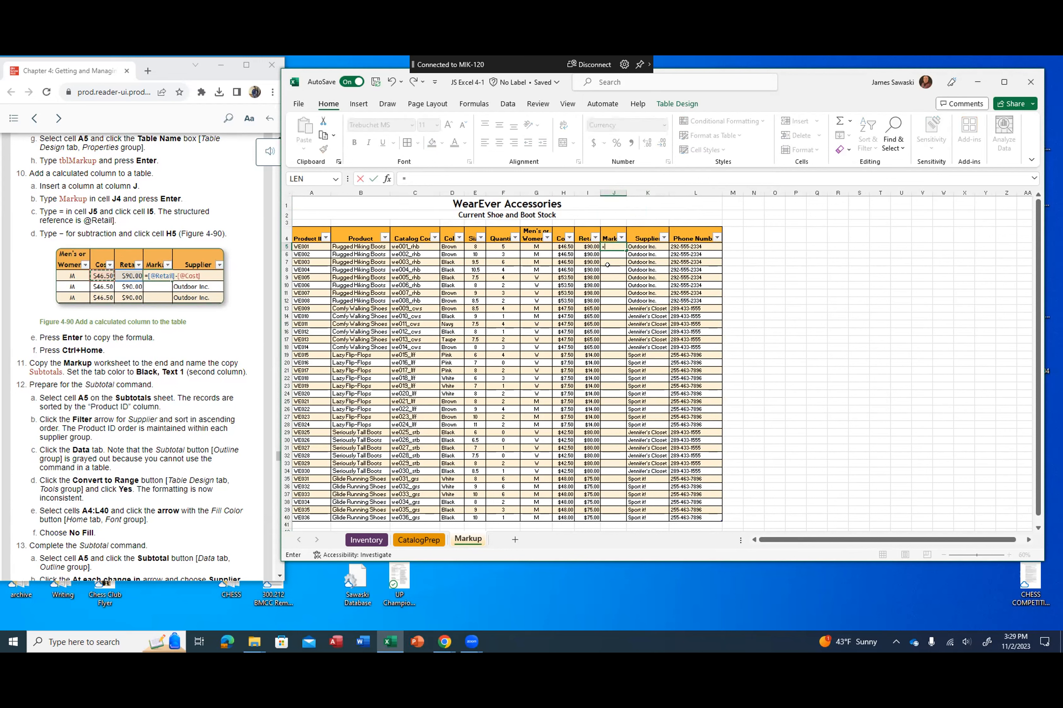
{"action": "left_click", "coordinate": [587, 246]}
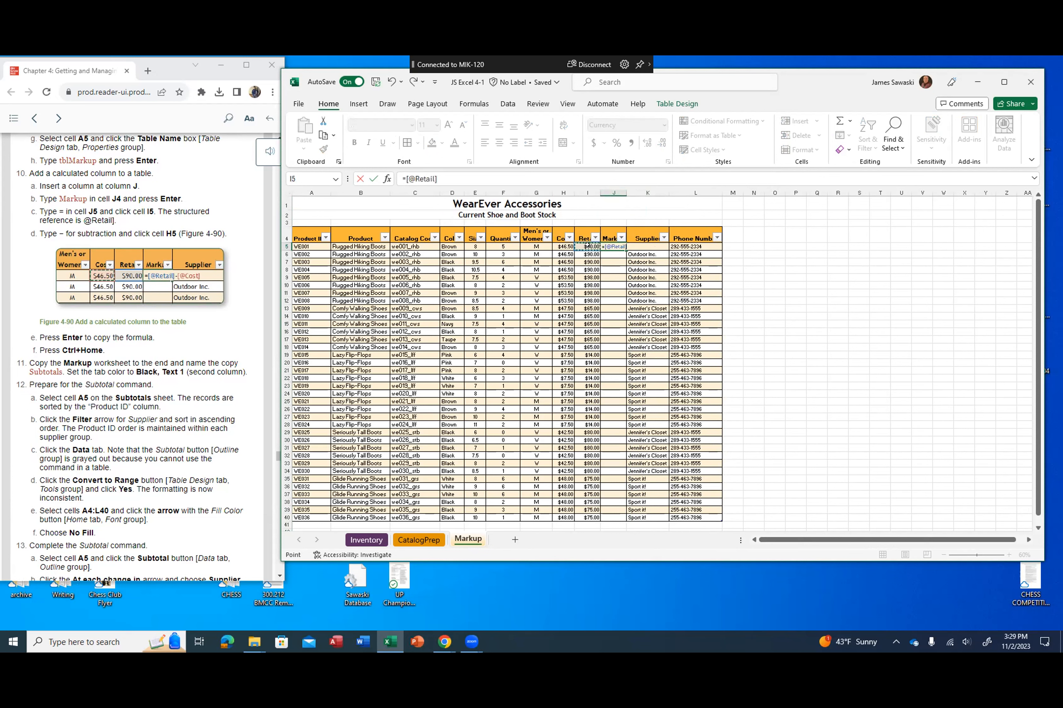
{"action": "type", "text": "-"}
{"action": "left_click", "coordinate": [563, 247]}
{"action": "key", "text": "Return"}
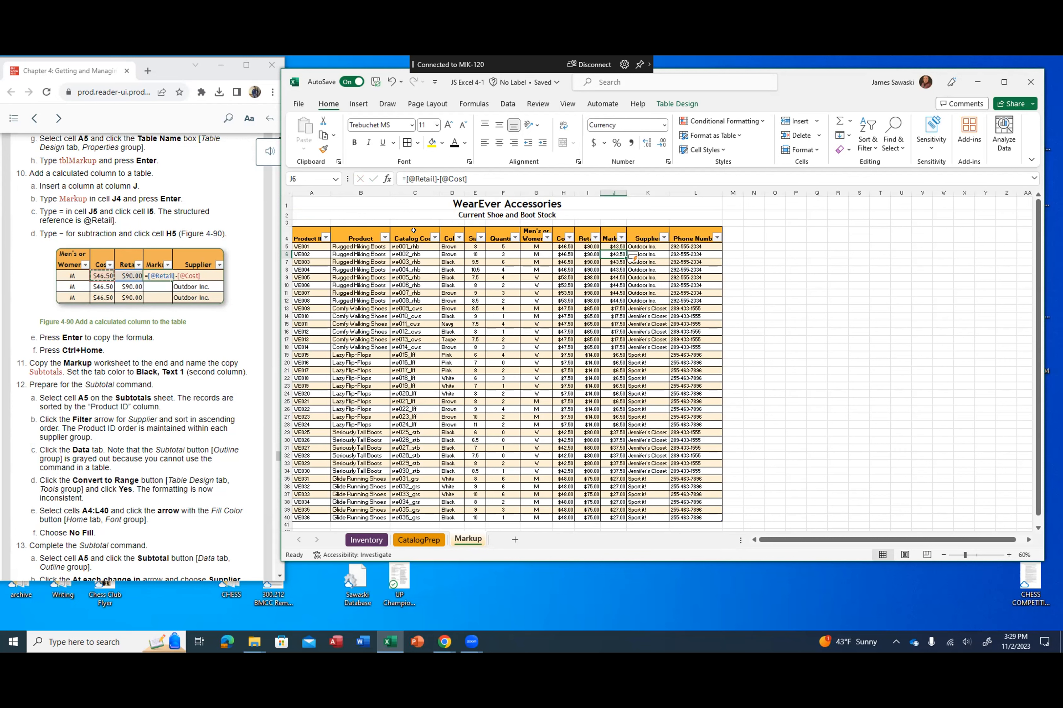
{"action": "key", "text": "ctrl+Home"}
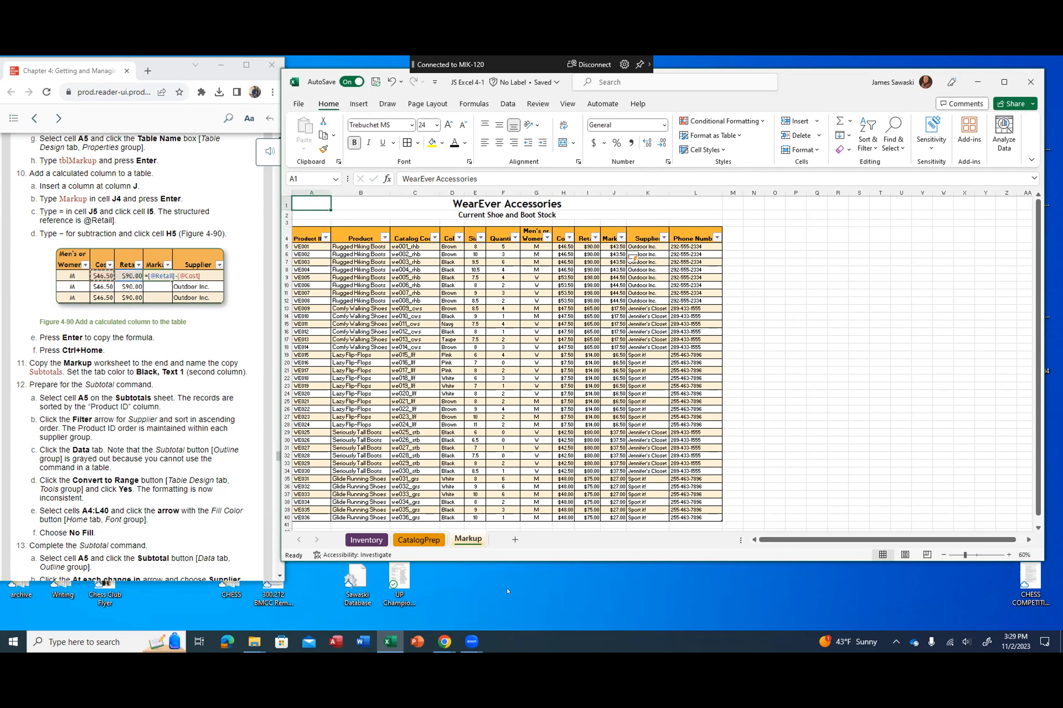
Step: Create a copy of the Markup worksheet at the end of the workbook
{"action": "right_click", "coordinate": [463, 539]}
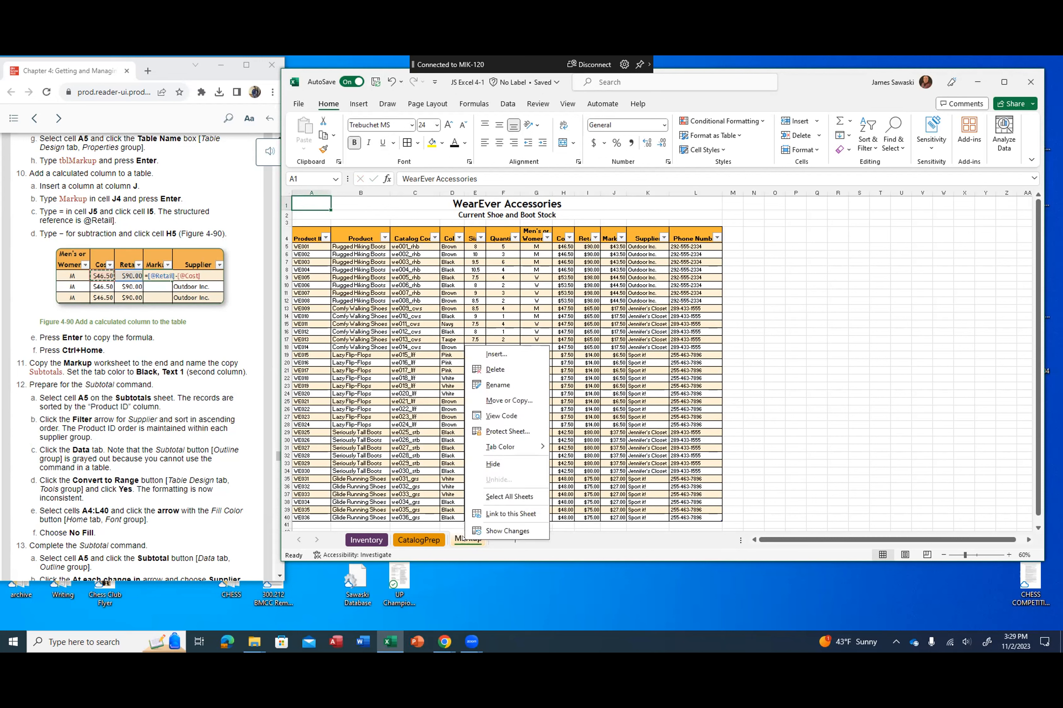
{"action": "left_click", "coordinate": [499, 402]}
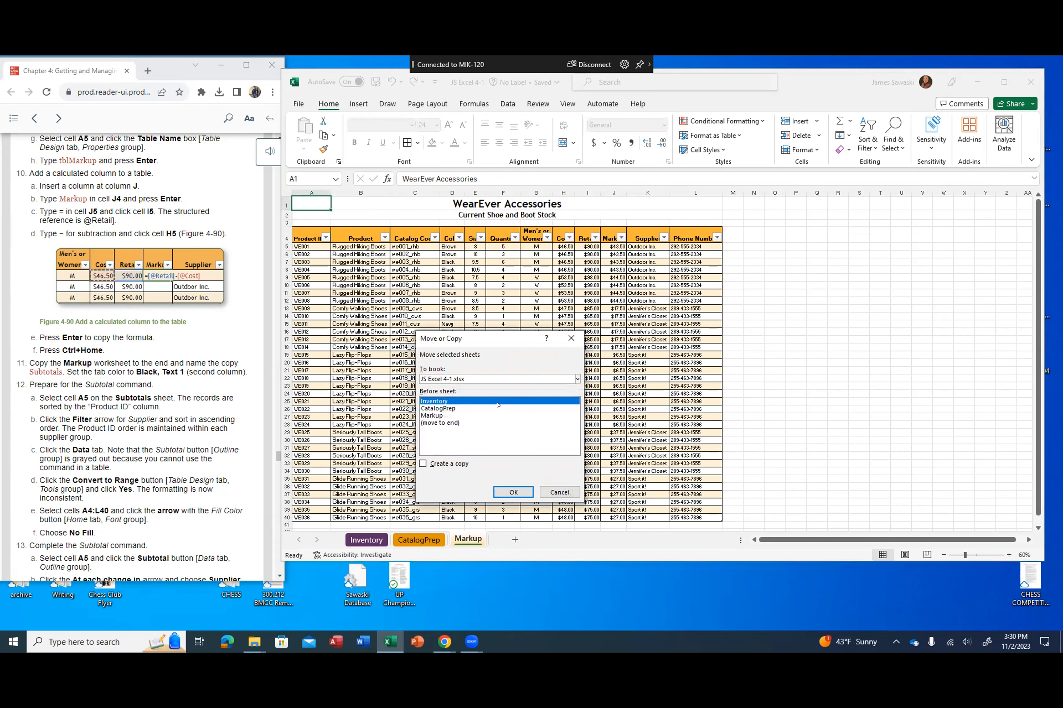
{"action": "left_click", "coordinate": [439, 422]}
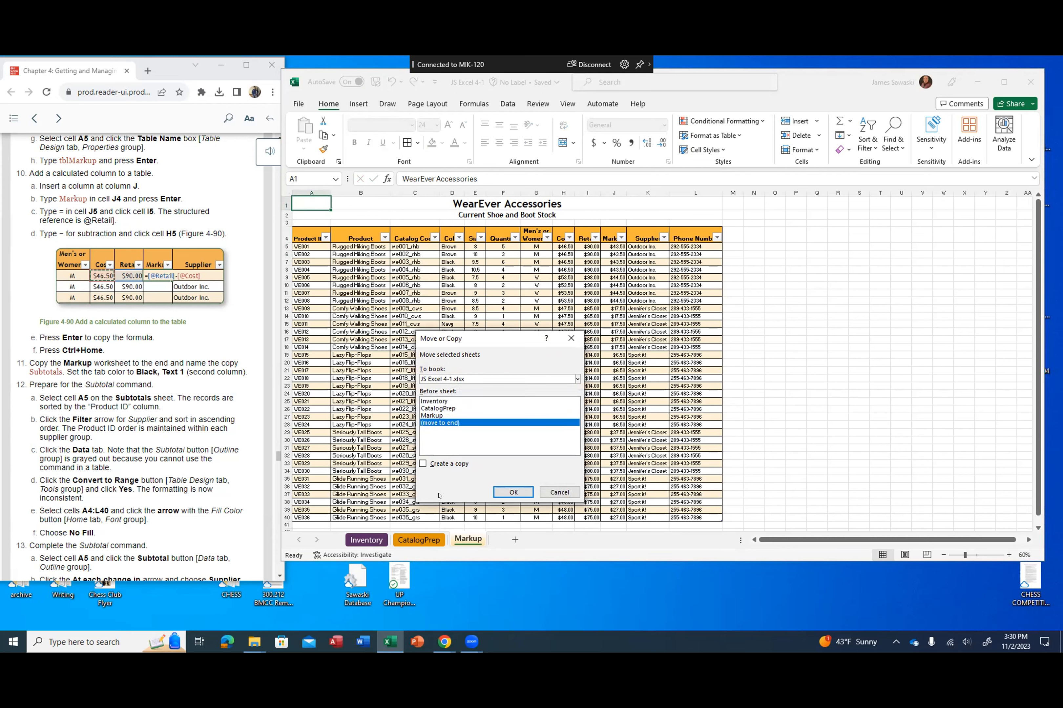
{"action": "left_click", "coordinate": [422, 463]}
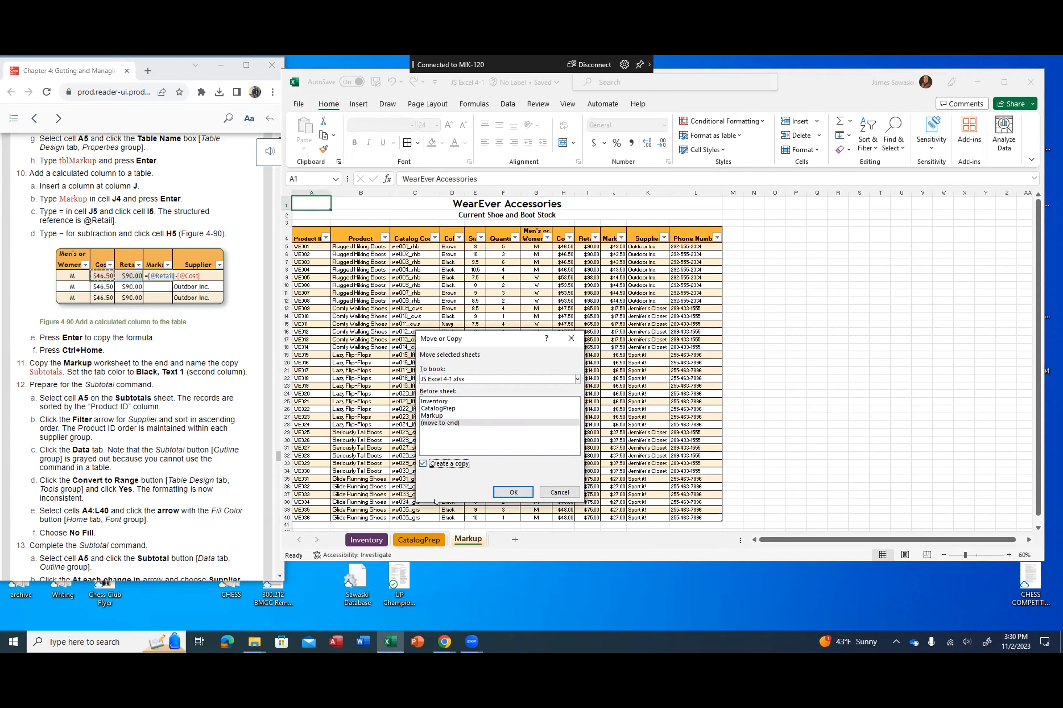
{"action": "left_click", "coordinate": [506, 491]}
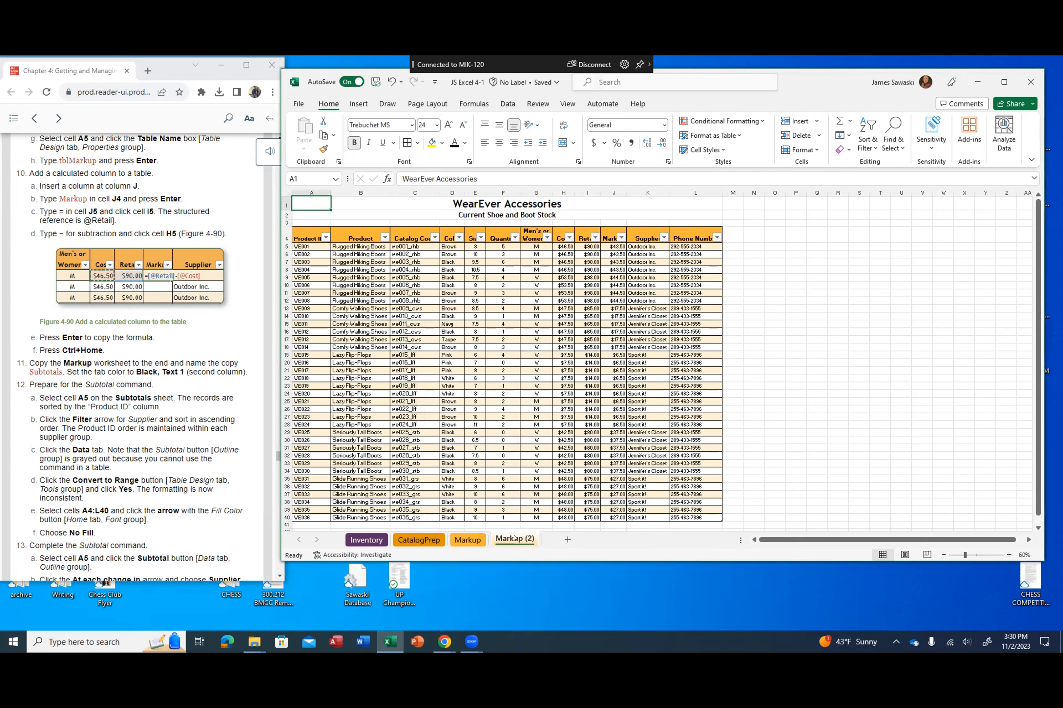
Step: Rename the copied Markup worksheet as Subtotals and set its tab color to Black, Text 1
{"action": "double_click", "coordinate": [509, 538]}
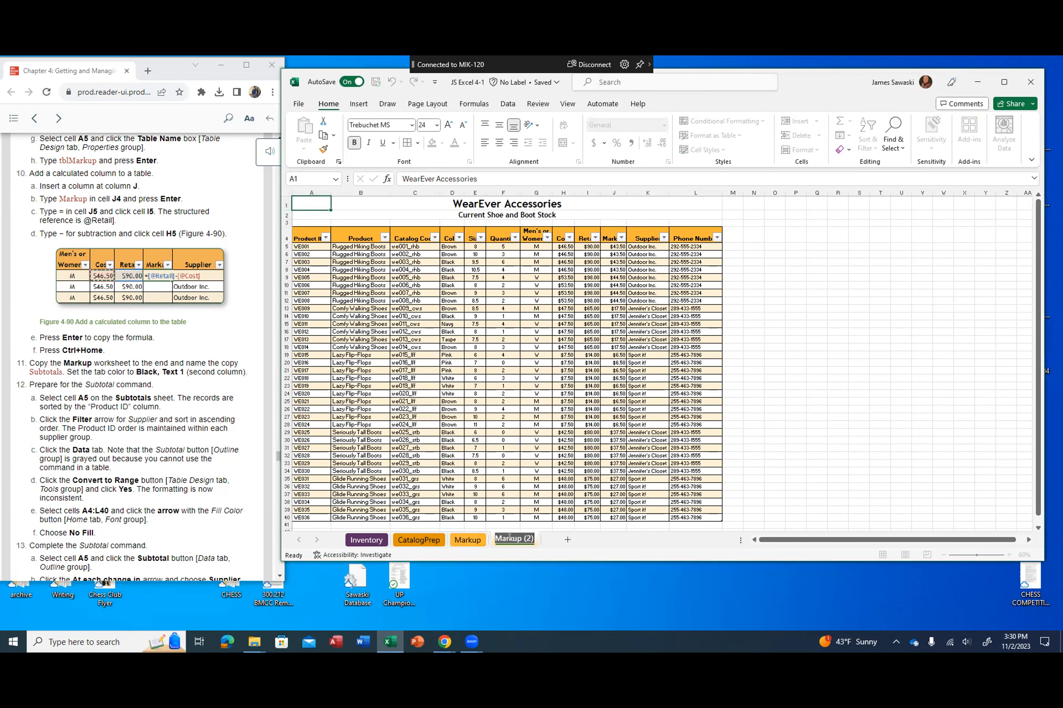
{"action": "type", "text": "Subtotals"}
{"action": "key", "text": "Return"}
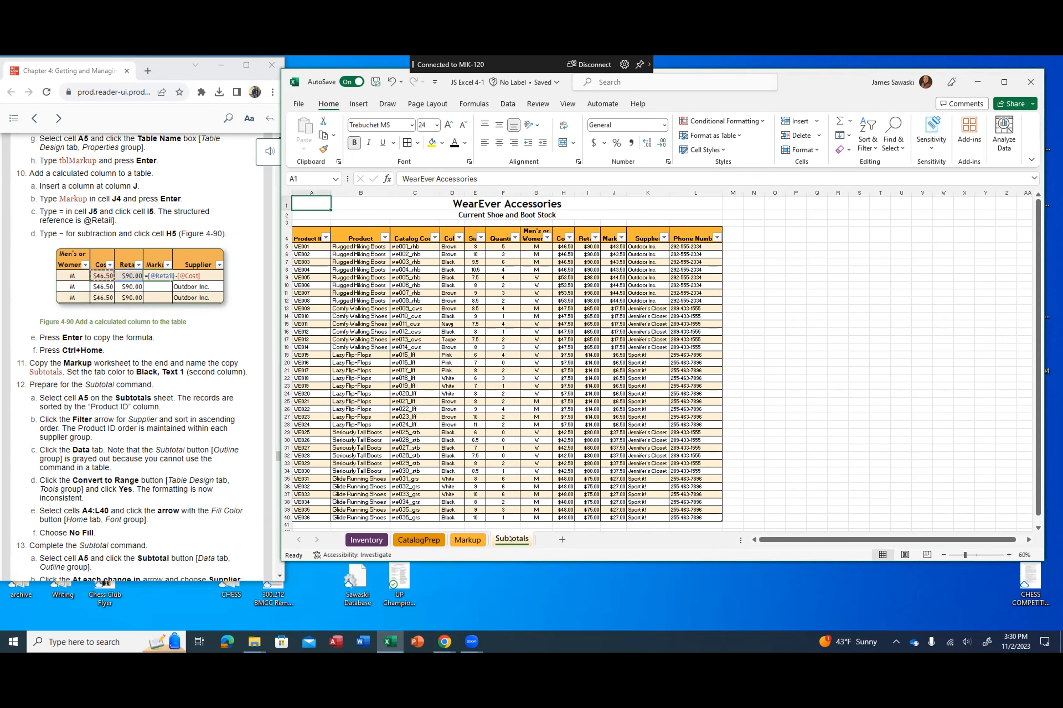
{"action": "right_click", "coordinate": [510, 539]}
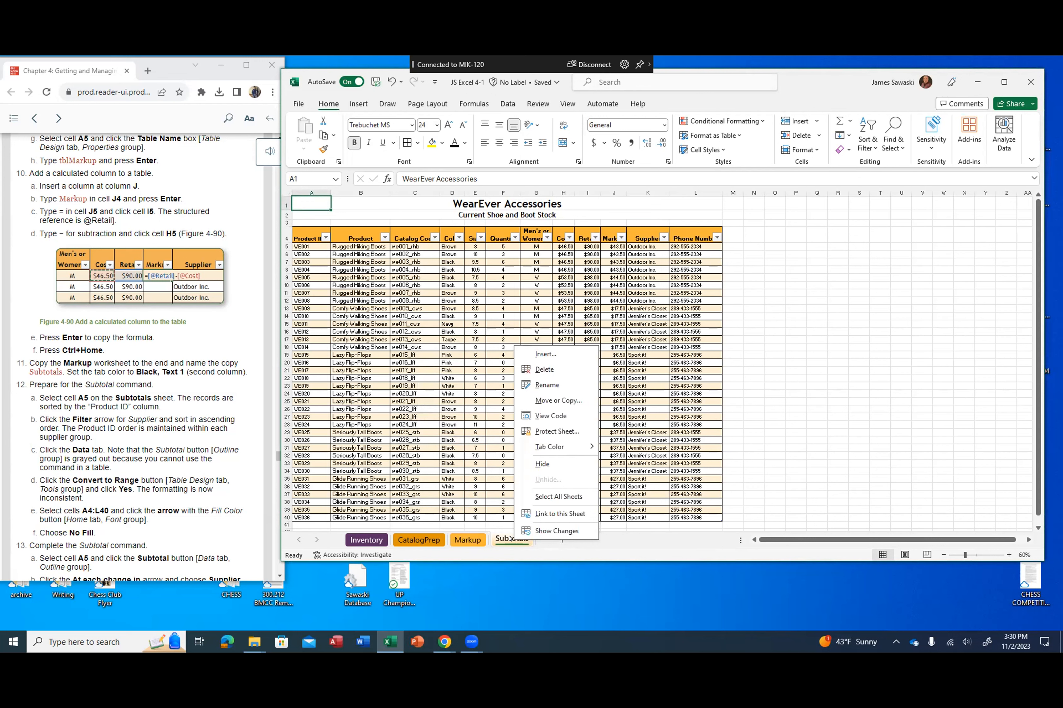
{"action": "mouse_move", "coordinate": [559, 447]}
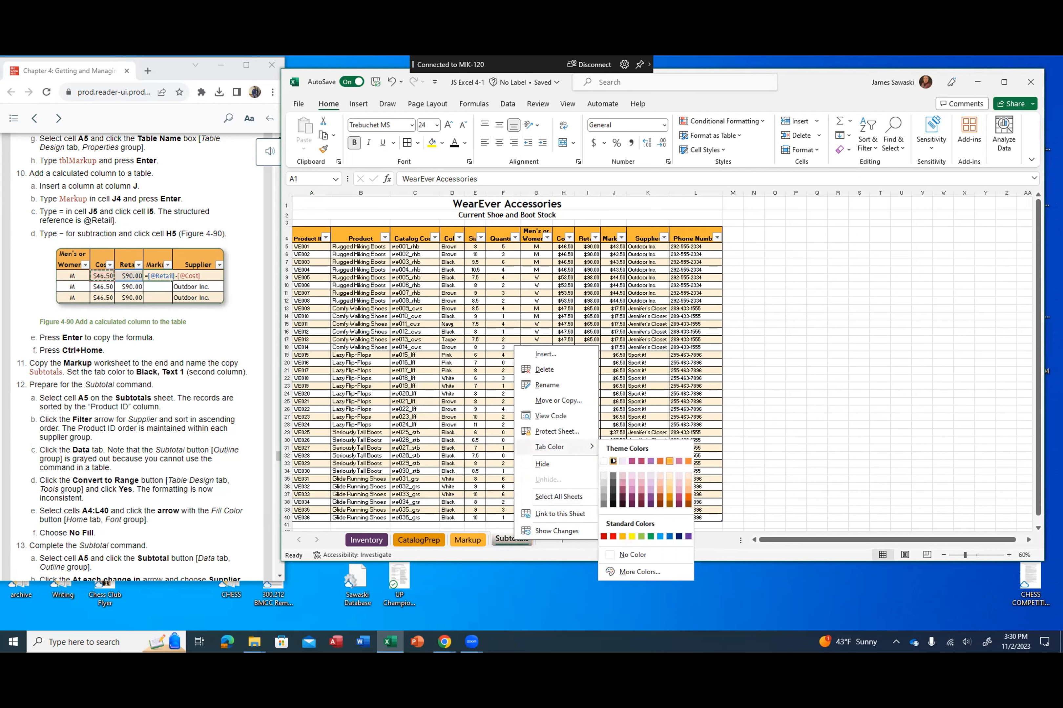
{"action": "left_click", "coordinate": [613, 461]}
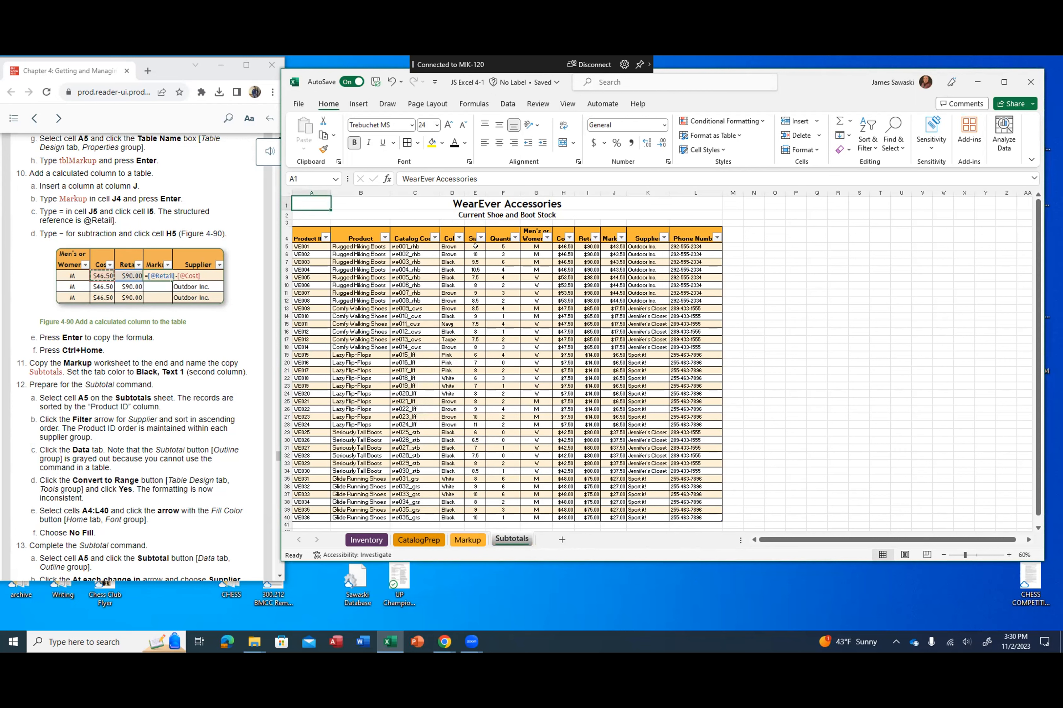
Step: Sort the Subtotals table by Product ID from A to Z, followed by Supplier from A to Z
{"action": "left_click", "coordinate": [305, 246]}
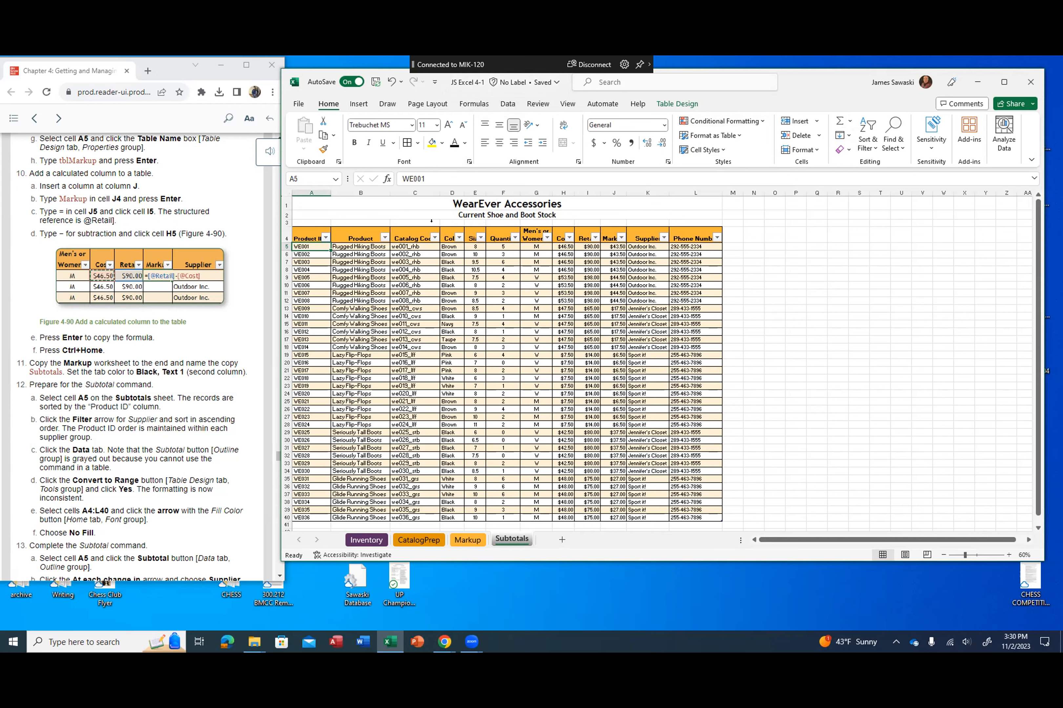
{"action": "left_click", "coordinate": [324, 237]}
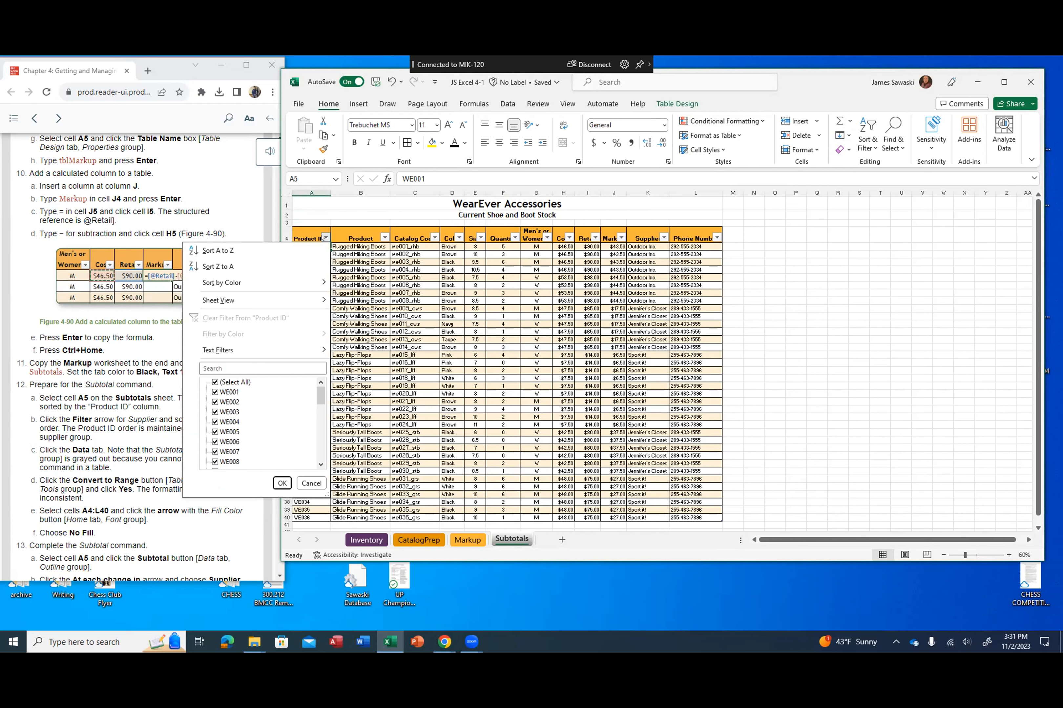
{"action": "left_click", "coordinate": [323, 236]}
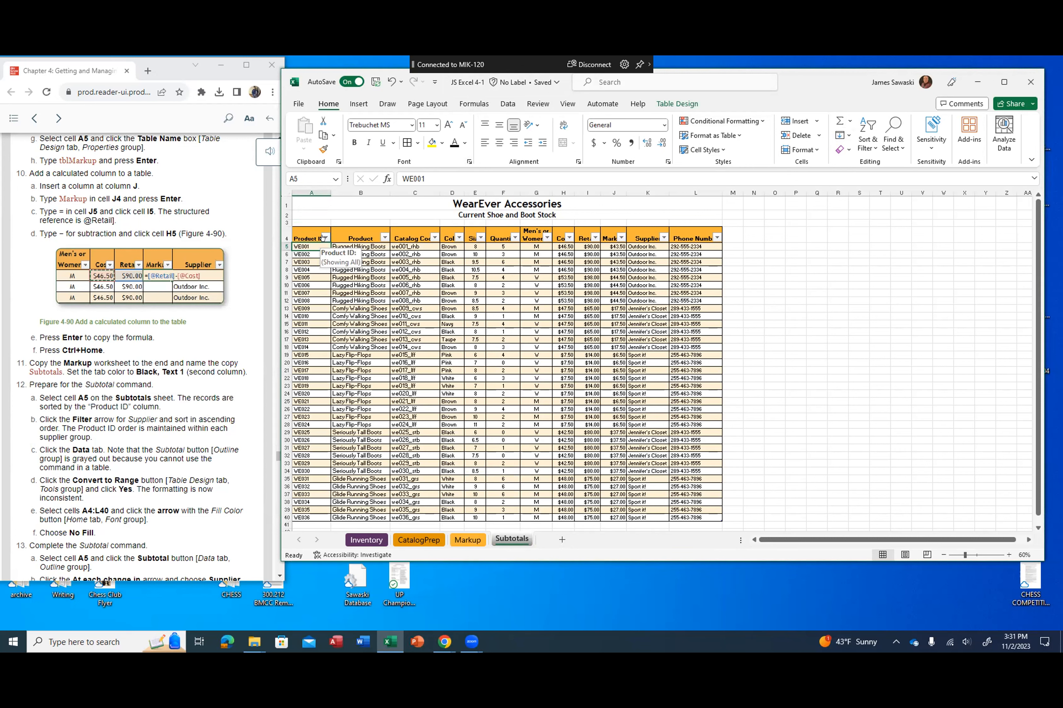
{"action": "left_click", "coordinate": [323, 237]}
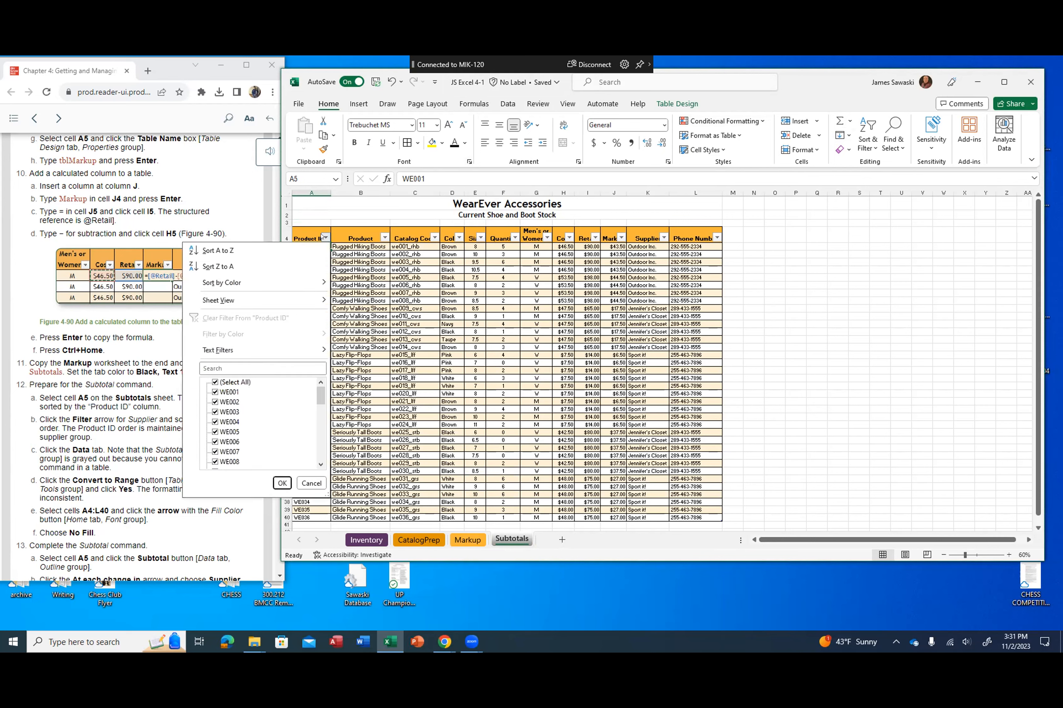
{"action": "left_click", "coordinate": [274, 251]}
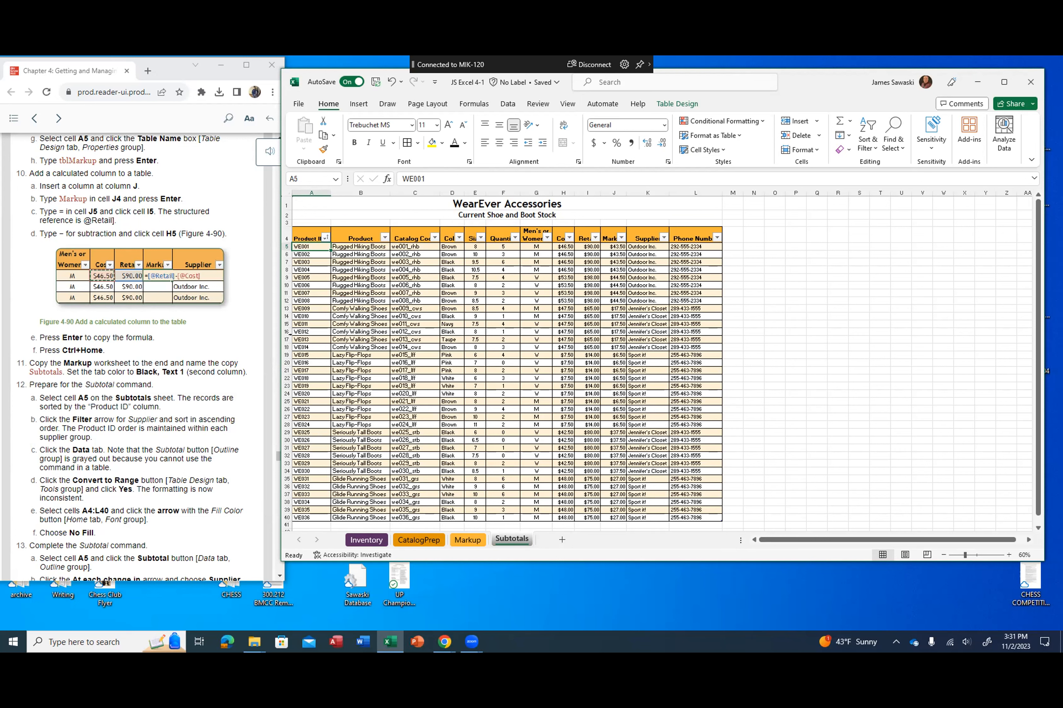
{"action": "left_click", "coordinate": [663, 238]}
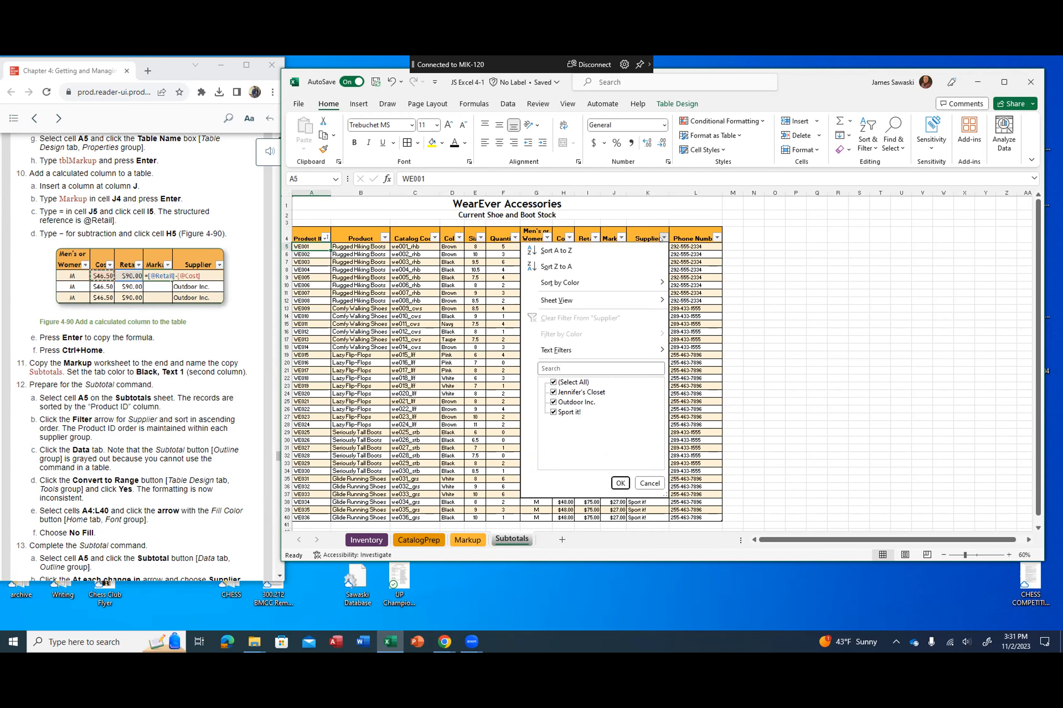
{"action": "left_click", "coordinate": [611, 249]}
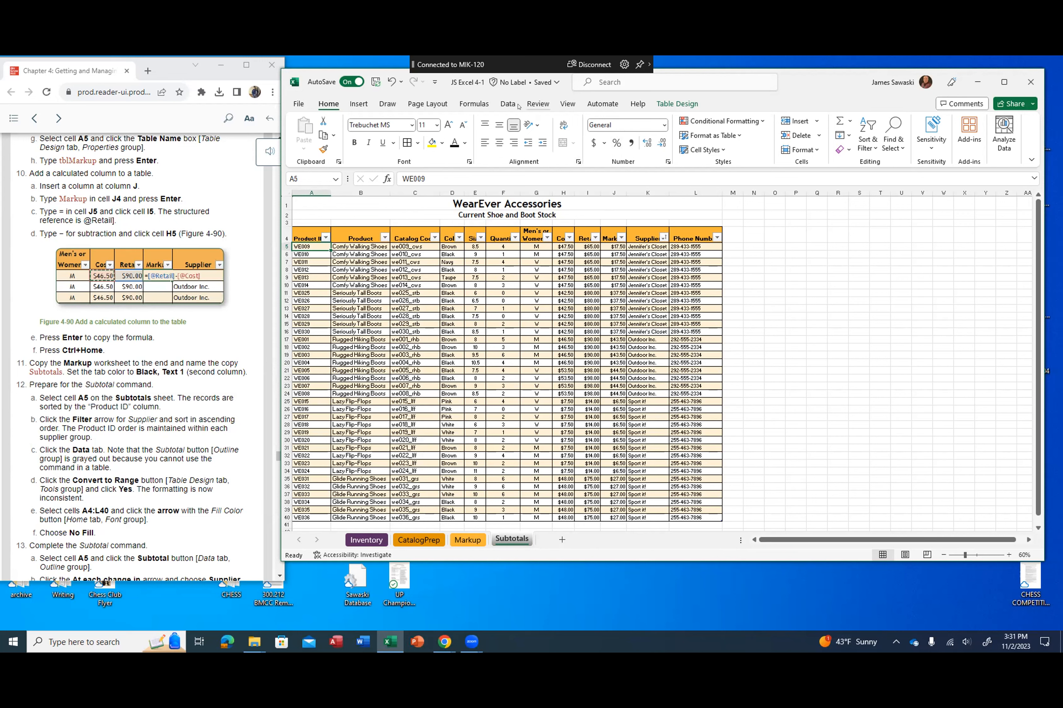
Step: Check the availability of the Subtotal command in the Outline group, and convert the Subtotals table to a normal range
{"action": "left_click", "coordinate": [508, 103]}
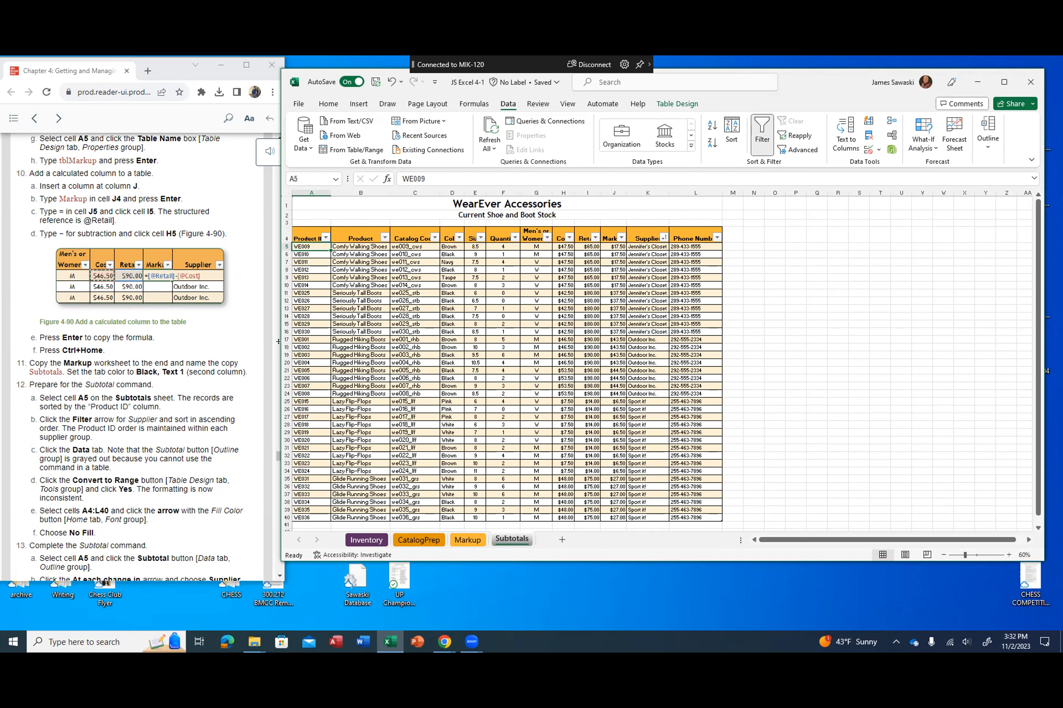
{"action": "left_click", "coordinate": [987, 146]}
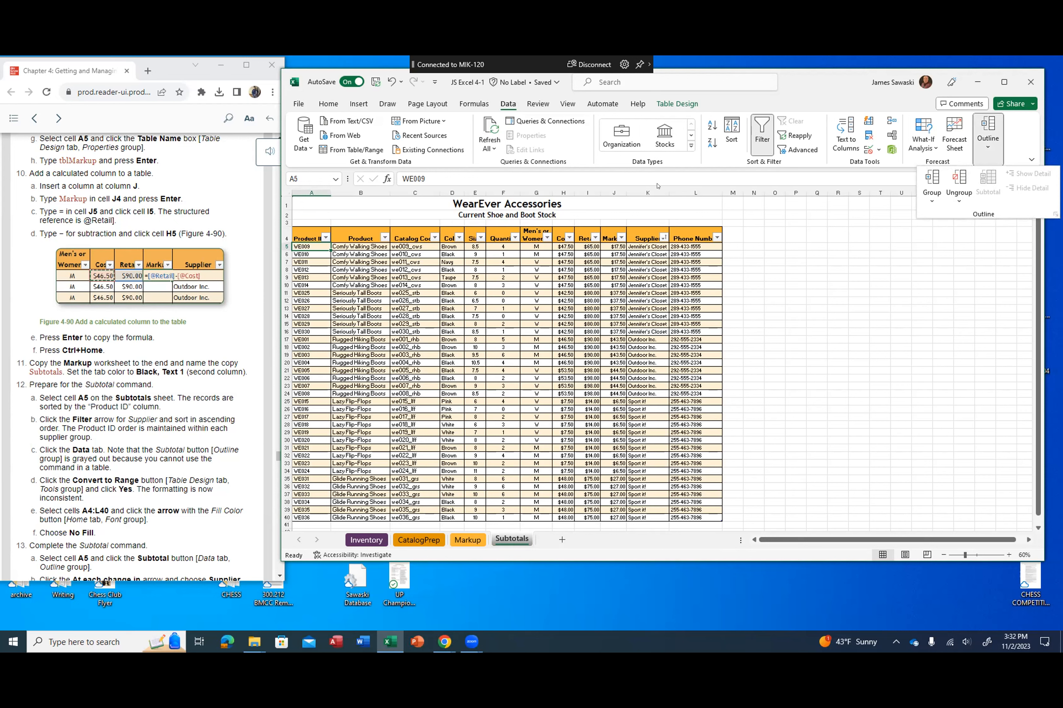
{"action": "left_click", "coordinate": [614, 178]}
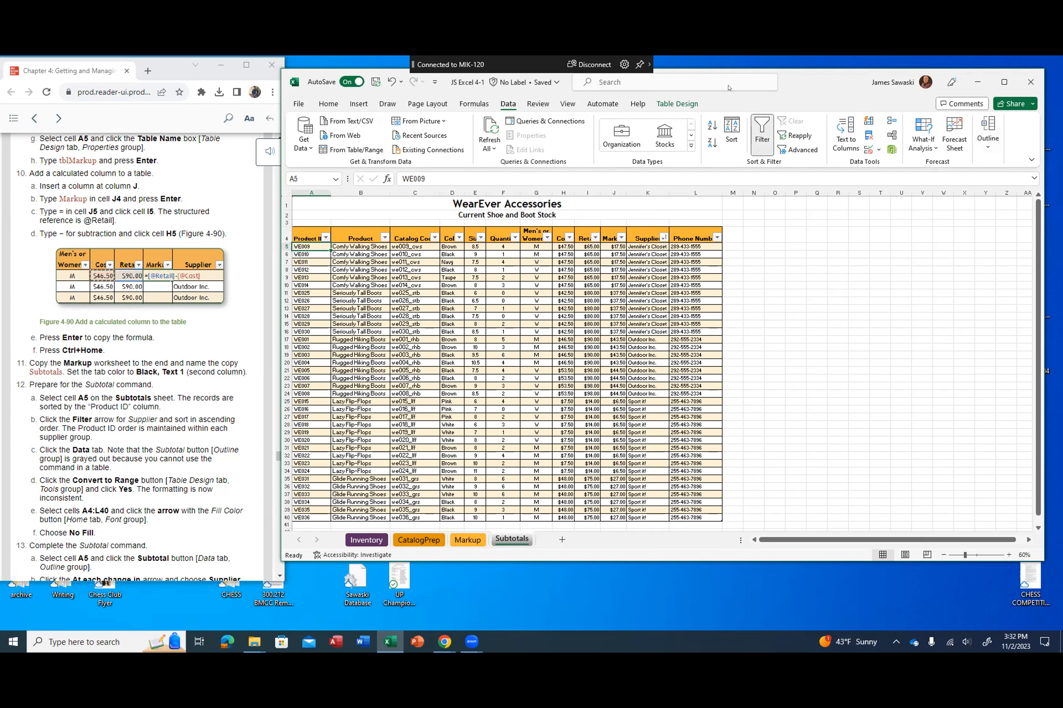
{"action": "left_click", "coordinate": [674, 104]}
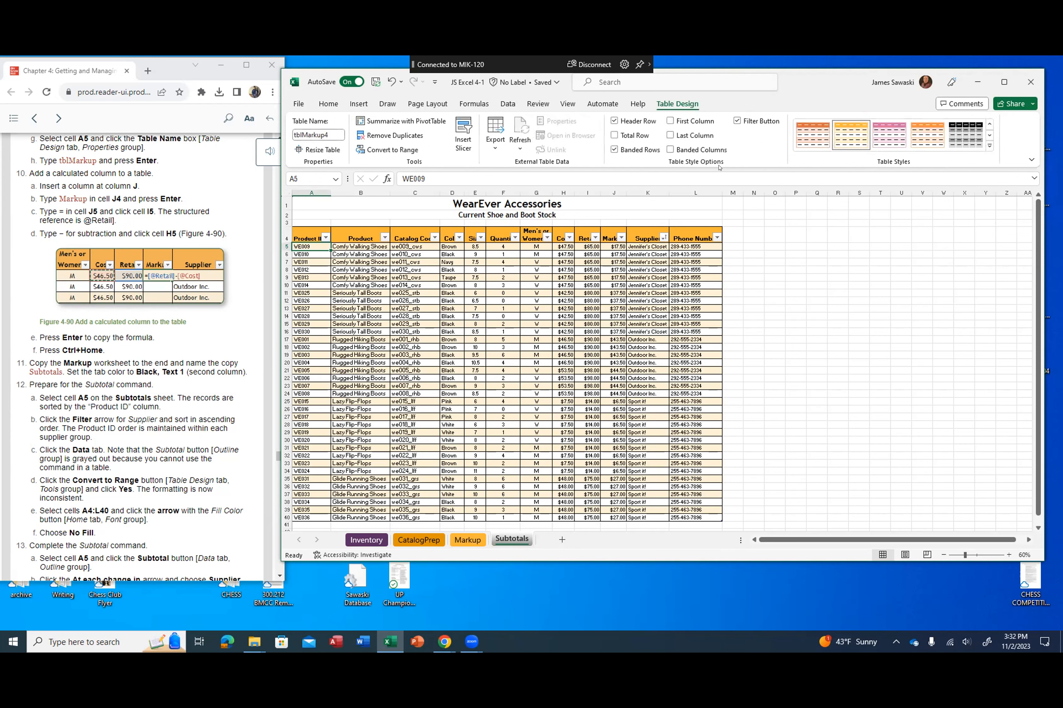
{"action": "left_click", "coordinate": [381, 150]}
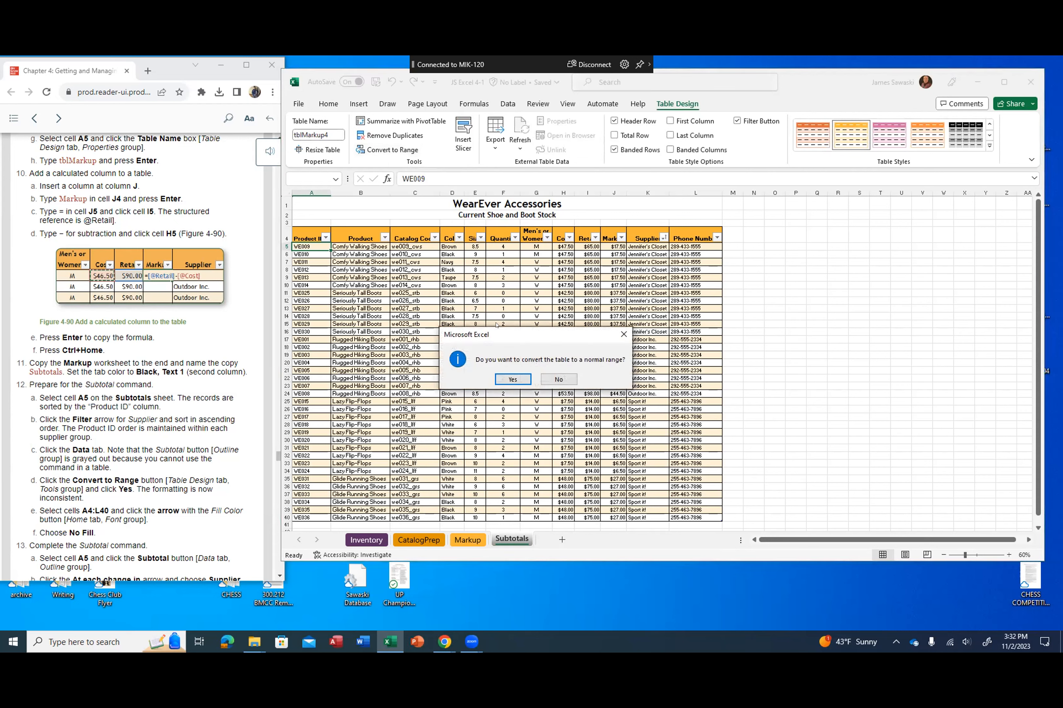
{"action": "left_click", "coordinate": [516, 377]}
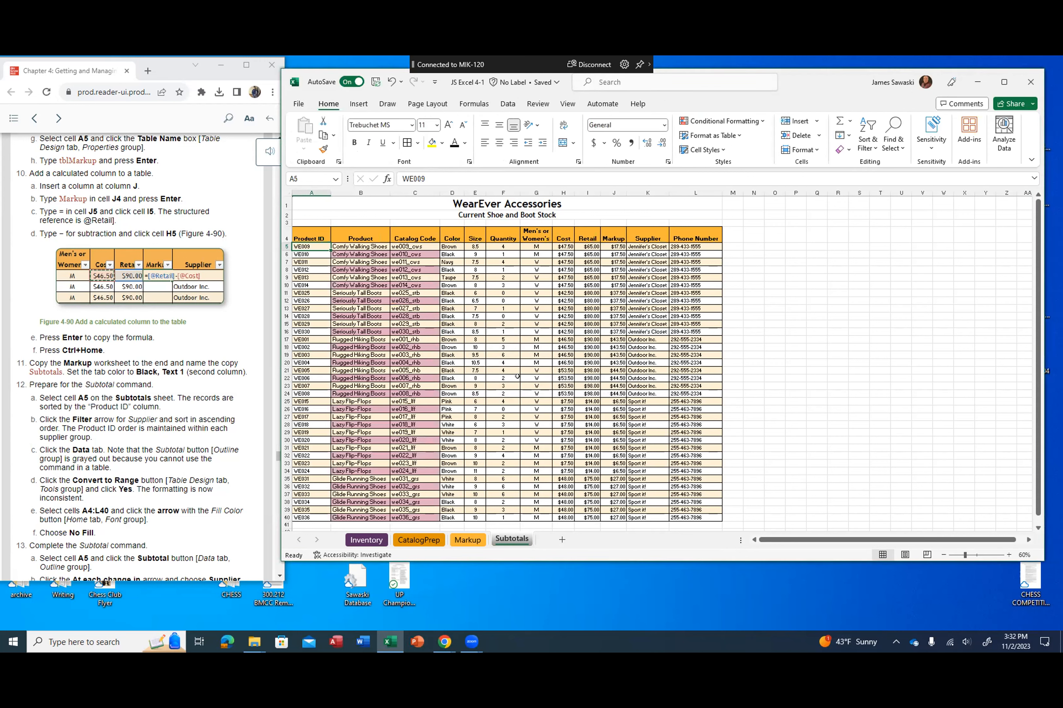
Step: Remove the fill color from cells A4:L40 on the Subtotals sheet by applying No Fill
{"action": "left_click", "coordinate": [307, 229]}
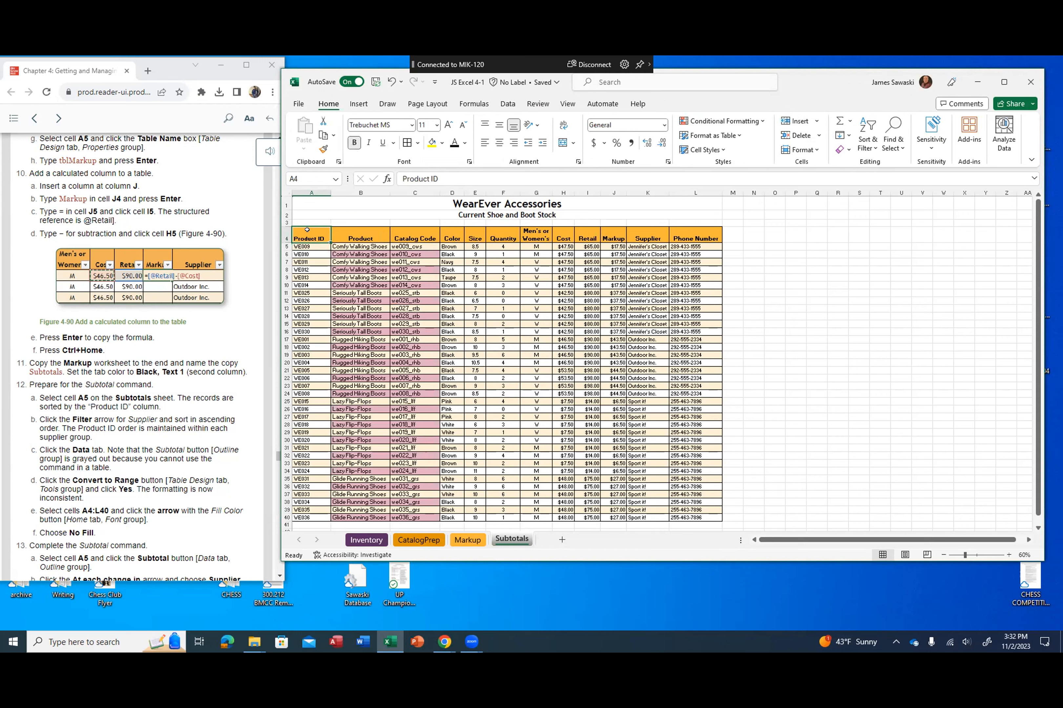
{"action": "left_click_drag", "start_coordinate": [306, 230], "coordinate": [694, 520]}
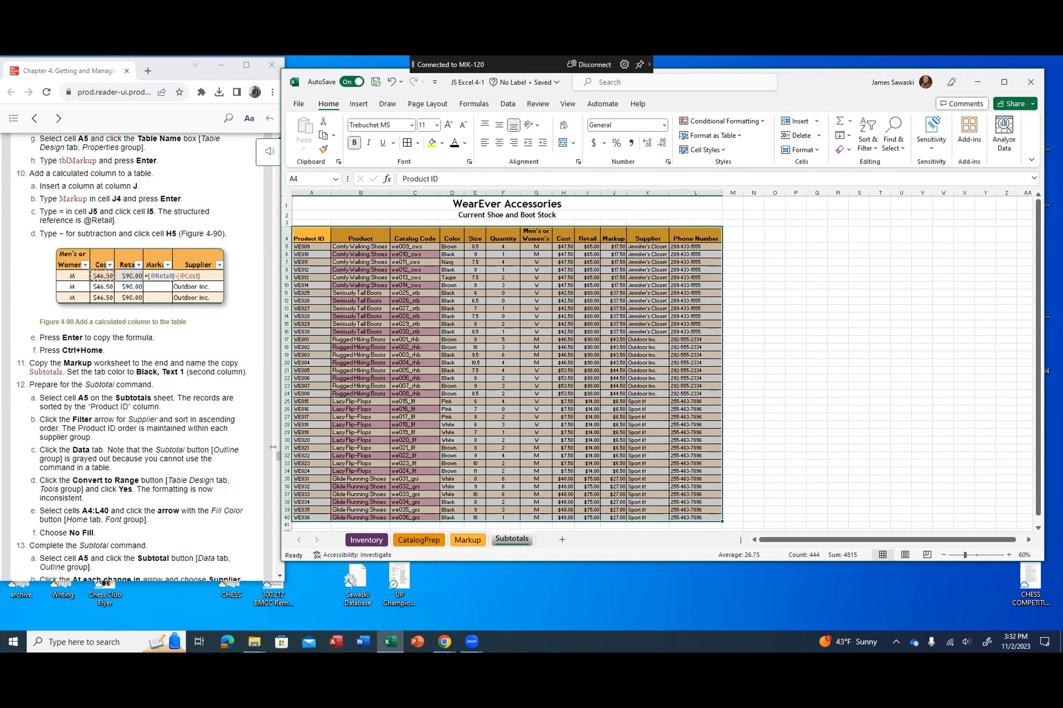
{"action": "left_click", "coordinate": [440, 142]}
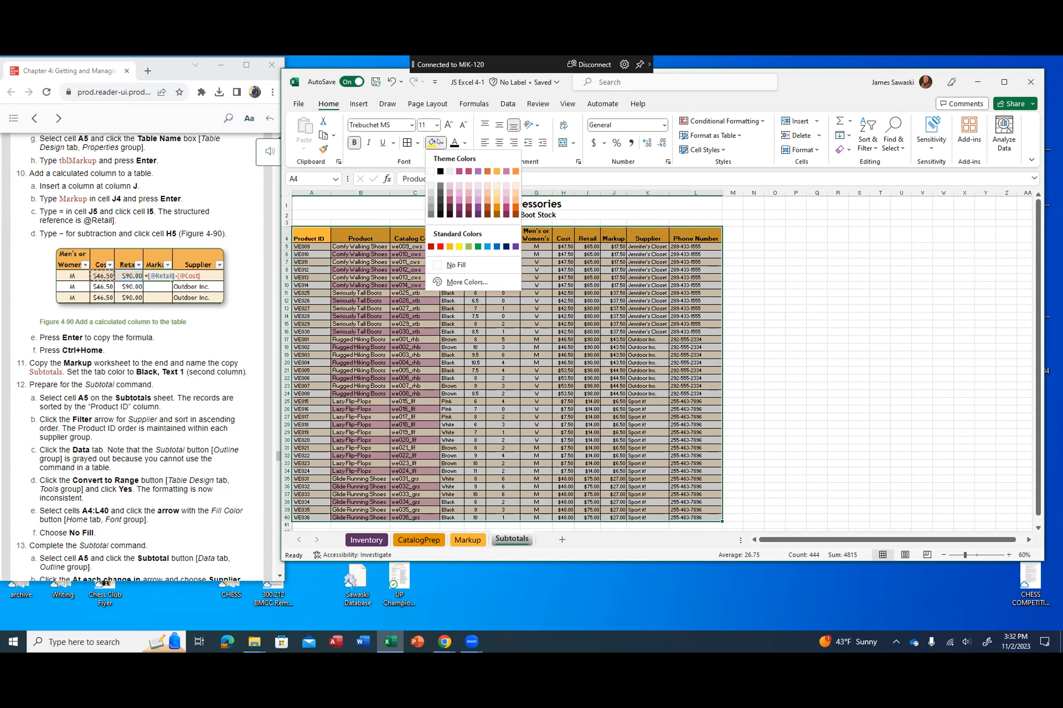
{"action": "left_click", "coordinate": [454, 265]}
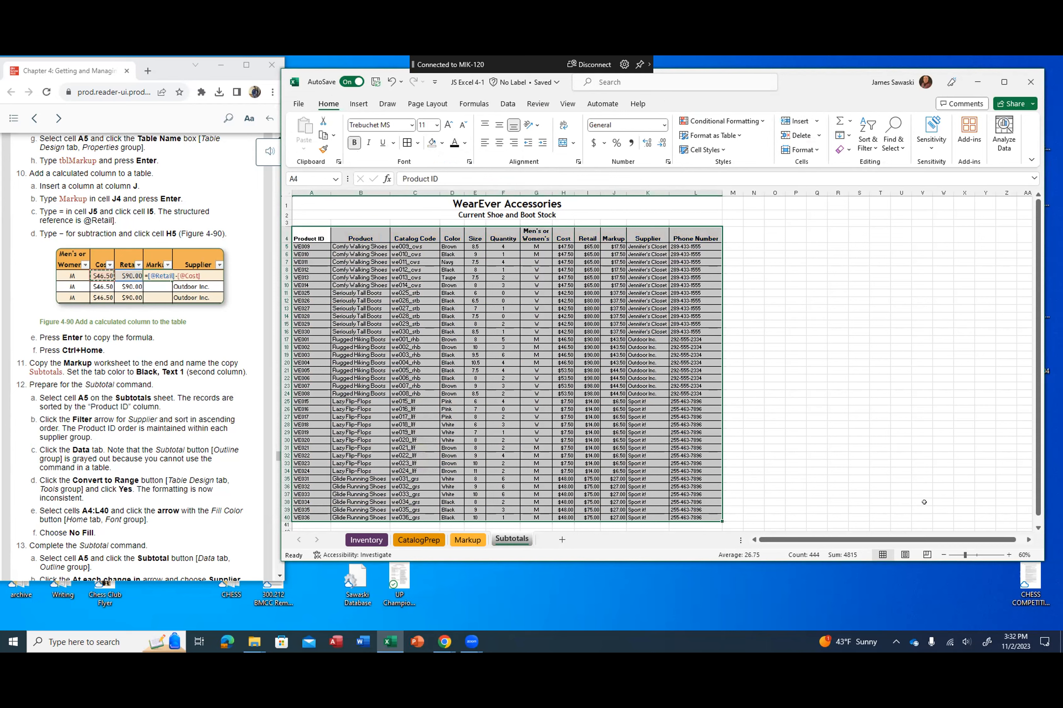
Step: Start the Subtotal command from cell A5 and set the subtotals to occur at each change in Supplier
{"action": "scroll", "coordinate": [128, 449], "scroll_direction": "down", "scroll_amount": 7}
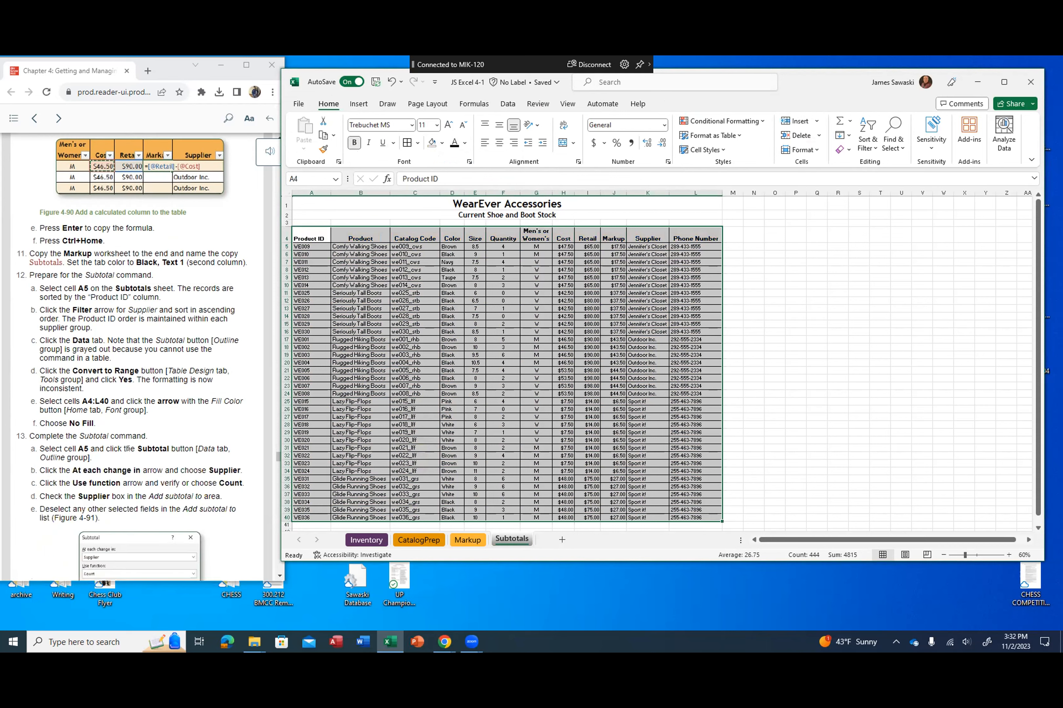
{"action": "scroll", "coordinate": [128, 448], "scroll_direction": "down", "scroll_amount": 1}
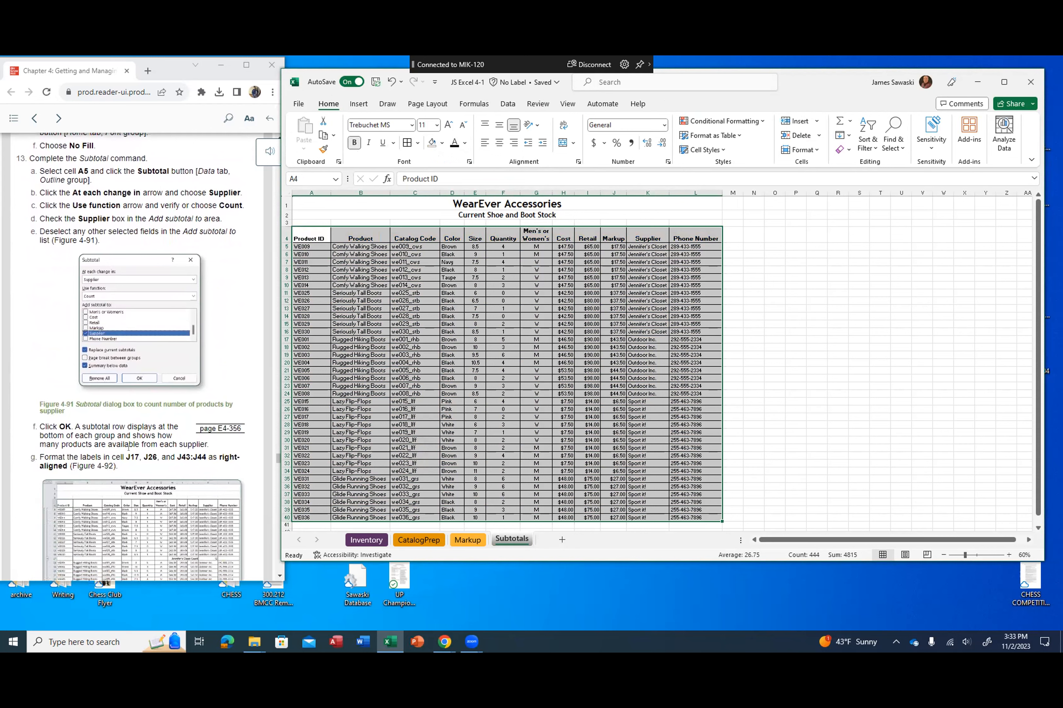
{"action": "left_click", "coordinate": [298, 245]}
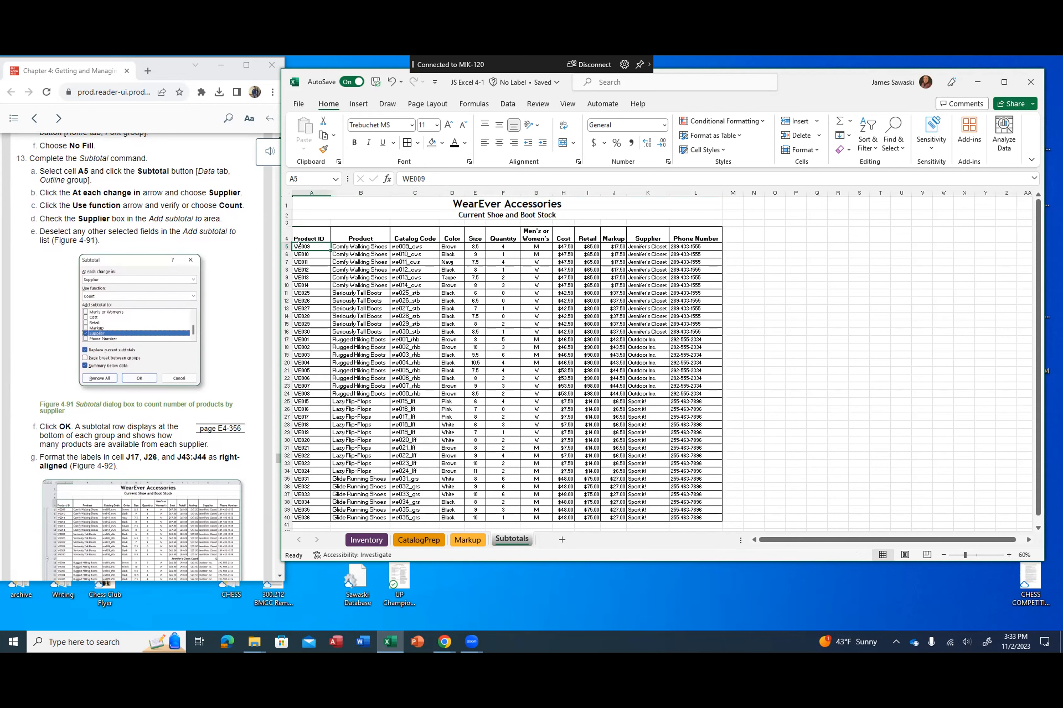
{"action": "left_click", "coordinate": [506, 108]}
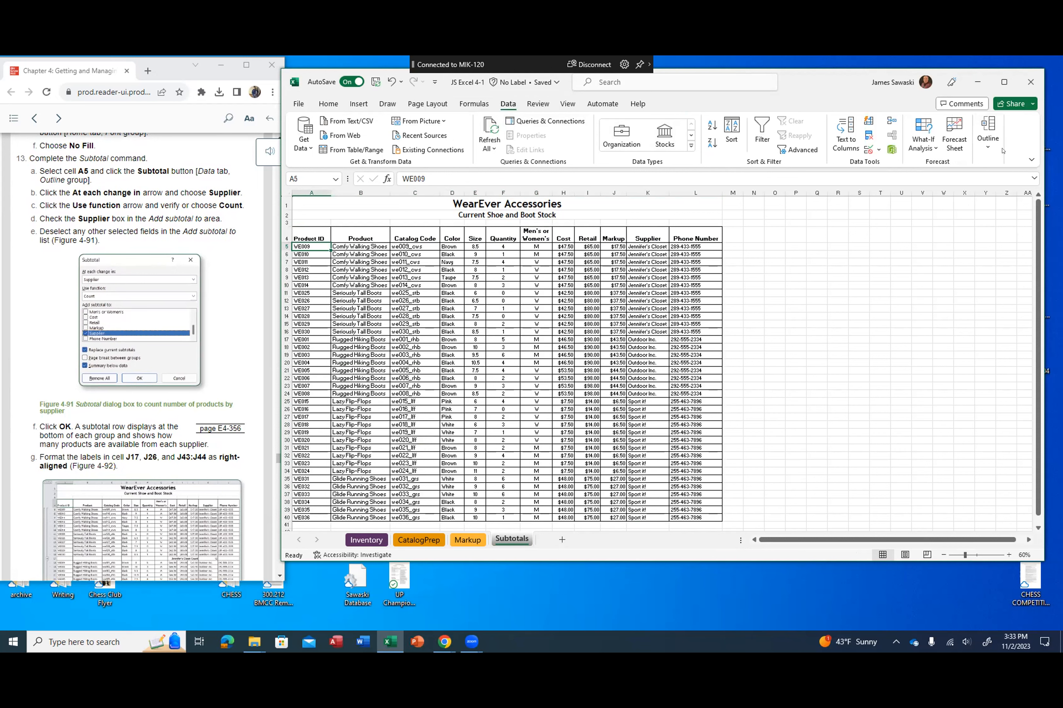
{"action": "left_click", "coordinate": [987, 156]}
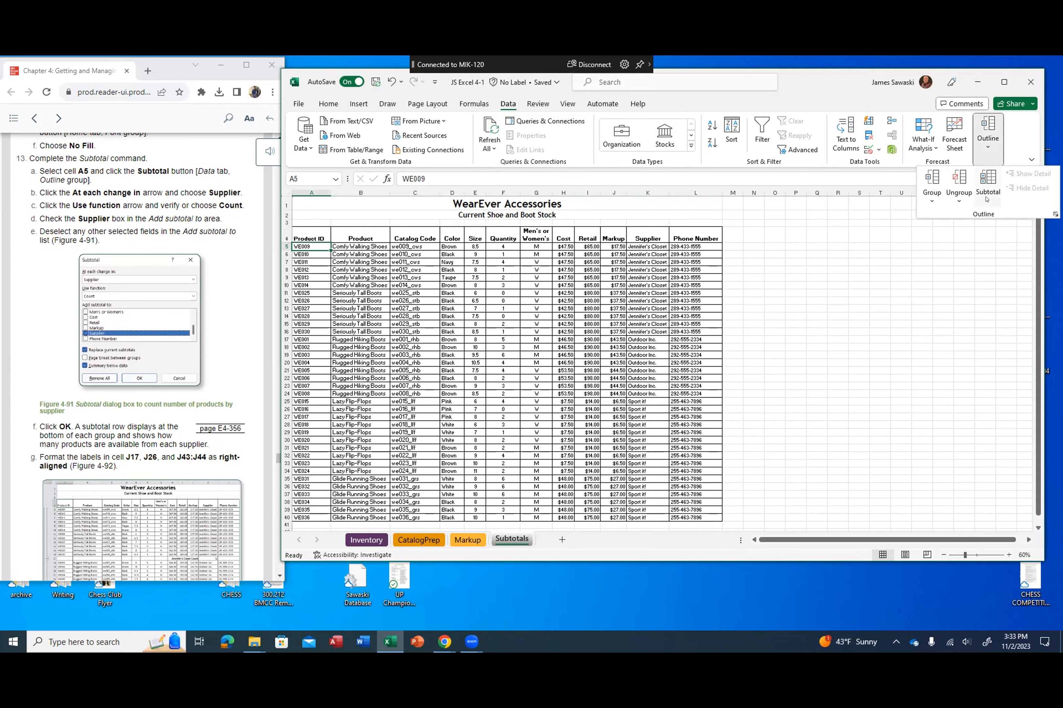
{"action": "left_click", "coordinate": [987, 182]}
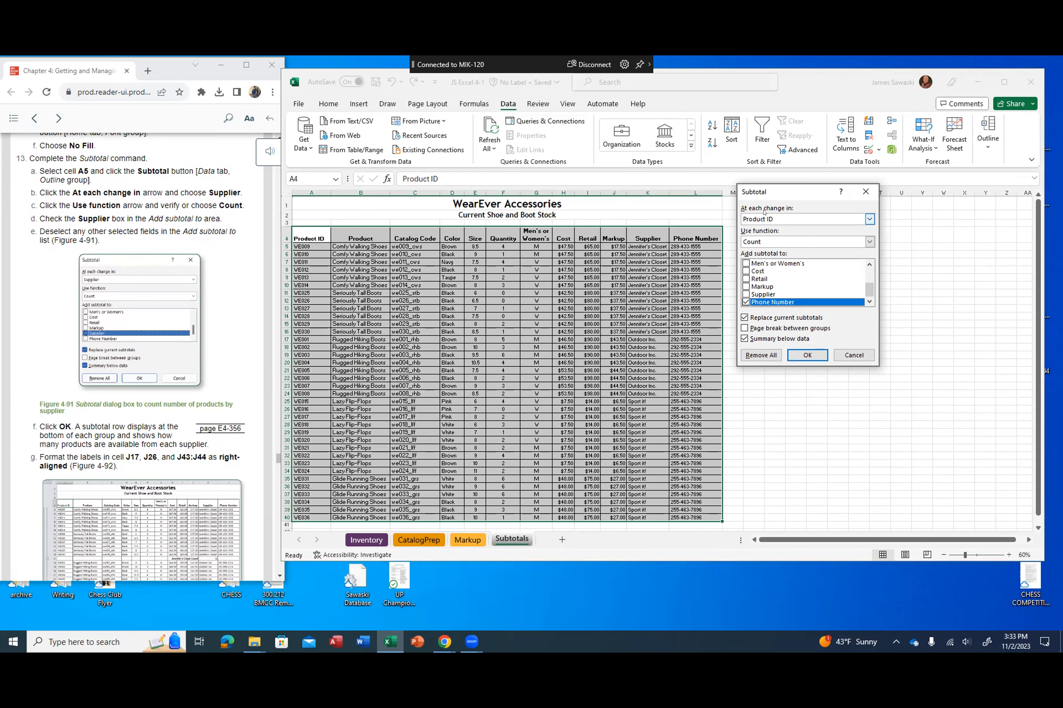
{"action": "left_click", "coordinate": [868, 219]}
{"action": "scroll", "coordinate": [824, 239], "scroll_direction": "down", "scroll_amount": 2}
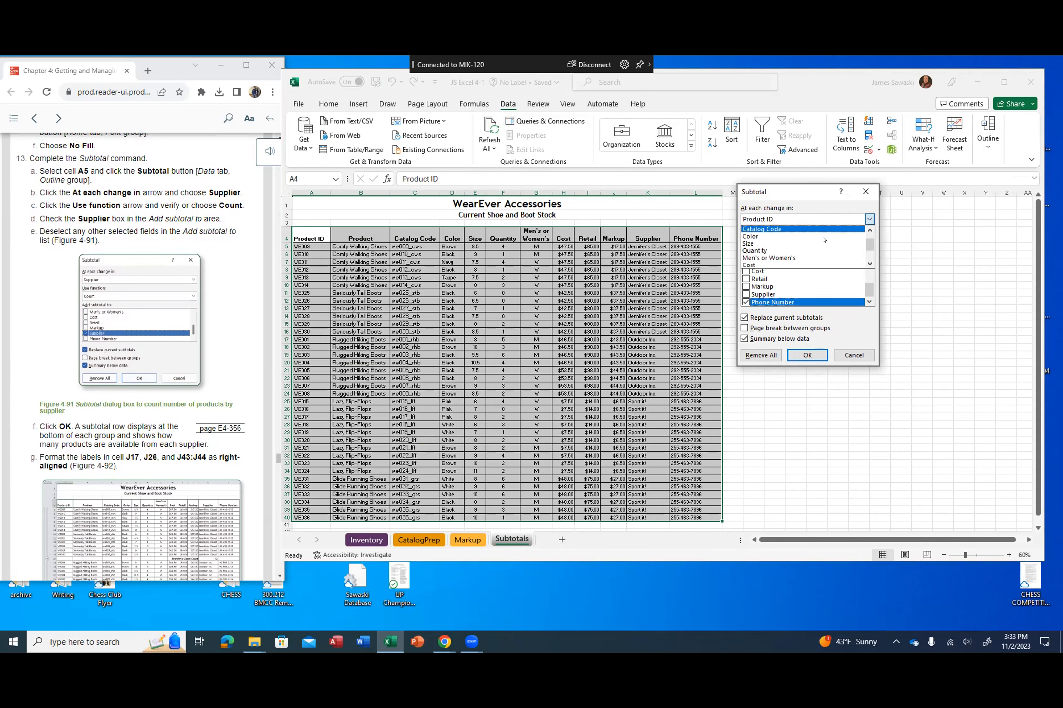
{"action": "scroll", "coordinate": [824, 239], "scroll_direction": "down", "scroll_amount": 3}
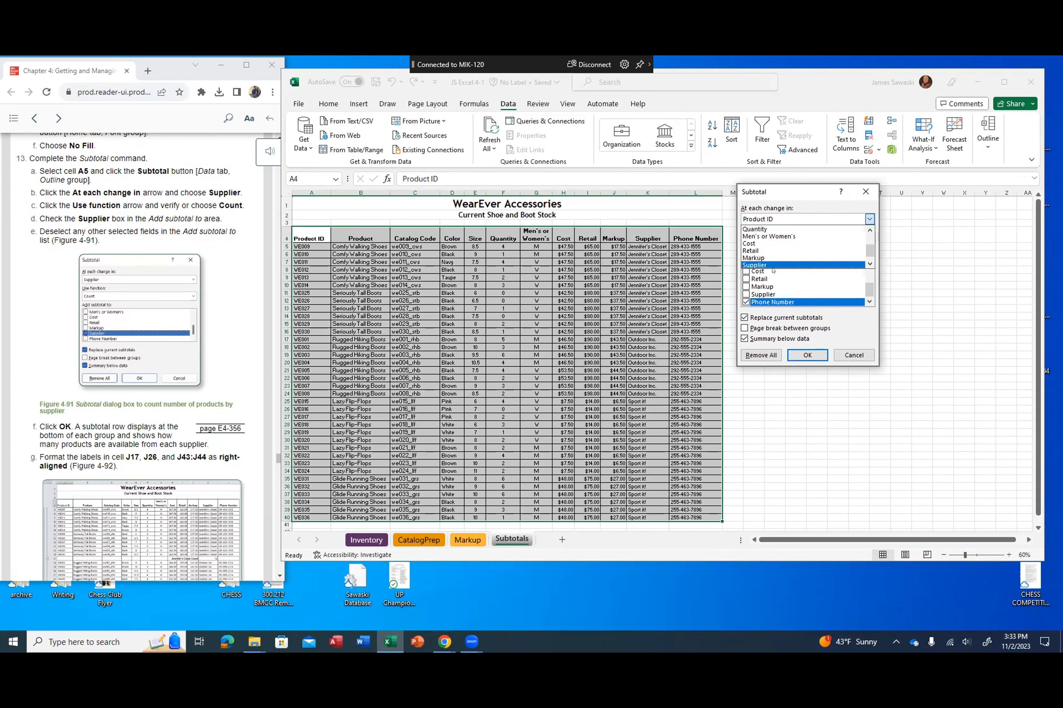
{"action": "left_click", "coordinate": [771, 264]}
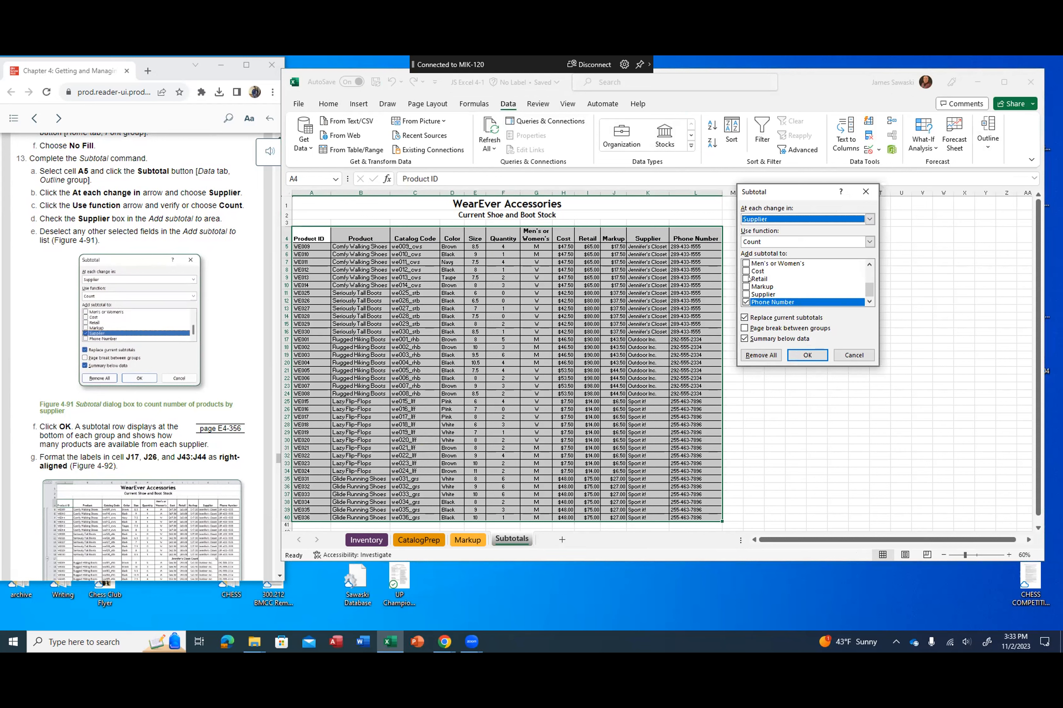
Step: Add the subtotal to the Supplier field only, deselecting Phone Number, and apply the Count subtotals
{"action": "left_click_drag", "start_coordinate": [868, 291], "coordinate": [870, 273]}
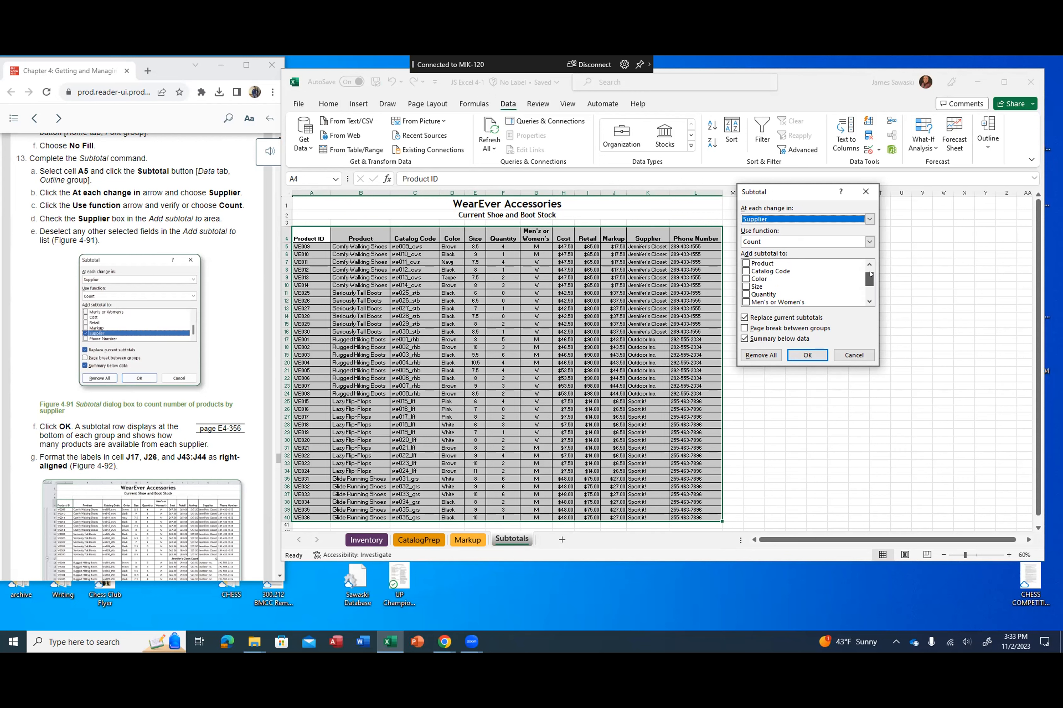
{"action": "left_click_drag", "start_coordinate": [870, 273], "coordinate": [868, 291]}
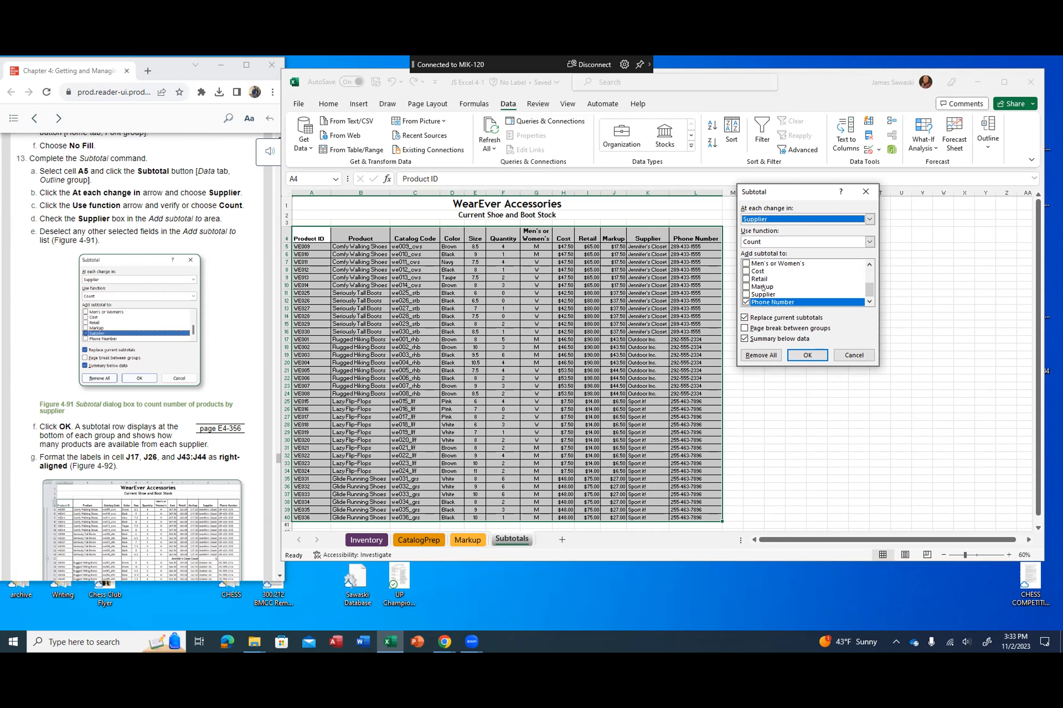
{"action": "left_click", "coordinate": [745, 294]}
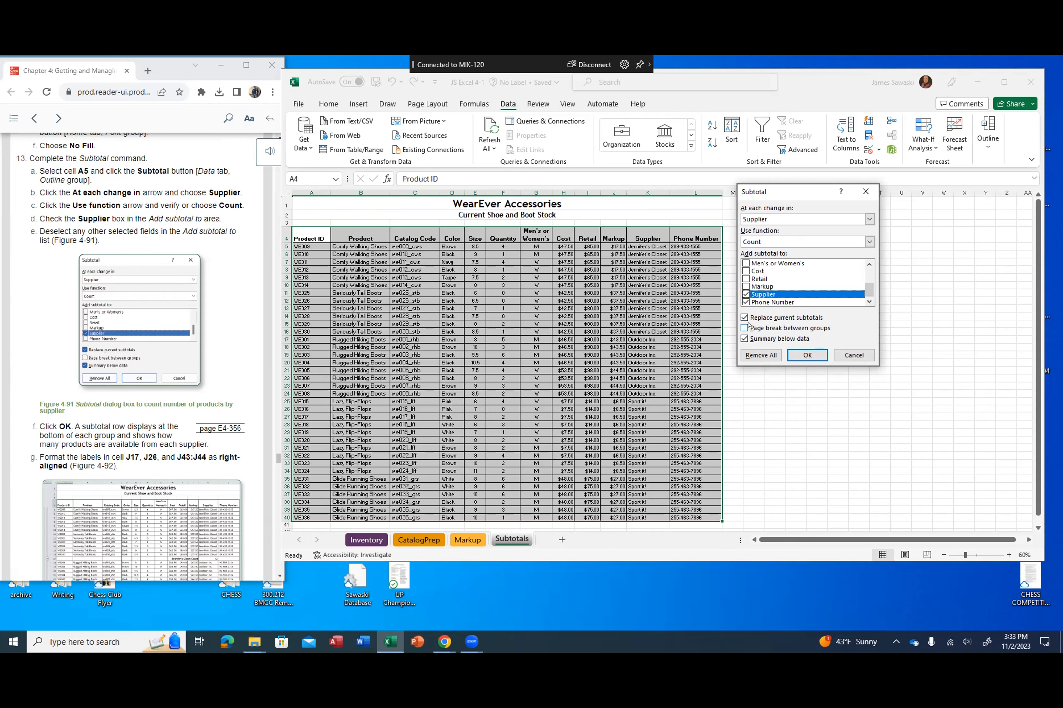
{"action": "left_click", "coordinate": [746, 302]}
{"action": "left_click_drag", "start_coordinate": [869, 291], "coordinate": [869, 293]}
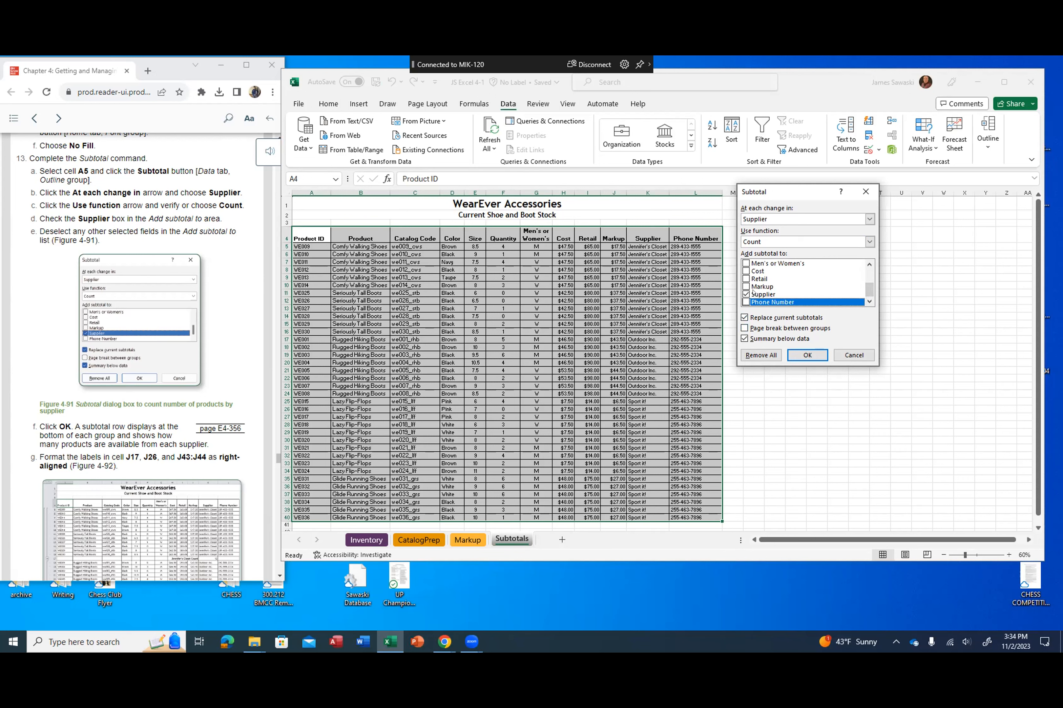
{"action": "scroll", "coordinate": [156, 357], "scroll_direction": "down", "scroll_amount": 3}
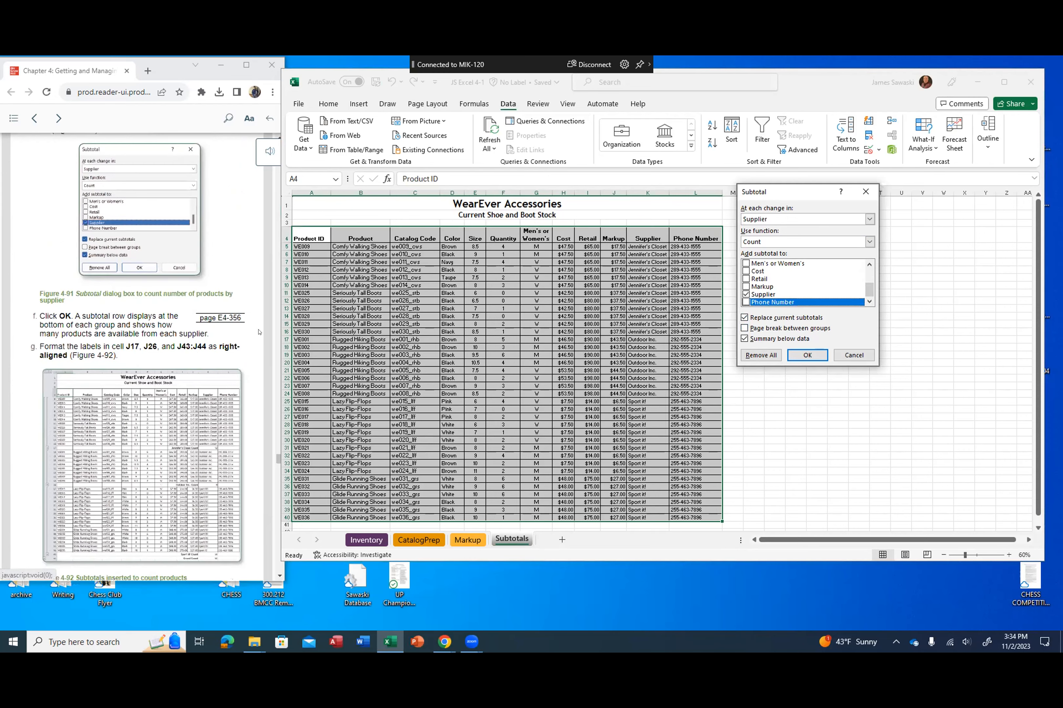
{"action": "left_click", "coordinate": [807, 356]}
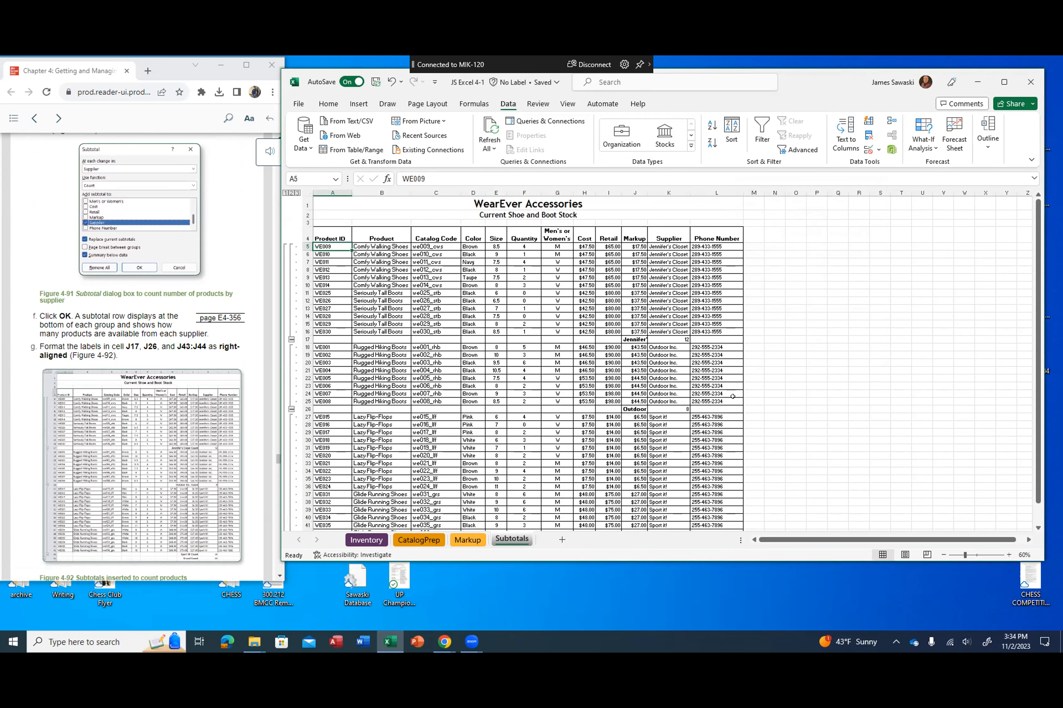
Step: Right-align the count labels in cells J17, J26, and J43:J44
{"action": "scroll", "coordinate": [732, 396], "scroll_direction": "down", "scroll_amount": 2}
{"action": "scroll", "coordinate": [732, 396], "scroll_direction": "up", "scroll_amount": 1}
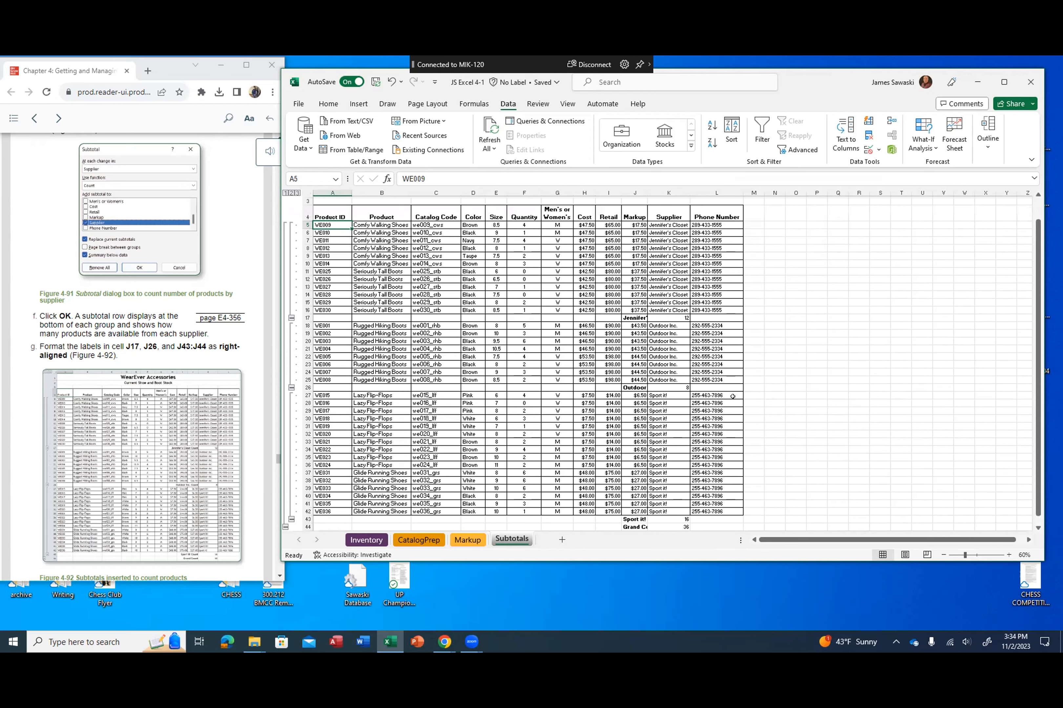
{"action": "left_click", "coordinate": [626, 316]}
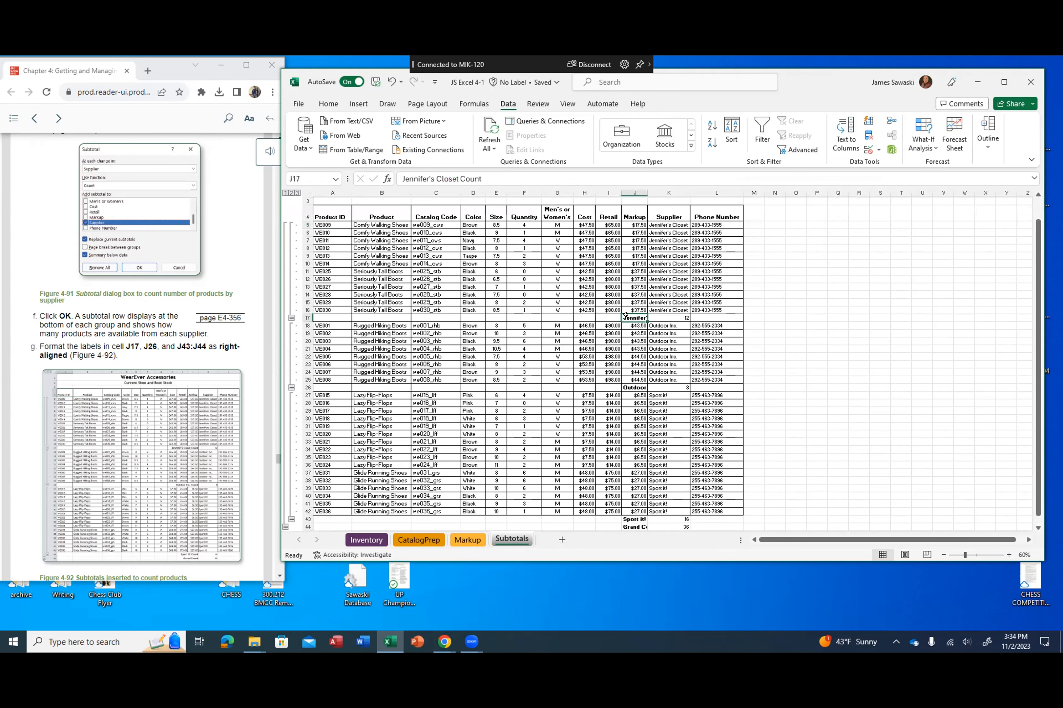
{"action": "left_click", "coordinate": [626, 387], "text": "ctrl"}
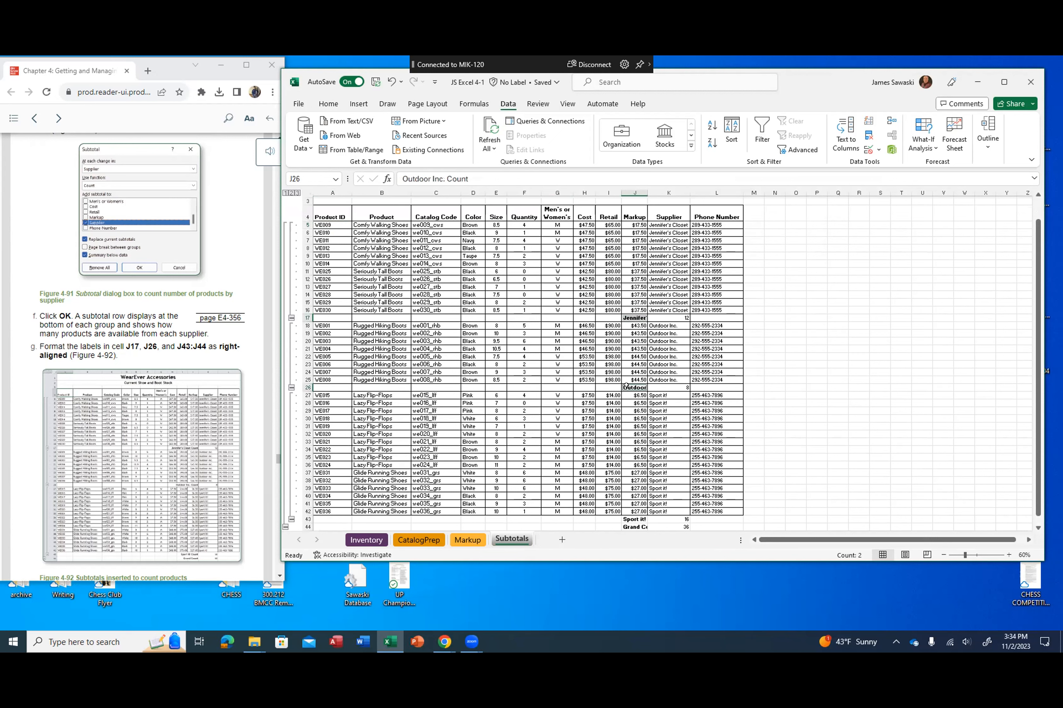
{"action": "left_click", "coordinate": [625, 519], "text": "ctrl"}
{"action": "left_click", "coordinate": [630, 526], "text": "ctrl"}
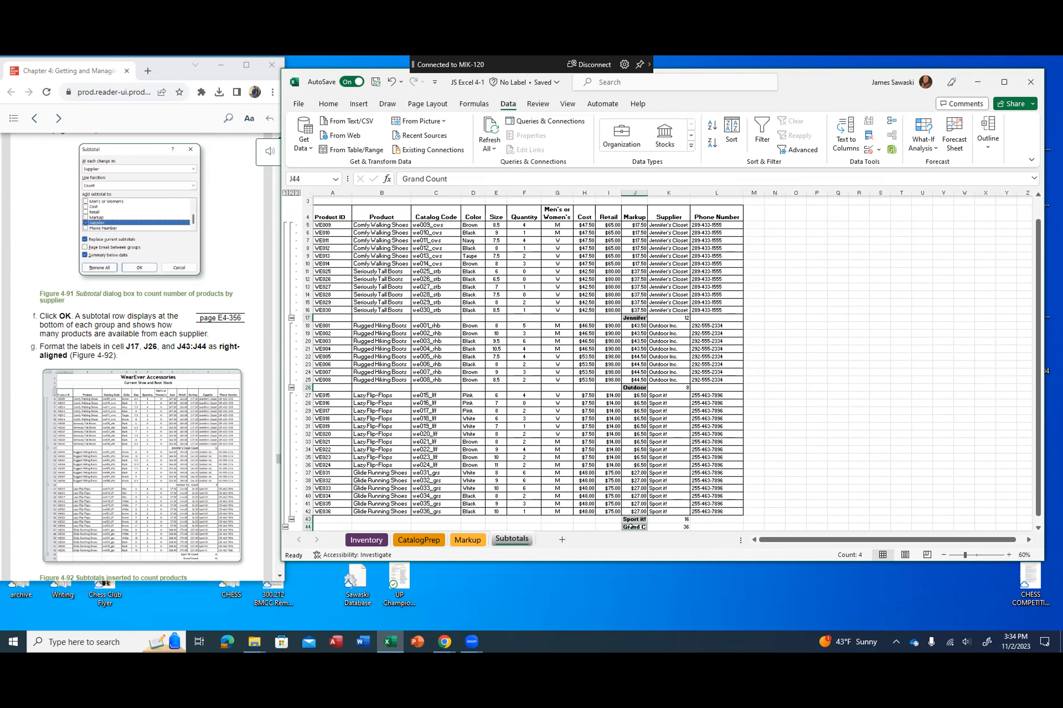
{"action": "left_click", "coordinate": [322, 104]}
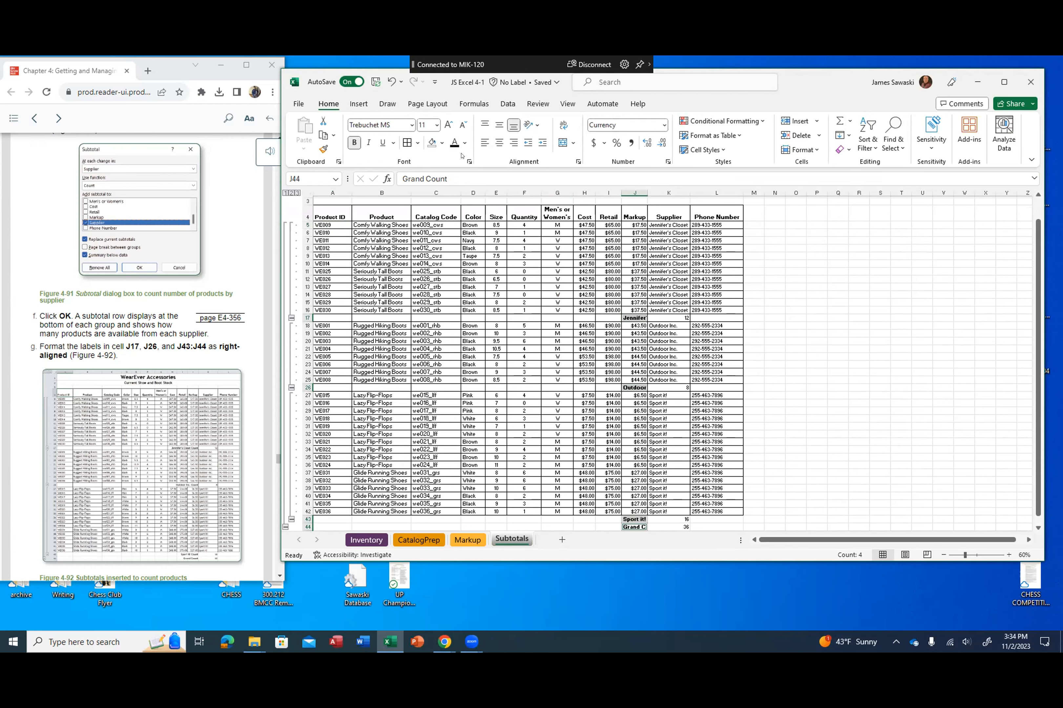
{"action": "left_click", "coordinate": [514, 142]}
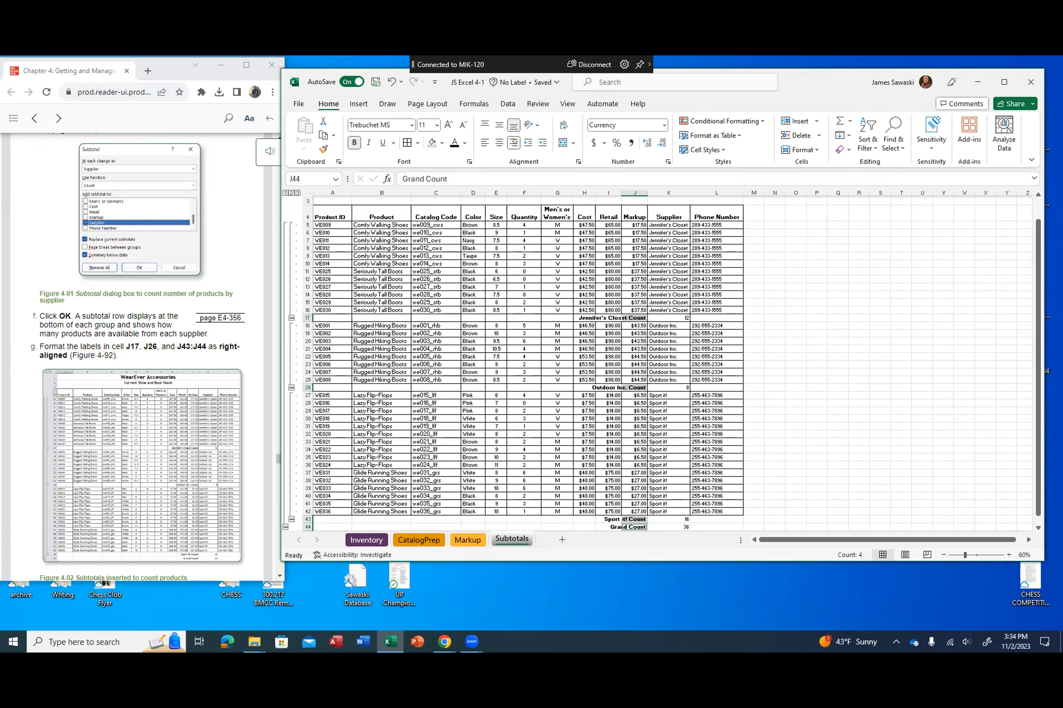
Step: Insert a blank PivotTable on a new worksheet, based on the tblMarkup table on the Markup sheet
{"action": "scroll", "coordinate": [174, 291], "scroll_direction": "down", "scroll_amount": 5}
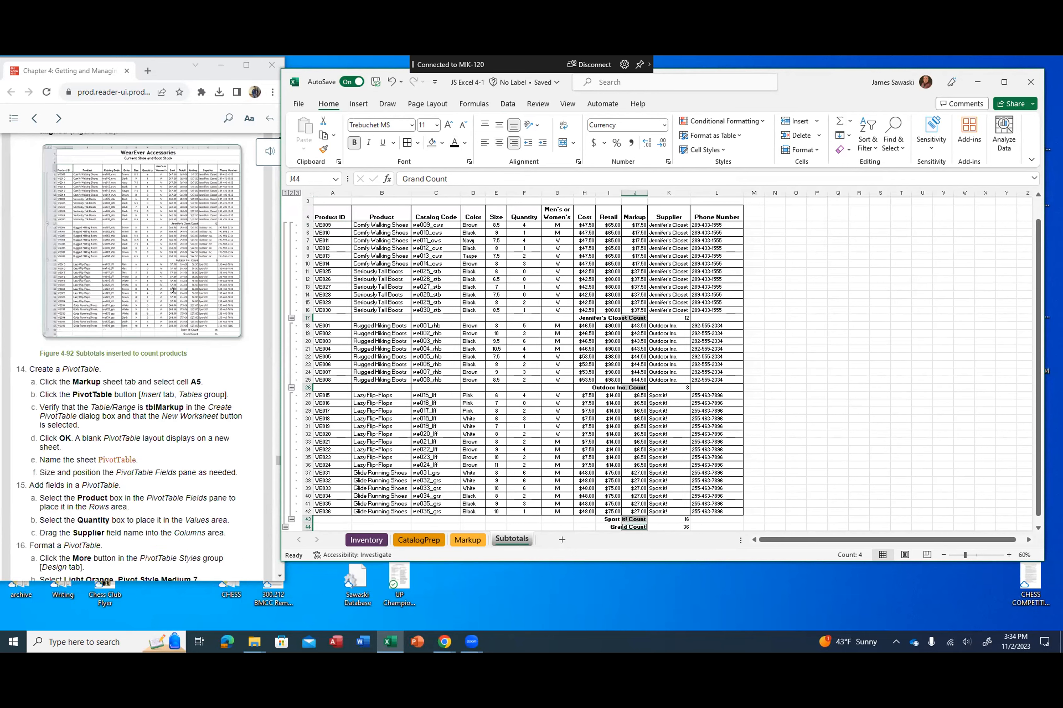
{"action": "scroll", "coordinate": [169, 291], "scroll_direction": "down", "scroll_amount": 4}
{"action": "scroll", "coordinate": [162, 291], "scroll_direction": "down", "scroll_amount": 1}
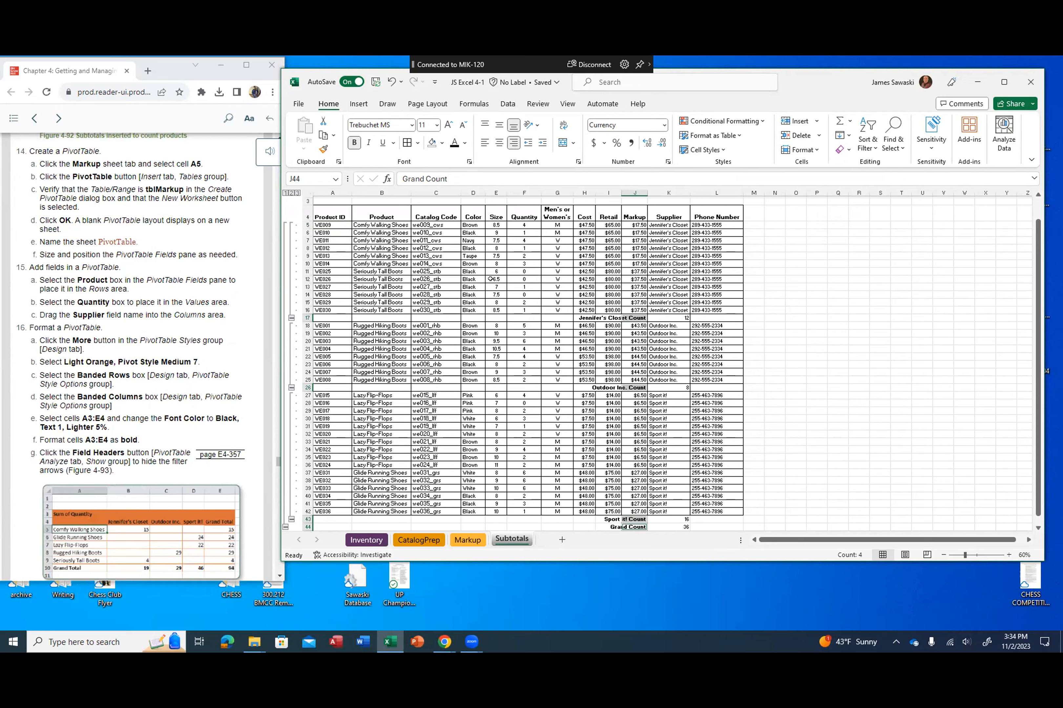
{"action": "left_click", "coordinate": [468, 541]}
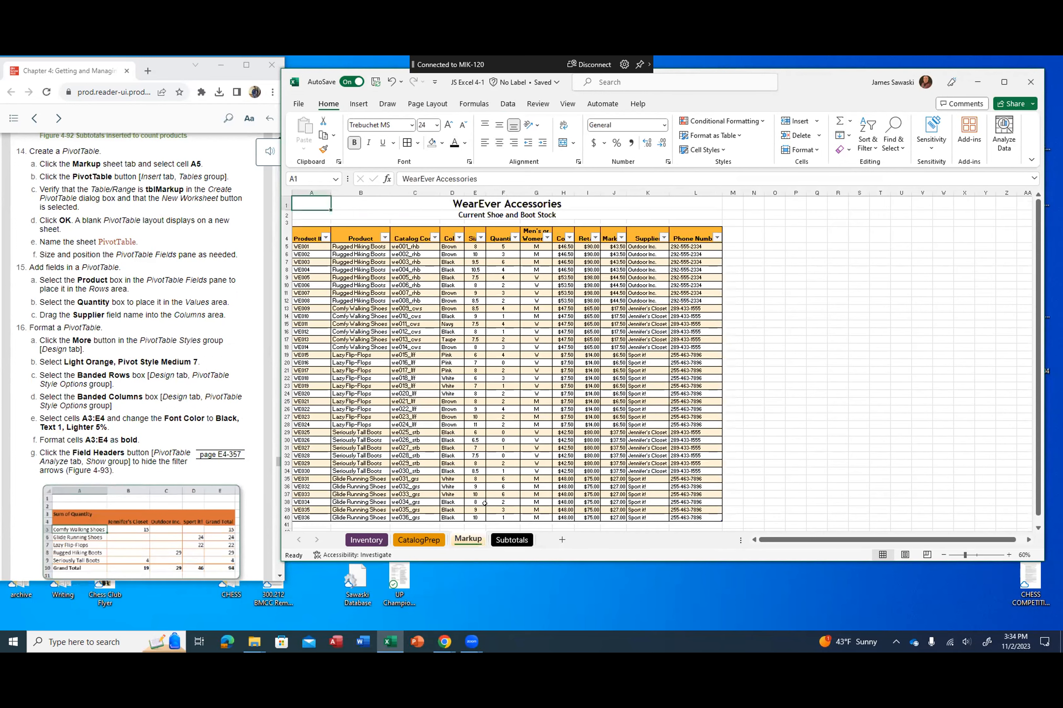
{"action": "left_click", "coordinate": [304, 246]}
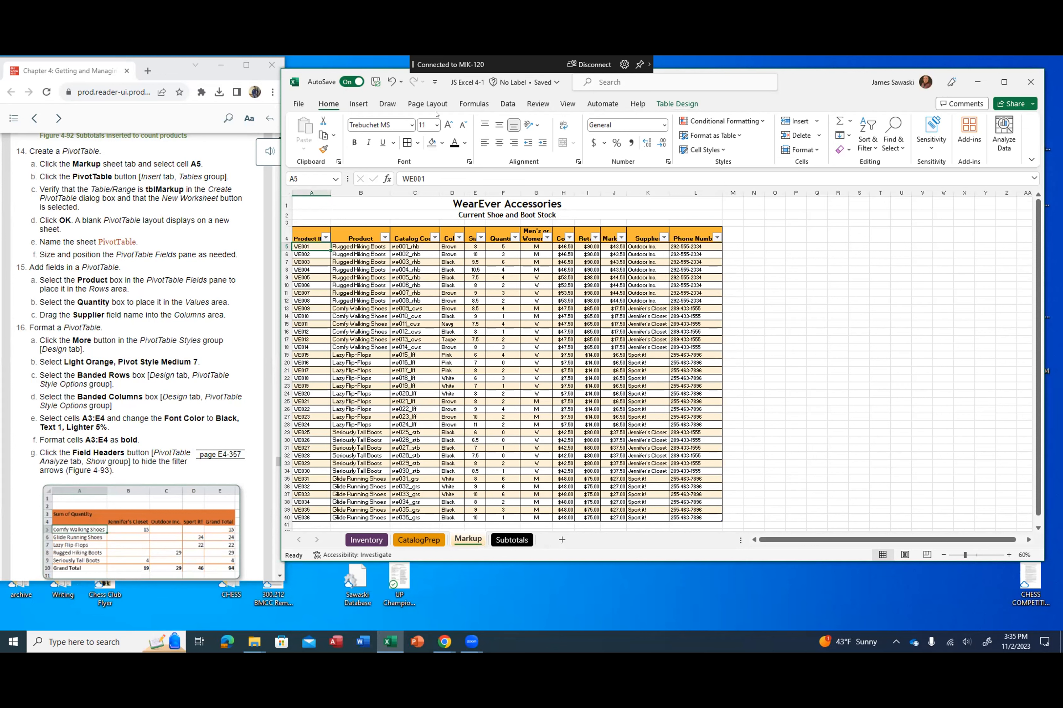
{"action": "left_click", "coordinate": [350, 105]}
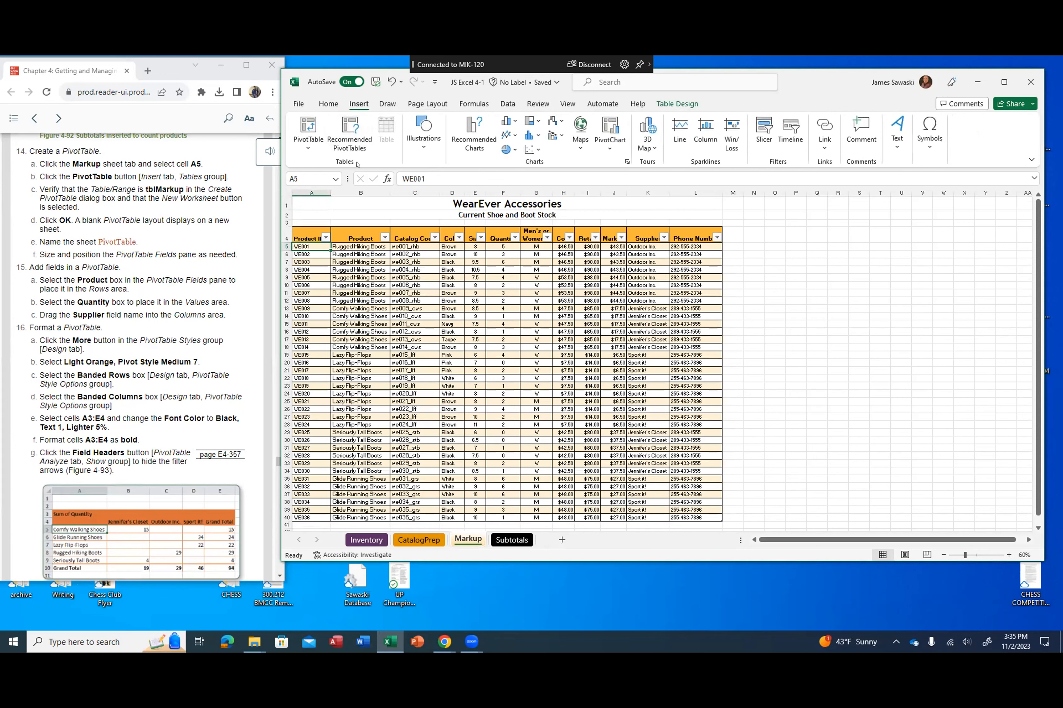
{"action": "left_click", "coordinate": [303, 125]}
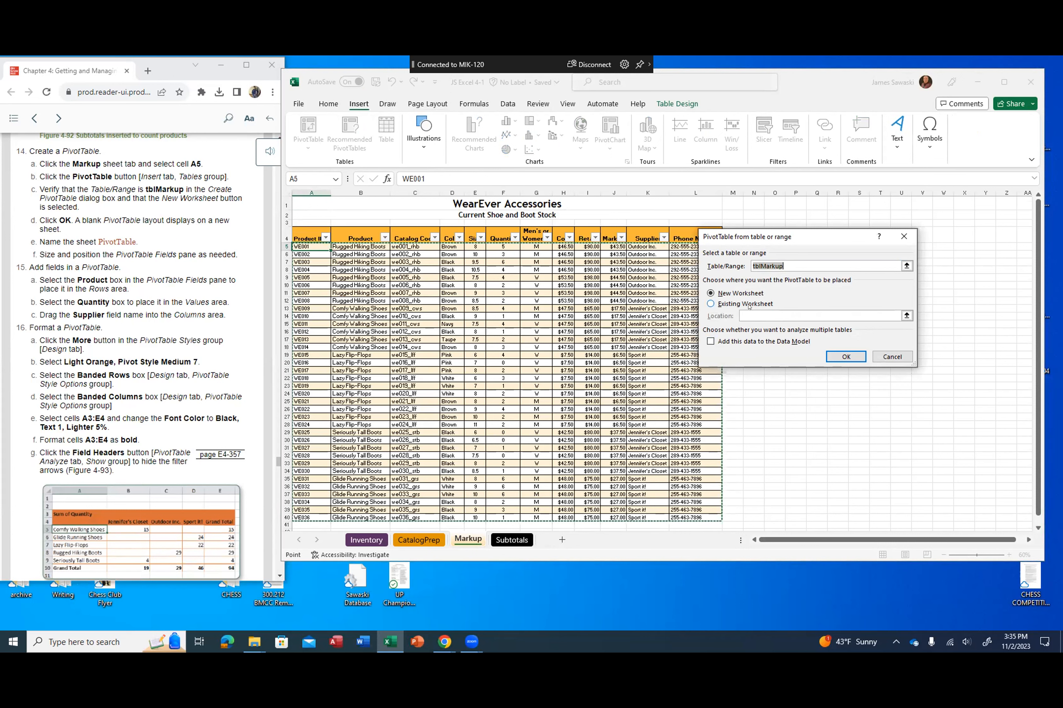
{"action": "left_click", "coordinate": [834, 359]}
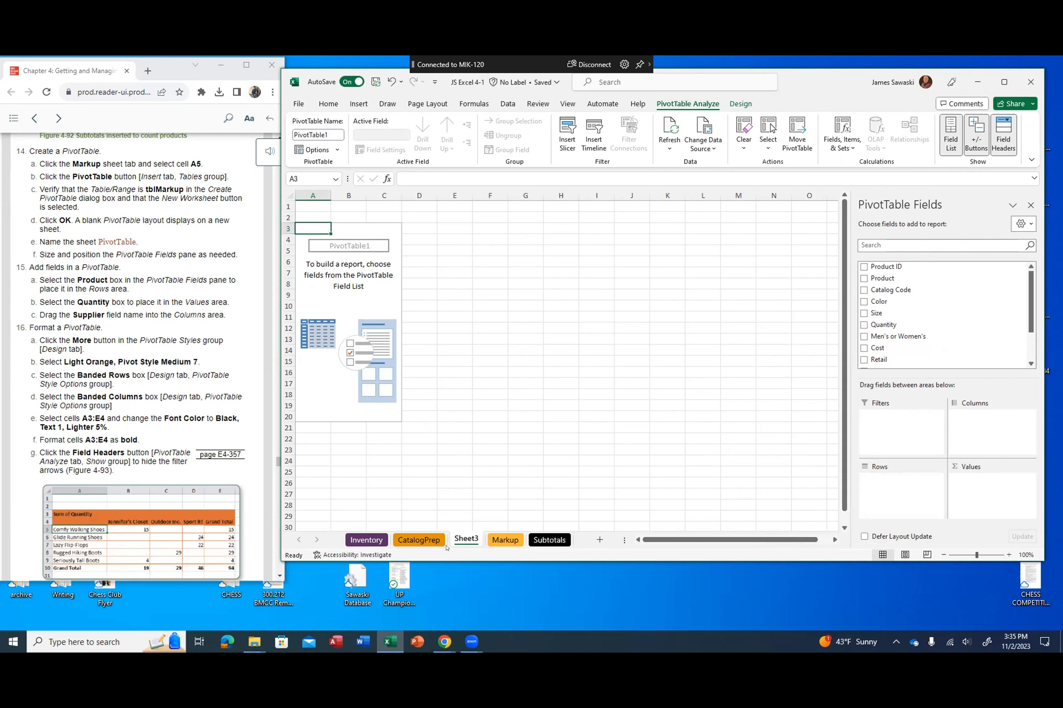
Step: Rename the new PivotTable worksheet as PivotTable
{"action": "double_click", "coordinate": [472, 539]}
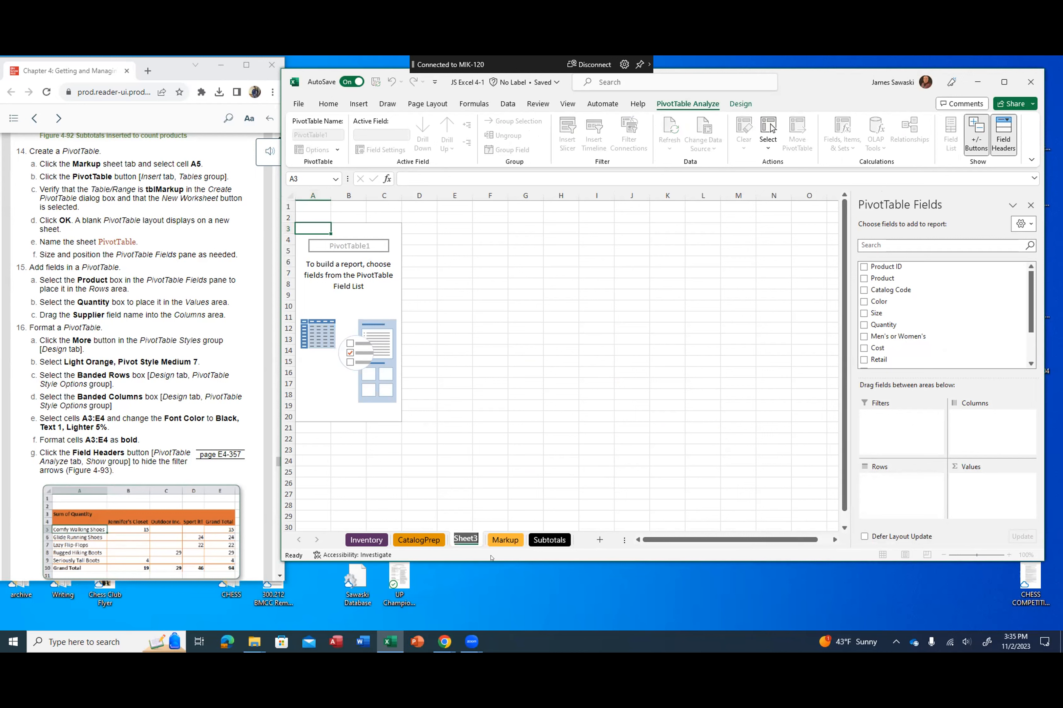
{"action": "type", "text": "Pivot"}
{"action": "key", "text": "Return"}
{"action": "type", "text": "Table"}
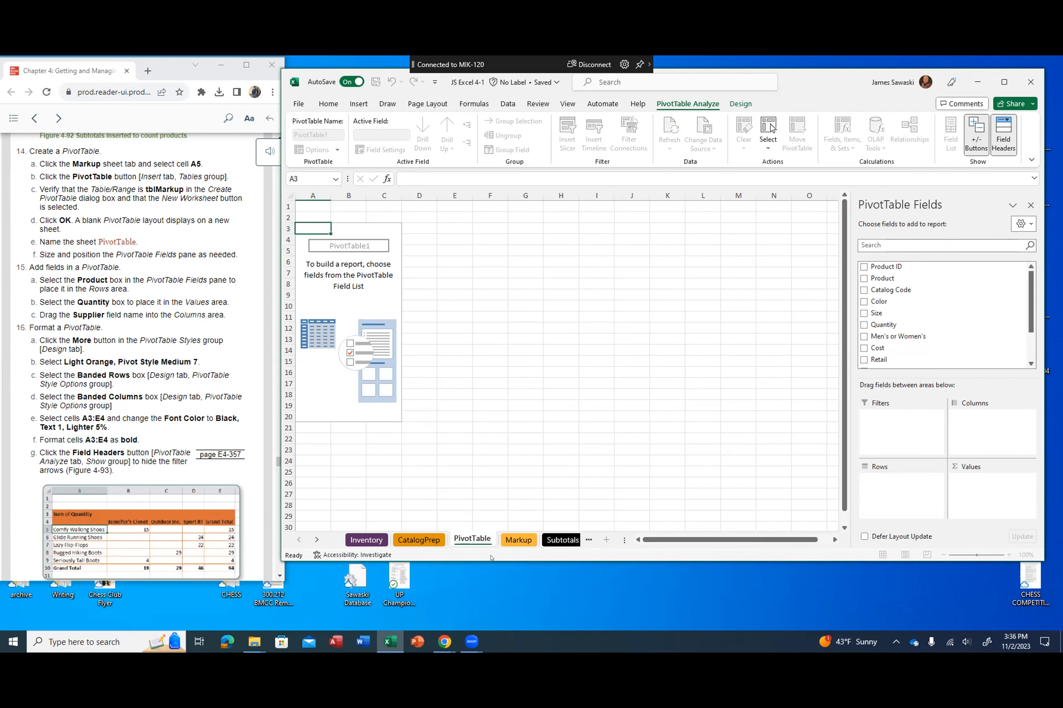
{"action": "key", "text": "Return"}
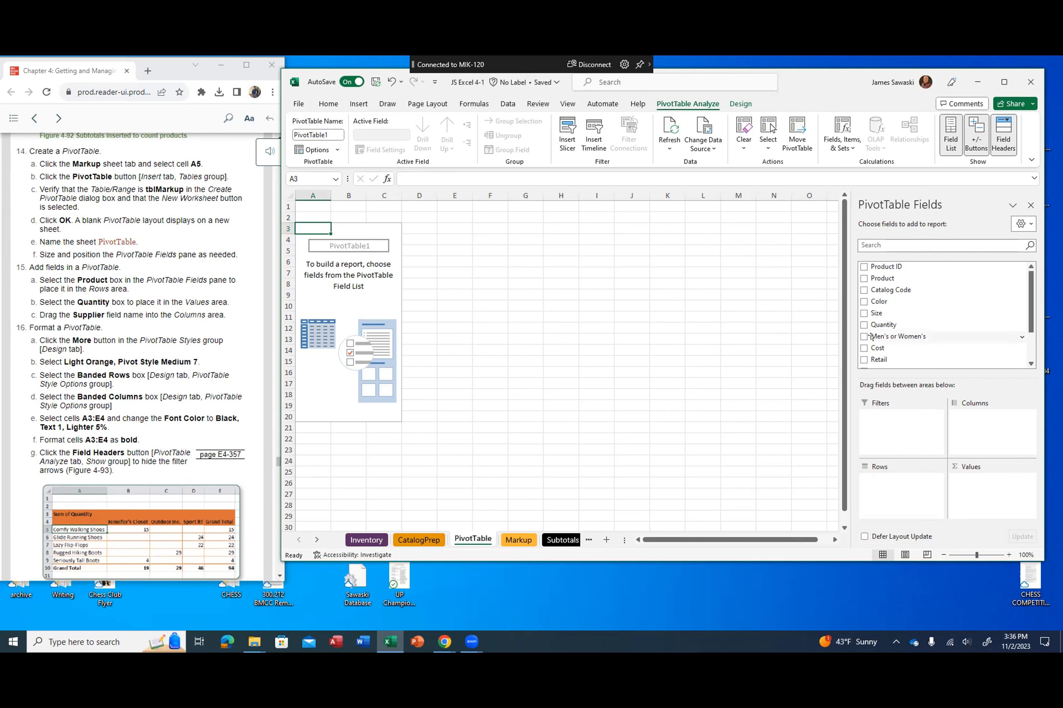
Step: Add the Product field to the PivotTable's rows, Quantity to its values, and Supplier to the rows beneath Product
{"action": "scroll", "coordinate": [141, 357], "scroll_direction": "up", "scroll_amount": 5}
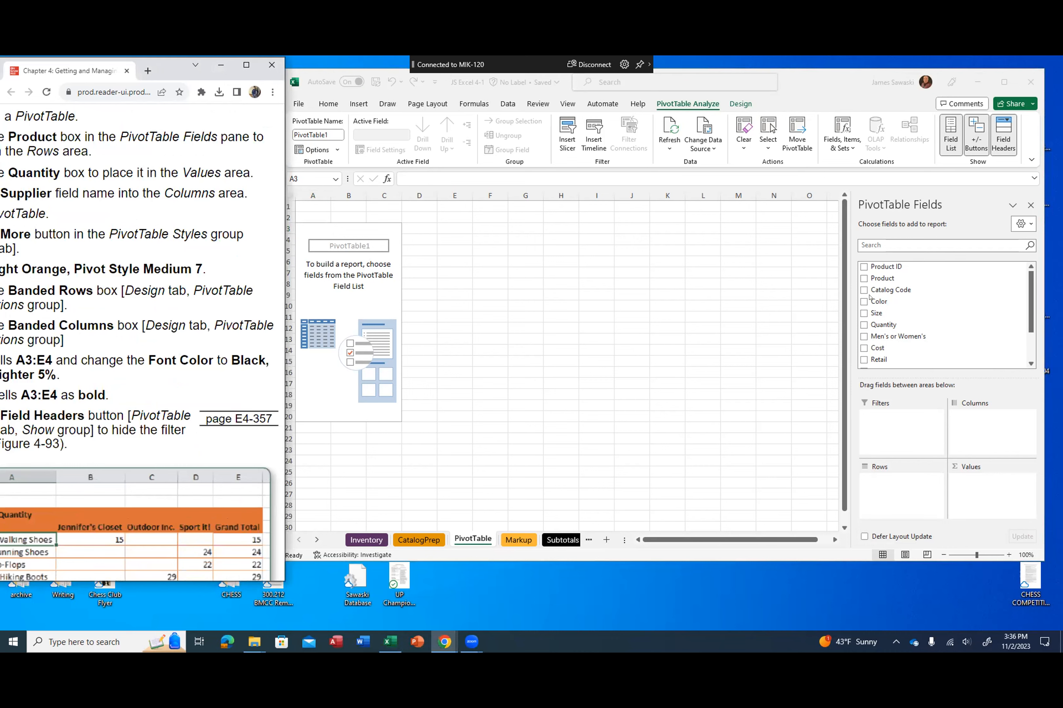
{"action": "key", "text": "ctrl+minus"}
{"action": "key", "text": "ctrl+minus"}
{"action": "key", "text": "ctrl+minus"}
{"action": "key", "text": "ctrl+minus"}
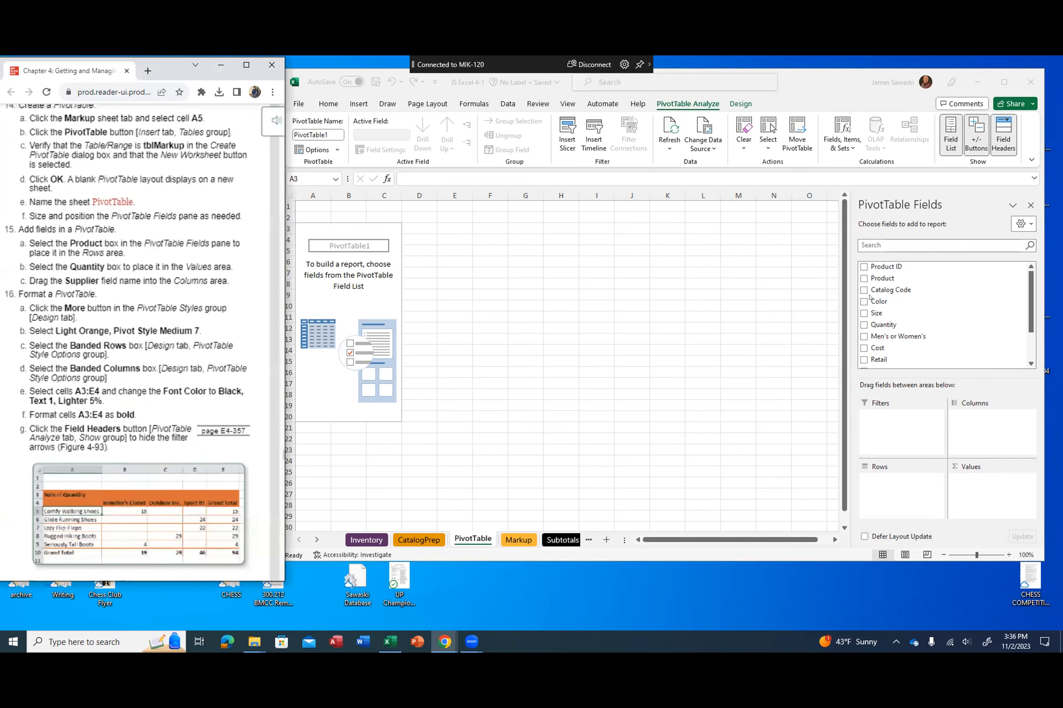
{"action": "scroll", "coordinate": [142, 343], "scroll_direction": "up", "scroll_amount": 2}
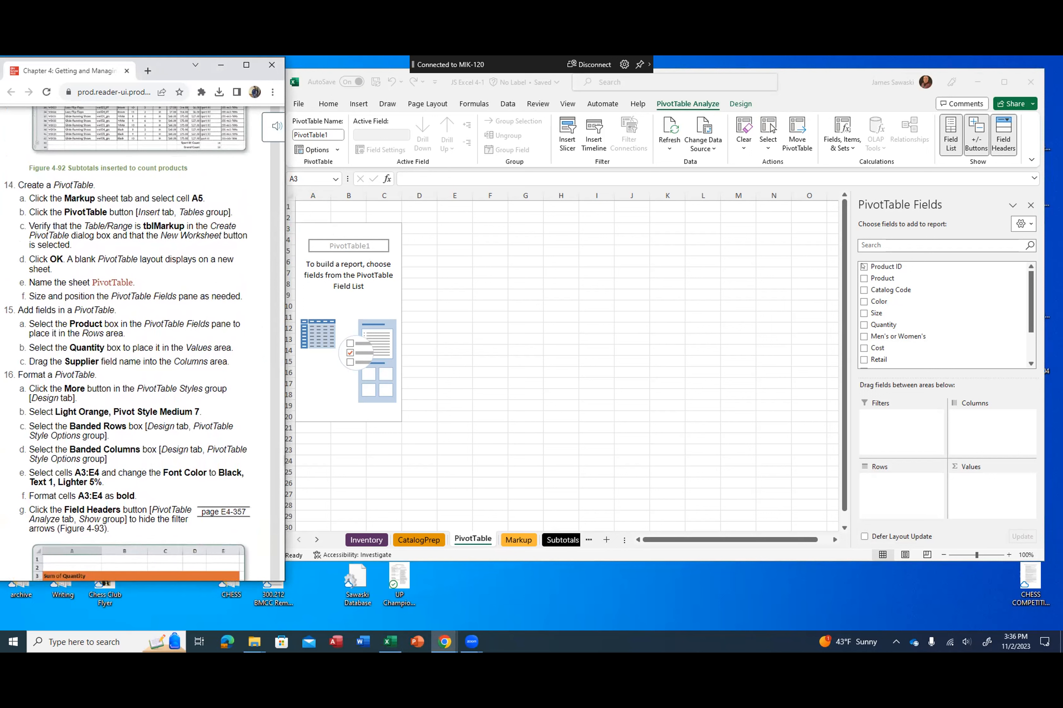
{"action": "left_click", "coordinate": [861, 275]}
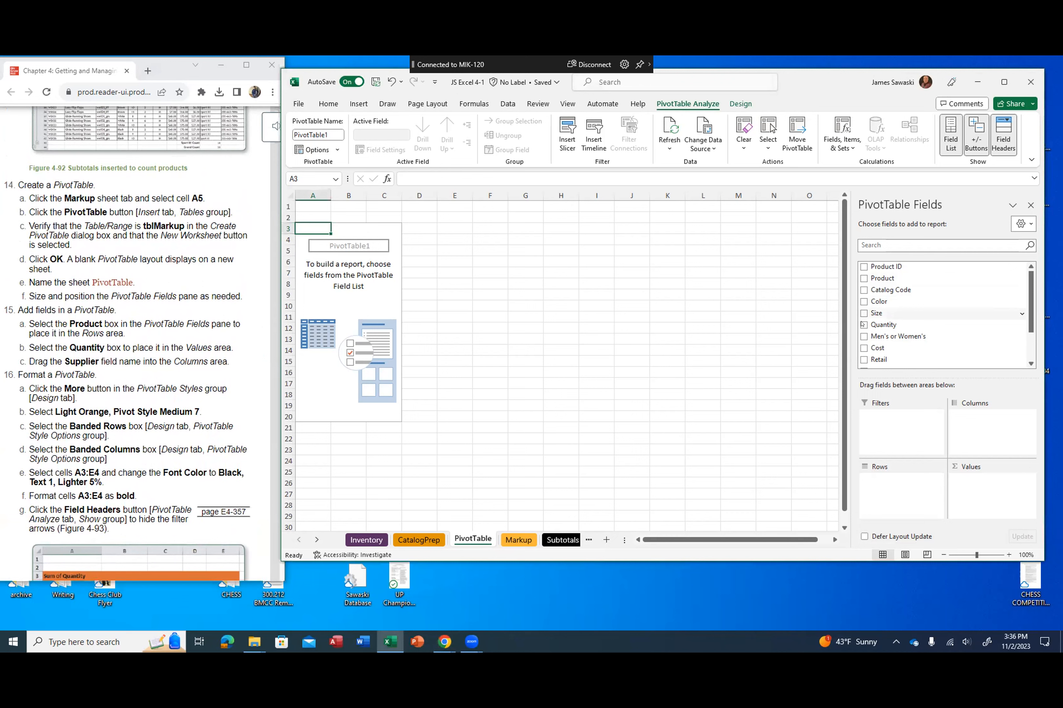
{"action": "left_click", "coordinate": [863, 278]}
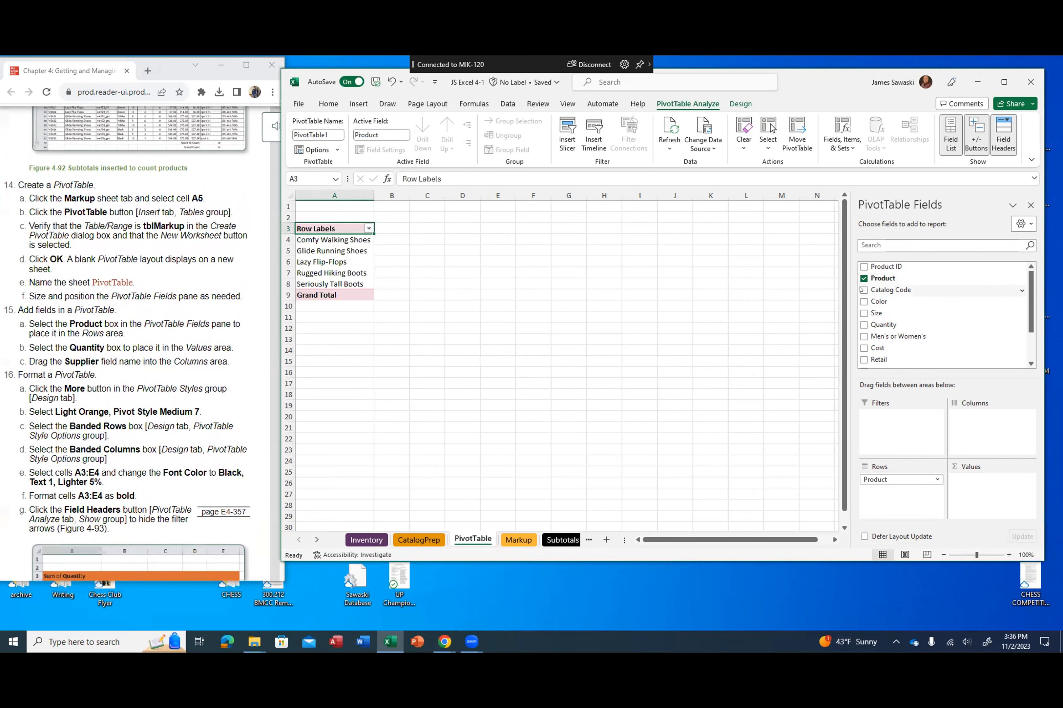
{"action": "left_click", "coordinate": [863, 325]}
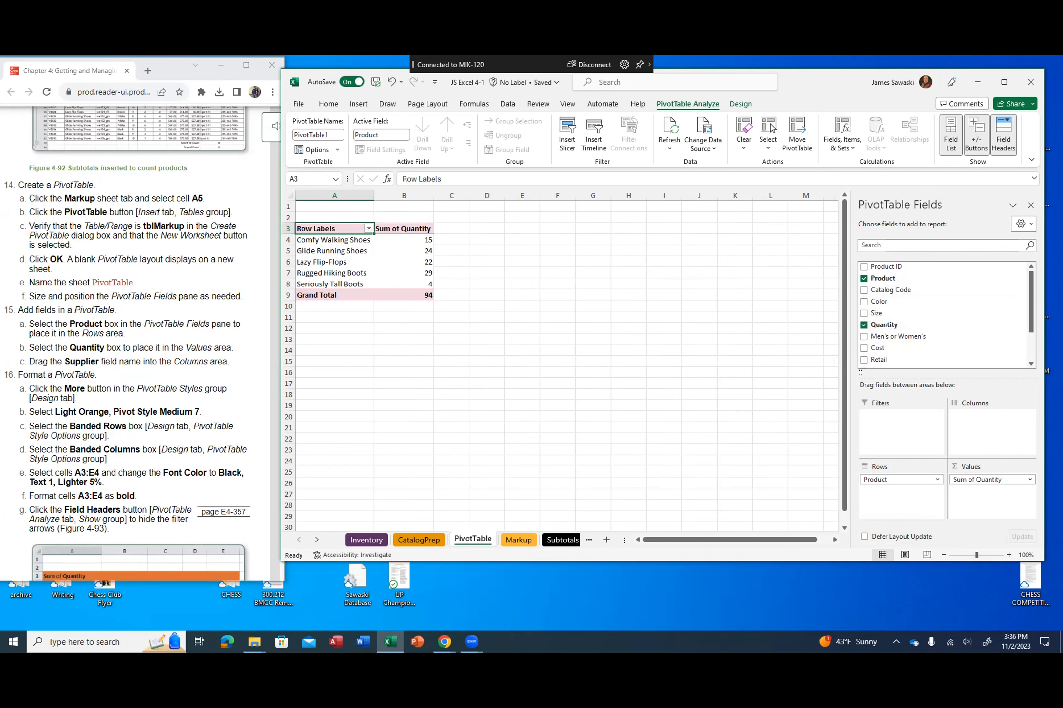
{"action": "scroll", "coordinate": [889, 345], "scroll_direction": "down", "scroll_amount": 1}
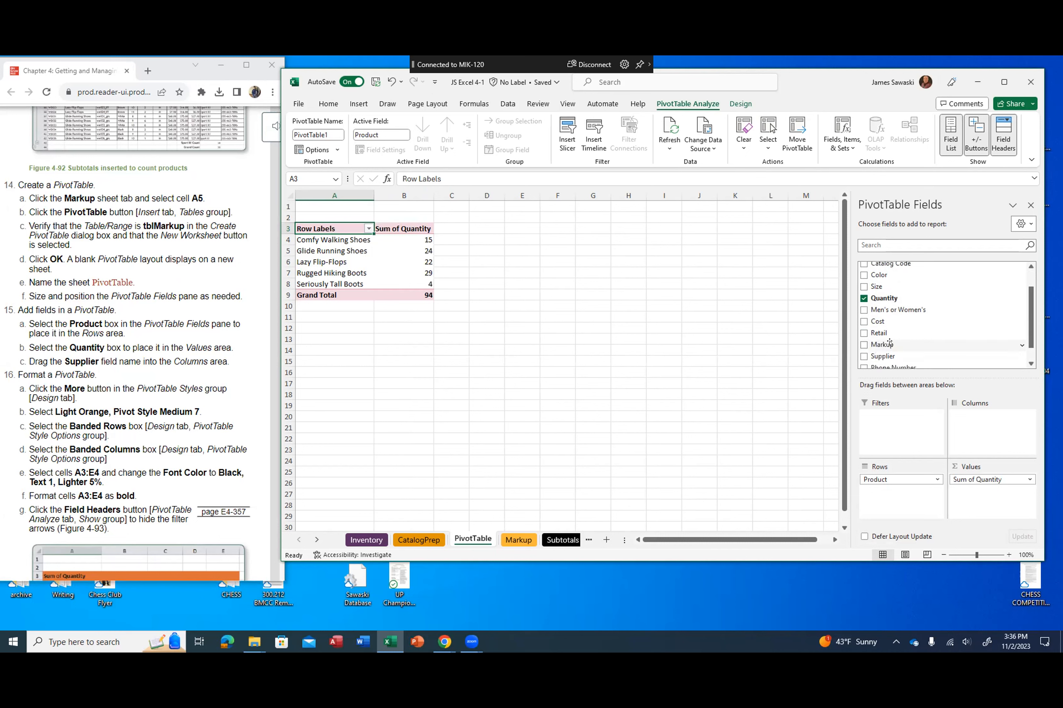
{"action": "left_click", "coordinate": [864, 357]}
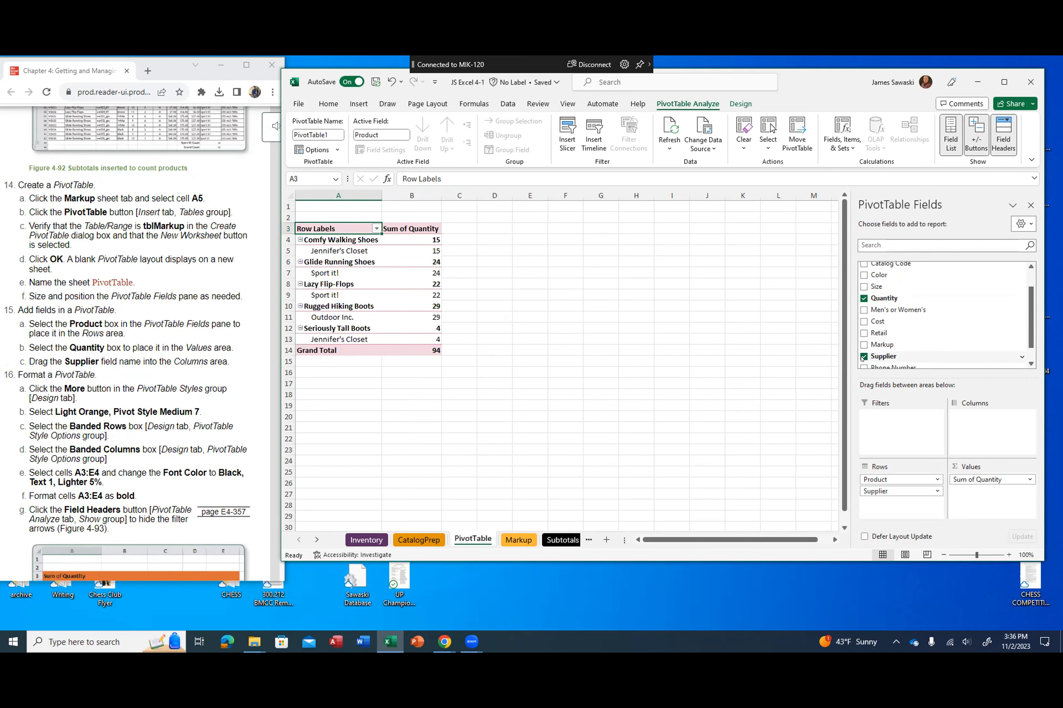
Step: Apply the Light Orange, Pivot Style Medium 7 style to the PivotTable and turn on banded rows and banded columns
{"action": "scroll", "coordinate": [137, 345], "scroll_direction": "down", "scroll_amount": 3}
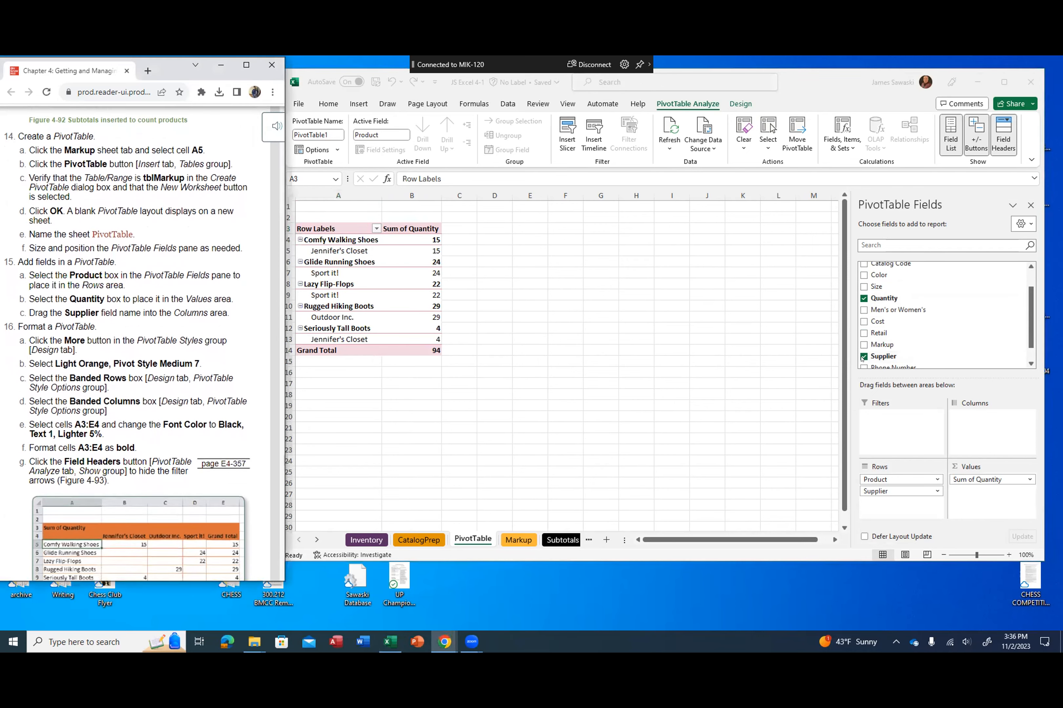
{"action": "scroll", "coordinate": [137, 345], "scroll_direction": "down", "scroll_amount": 1}
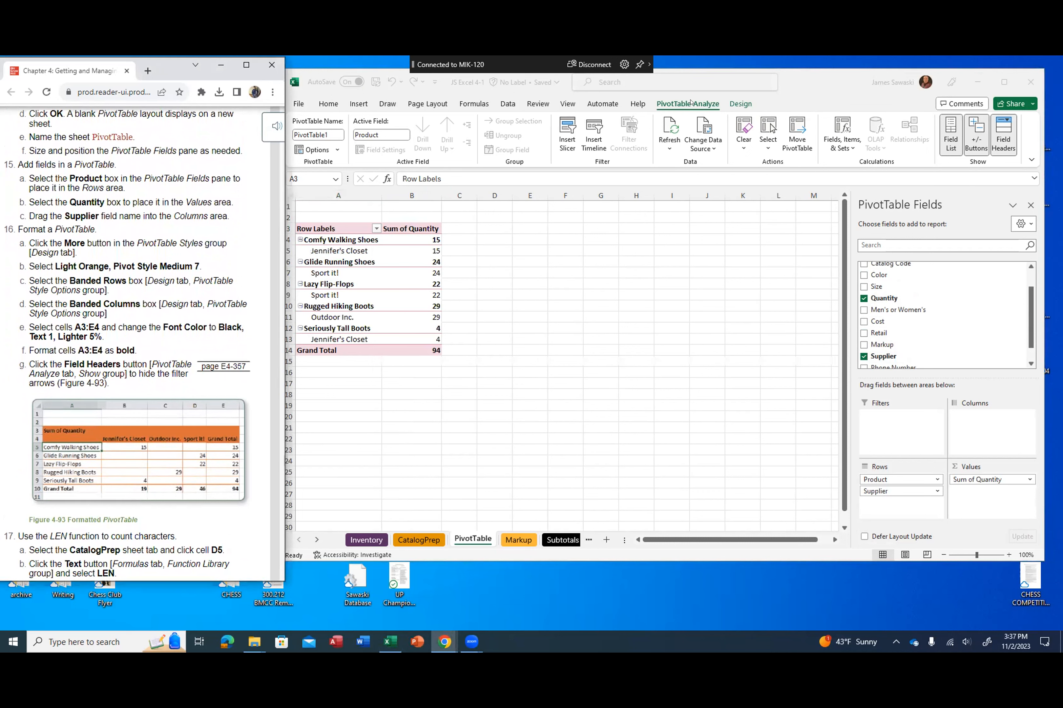
{"action": "left_click", "coordinate": [735, 104]}
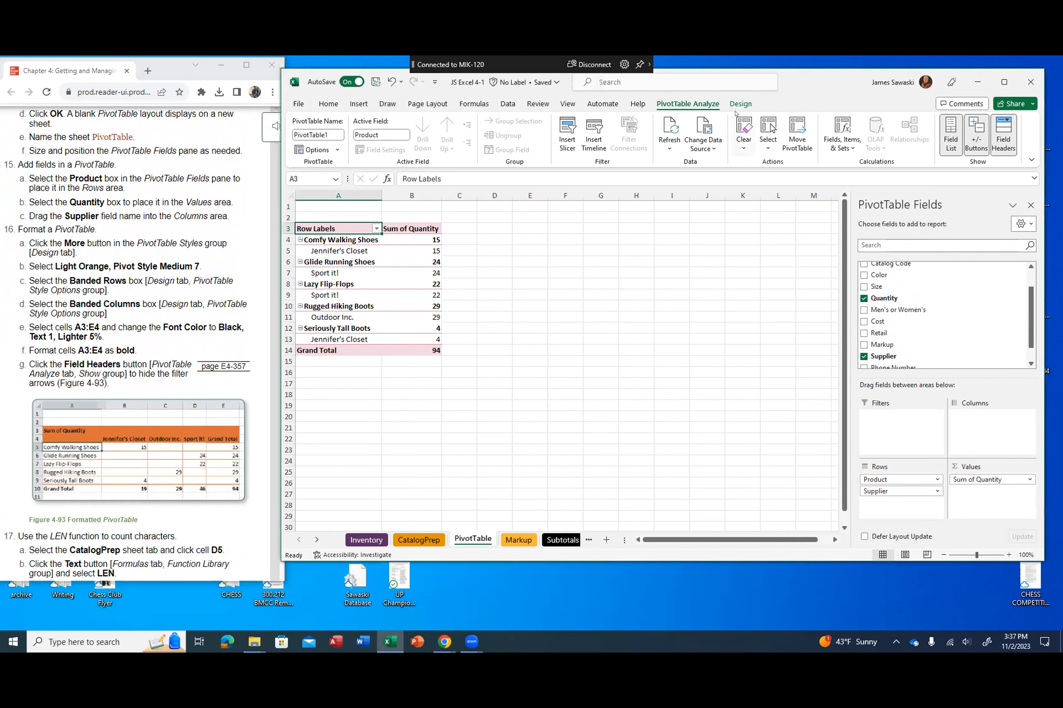
{"action": "left_click", "coordinate": [738, 106]}
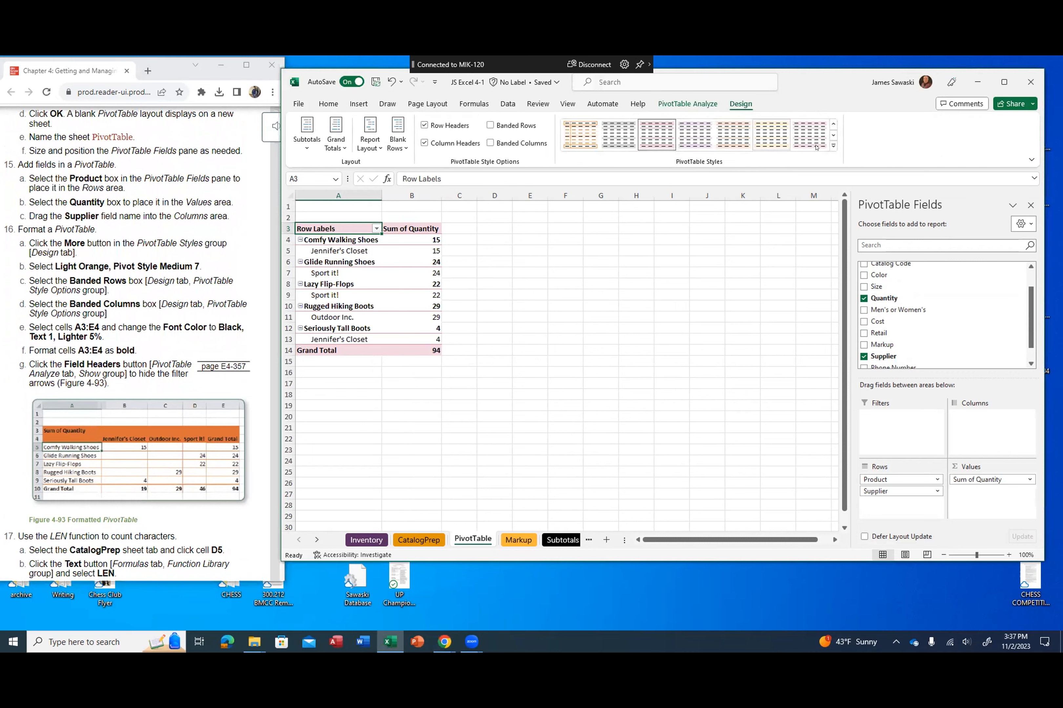
{"action": "left_click", "coordinate": [832, 145]}
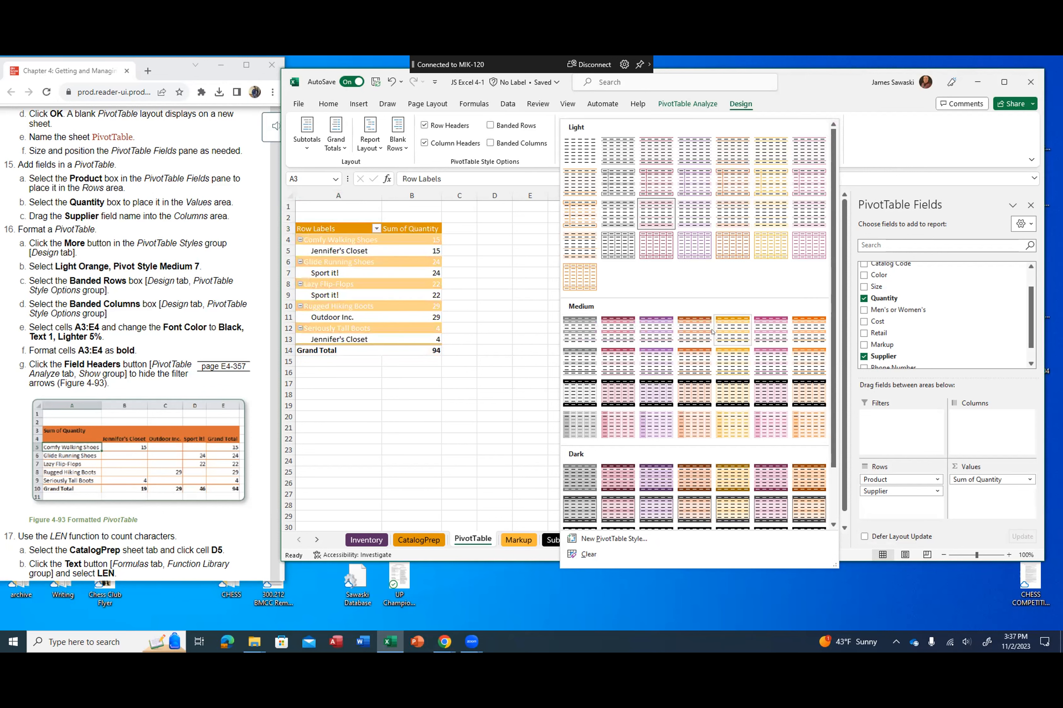
{"action": "left_click", "coordinate": [801, 332]}
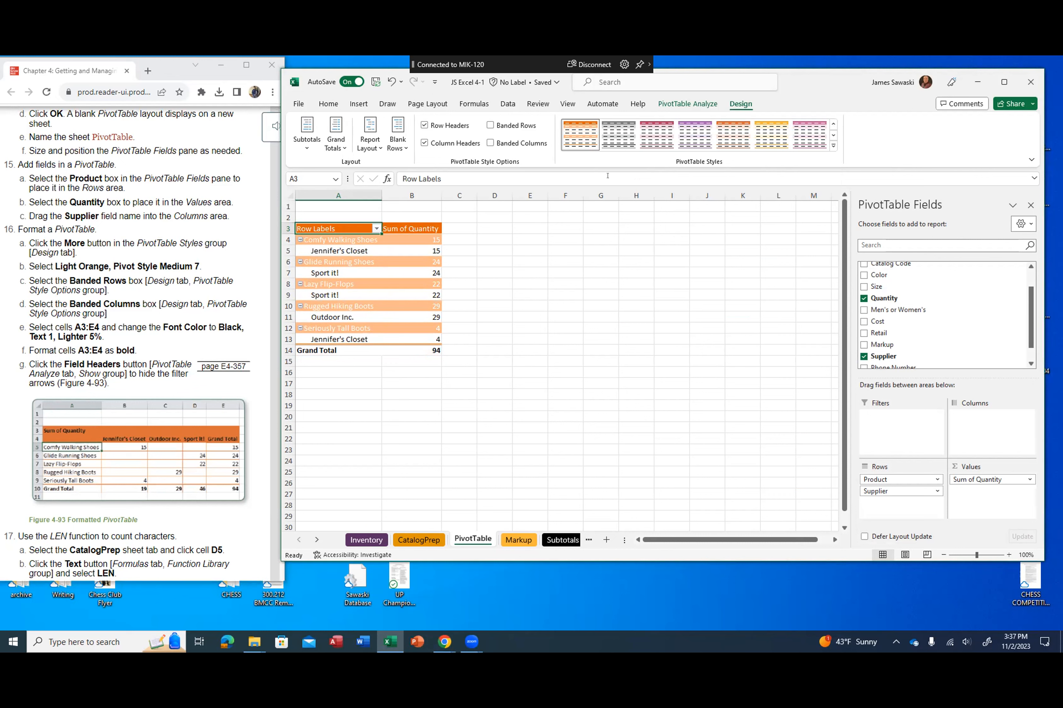
{"action": "left_click", "coordinate": [490, 125]}
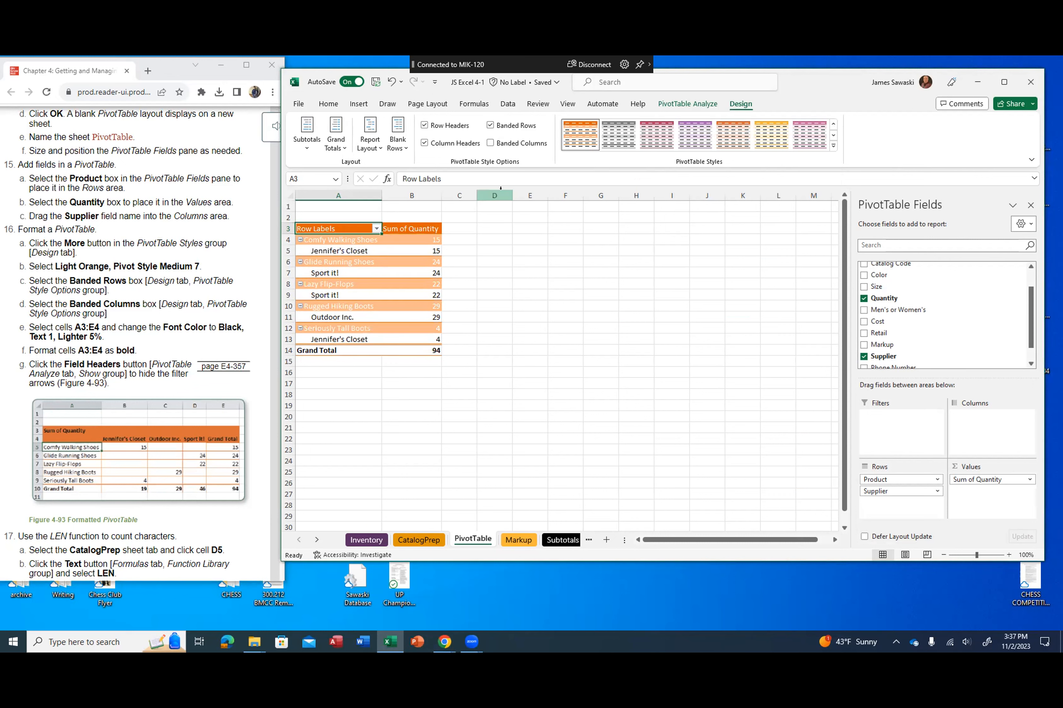
{"action": "left_click", "coordinate": [490, 143]}
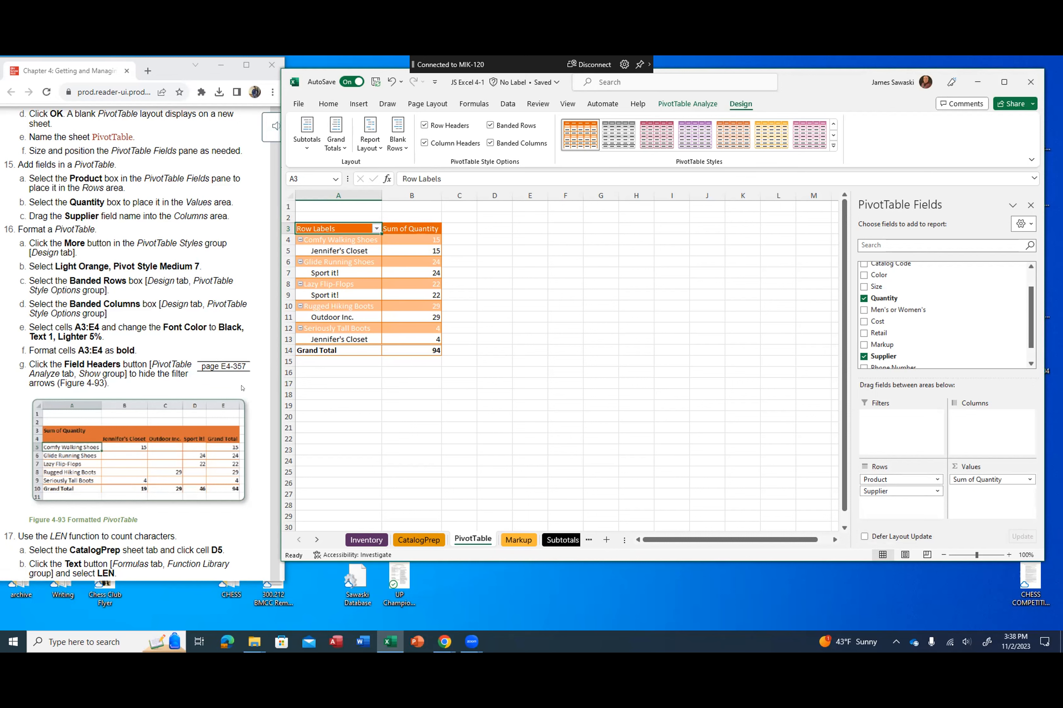
Step: Rearrange the PivotTable fields so that Supplier is in the columns and Product alone is in the rows
{"action": "scroll", "coordinate": [242, 388], "scroll_direction": "up", "scroll_amount": 1}
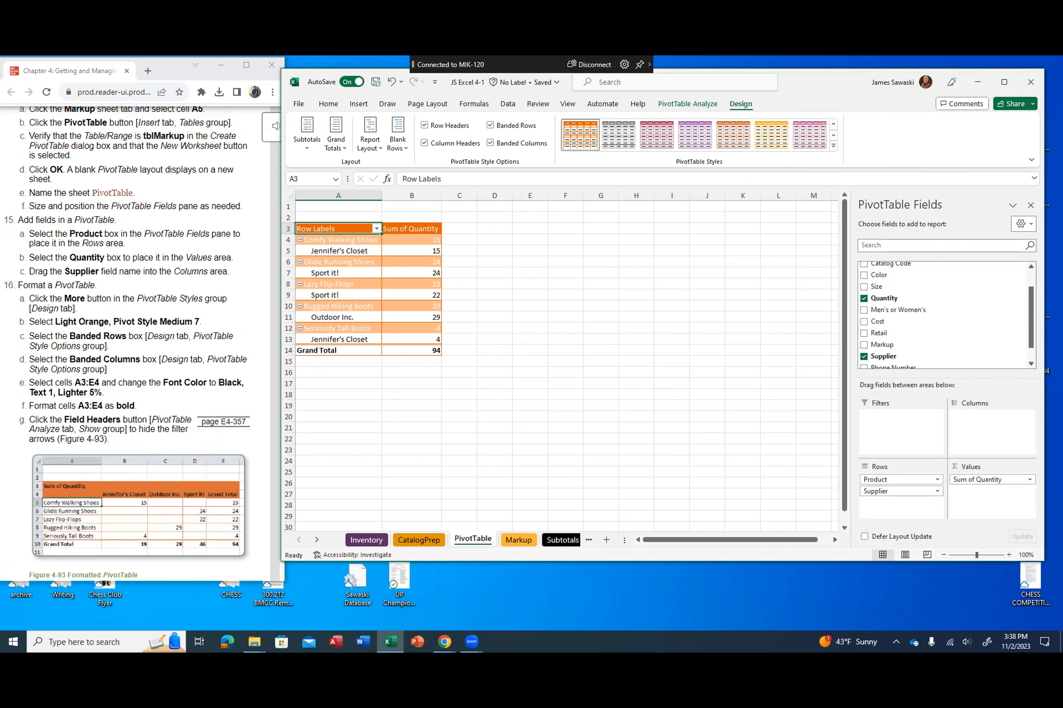
{"action": "scroll", "coordinate": [220, 339], "scroll_direction": "up", "scroll_amount": 1}
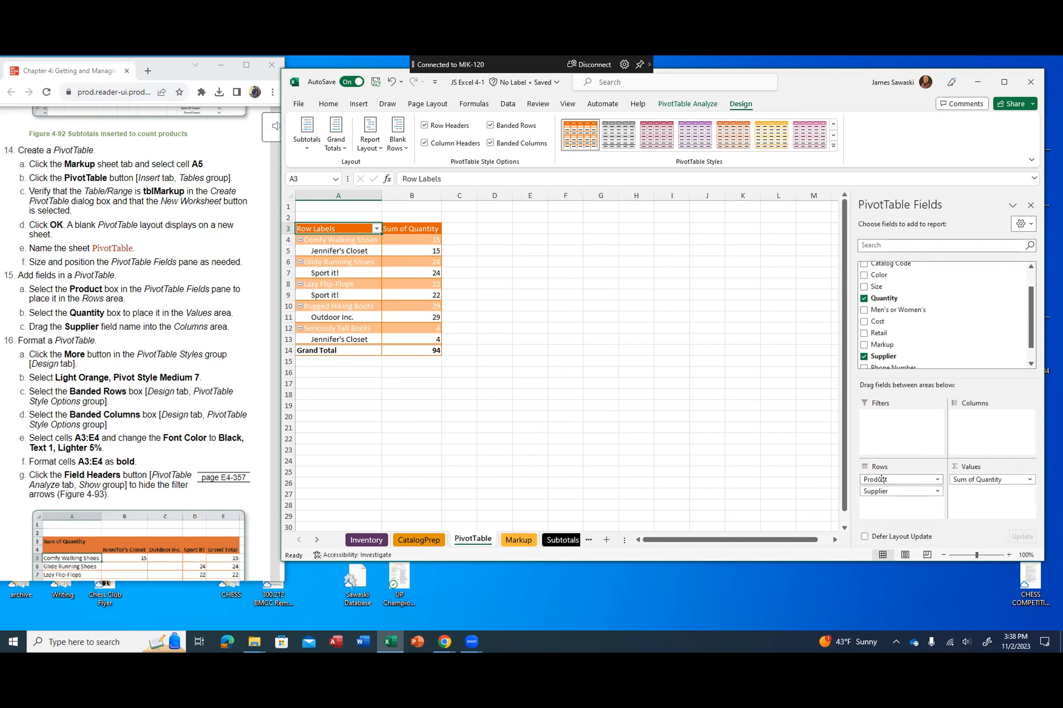
{"action": "left_click_drag", "start_coordinate": [882, 479], "coordinate": [974, 430]}
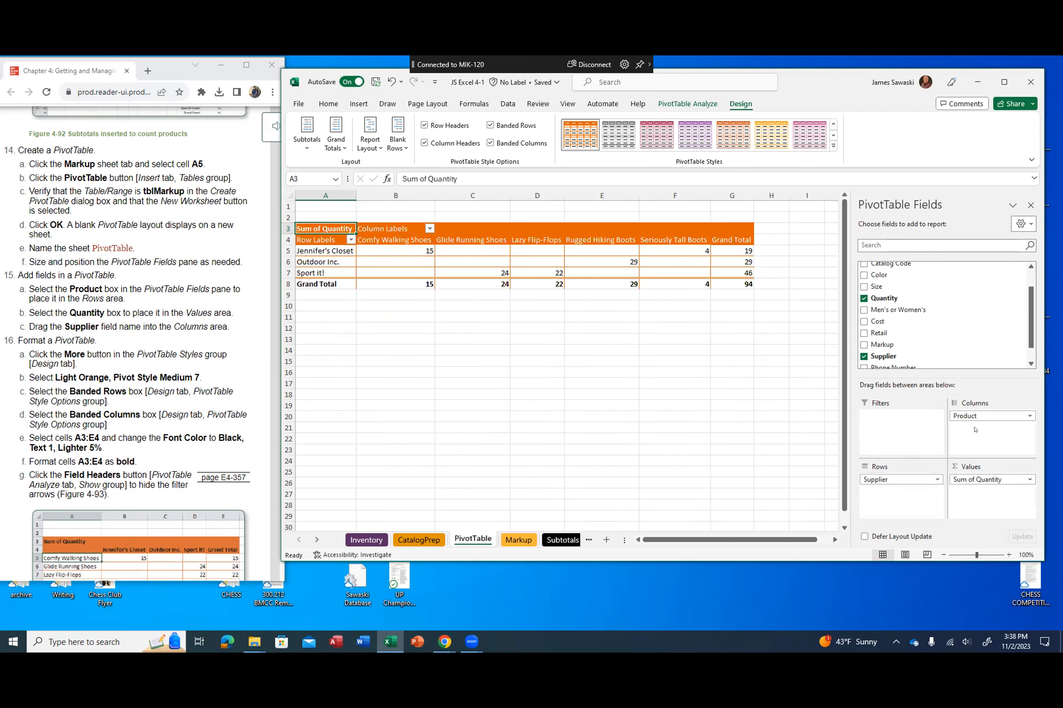
{"action": "left_click_drag", "start_coordinate": [899, 480], "coordinate": [966, 433]}
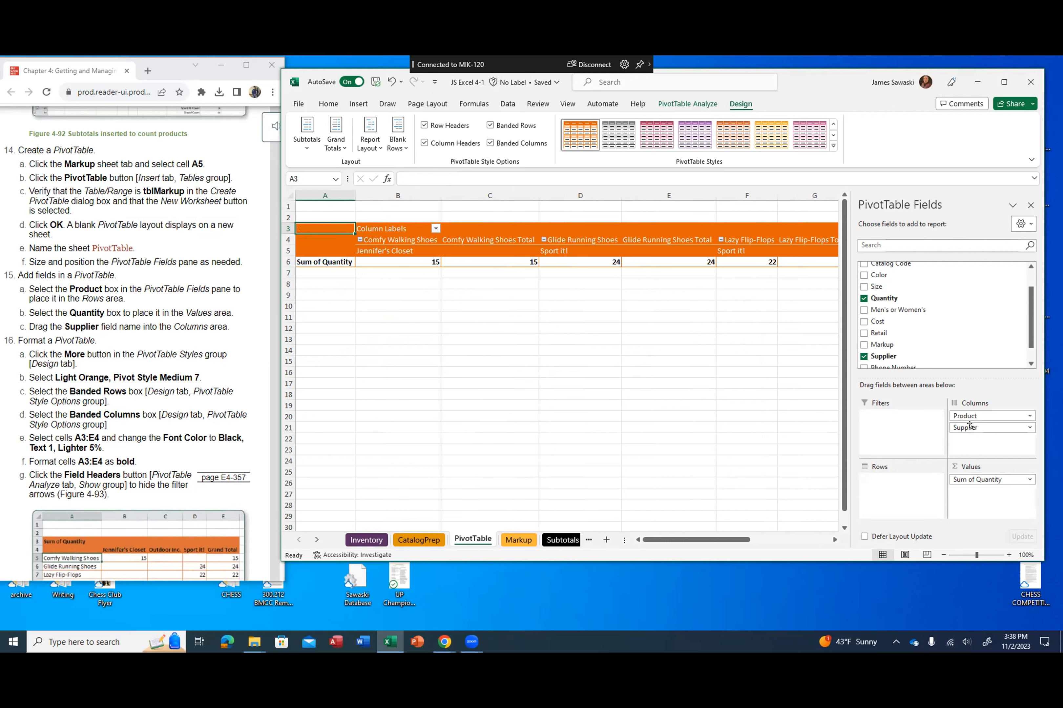
{"action": "left_click_drag", "start_coordinate": [969, 425], "coordinate": [879, 492]}
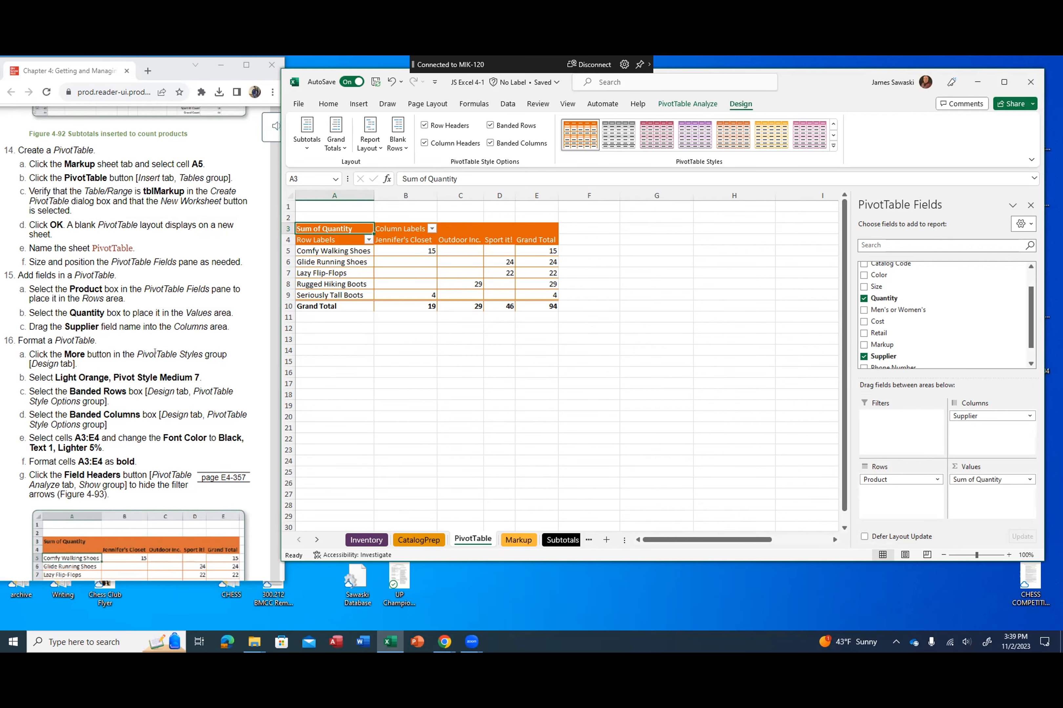
Step: Change the font color of cells A3:E4 in the PivotTable to Black, Text 1, Lighter 5%
{"action": "scroll", "coordinate": [154, 370], "scroll_direction": "down", "scroll_amount": 3}
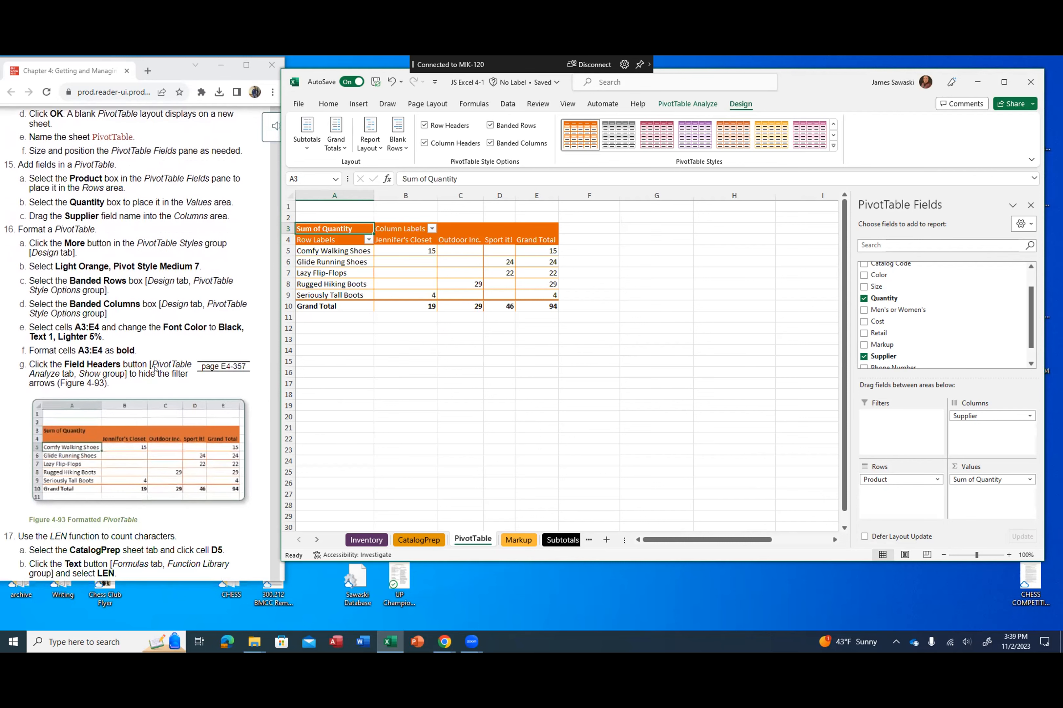
{"action": "left_click", "coordinate": [188, 397]}
{"action": "left_click", "coordinate": [368, 324]}
{"action": "left_click", "coordinate": [313, 228]}
{"action": "left_click_drag", "start_coordinate": [312, 227], "coordinate": [519, 239]}
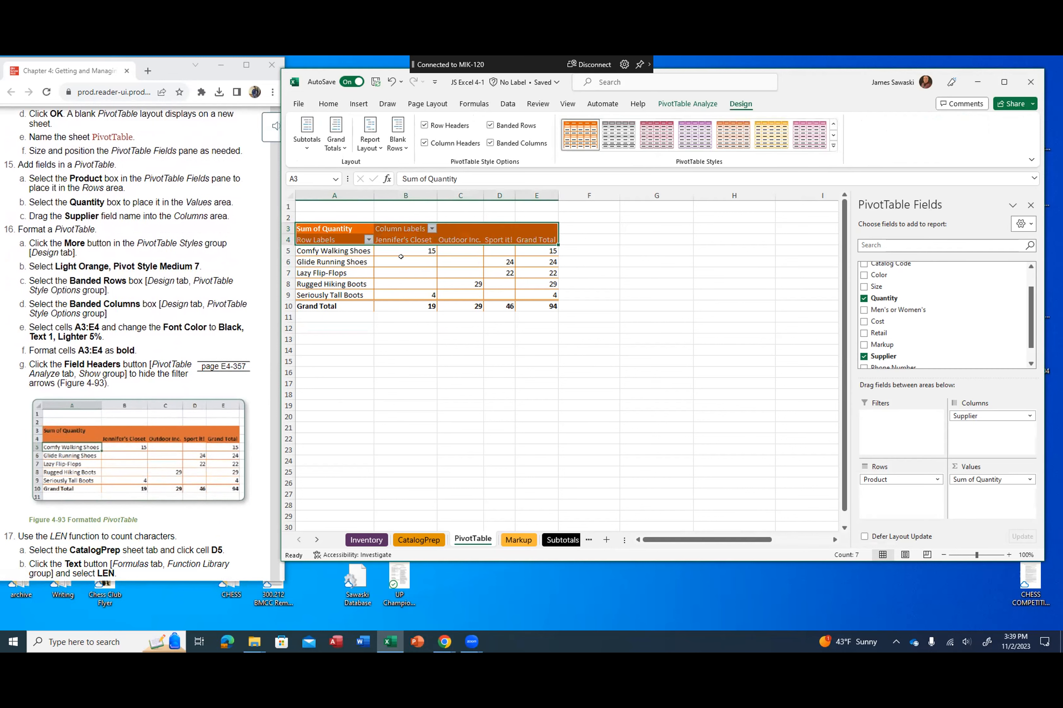
{"action": "left_click", "coordinate": [330, 104]}
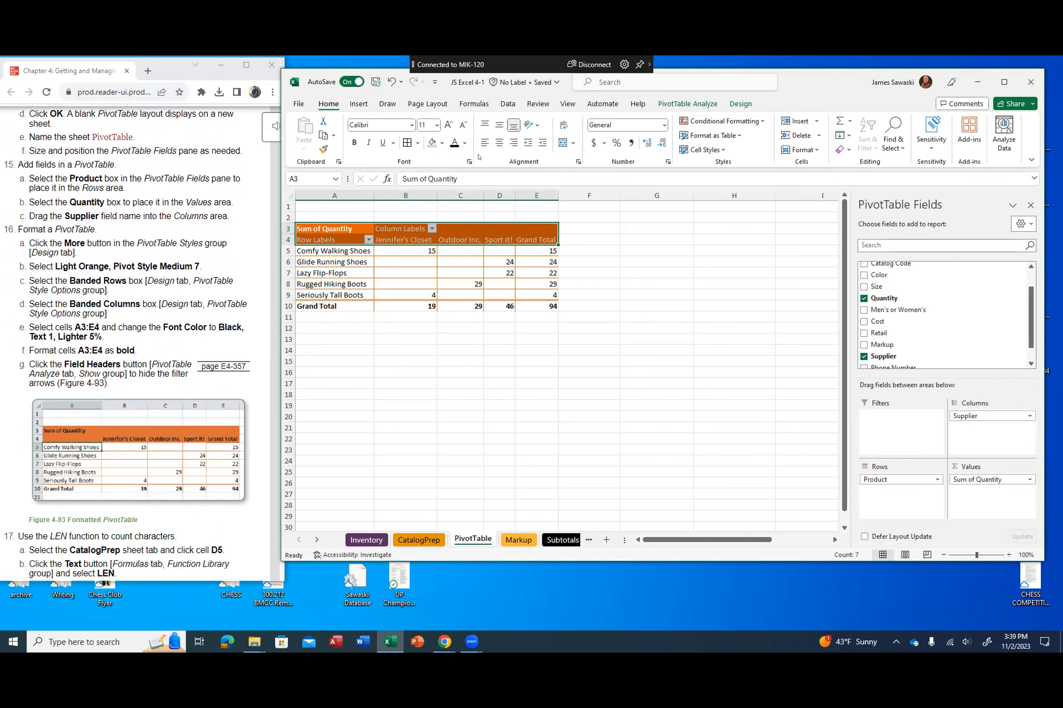
{"action": "left_click", "coordinate": [464, 142]}
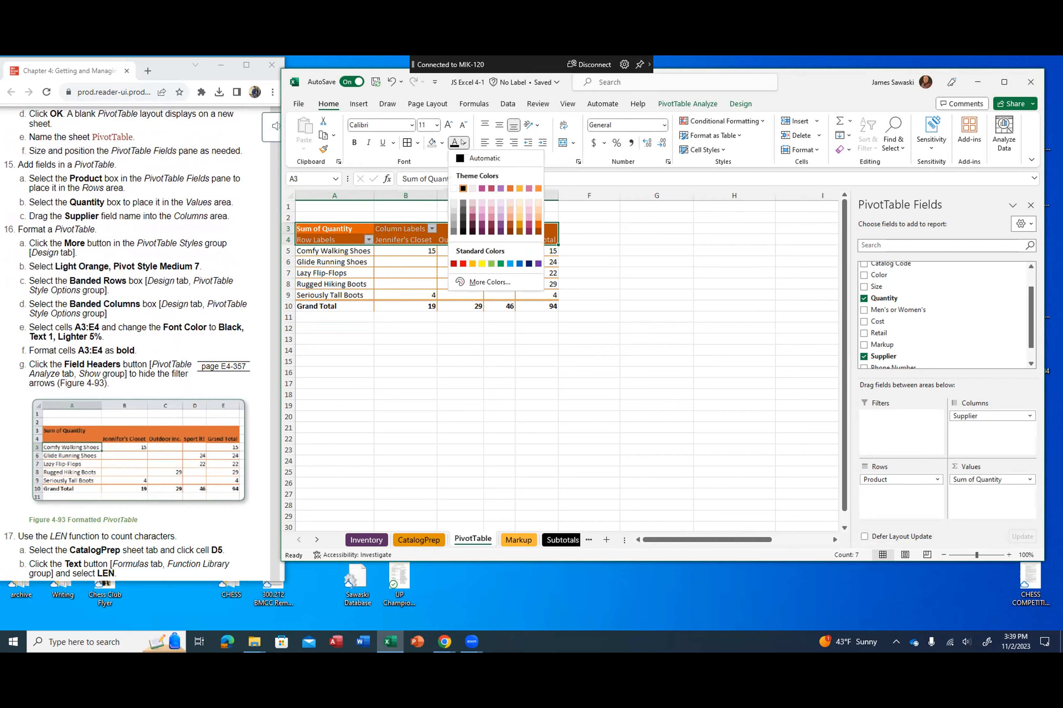
{"action": "left_click", "coordinate": [463, 231]}
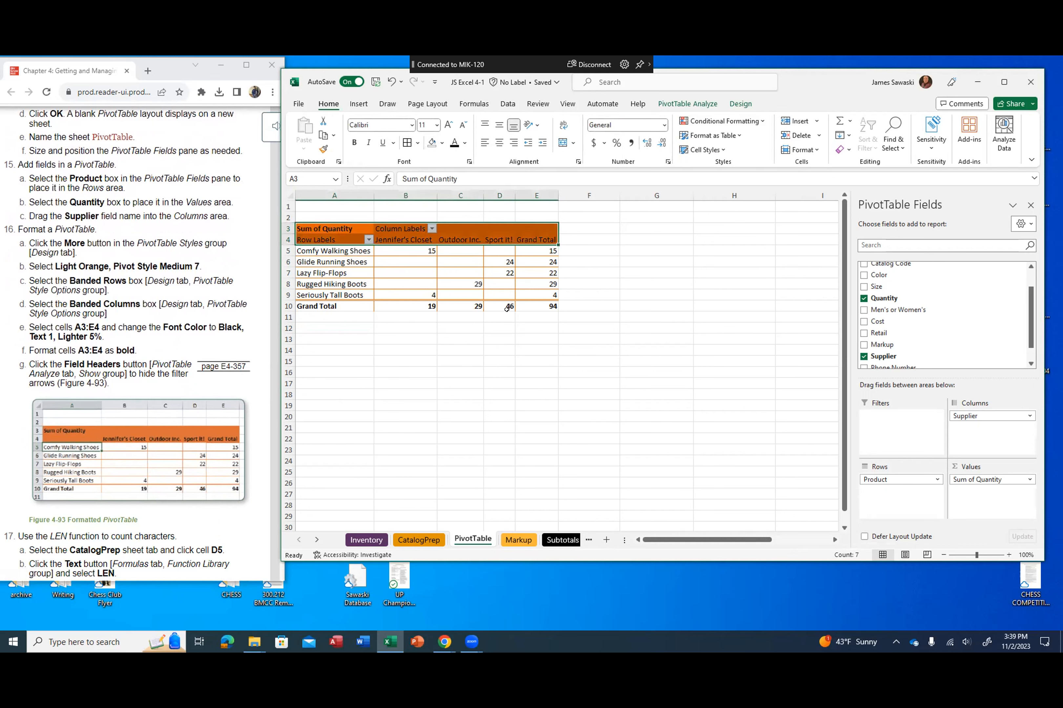
{"action": "left_click", "coordinate": [489, 359]}
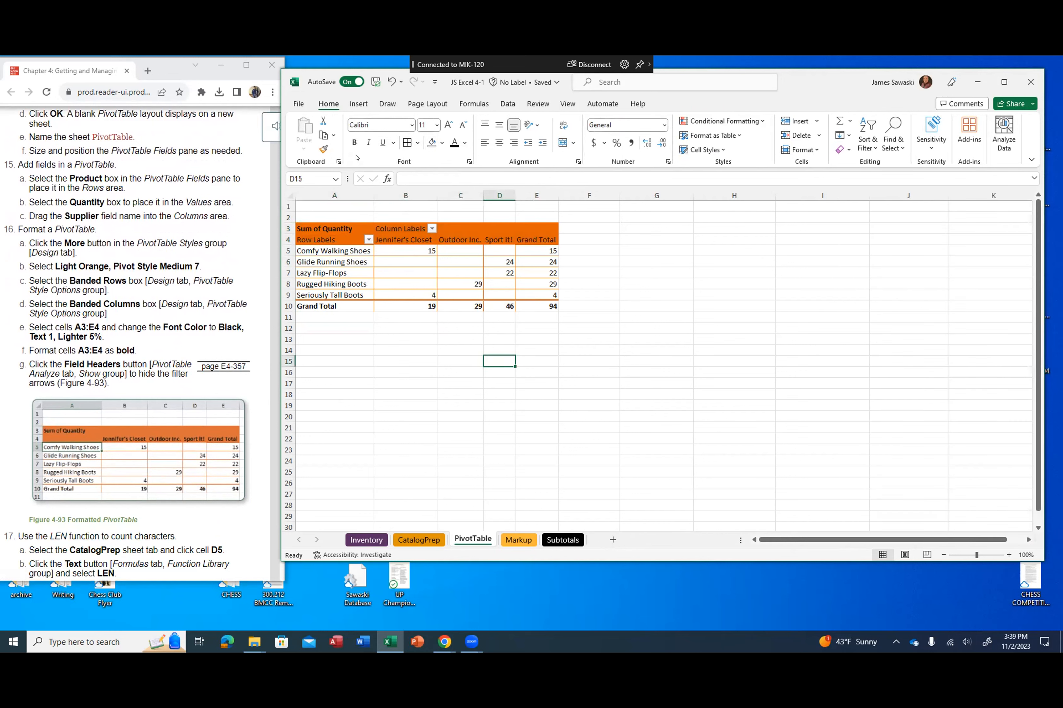
Step: Make cells A3:E4 bold and hide the PivotTable's field headers
{"action": "left_click", "coordinate": [352, 143]}
{"action": "left_click_drag", "start_coordinate": [320, 228], "coordinate": [526, 239]}
{"action": "left_click", "coordinate": [353, 142]}
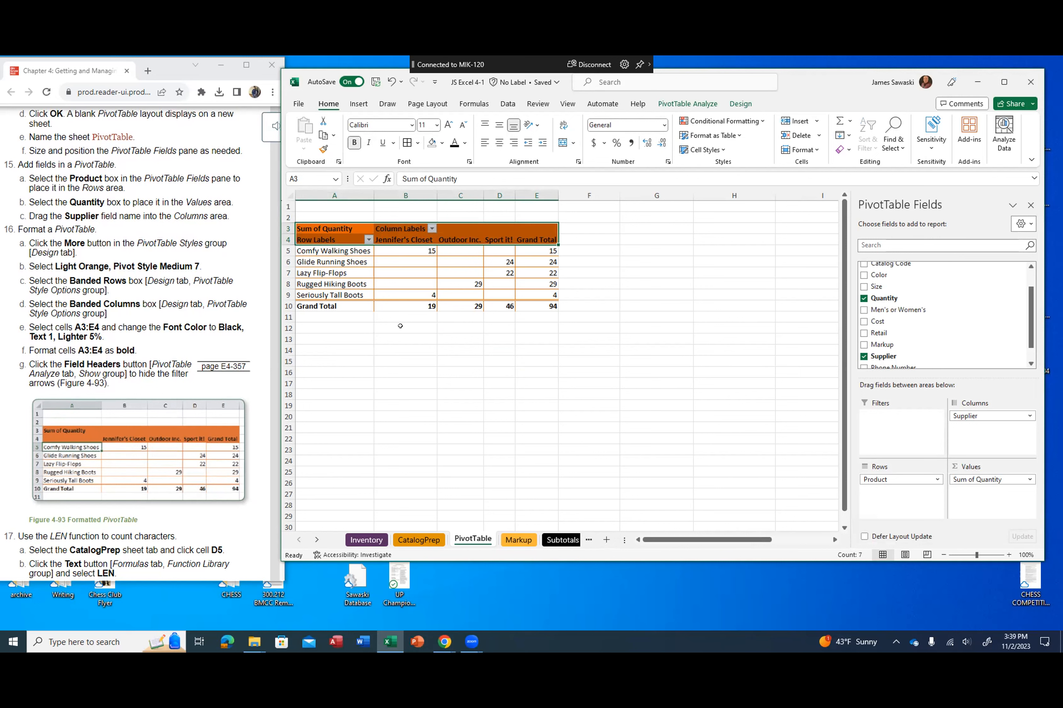
{"action": "left_click", "coordinate": [687, 104]}
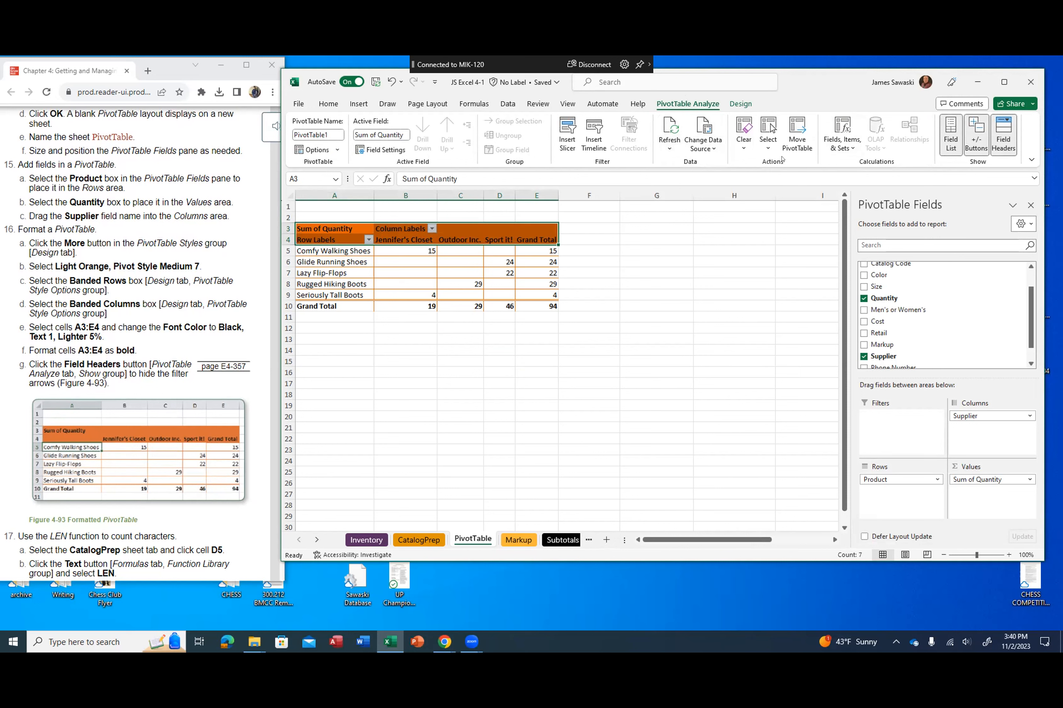
{"action": "left_click", "coordinate": [1002, 140]}
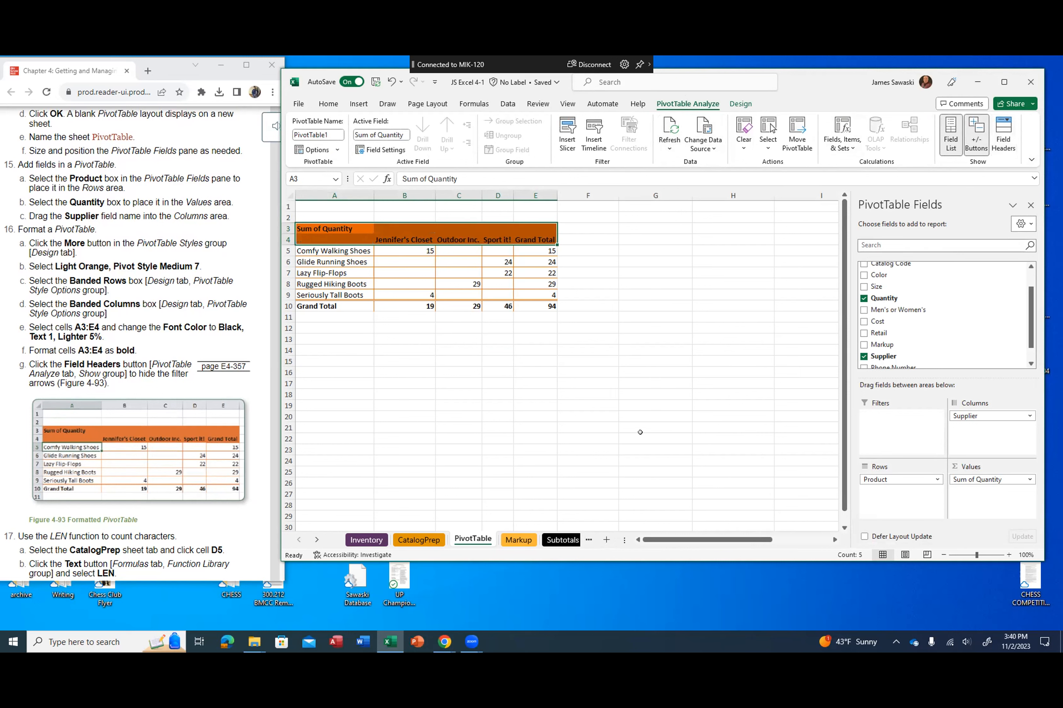
{"action": "left_click", "coordinate": [499, 339]}
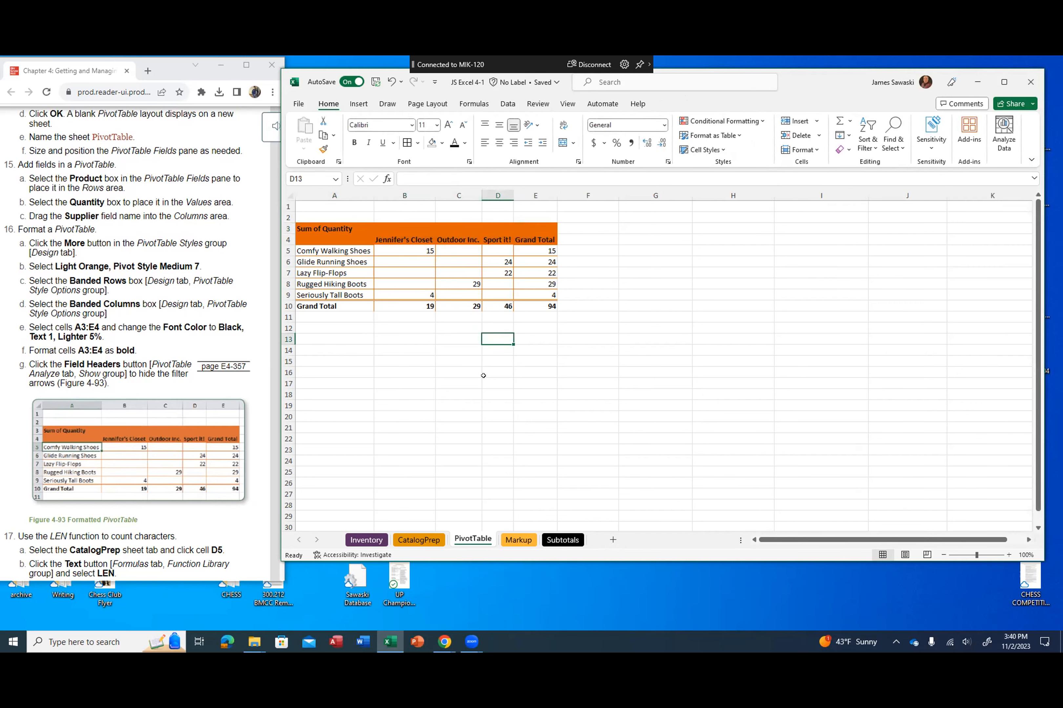
Step: Switch to the browser instructions to review Figure 4-93 and read step 17 on counting characters with LEN
{"action": "scroll", "coordinate": [156, 502], "scroll_direction": "up", "scroll_amount": 4}
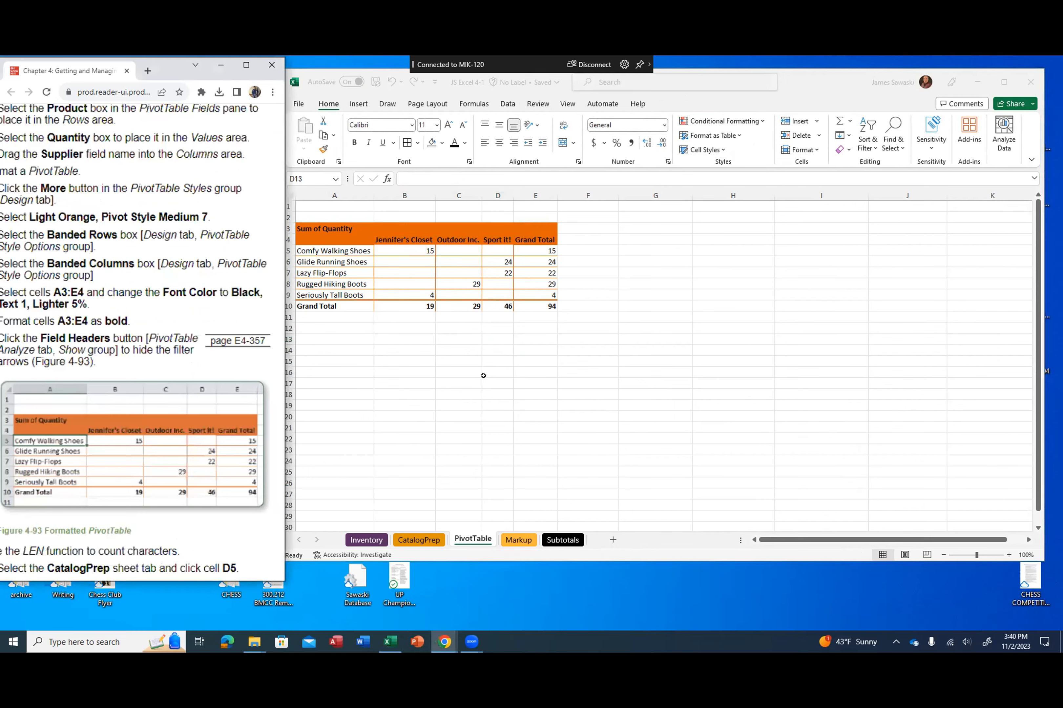
{"action": "scroll", "coordinate": [143, 343], "scroll_direction": "down", "scroll_amount": 1}
{"action": "scroll", "coordinate": [142, 343], "scroll_direction": "left", "scroll_amount": 1}
{"action": "scroll", "coordinate": [142, 343], "scroll_direction": "right", "scroll_amount": 3}
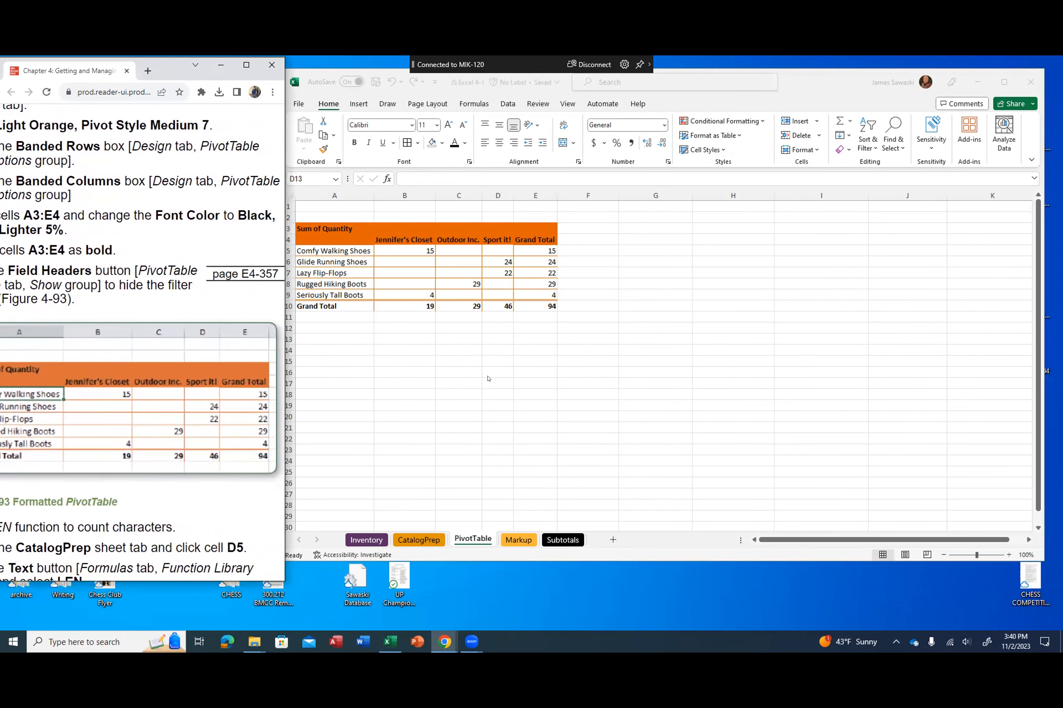
{"action": "scroll", "coordinate": [143, 343], "scroll_direction": "left", "scroll_amount": 2}
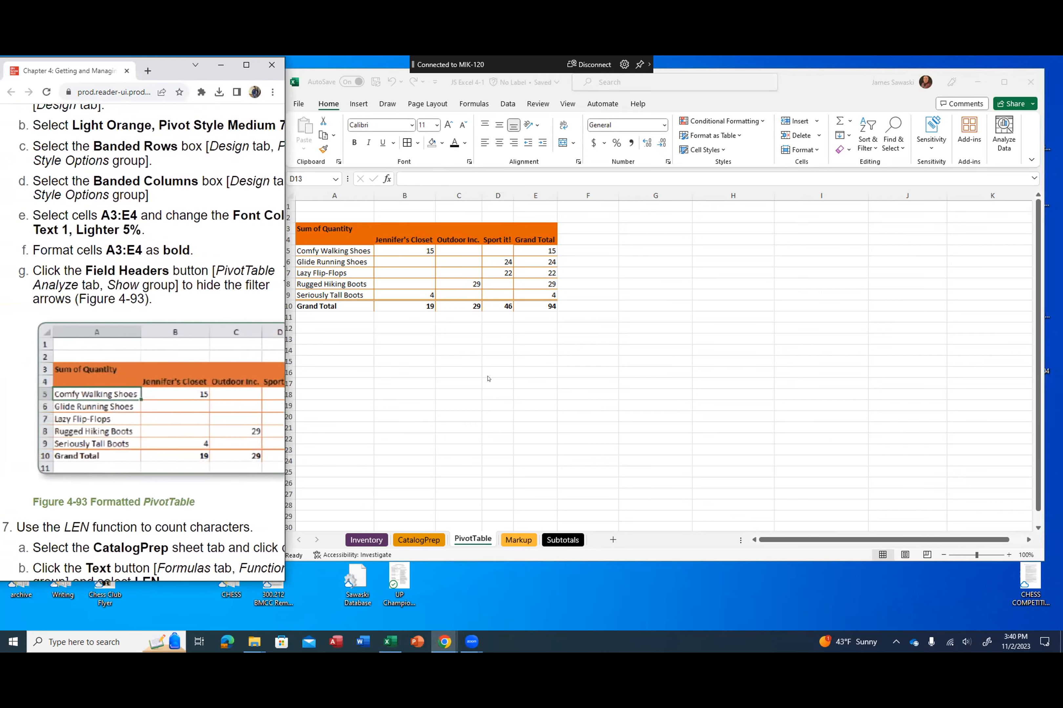
{"action": "scroll", "coordinate": [143, 343], "scroll_direction": "down", "scroll_amount": 4}
{"action": "scroll", "coordinate": [142, 343], "scroll_direction": "down", "scroll_amount": 4}
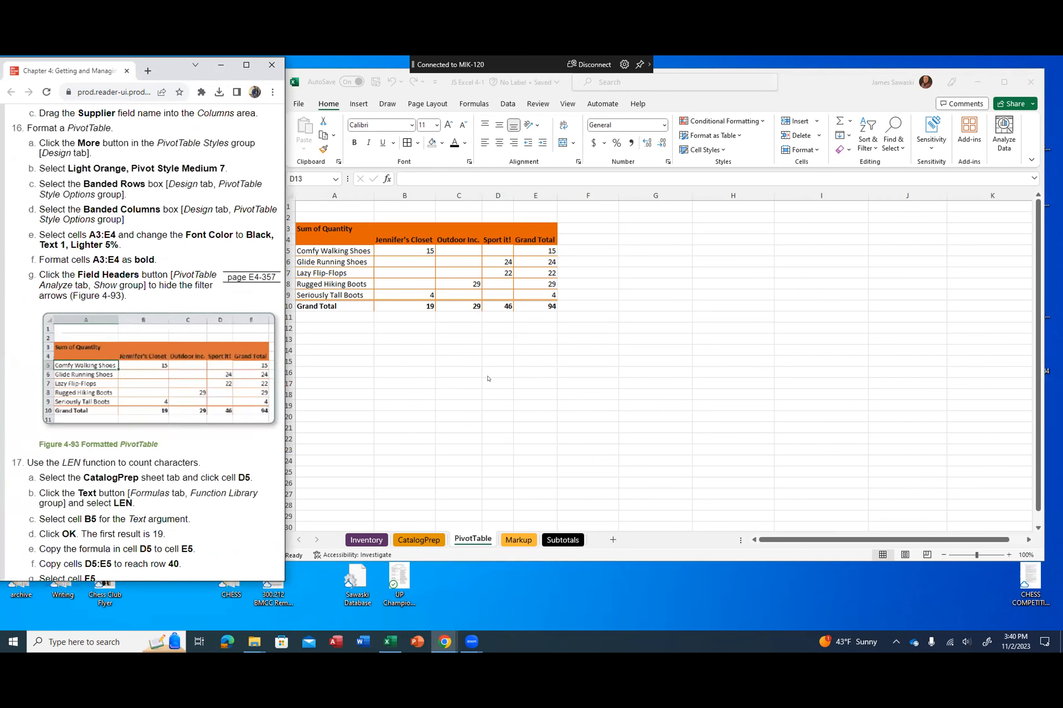
{"action": "scroll", "coordinate": [143, 342], "scroll_direction": "down", "scroll_amount": 4}
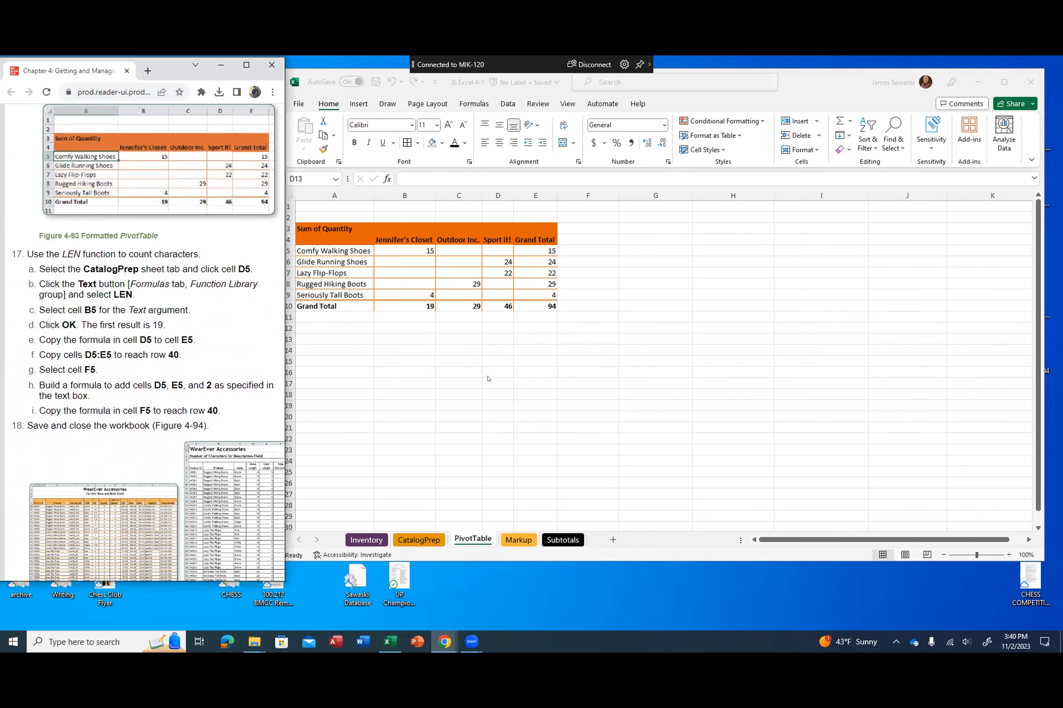
{"action": "scroll", "coordinate": [142, 342], "scroll_direction": "down", "scroll_amount": 1}
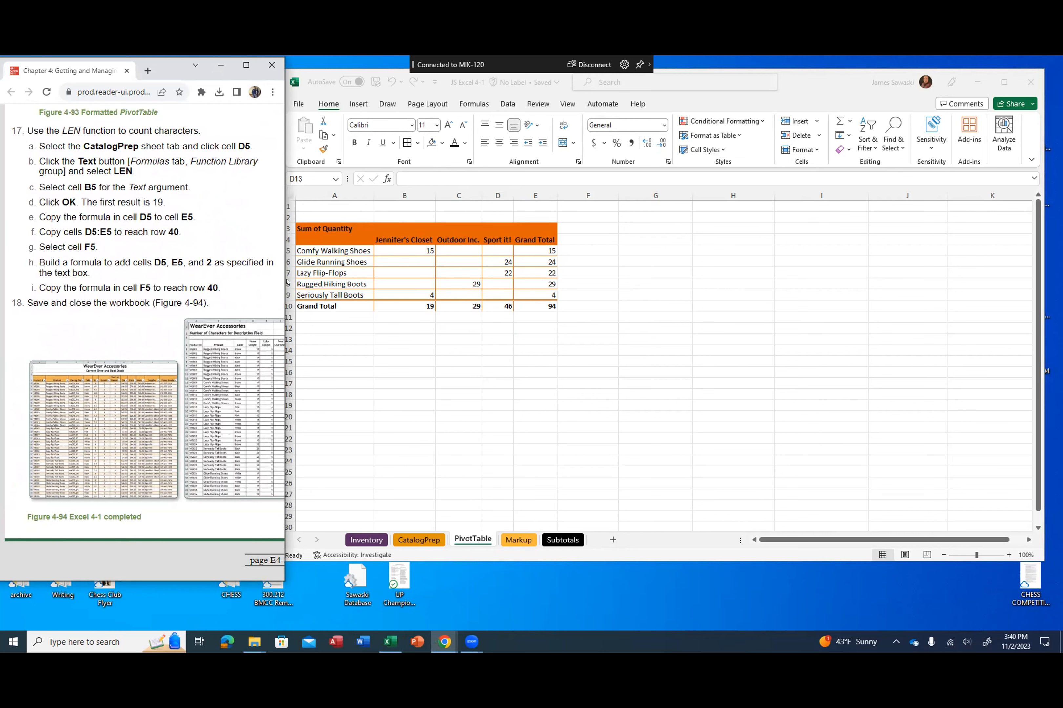
Step: Return to Excel and insert a LEN function in cell D5 of the CatalogPrep sheet, with B5 as the Text argument
{"action": "left_click", "coordinate": [798, 88]}
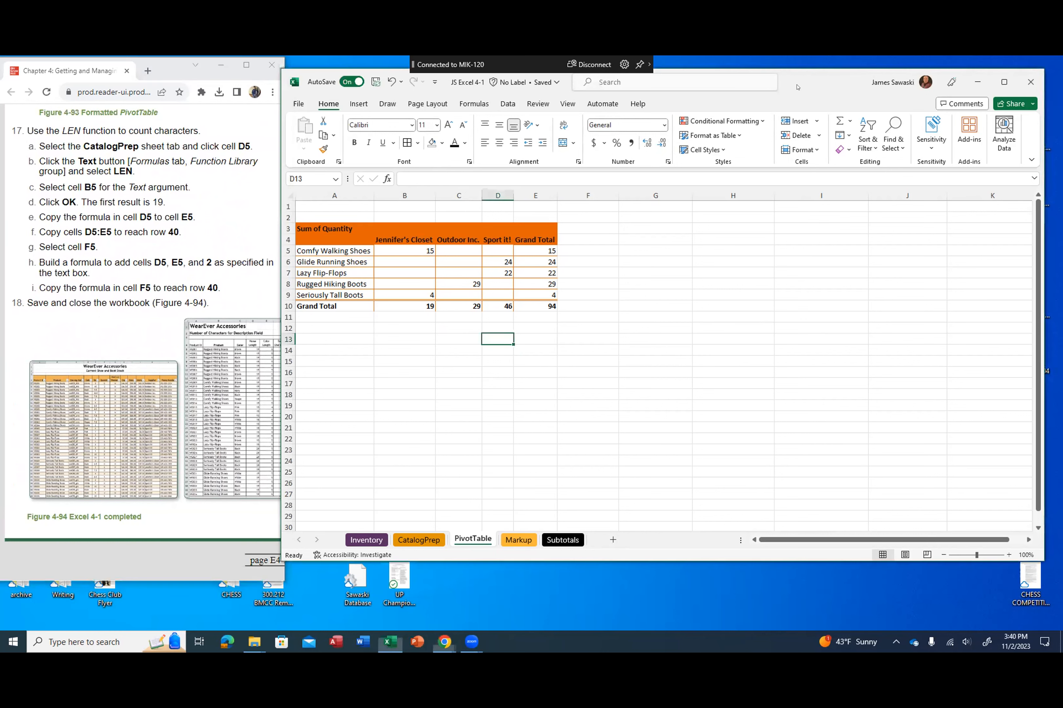
{"action": "left_click_drag", "start_coordinate": [797, 87], "coordinate": [803, 89]}
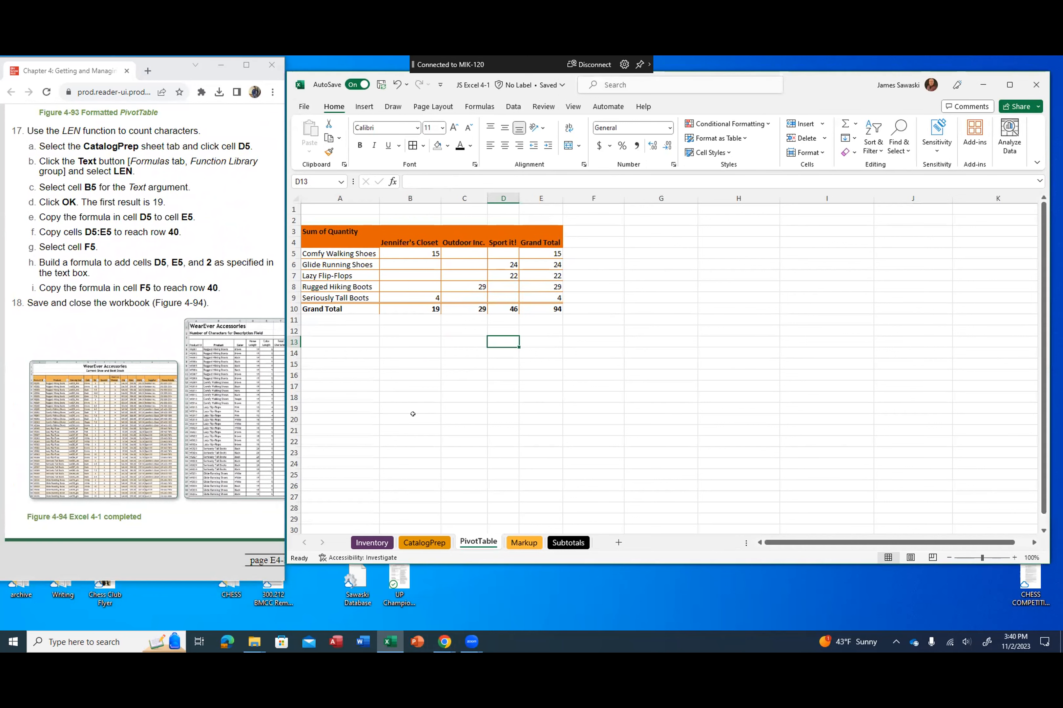
{"action": "left_click", "coordinate": [419, 543]}
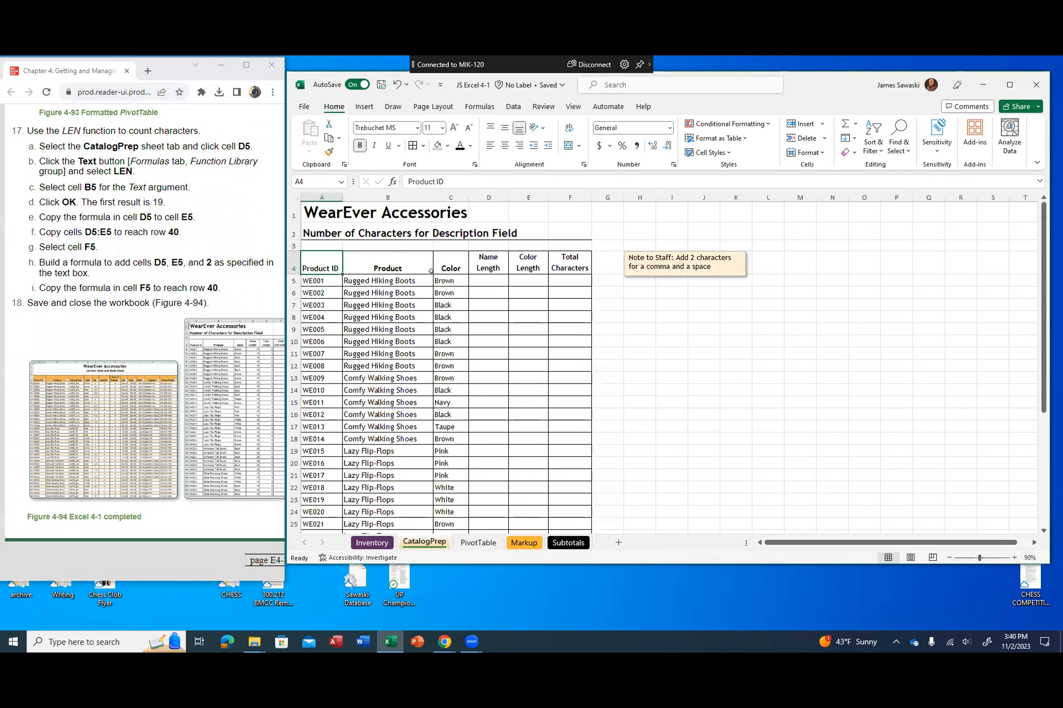
{"action": "left_click", "coordinate": [480, 280]}
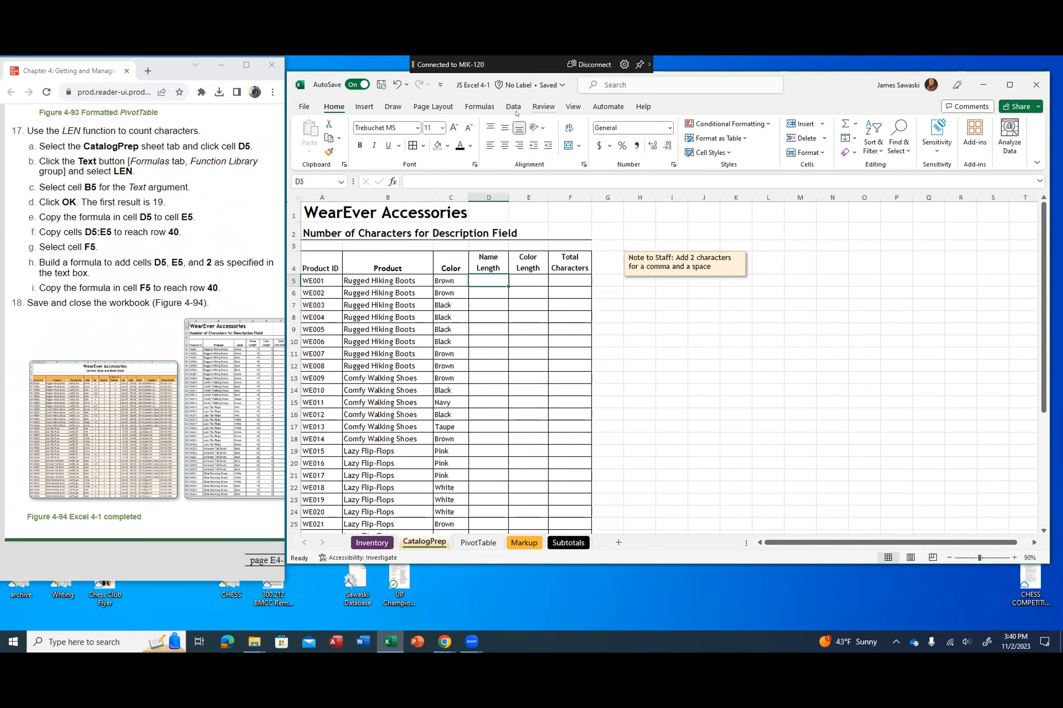
{"action": "left_click", "coordinate": [479, 106]}
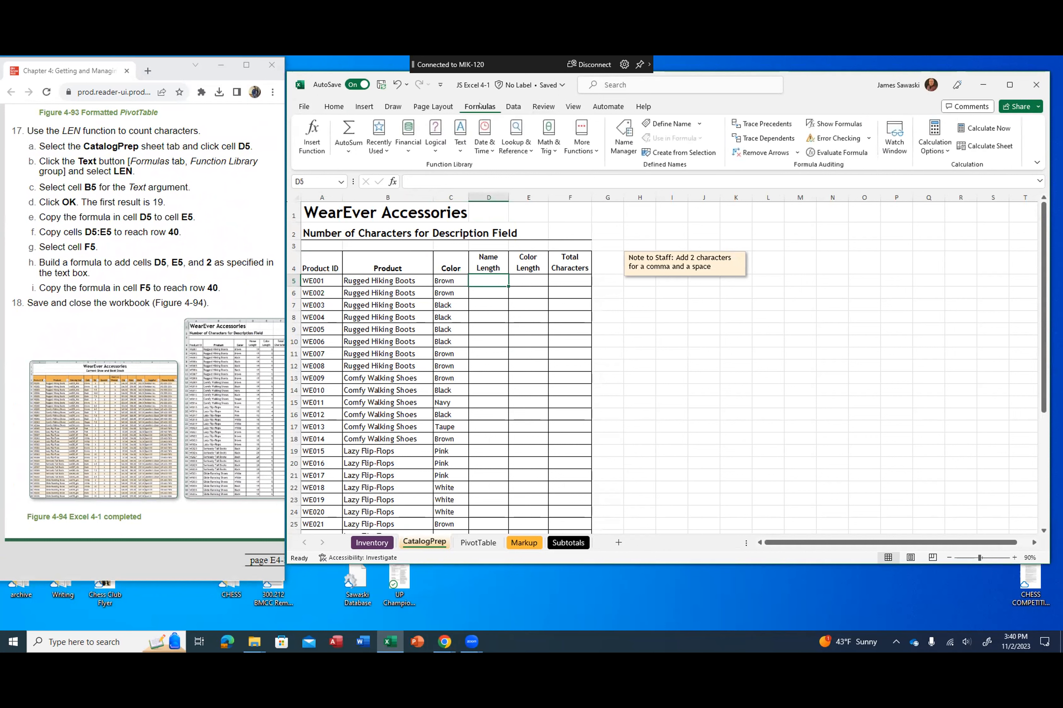
{"action": "left_click", "coordinate": [460, 148]}
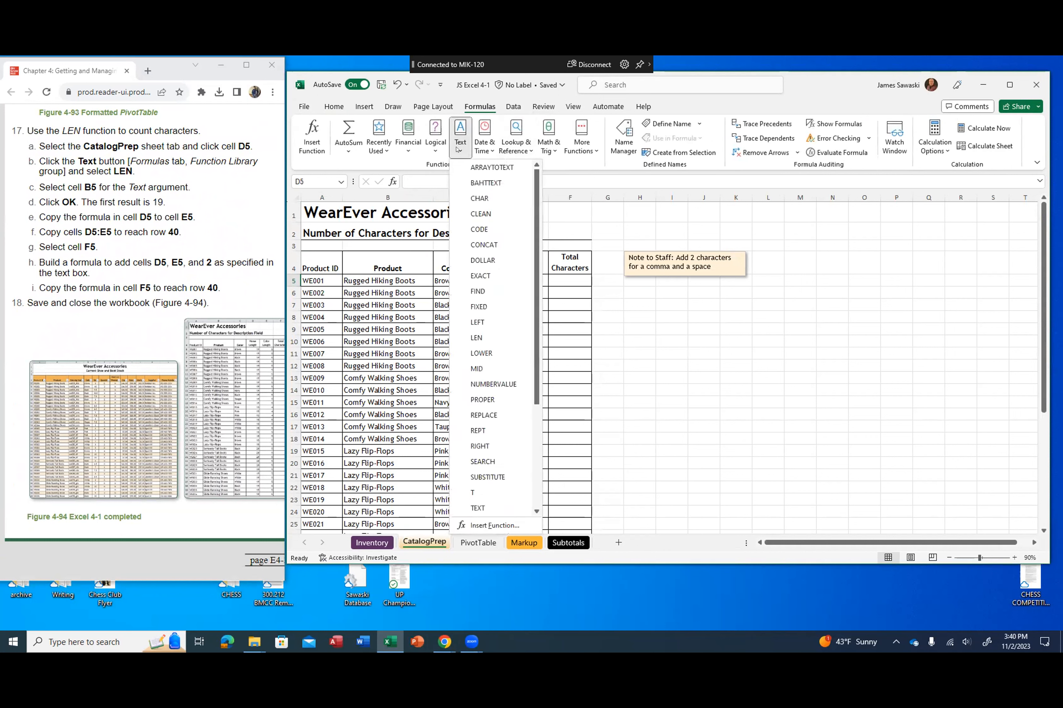
{"action": "left_click", "coordinate": [476, 338]}
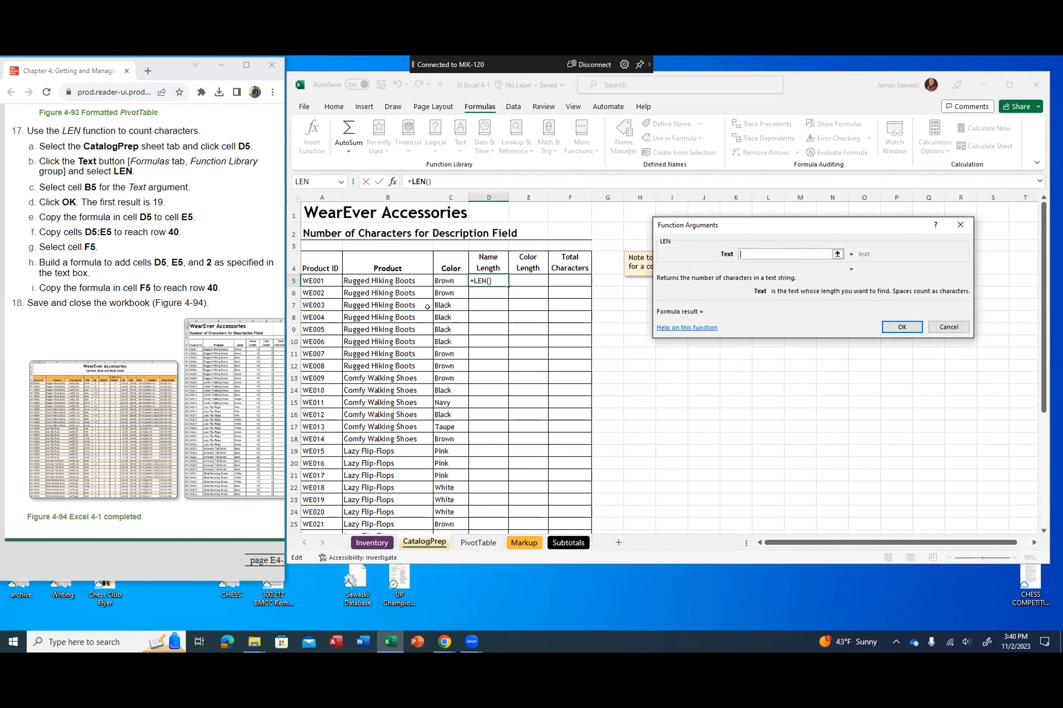
{"action": "left_click", "coordinate": [384, 281]}
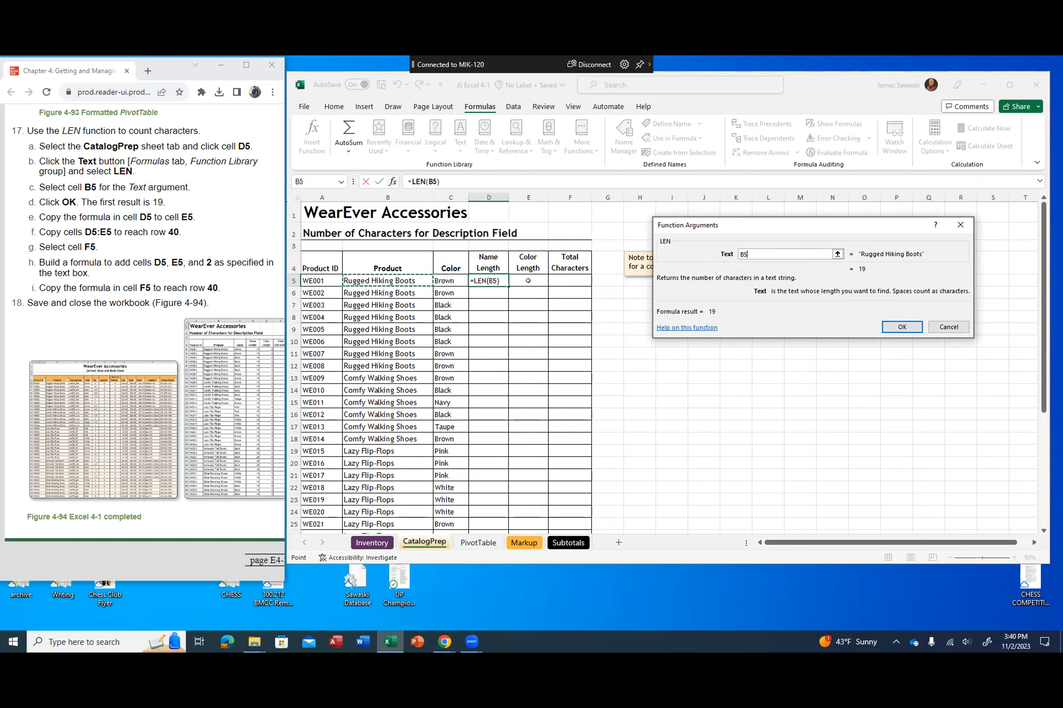
{"action": "left_click", "coordinate": [896, 323]}
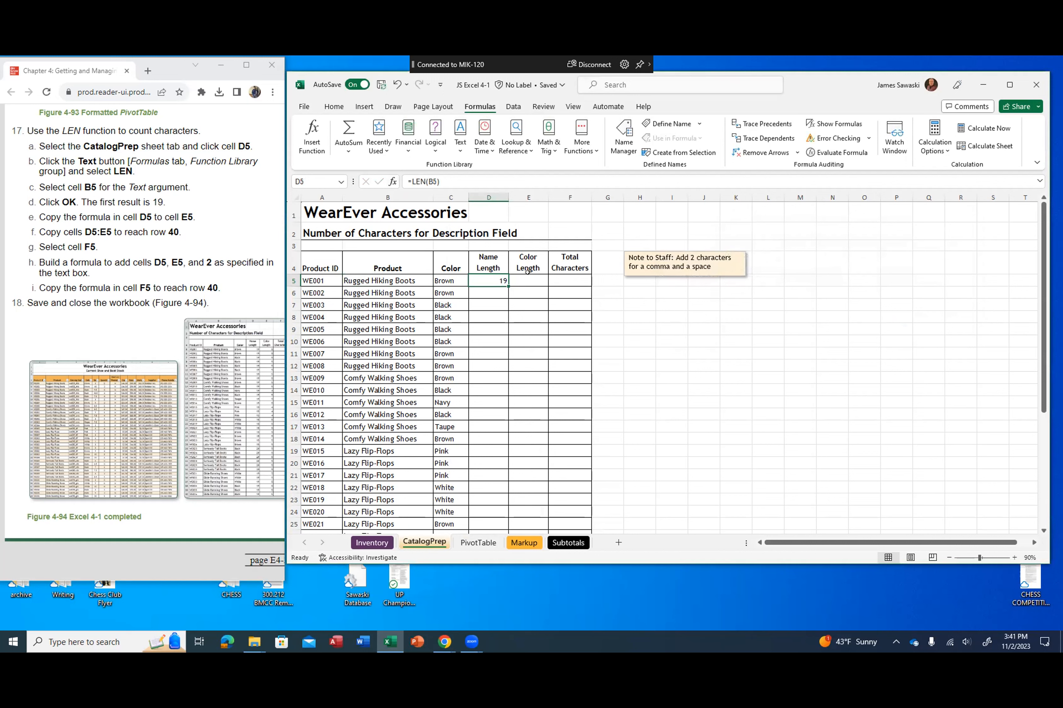
Step: Copy the LEN formula from D5 to E5, and fill D5:E5 down to row 40
{"action": "left_click", "coordinate": [509, 287]}
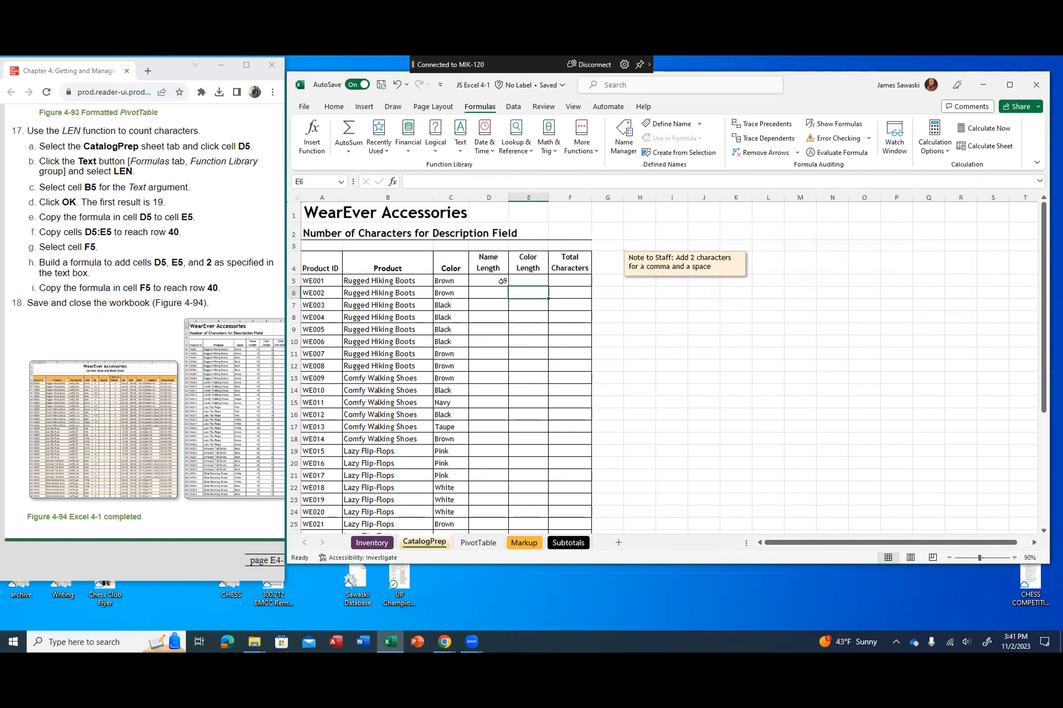
{"action": "left_click", "coordinate": [502, 281]}
{"action": "left_click_drag", "start_coordinate": [509, 287], "coordinate": [541, 284]}
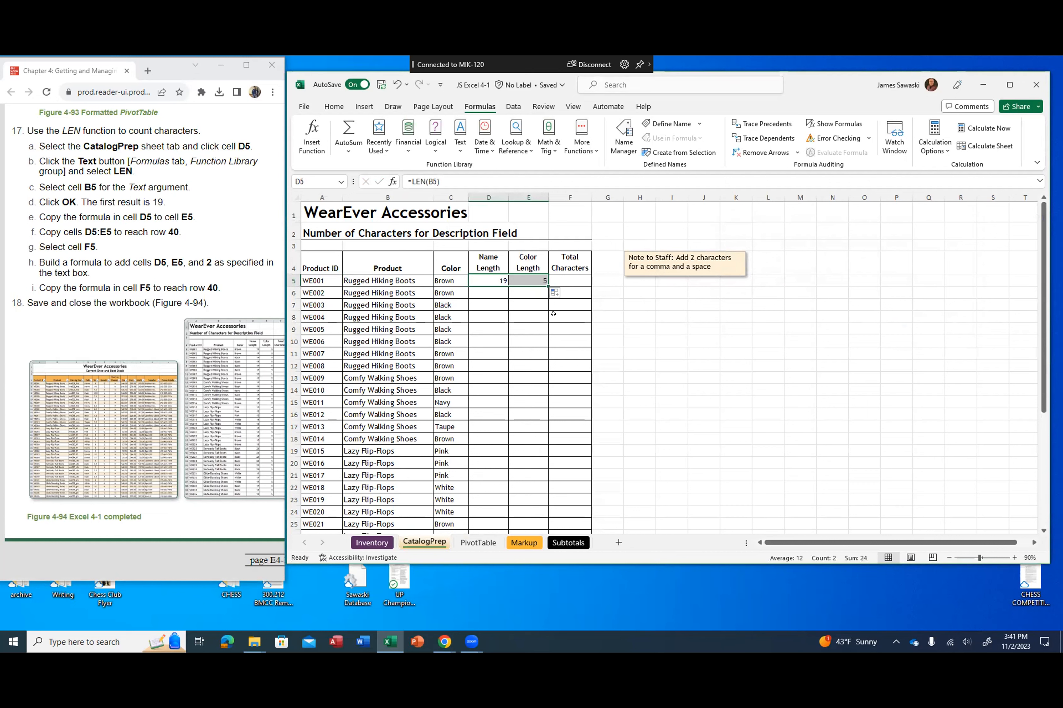
{"action": "left_click_drag", "start_coordinate": [544, 281], "coordinate": [534, 500]}
{"action": "scroll", "coordinate": [622, 457], "scroll_direction": "up", "scroll_amount": 5}
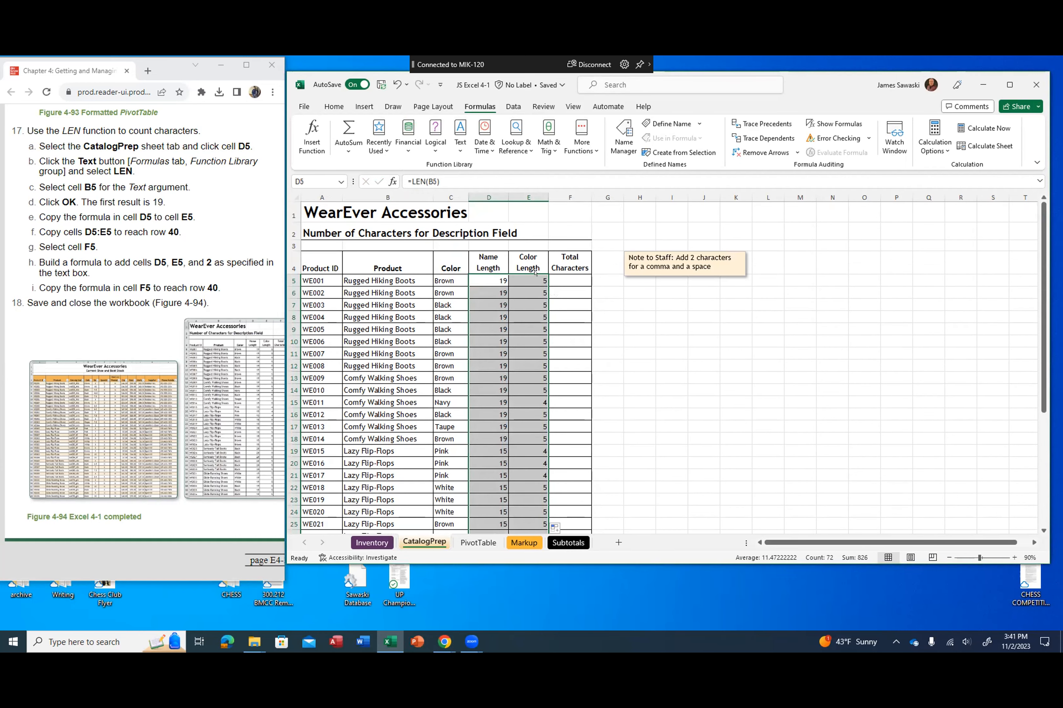
Step: Enter the formula =D5+E5+2 in cell F5 to total the characters
{"action": "left_click", "coordinate": [563, 283]}
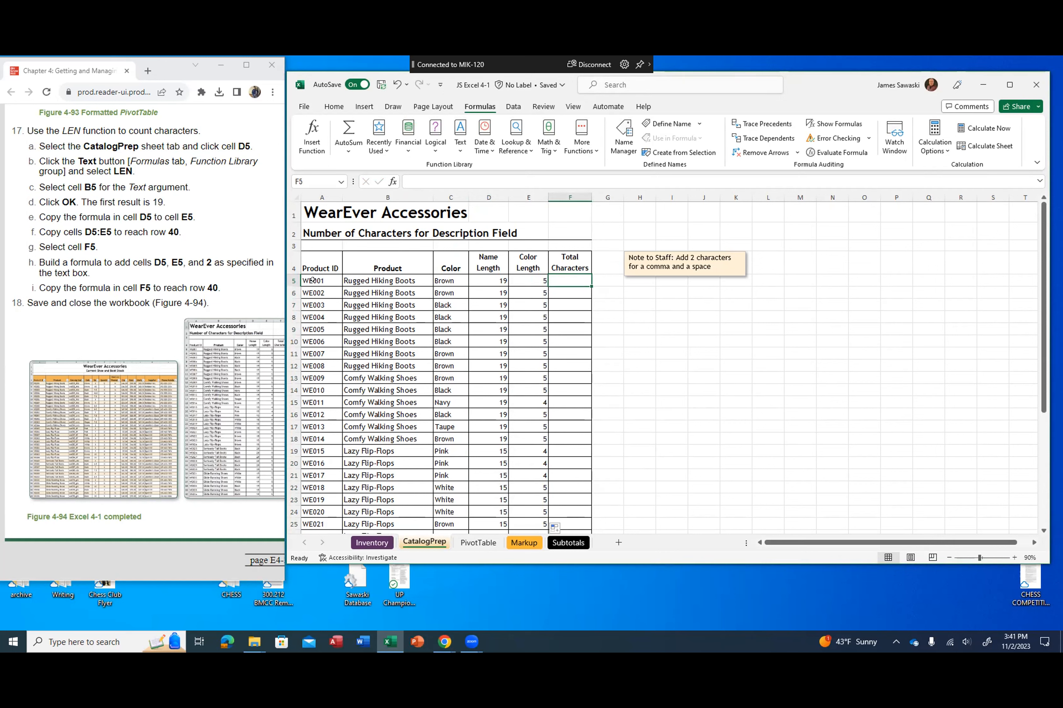
{"action": "type", "text": "="}
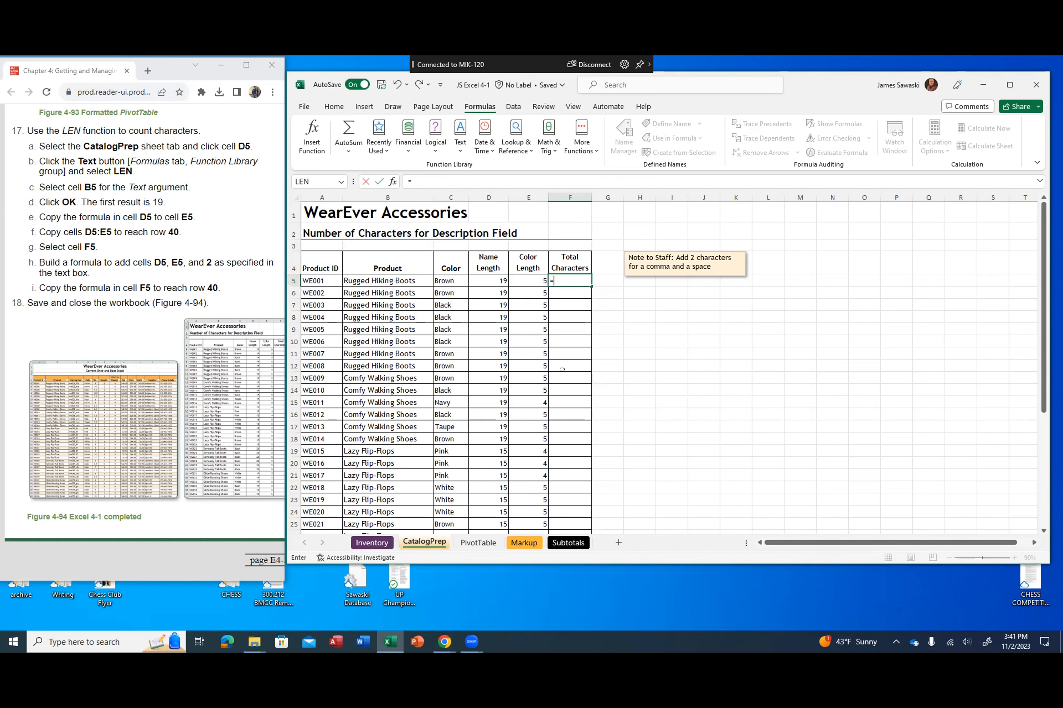
{"action": "left_click", "coordinate": [482, 281]}
{"action": "type", "text": "+"}
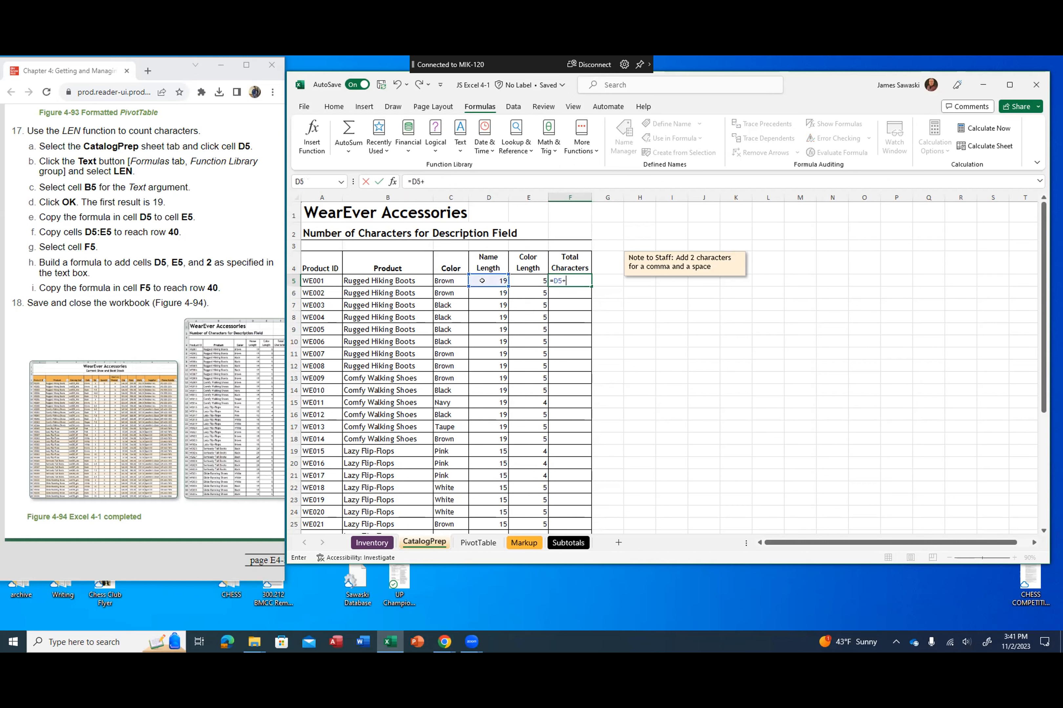
{"action": "left_click", "coordinate": [524, 279]}
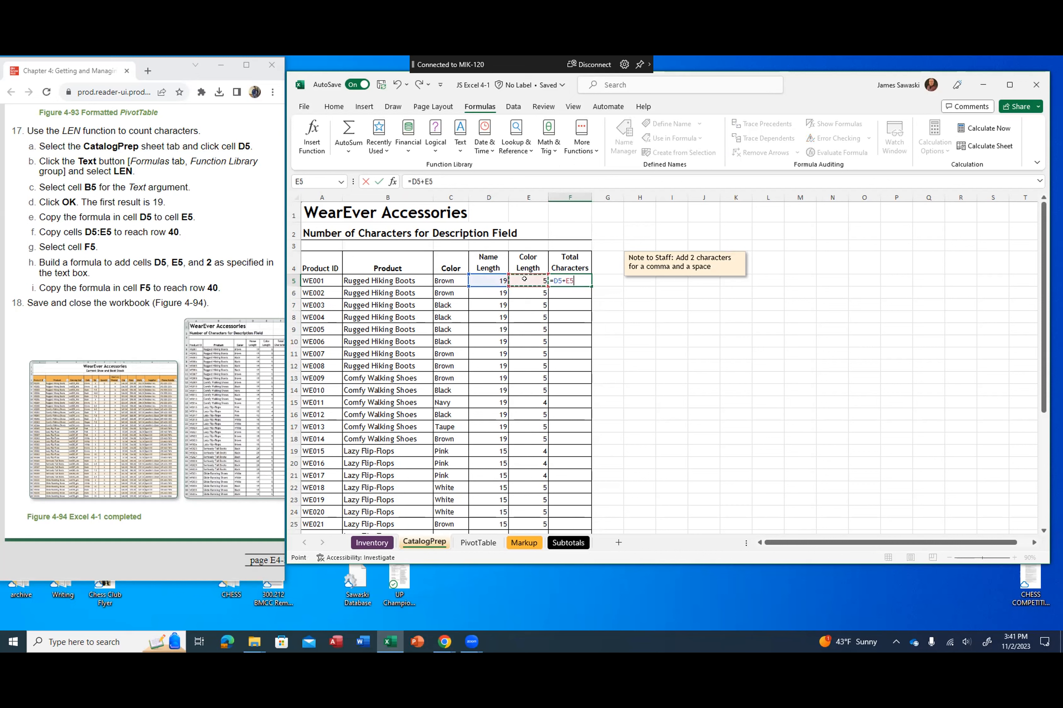
{"action": "type", "text": "+2"}
{"action": "key", "text": "Return"}
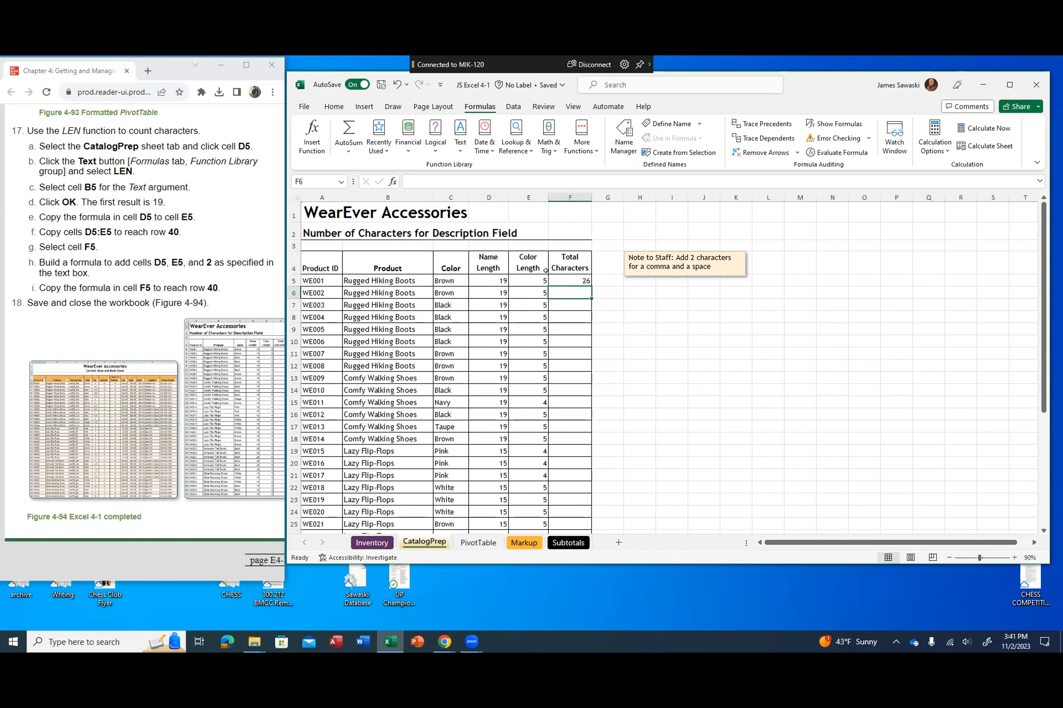
Step: Fill the total characters formula from F5 down to row 40
{"action": "left_click", "coordinate": [572, 282]}
{"action": "left_click_drag", "start_coordinate": [587, 281], "coordinate": [587, 512]}
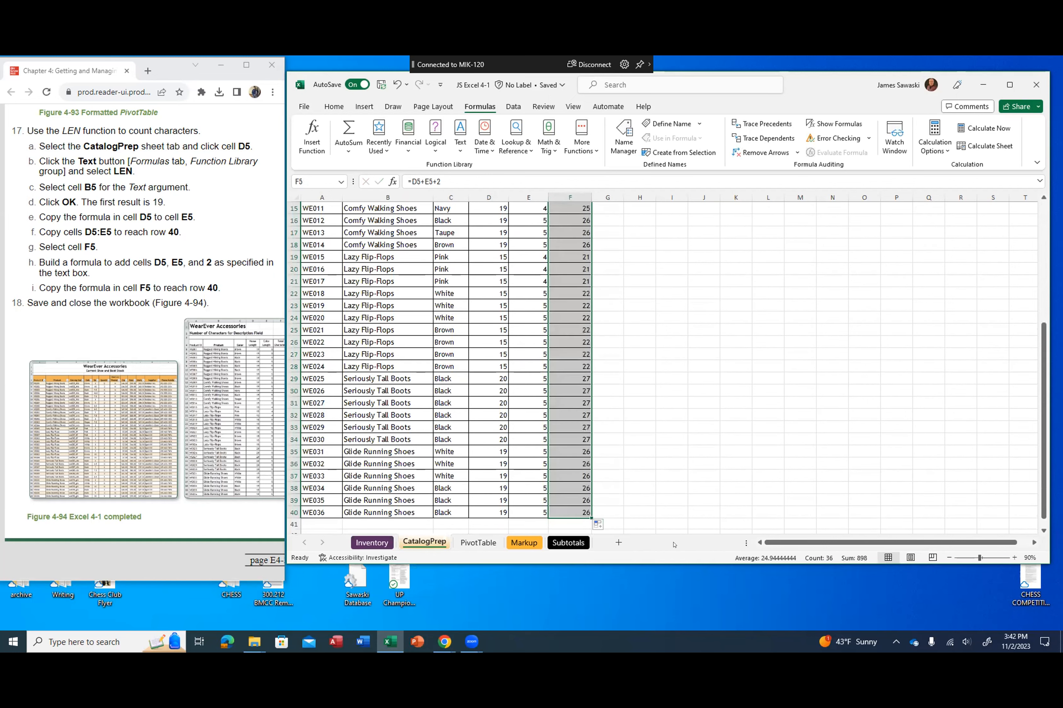
{"action": "scroll", "coordinate": [677, 511], "scroll_direction": "up", "scroll_amount": 5}
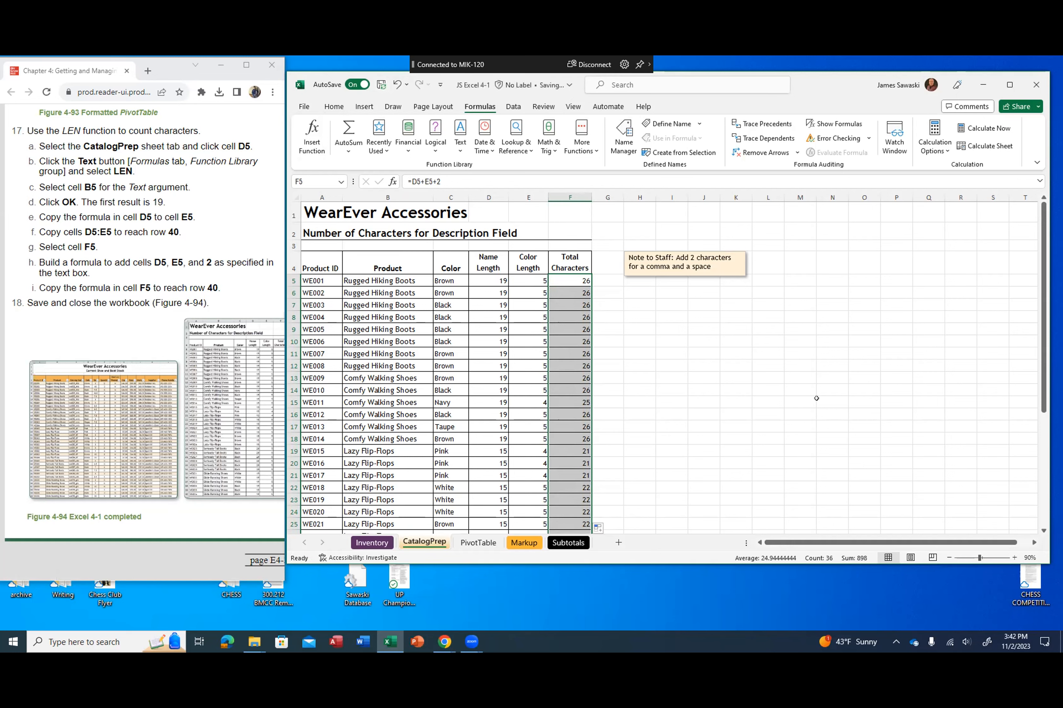
Step: Switch to the browser instructions and examine the enlarged Figure 4-94 images against the CatalogPrep sheet
{"action": "left_click_drag", "start_coordinate": [804, 83], "coordinate": [815, 95]}
{"action": "left_click", "coordinate": [215, 356]}
{"action": "scroll", "coordinate": [210, 338], "scroll_direction": "up", "scroll_amount": 4}
{"action": "scroll", "coordinate": [143, 342], "scroll_direction": "up", "scroll_amount": 5}
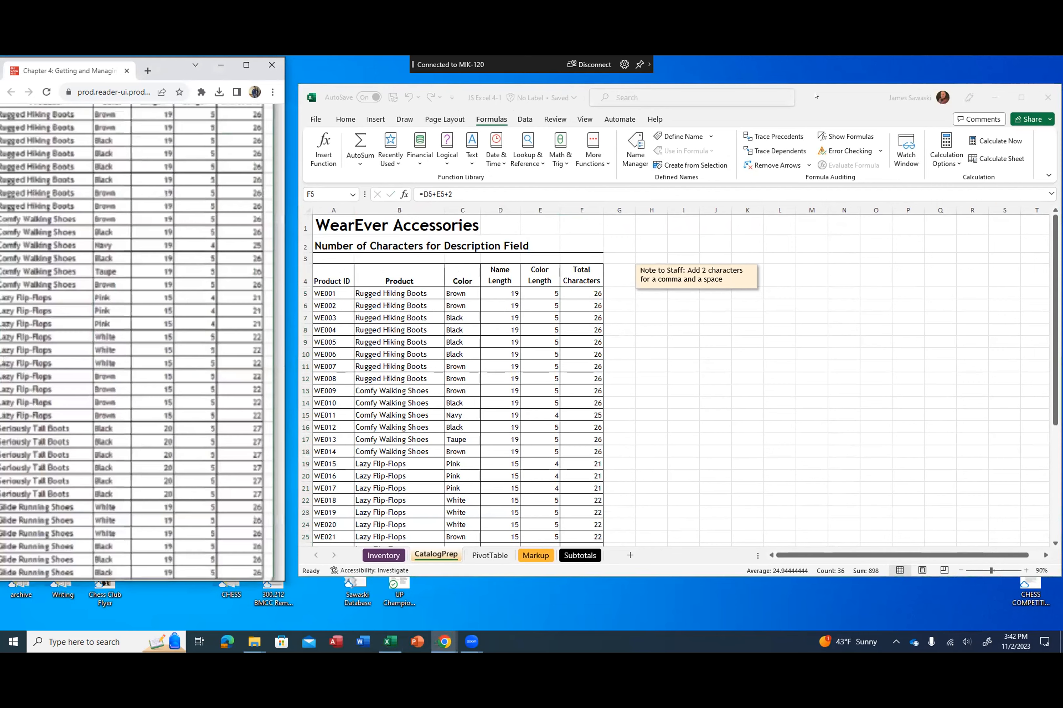
{"action": "scroll", "coordinate": [142, 342], "scroll_direction": "down", "scroll_amount": 5}
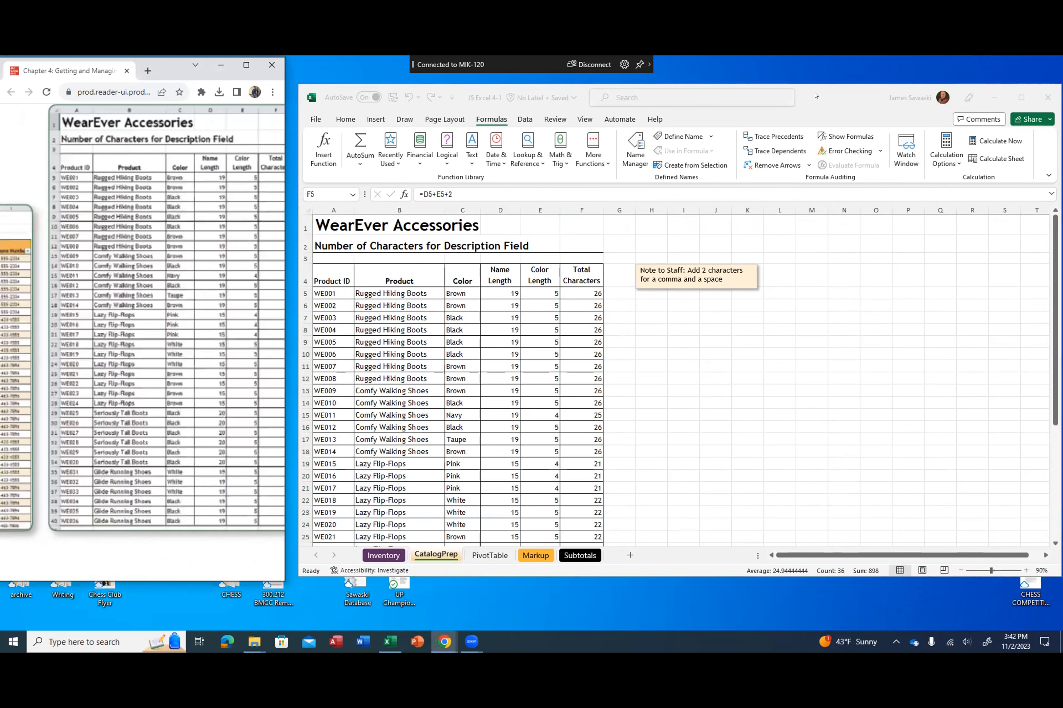
{"action": "scroll", "coordinate": [143, 342], "scroll_direction": "up", "scroll_amount": 4}
{"action": "scroll", "coordinate": [142, 342], "scroll_direction": "down", "scroll_amount": 3}
{"action": "scroll", "coordinate": [142, 343], "scroll_direction": "up", "scroll_amount": 1}
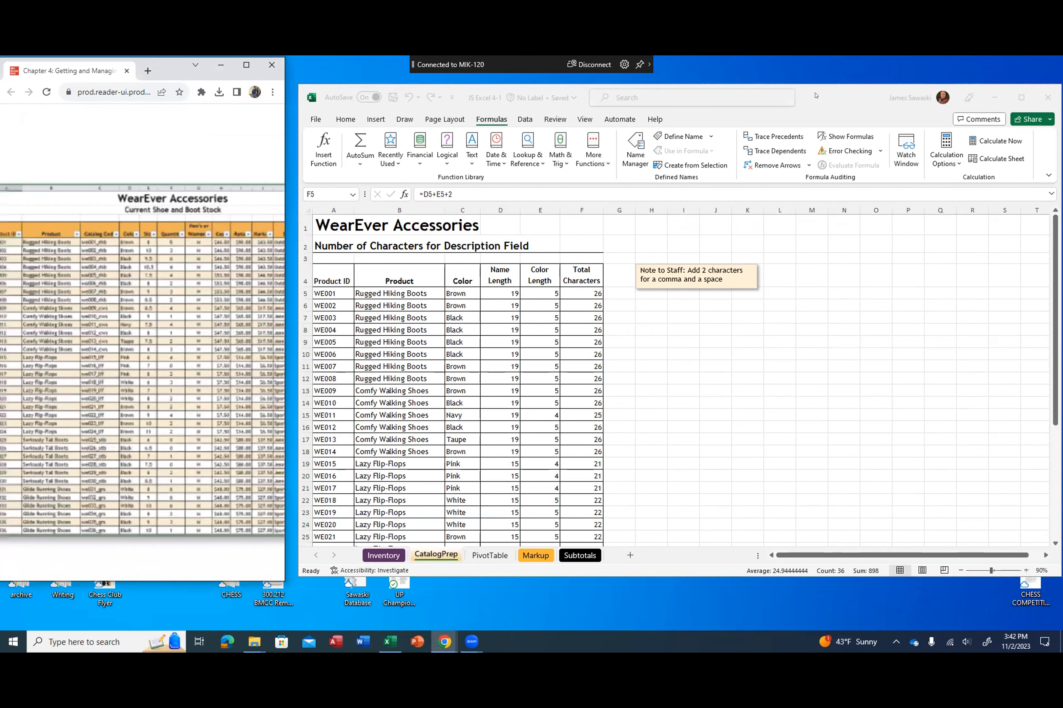
Step: Return to Excel and review the Markup, PivotTable and Subtotals sheets against the textbook's figures
{"action": "left_click", "coordinate": [536, 556]}
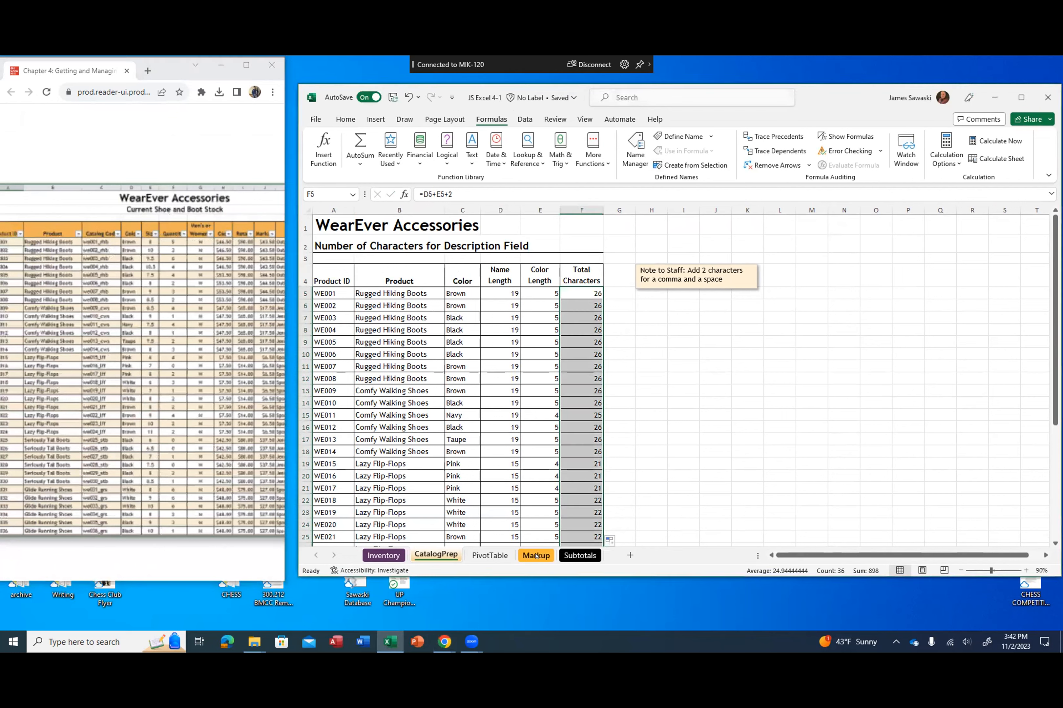
{"action": "left_click", "coordinate": [536, 555]}
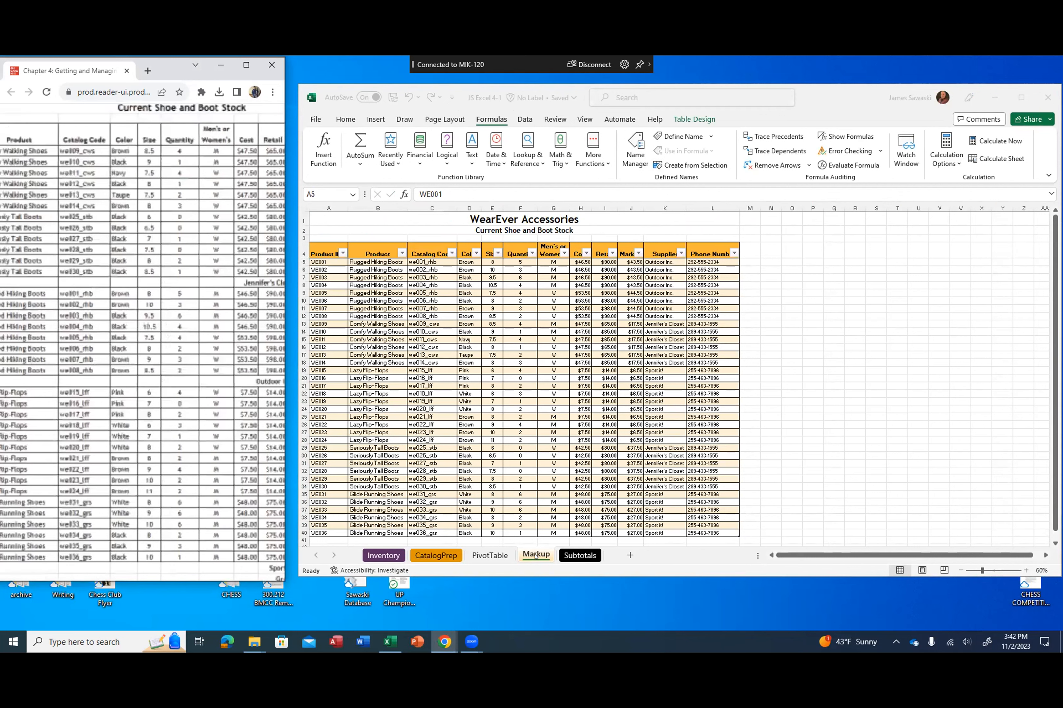
{"action": "left_click", "coordinate": [492, 563]}
{"action": "left_click", "coordinate": [490, 555]}
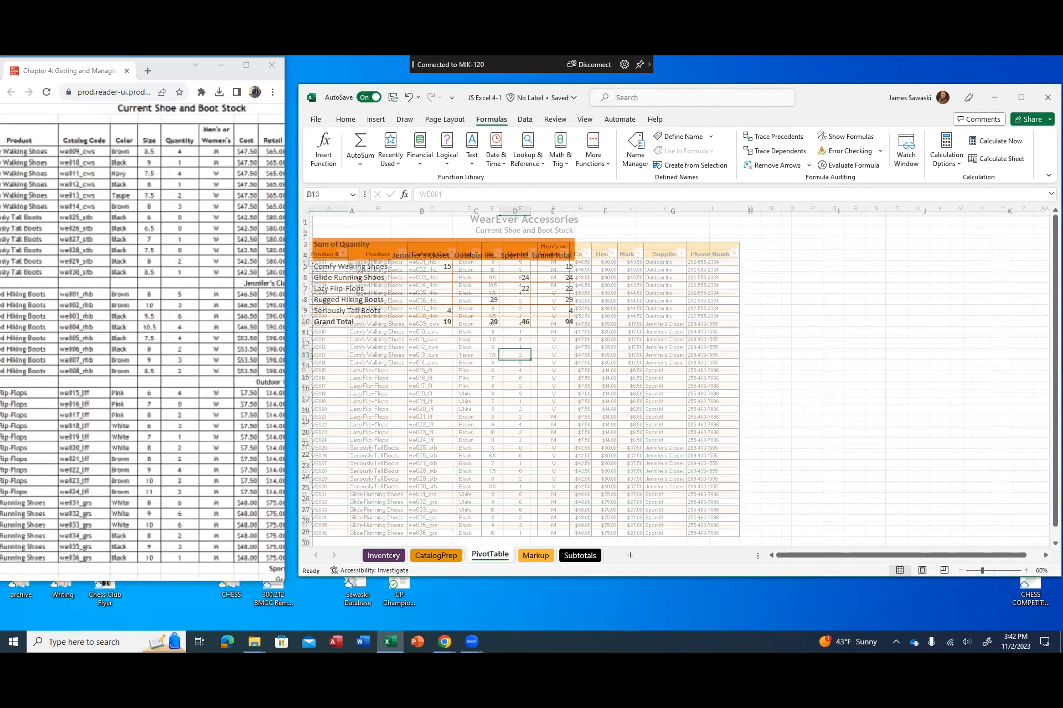
{"action": "left_click", "coordinate": [569, 555]}
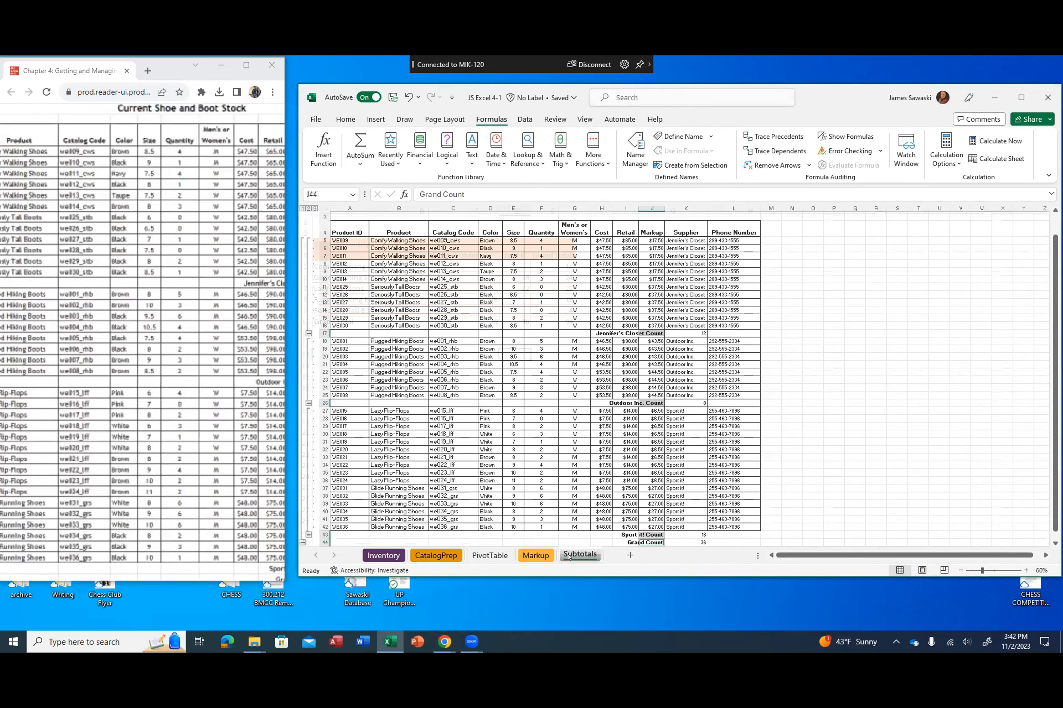
{"action": "scroll", "coordinate": [142, 343], "scroll_direction": "right", "scroll_amount": 4}
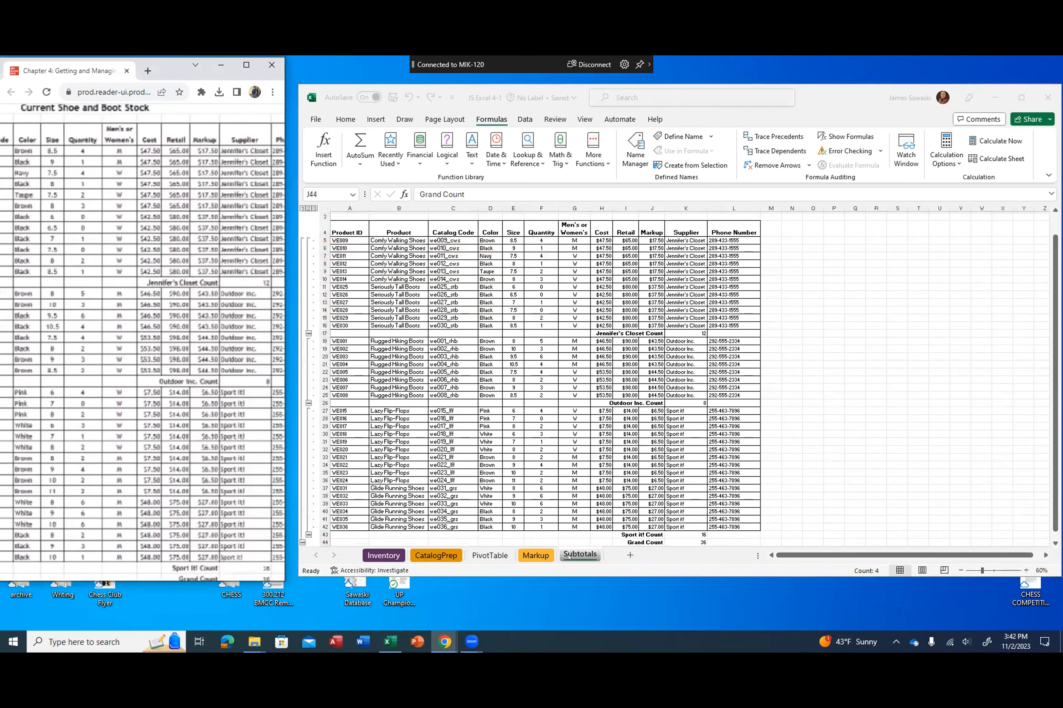
{"action": "scroll", "coordinate": [142, 342], "scroll_direction": "down", "scroll_amount": 5}
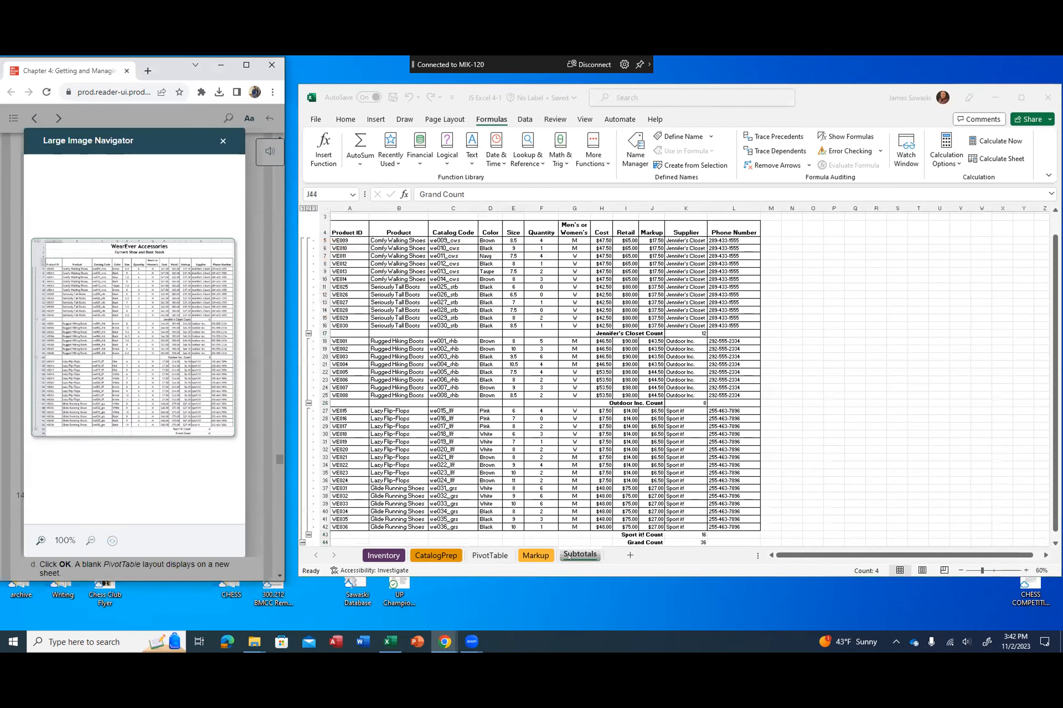
Step: Review the enlarged markup formula figure and Figure 4-89 in the browser, and compare the latter with the Inventory sheet in Excel
{"action": "left_click", "coordinate": [223, 141]}
{"action": "scroll", "coordinate": [142, 343], "scroll_direction": "up", "scroll_amount": 8}
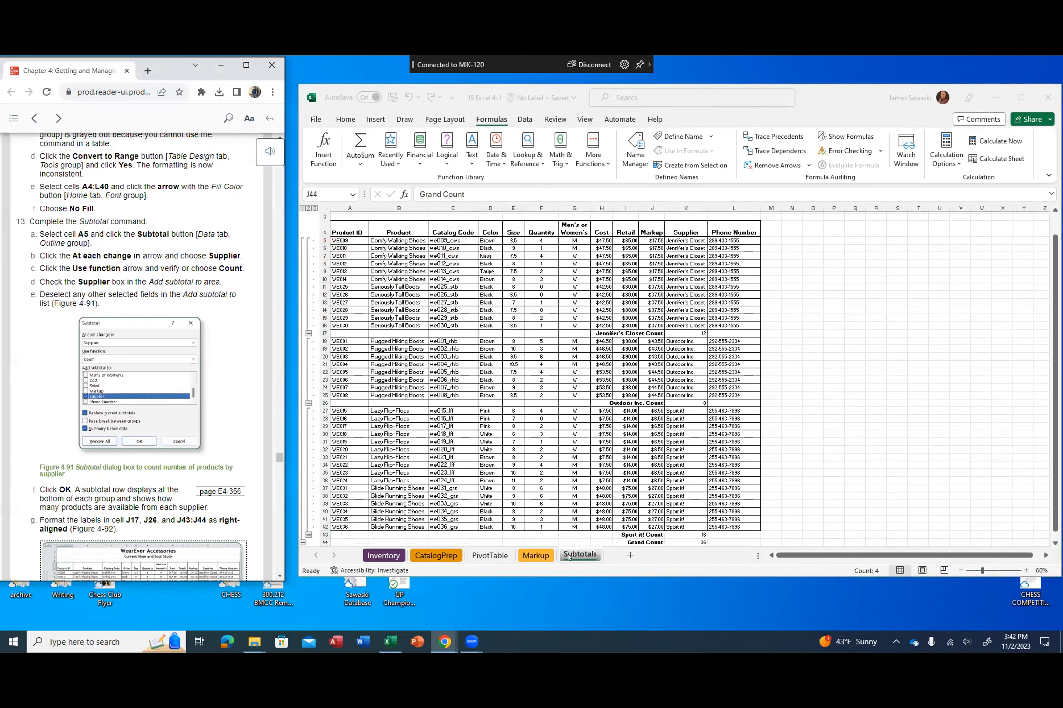
{"action": "scroll", "coordinate": [143, 343], "scroll_direction": "up", "scroll_amount": 4}
{"action": "left_click", "coordinate": [140, 327]}
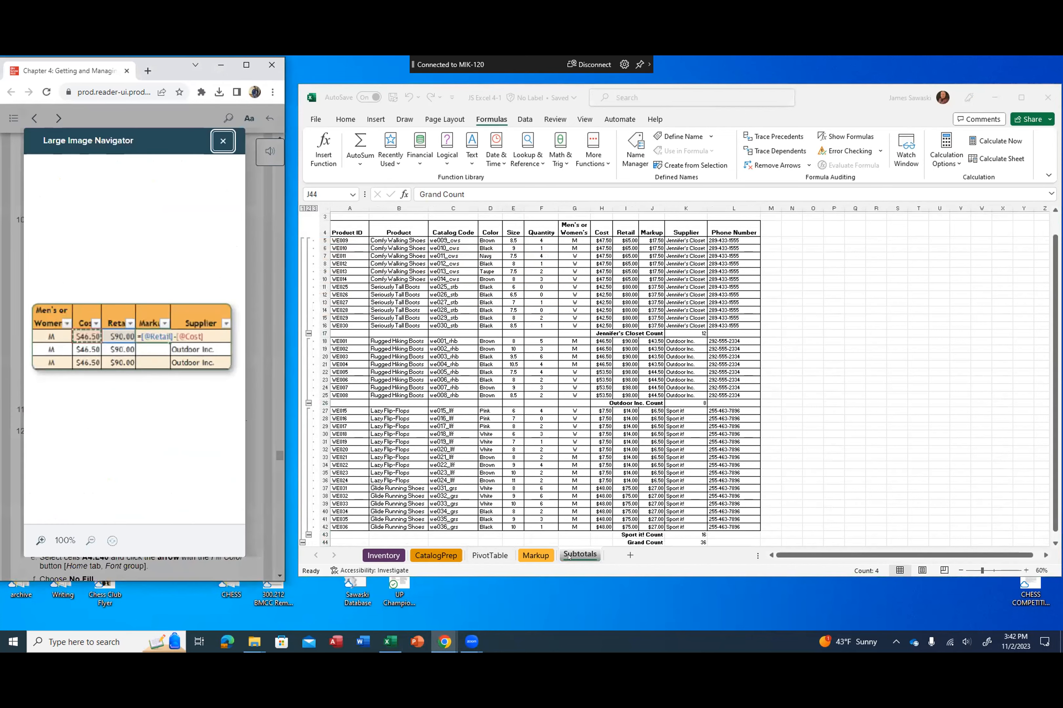
{"action": "left_click", "coordinate": [223, 141]}
{"action": "scroll", "coordinate": [142, 342], "scroll_direction": "up", "scroll_amount": 10}
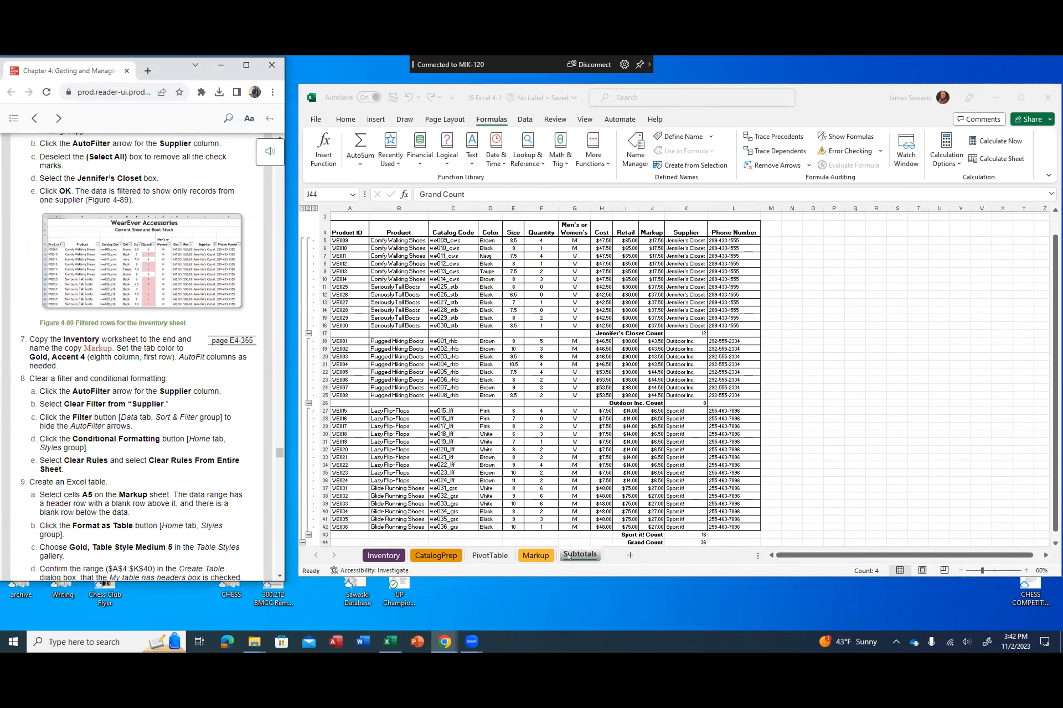
{"action": "left_click", "coordinate": [142, 383]}
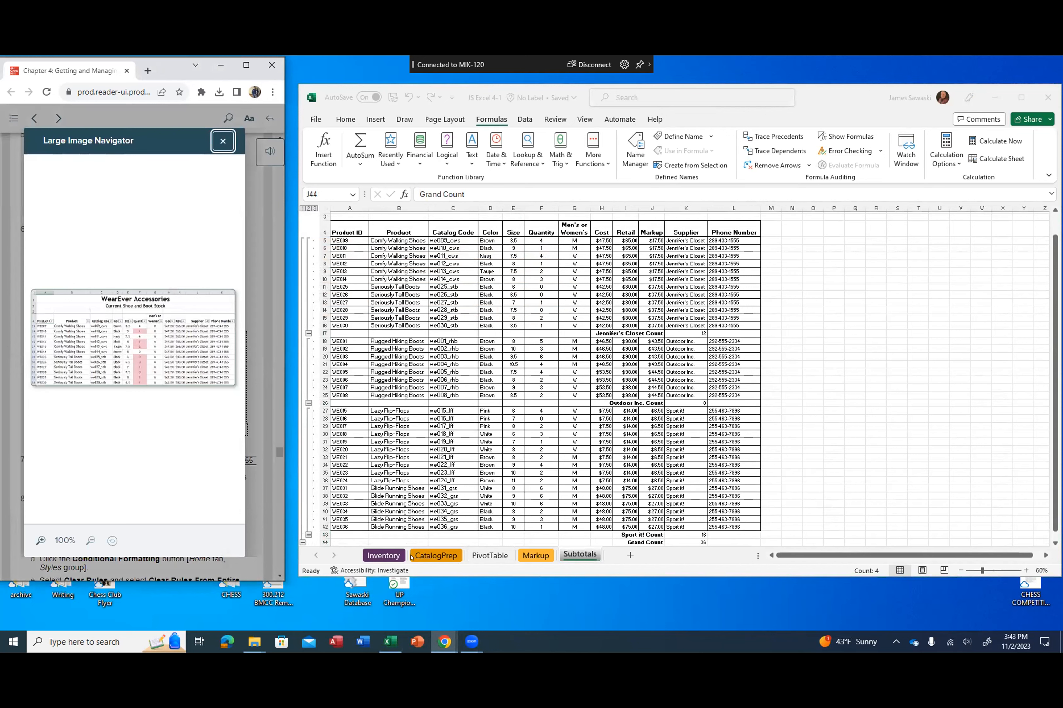
{"action": "left_click", "coordinate": [314, 554]}
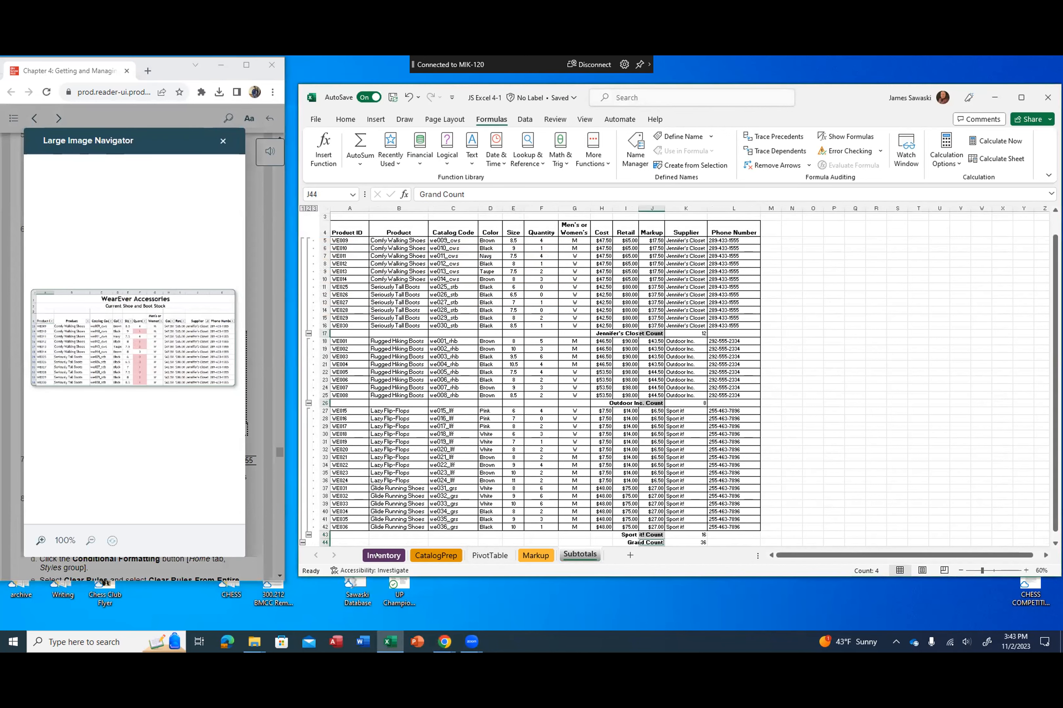
{"action": "left_click", "coordinate": [376, 554]}
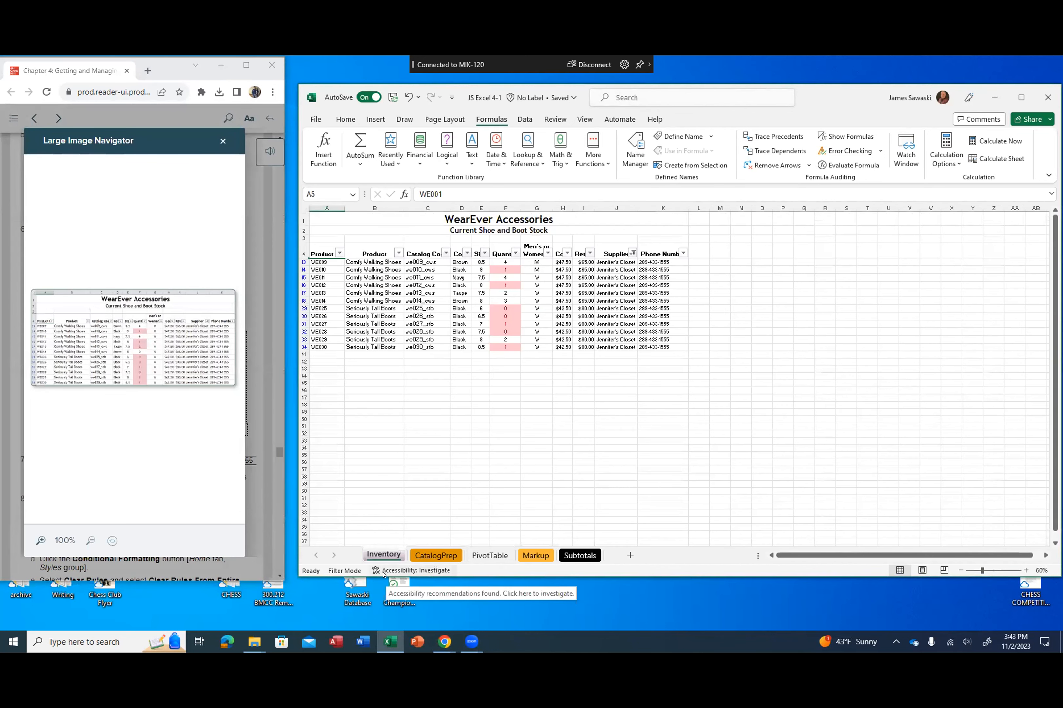
Step: Close the enlarged figure in the browser and close the JS Excel 4-1 workbook
{"action": "left_click", "coordinate": [223, 141]}
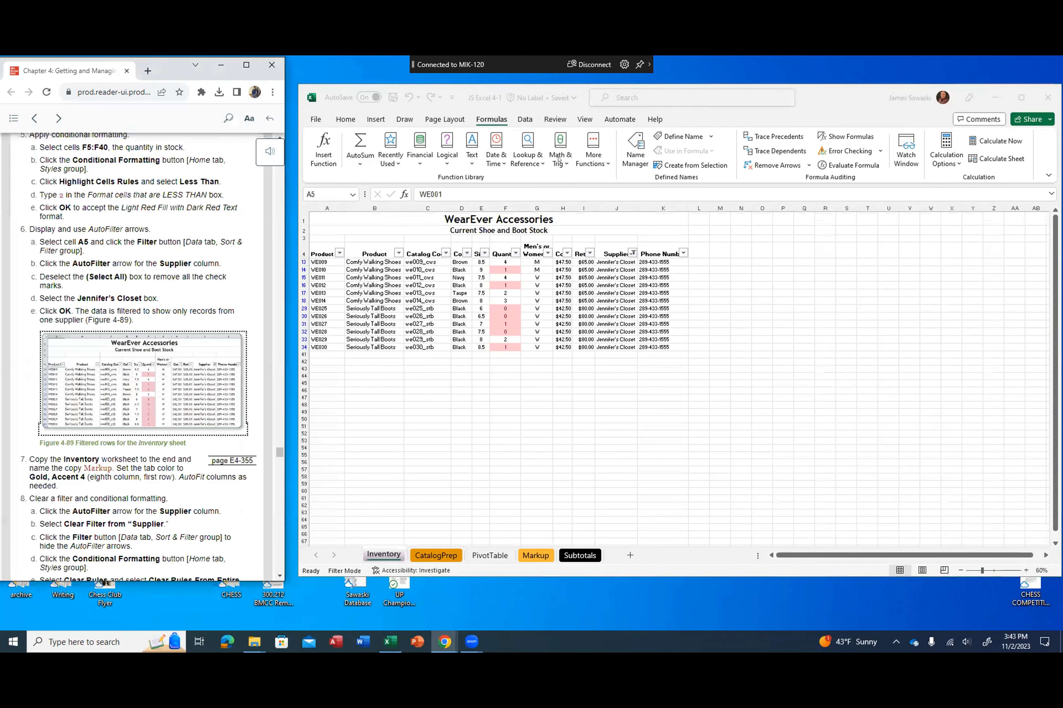
{"action": "left_click_drag", "start_coordinate": [843, 96], "coordinate": [780, 105]}
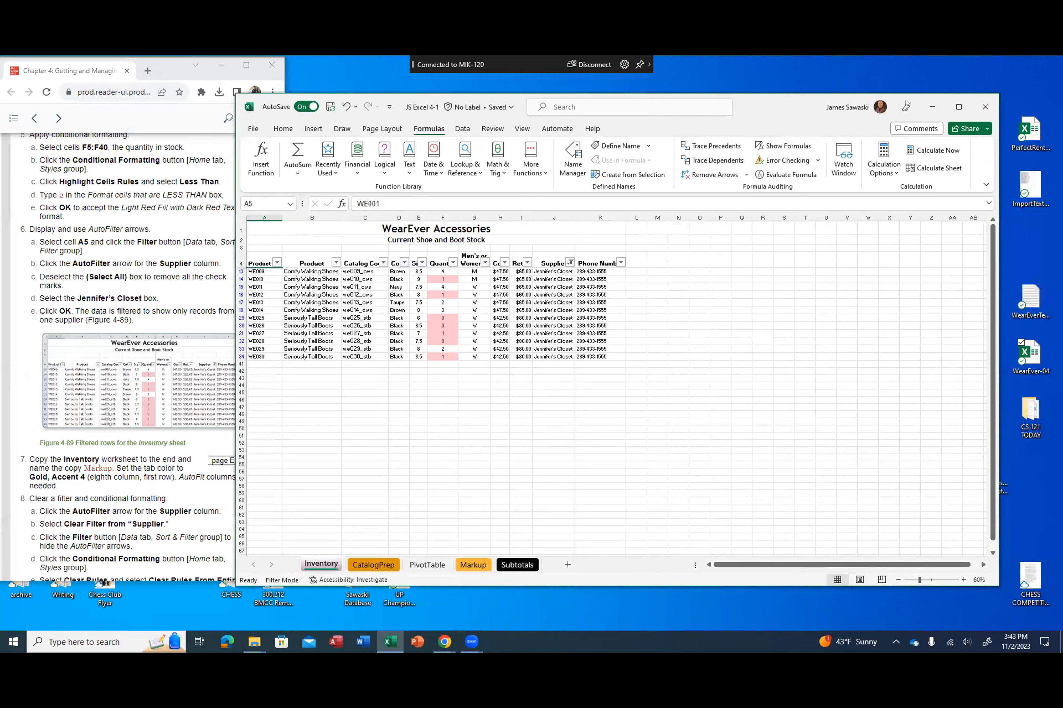
{"action": "left_click", "coordinate": [985, 107]}
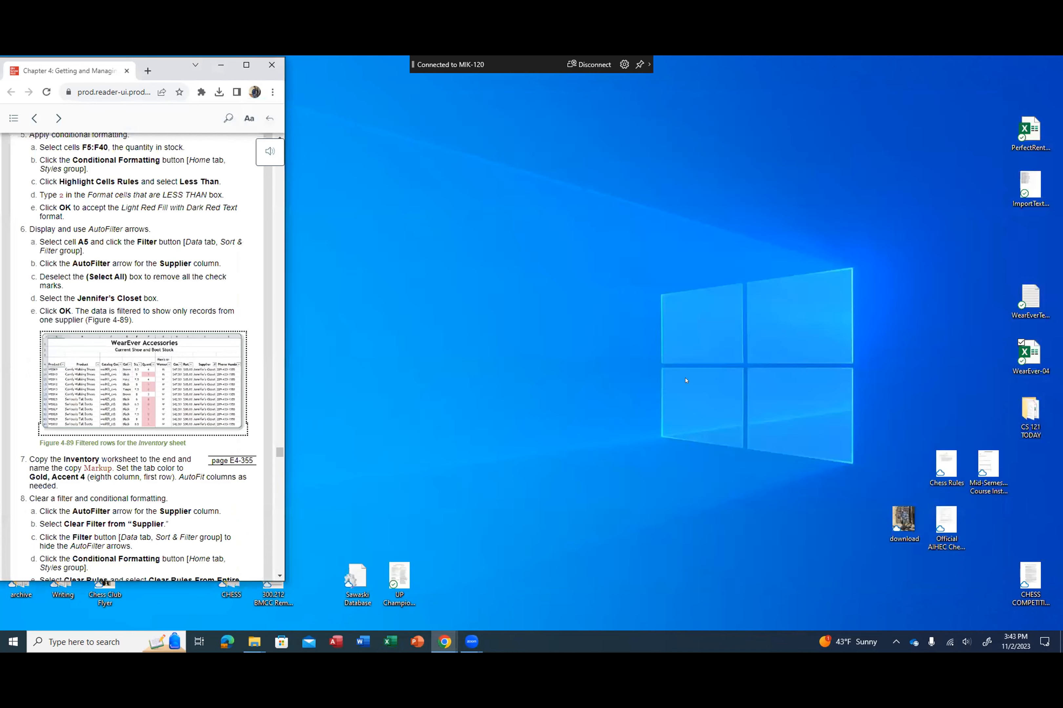
Step: Disconnect the MIK-120 wireless display and show the previews of the open Zoom windows
{"action": "left_click", "coordinate": [1044, 641]}
{"action": "left_click", "coordinate": [1042, 636]}
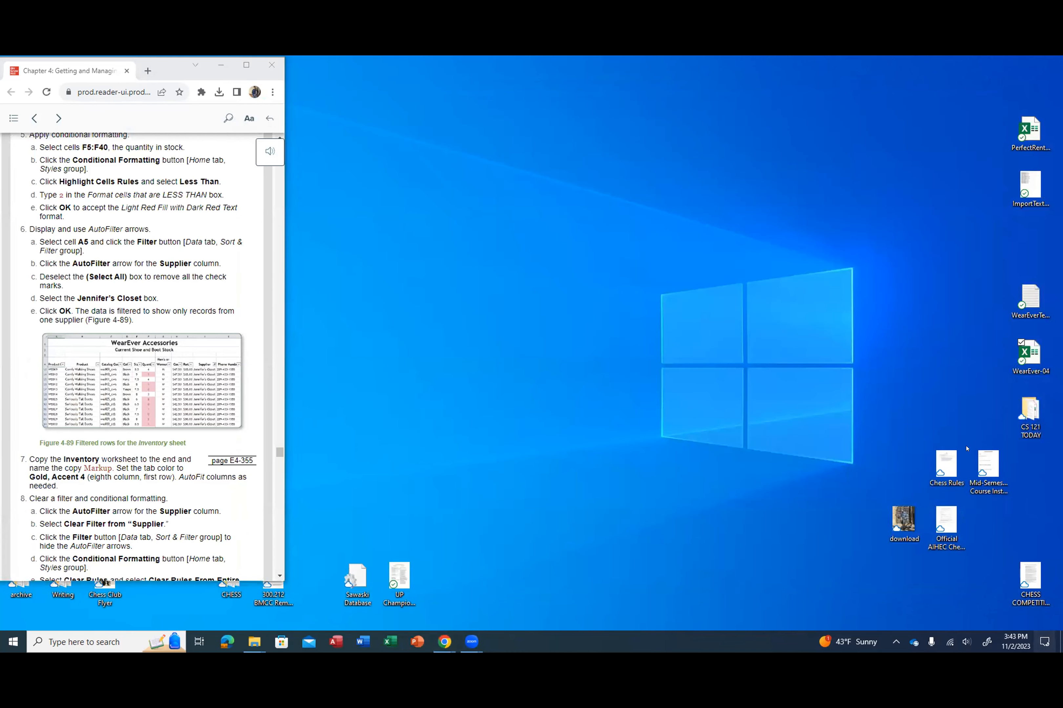
{"action": "left_click", "coordinate": [960, 529]}
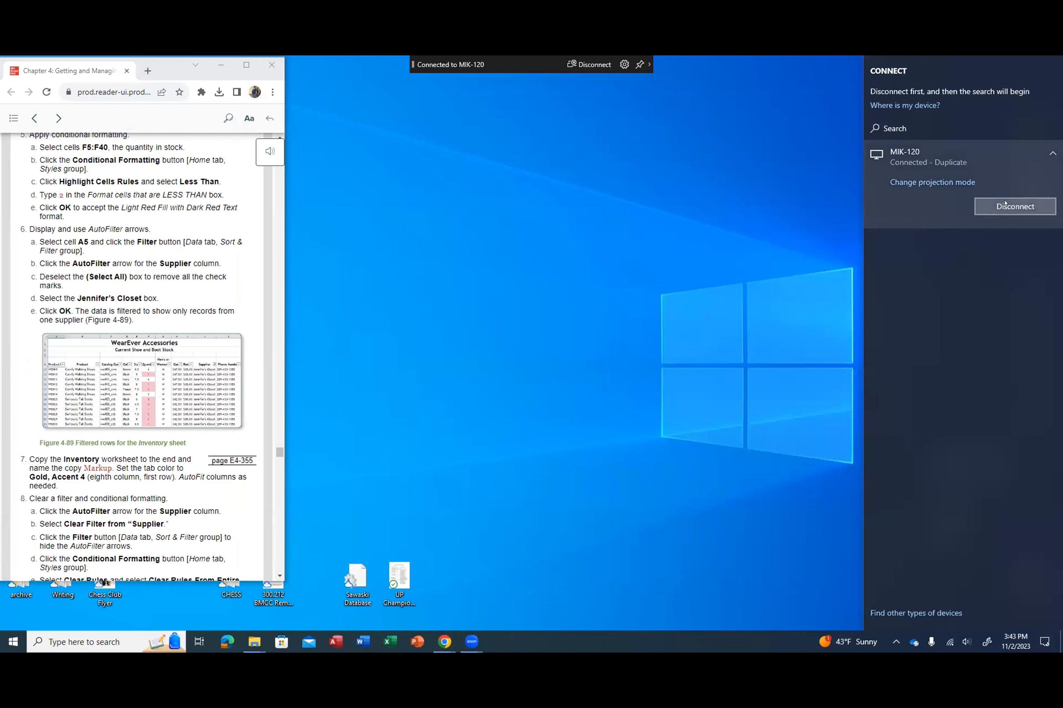
{"action": "left_click", "coordinate": [1014, 207]}
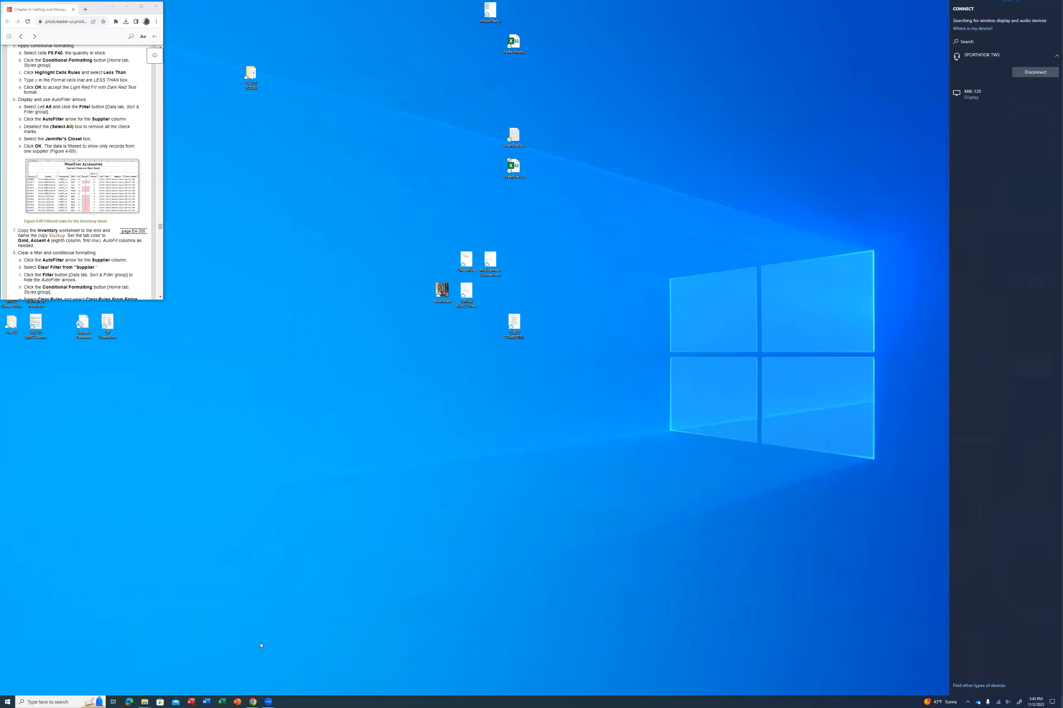
{"action": "left_click", "coordinate": [269, 701]}
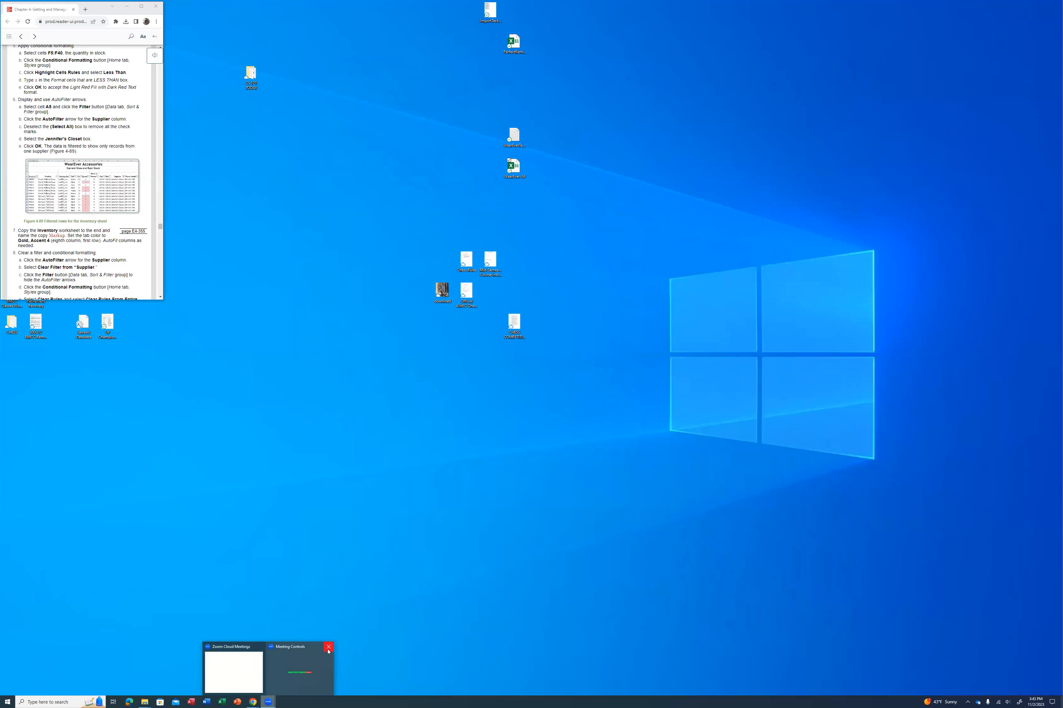